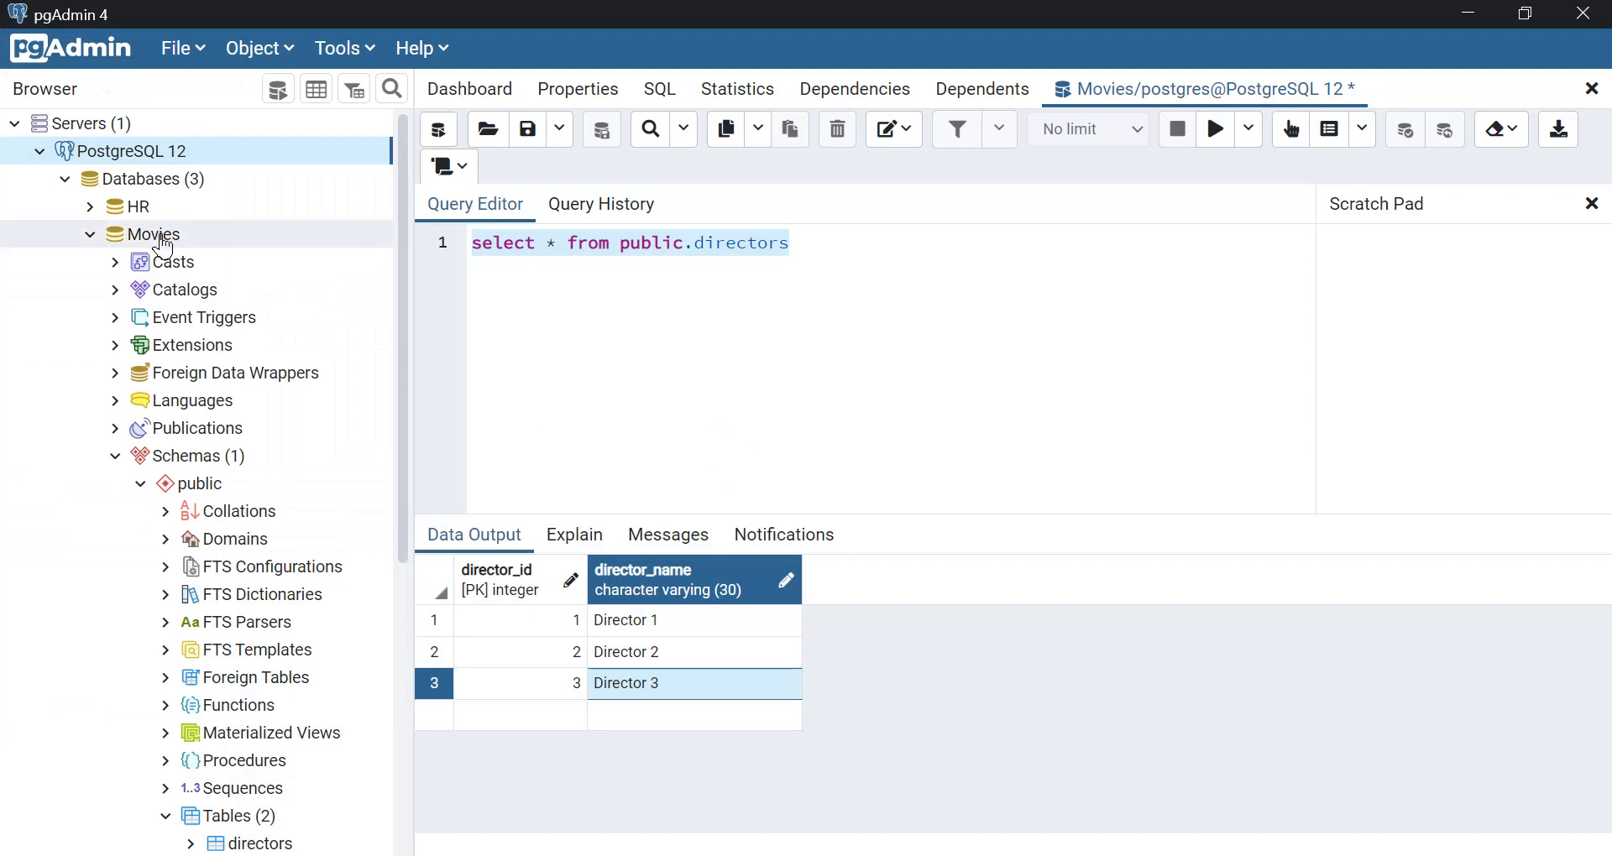
# Examine the Movies database's directors table in the object tree and the select query on public.directors.
pyautogui.click(164, 246)
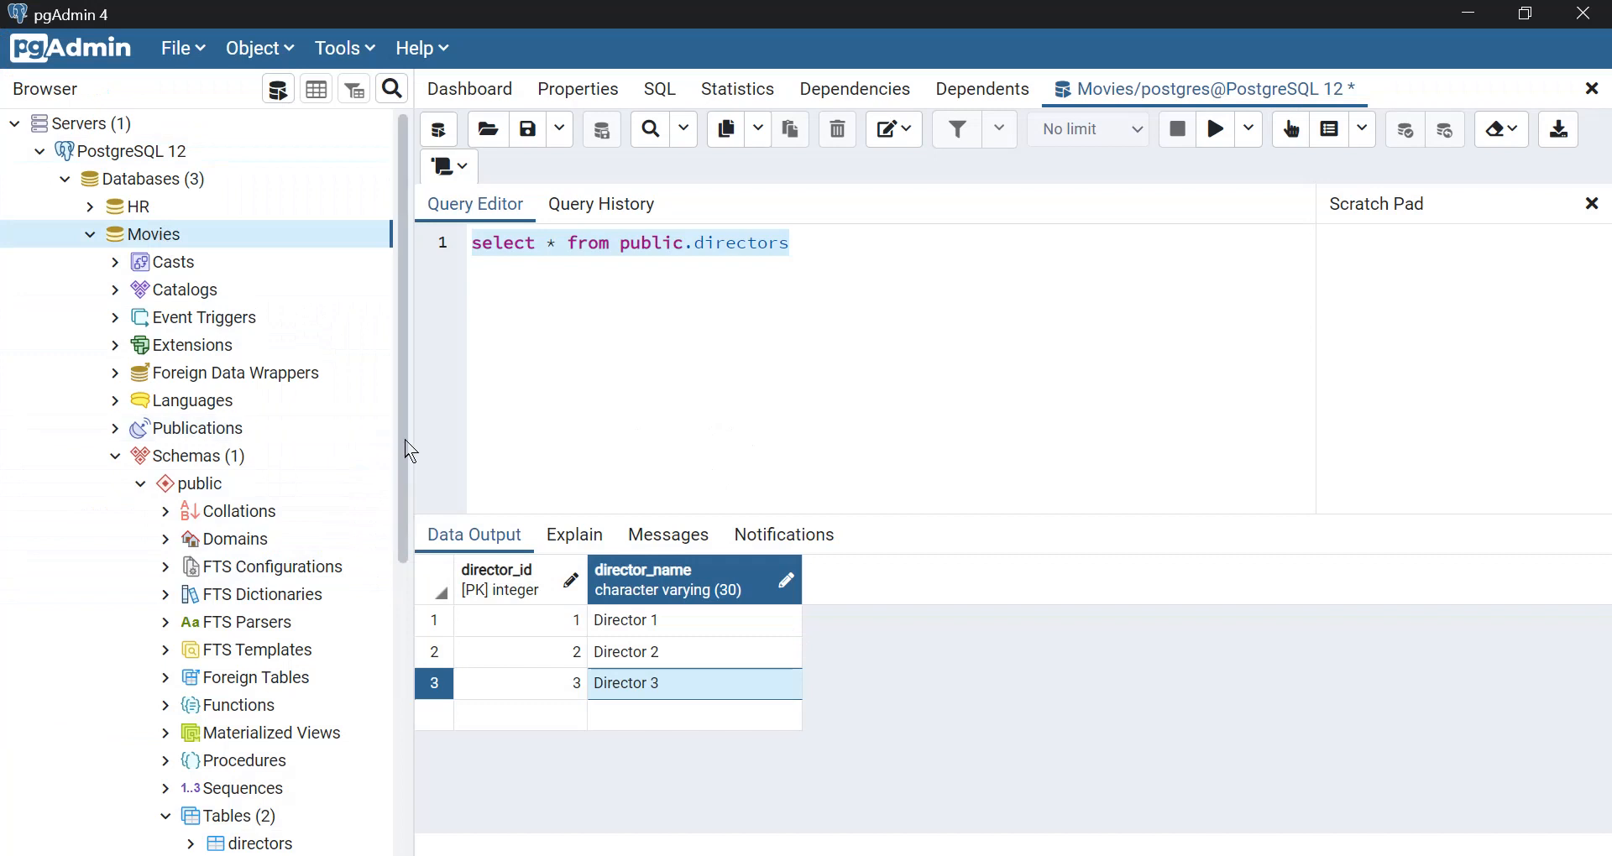
pyautogui.moveTo(406, 449); pyautogui.dragTo(410, 596)
pyautogui.click(262, 631)
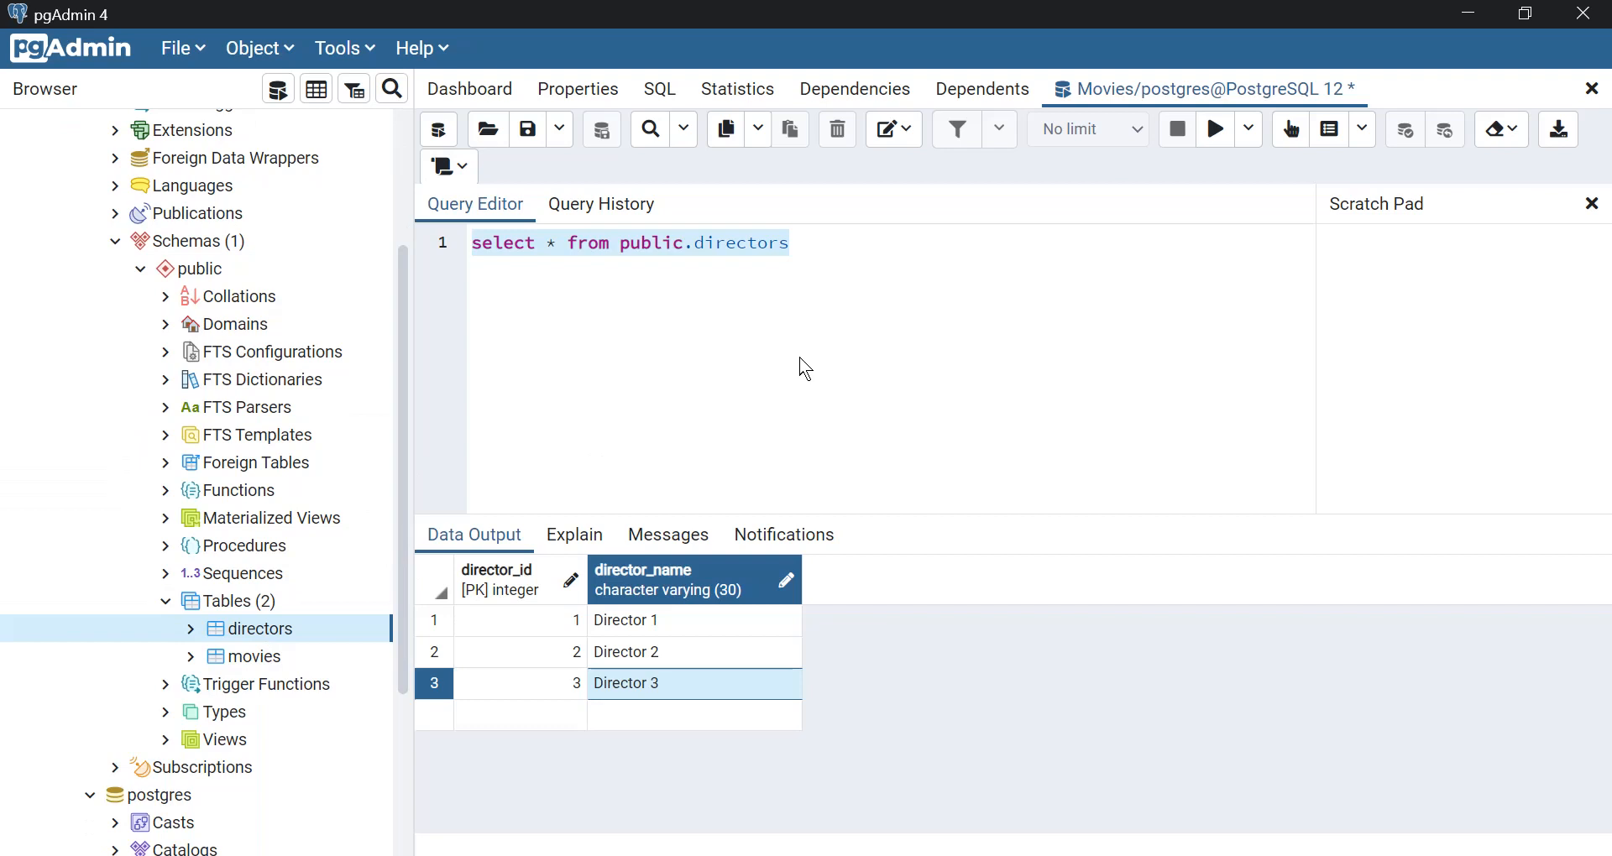
pyautogui.click(804, 369)
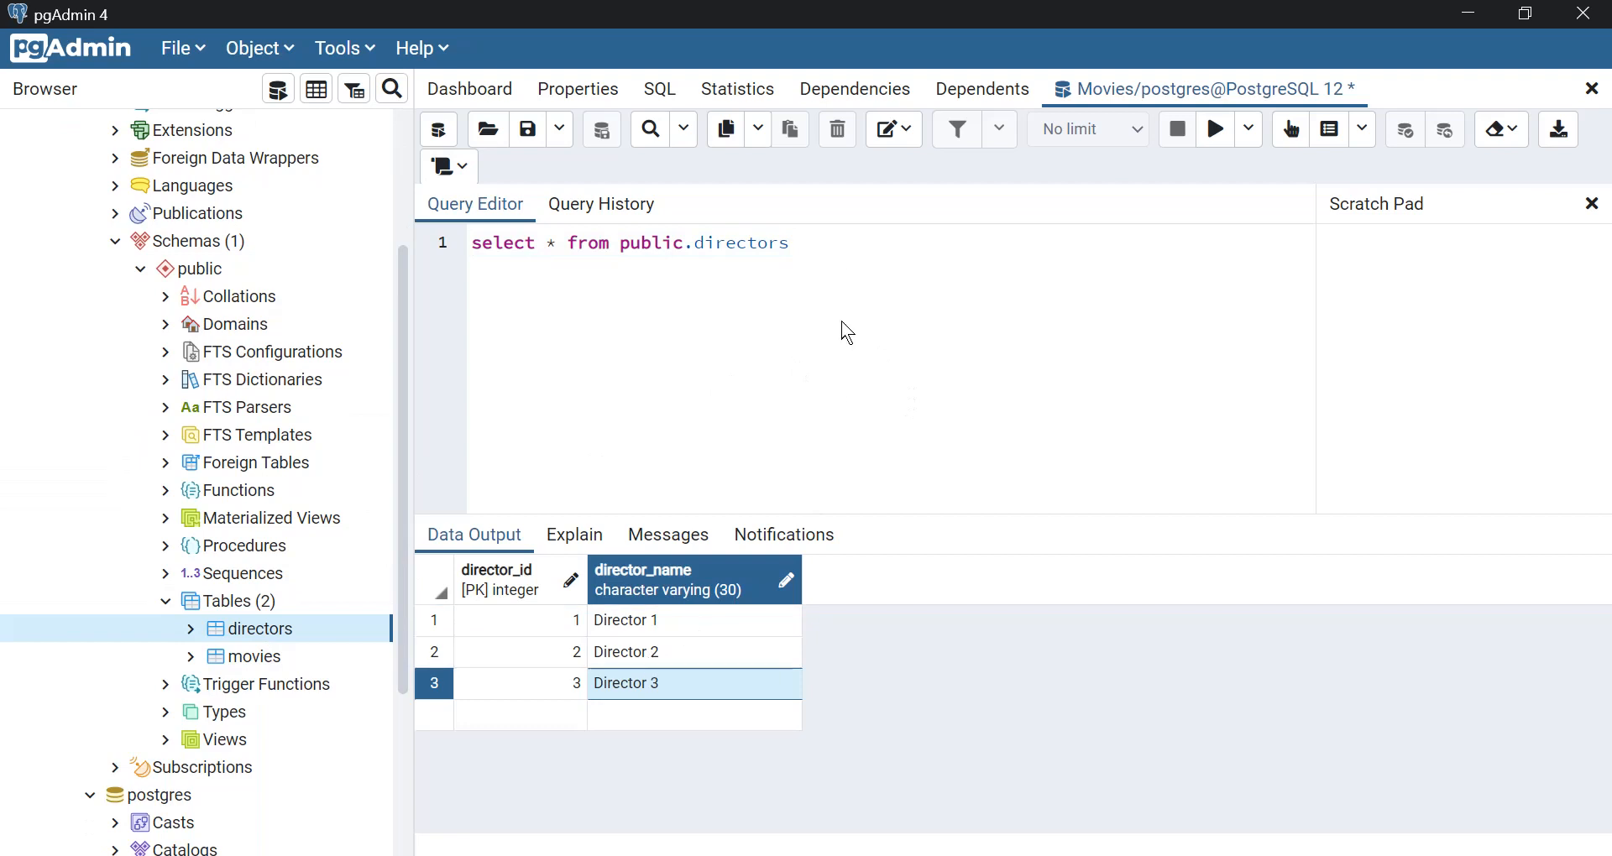
pyautogui.moveTo(805, 252); pyautogui.dragTo(541, 218)
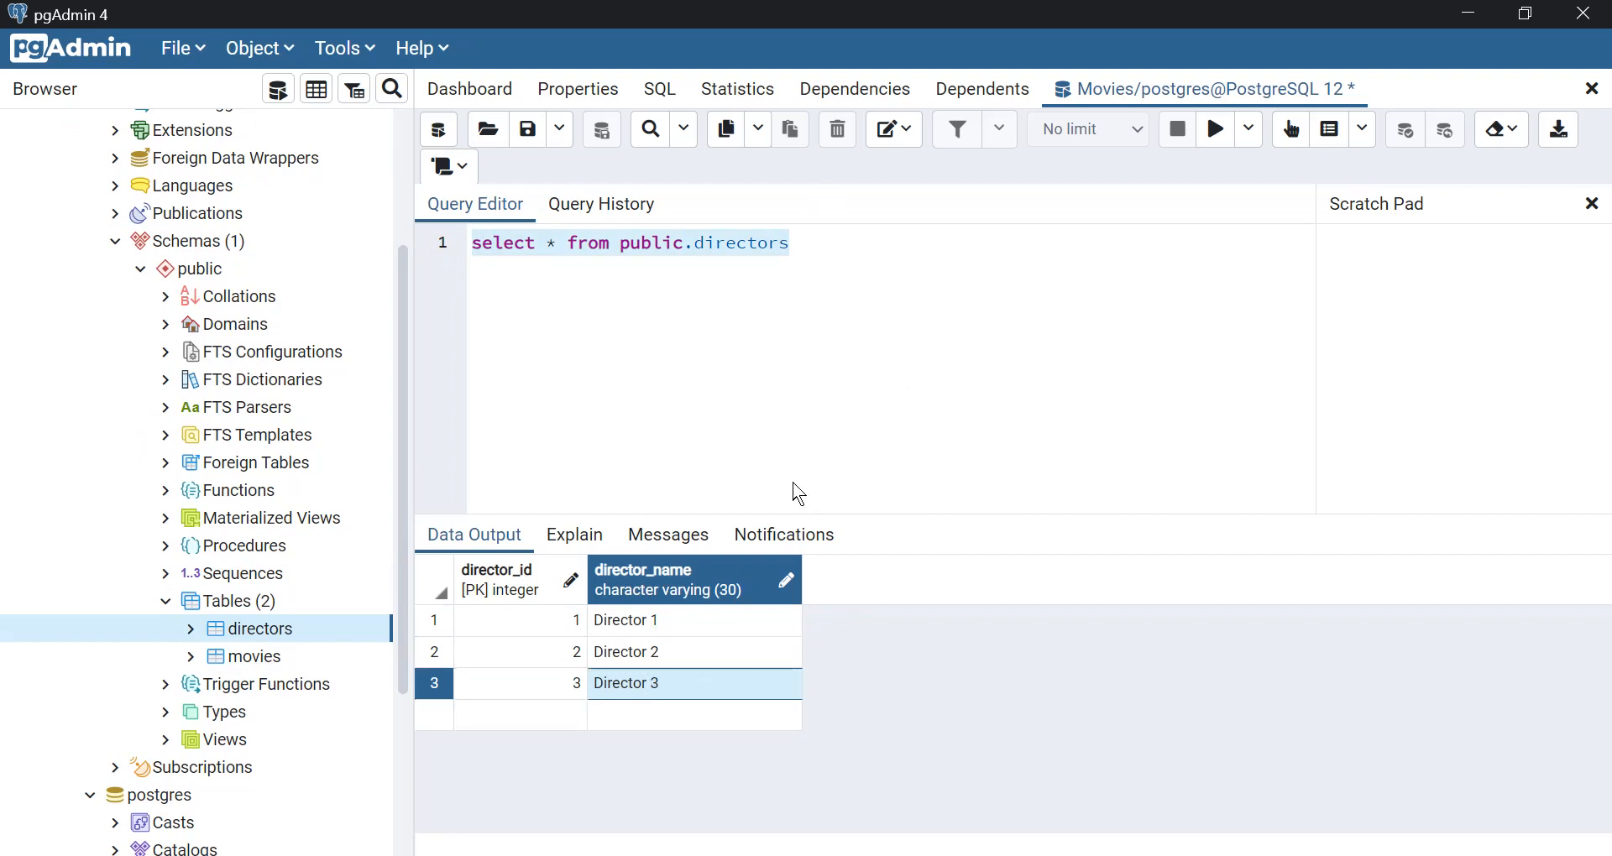
pyautogui.click(863, 387)
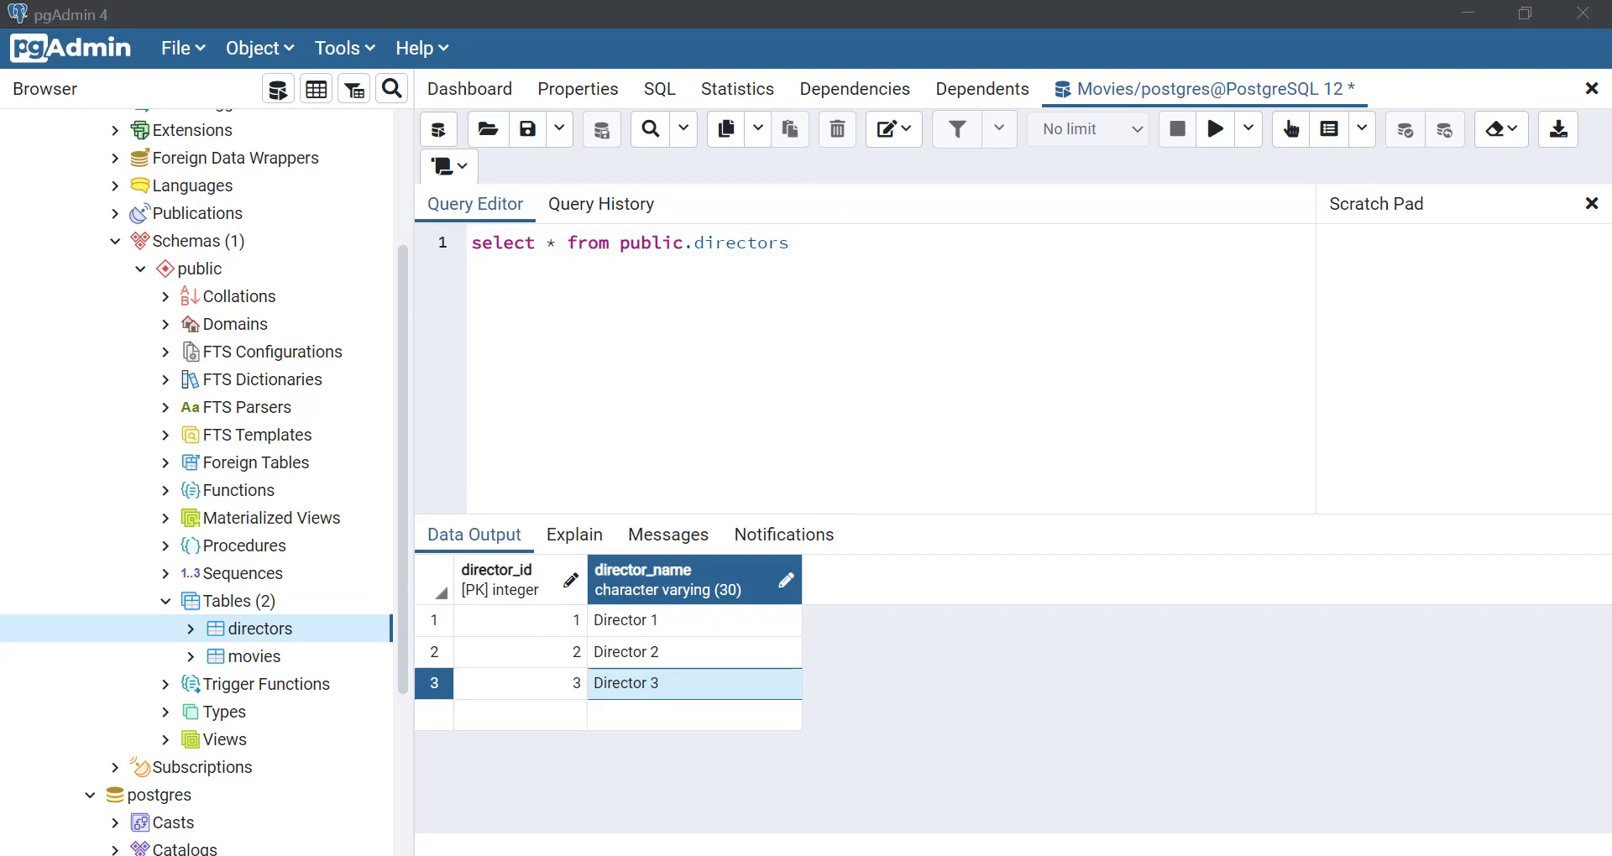
# Switch to Anypoint Studio and create a new Mule project named PGSQLDemo at the default location.
pyautogui.hotkey('alt', 'Tab')
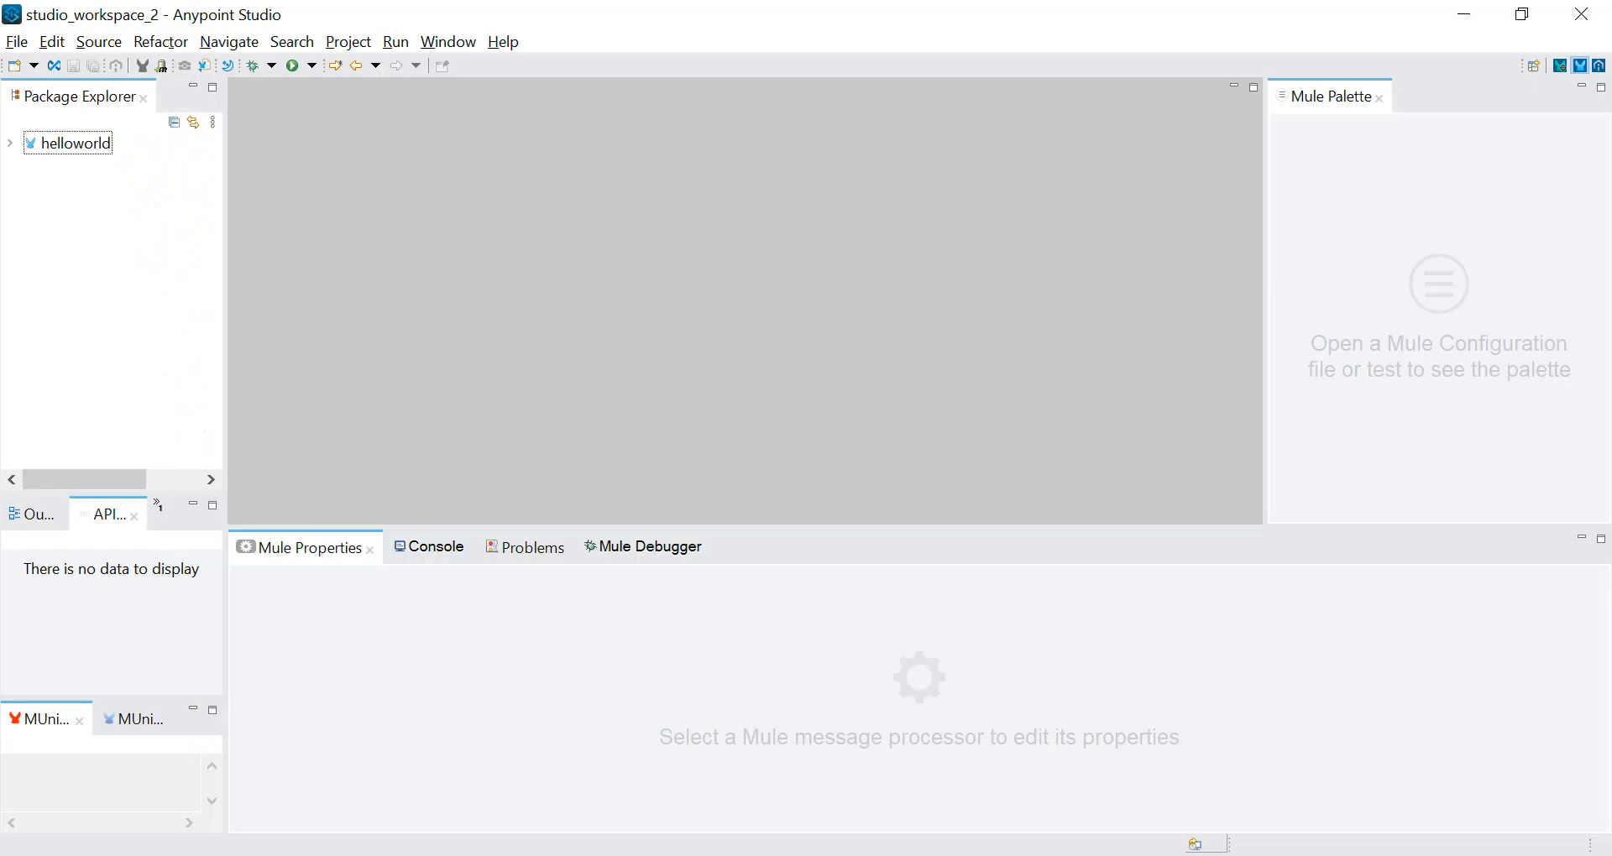
pyautogui.click(17, 42)
pyautogui.moveTo(84, 72)
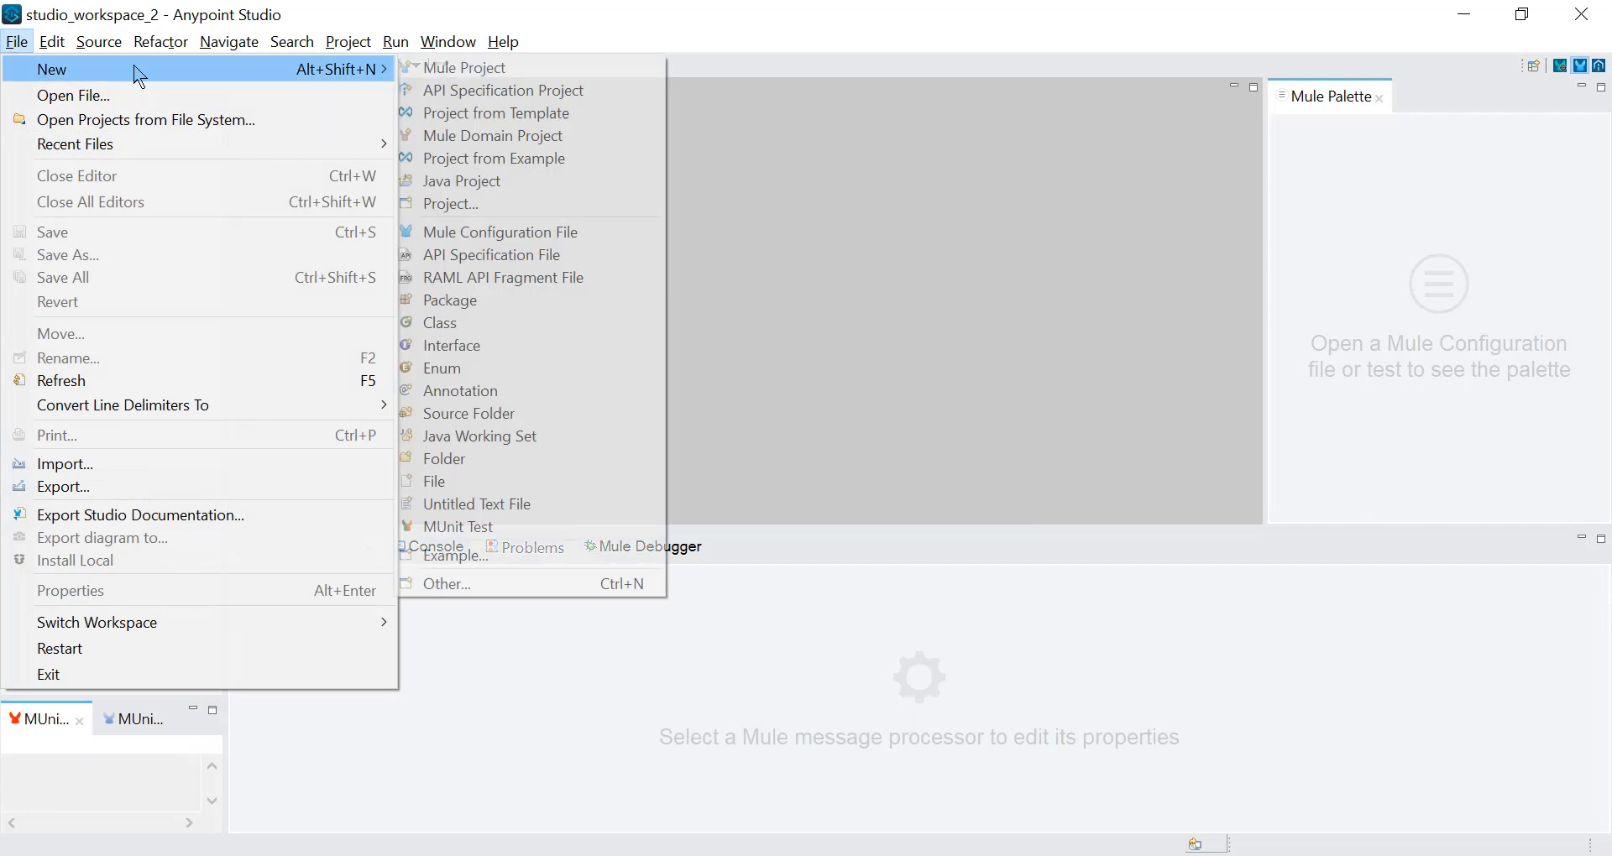
pyautogui.click(451, 71)
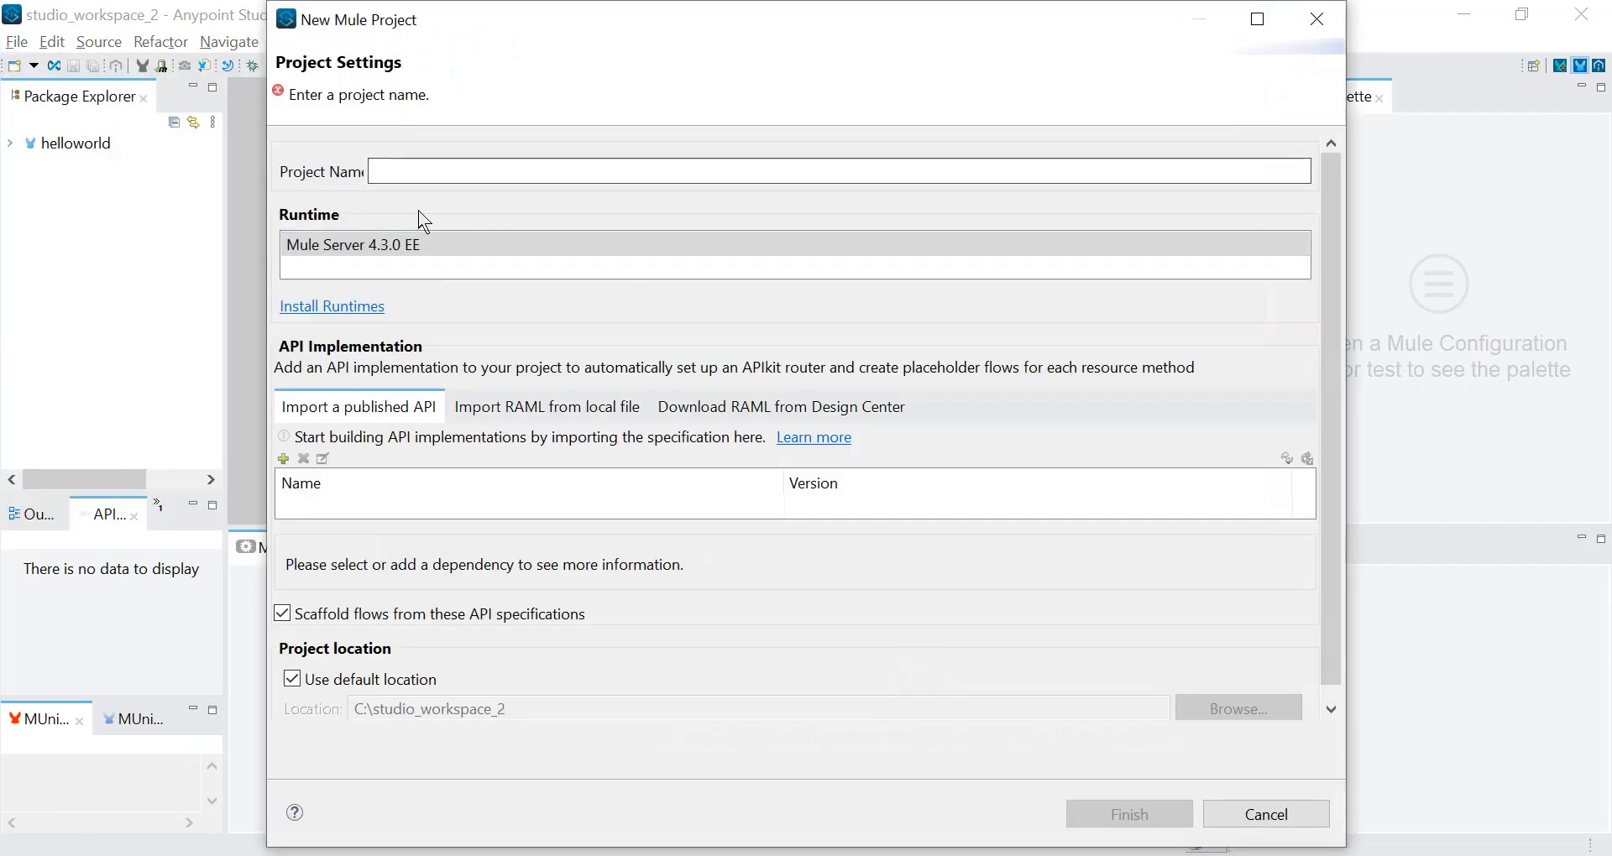
pyautogui.click(433, 173)
pyautogui.write('PG')
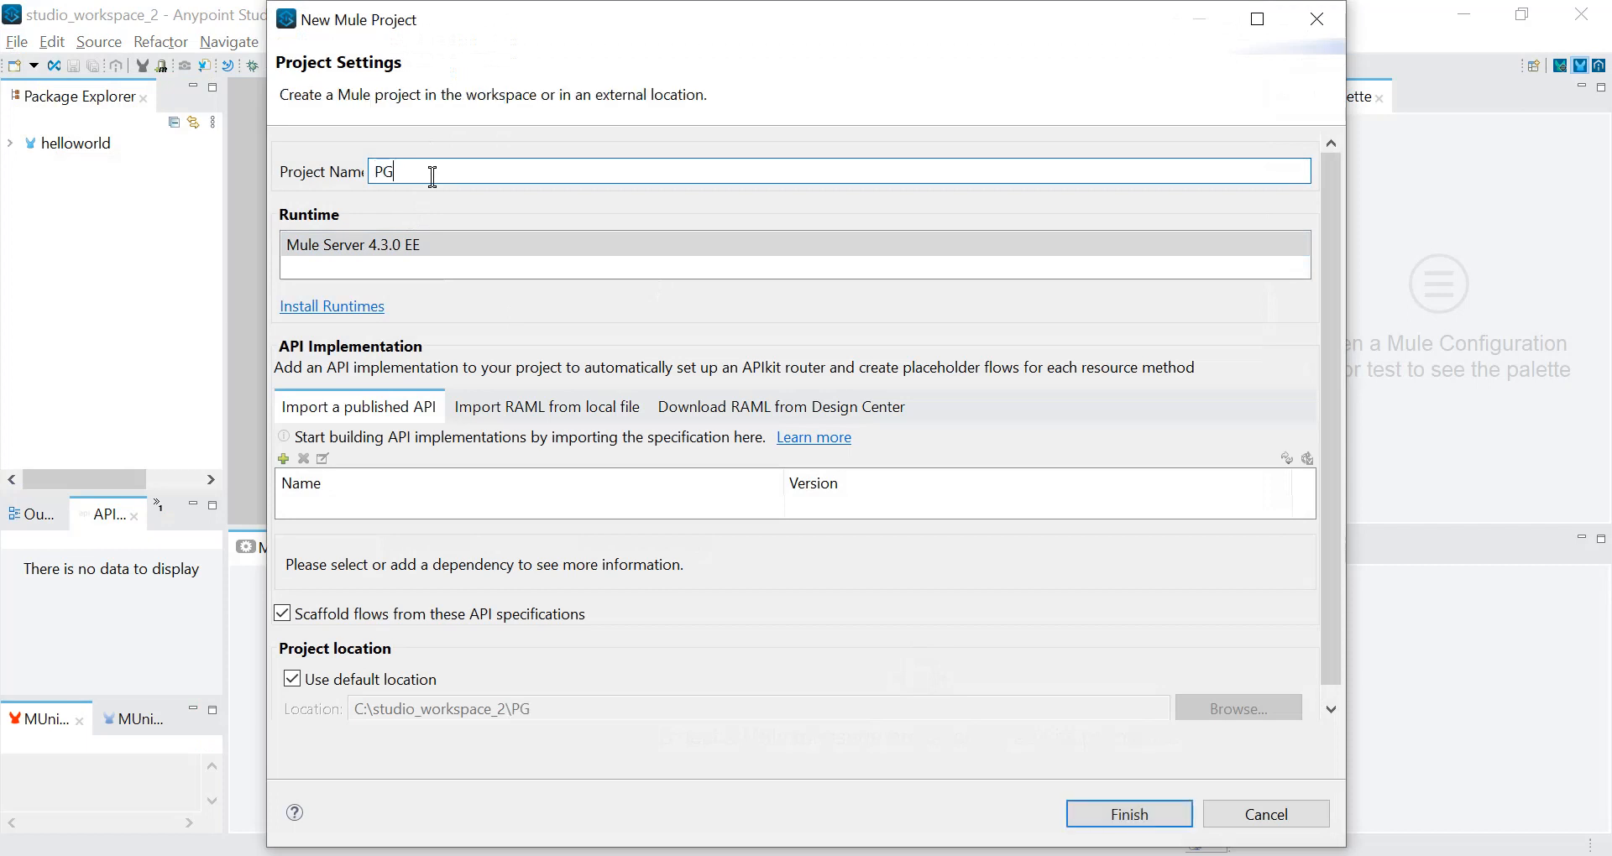
pyautogui.write('SQLDemo')
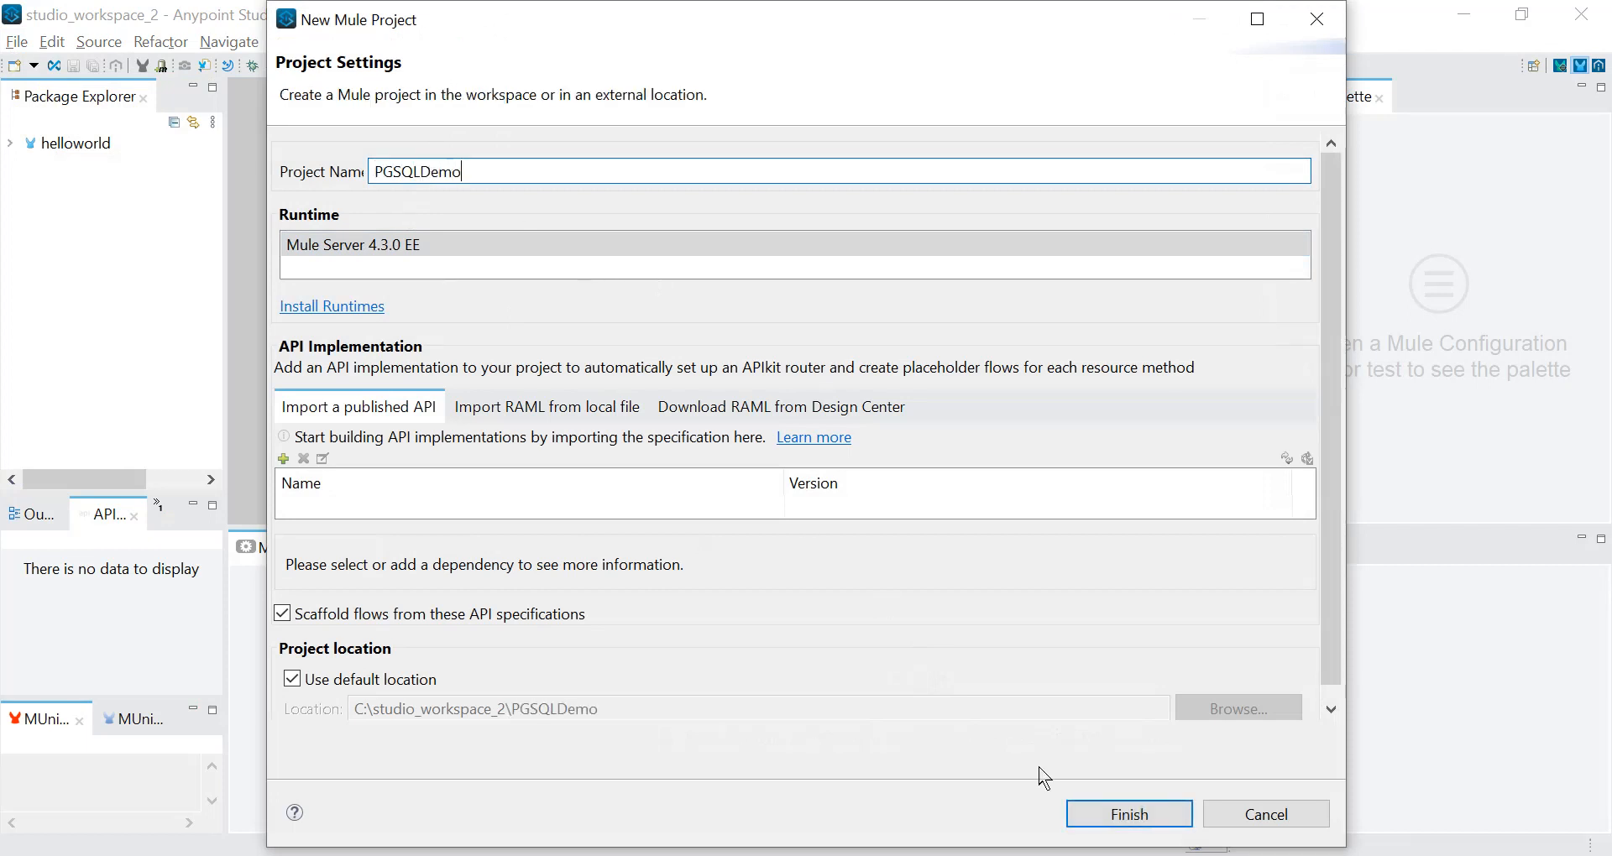
pyautogui.click(1161, 829)
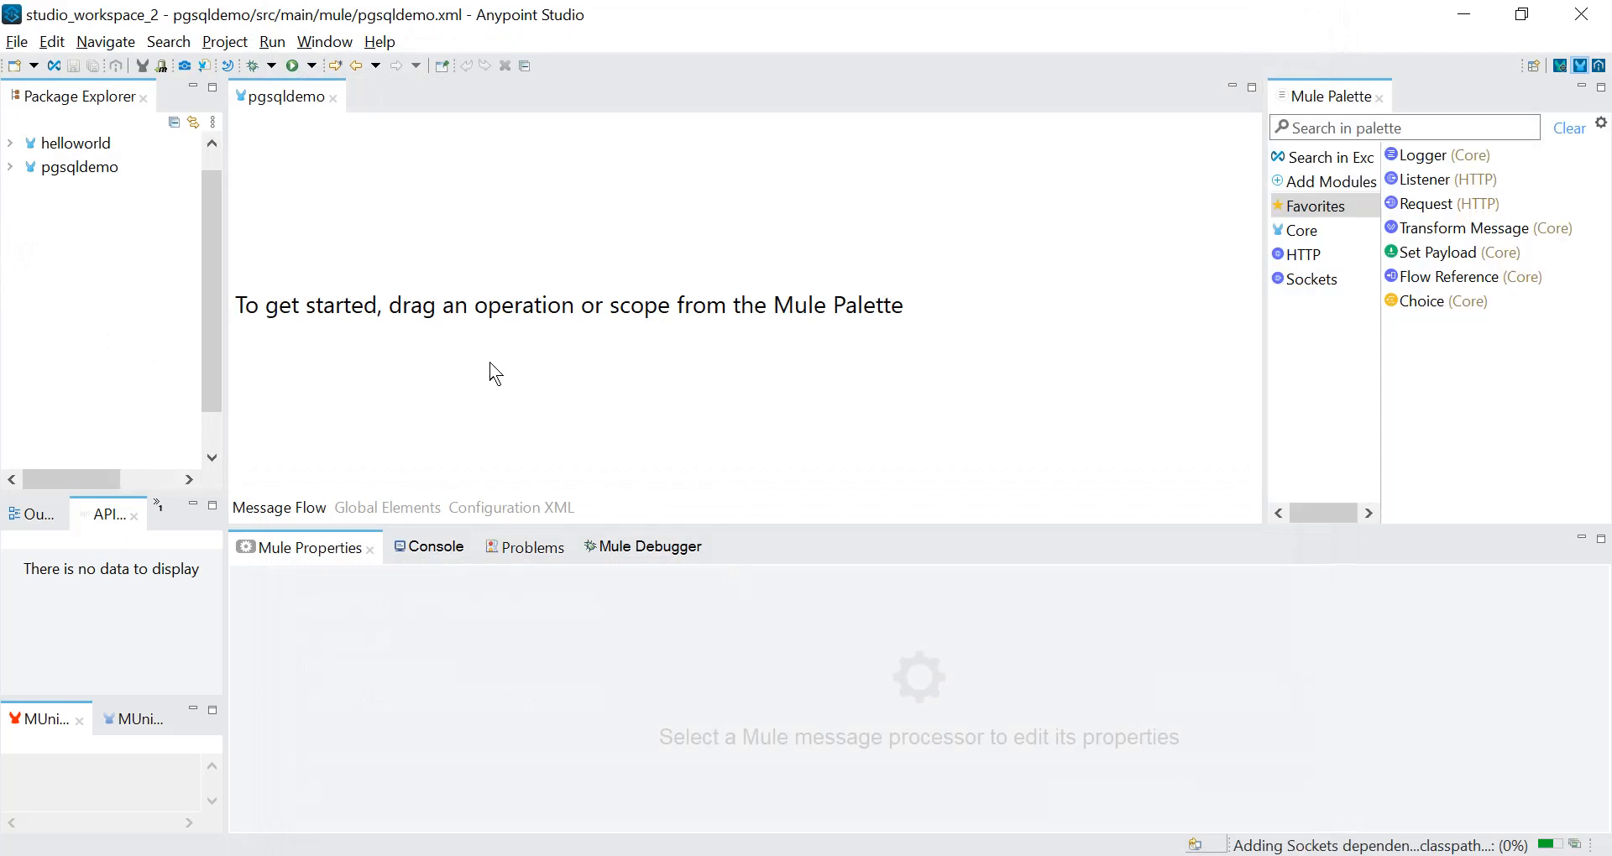
# Add an HTTP Listener to the empty canvas as the source of a new flow.
pyautogui.click(1320, 262)
pyautogui.click(1436, 186)
pyautogui.moveTo(1437, 185); pyautogui.dragTo(588, 317)
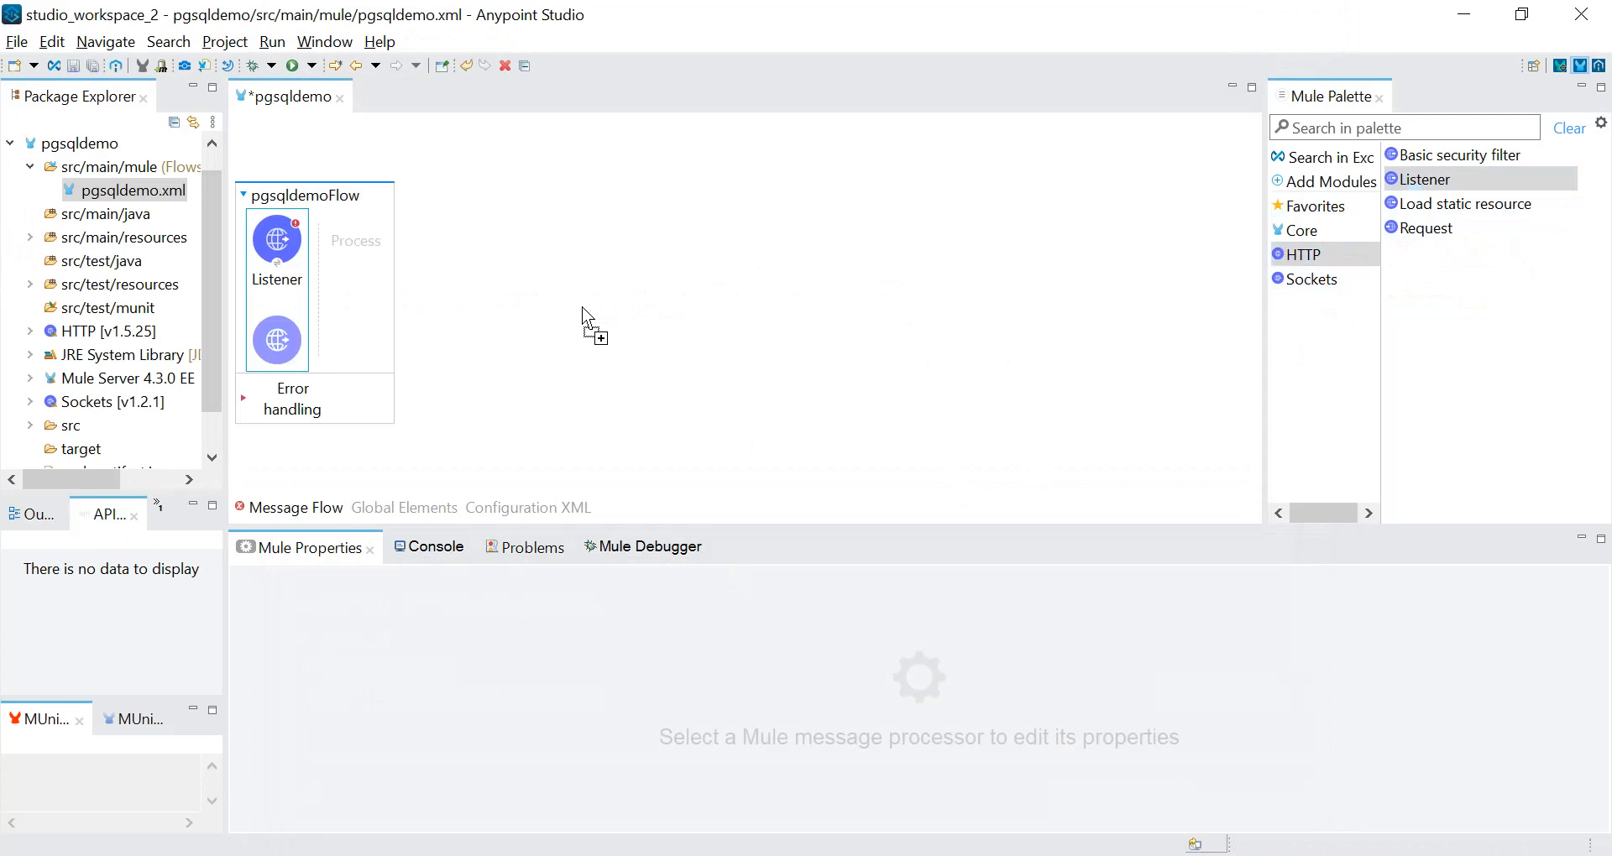
# Create a connector configuration for the Listener with the default host, port 8081 and base path api.
pyautogui.click(277, 247)
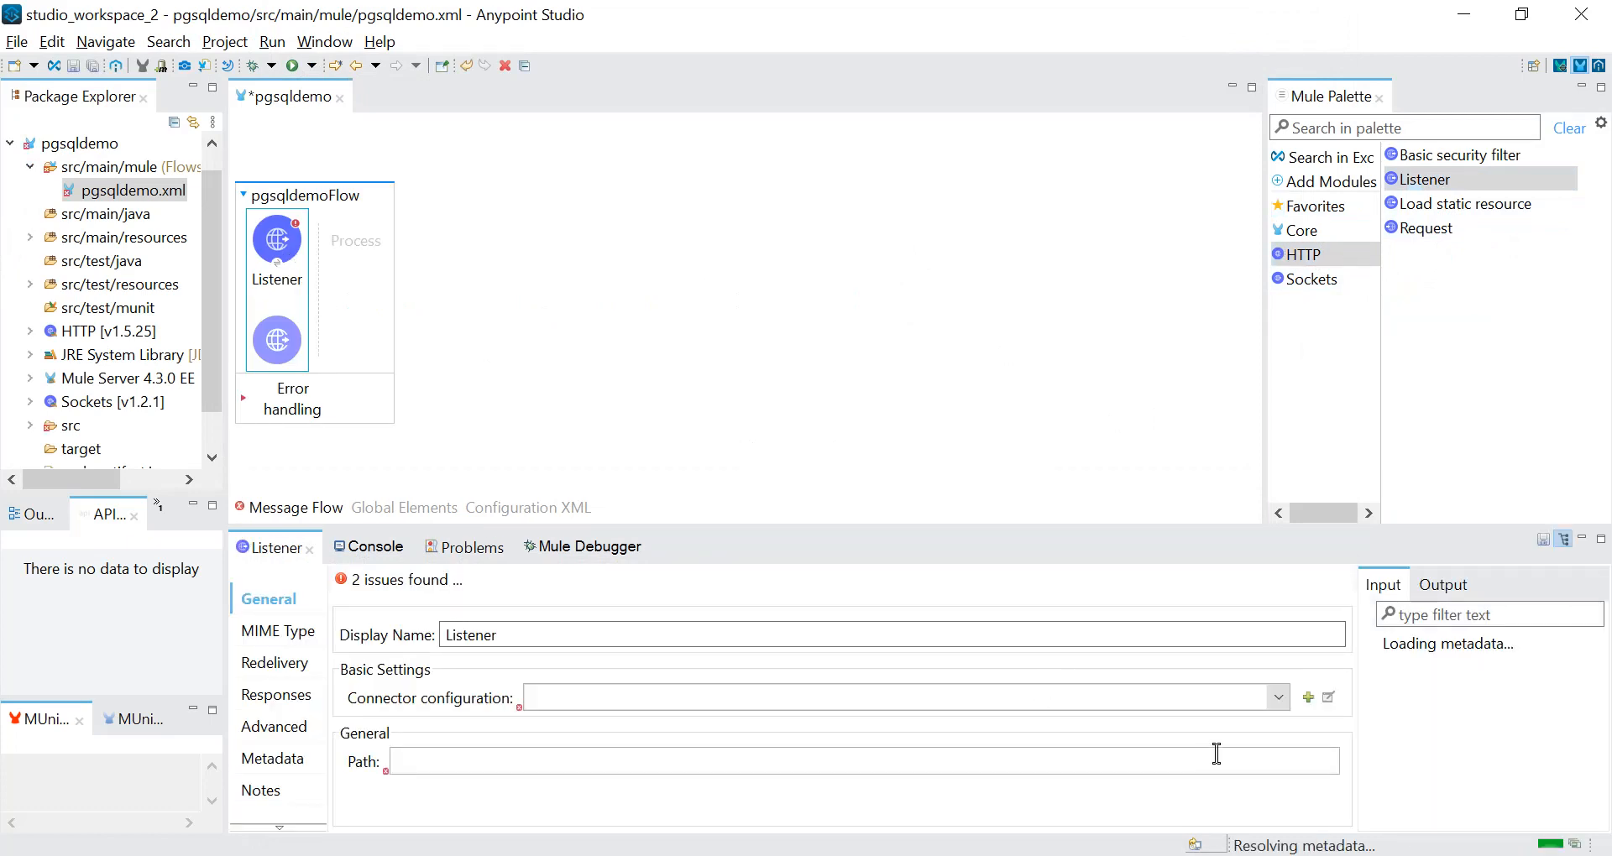
pyautogui.click(1308, 698)
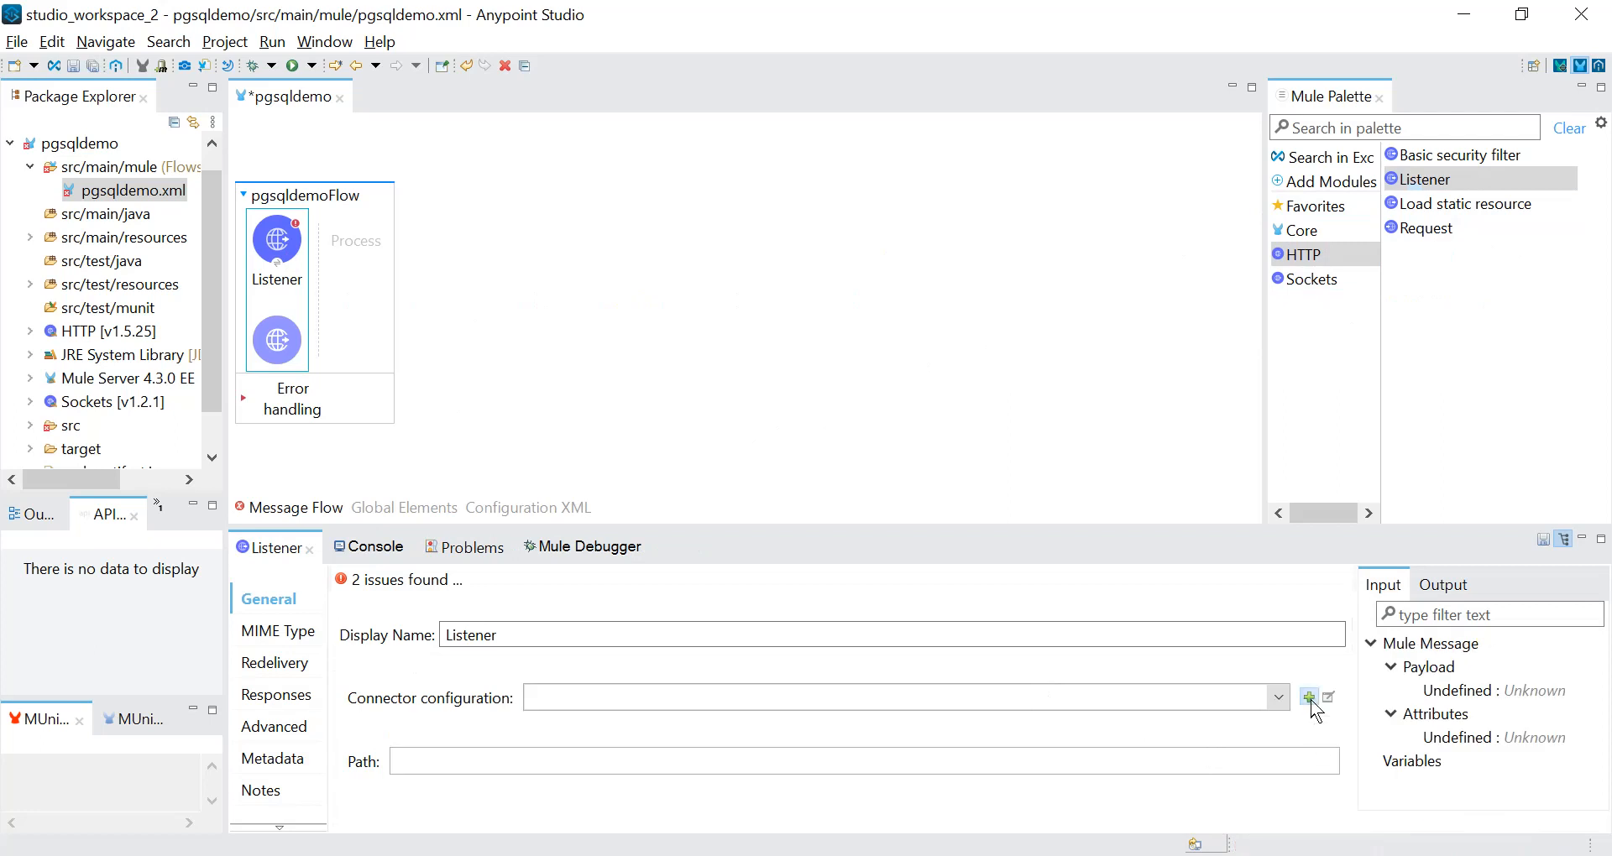
pyautogui.moveTo(1045, 395); pyautogui.dragTo(1049, 480)
pyautogui.click(831, 461)
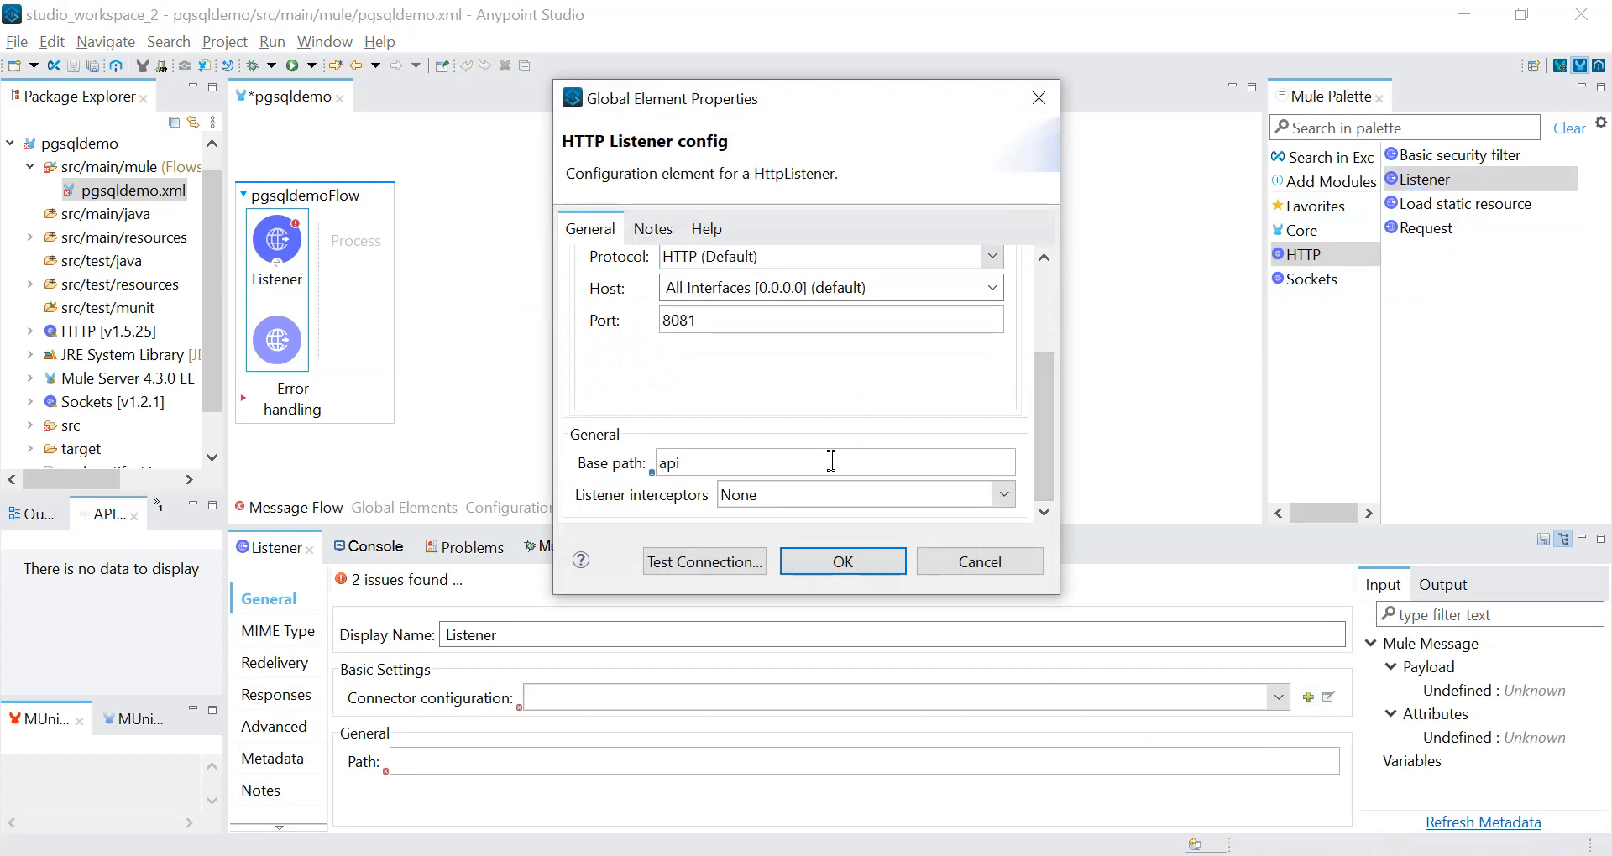
pyautogui.click(842, 574)
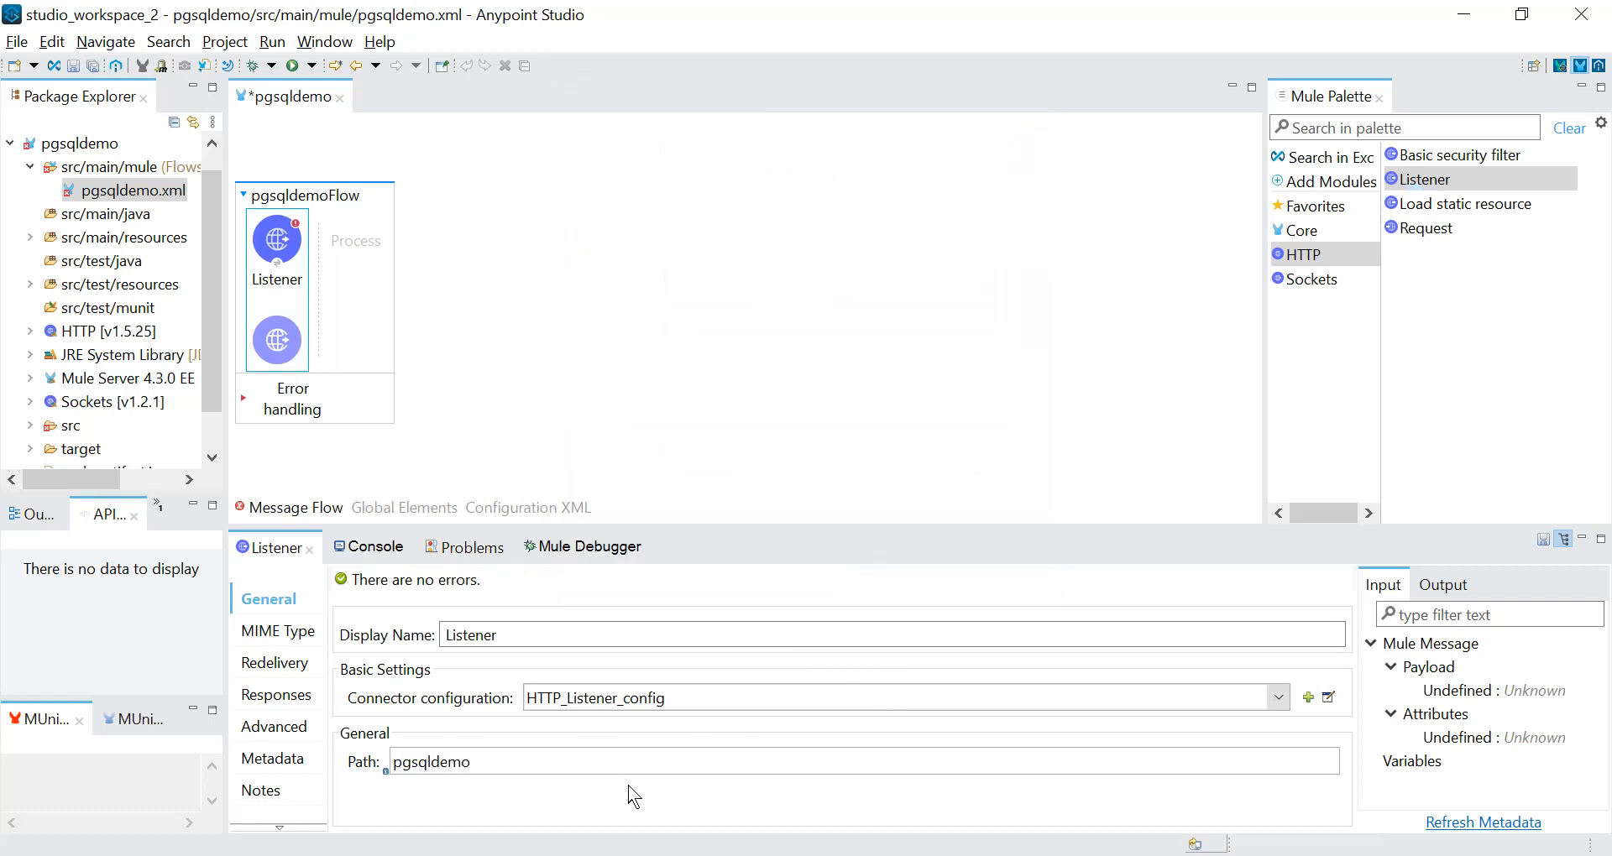
# Set the Listener's path to /pgsqldemo and save the flow.
pyautogui.click(398, 763)
pyautogui.write('/')
pyautogui.hotkey('ctrl', 's')
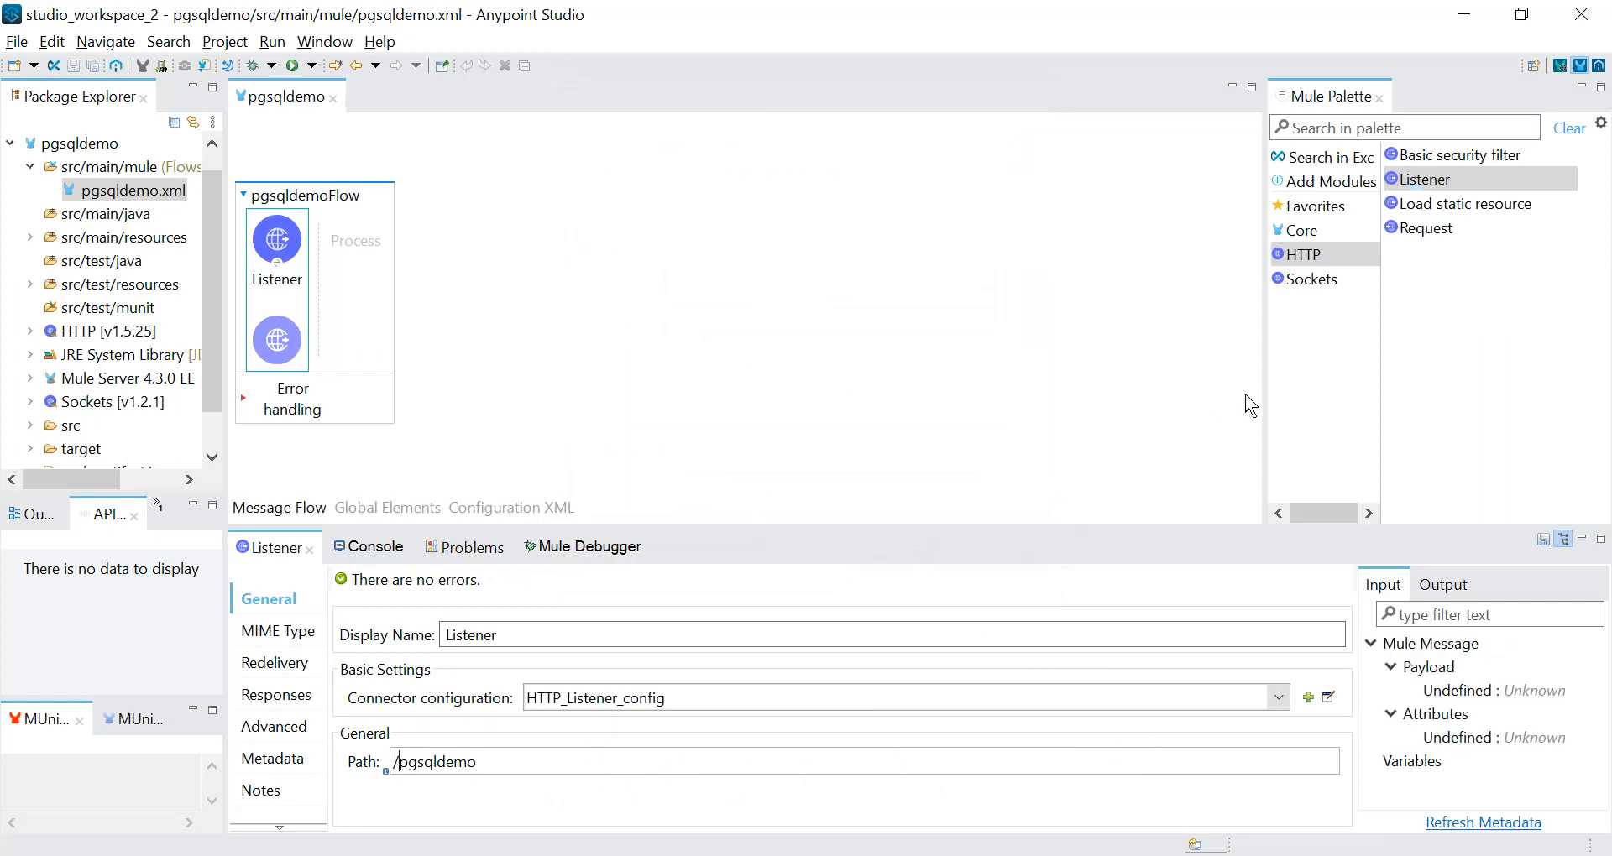
# Find the Database Select operation by searching for "data" and place it after the Listener.
pyautogui.click(1360, 124)
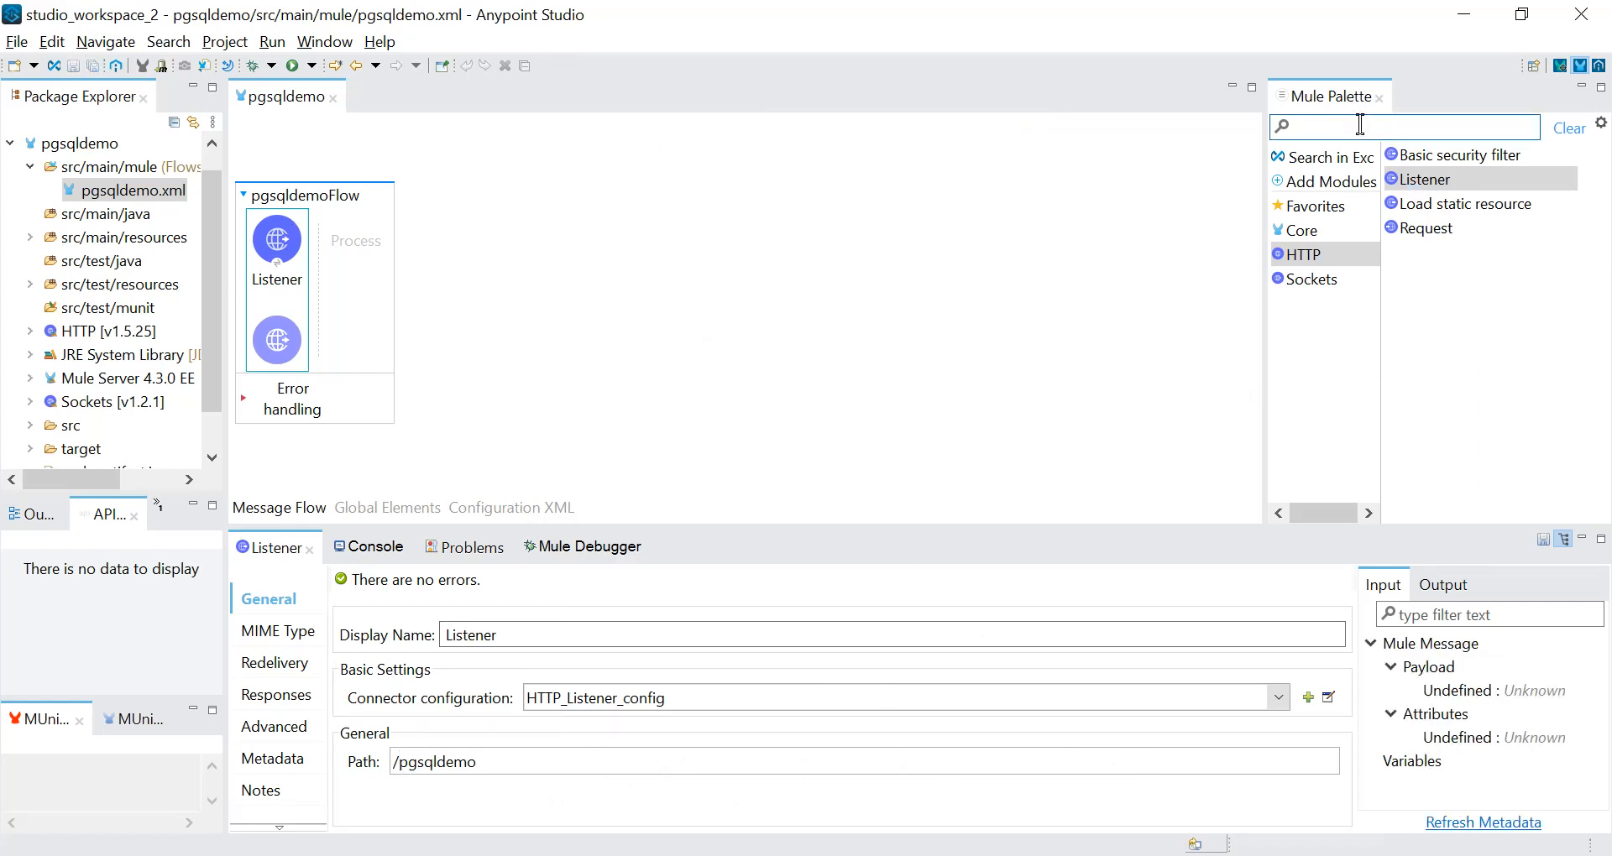
pyautogui.write('data')
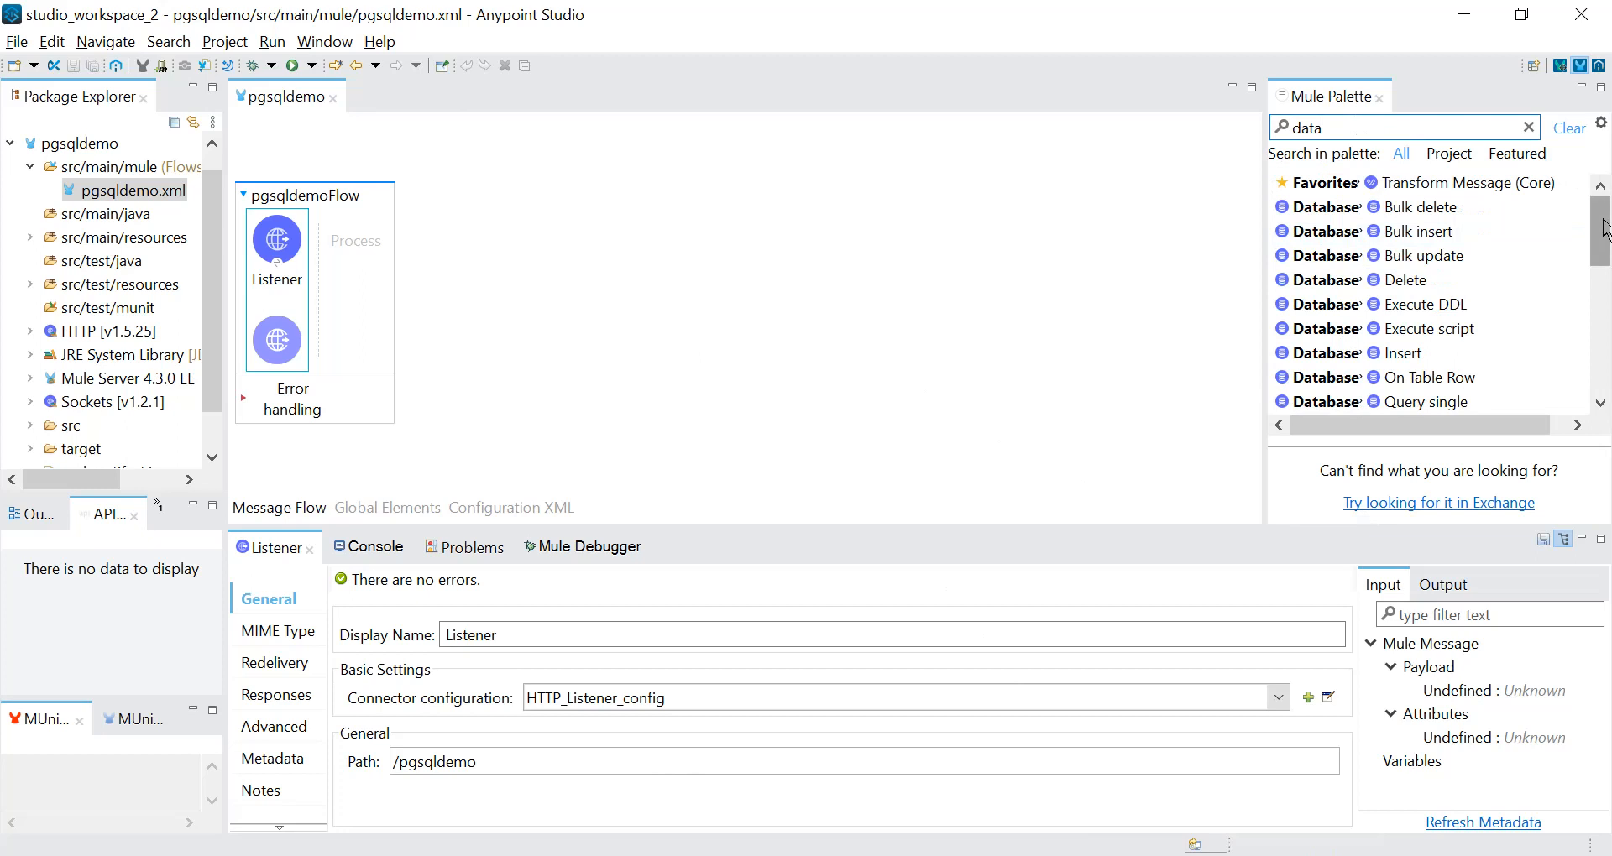
pyautogui.moveTo(1605, 229); pyautogui.dragTo(1605, 247)
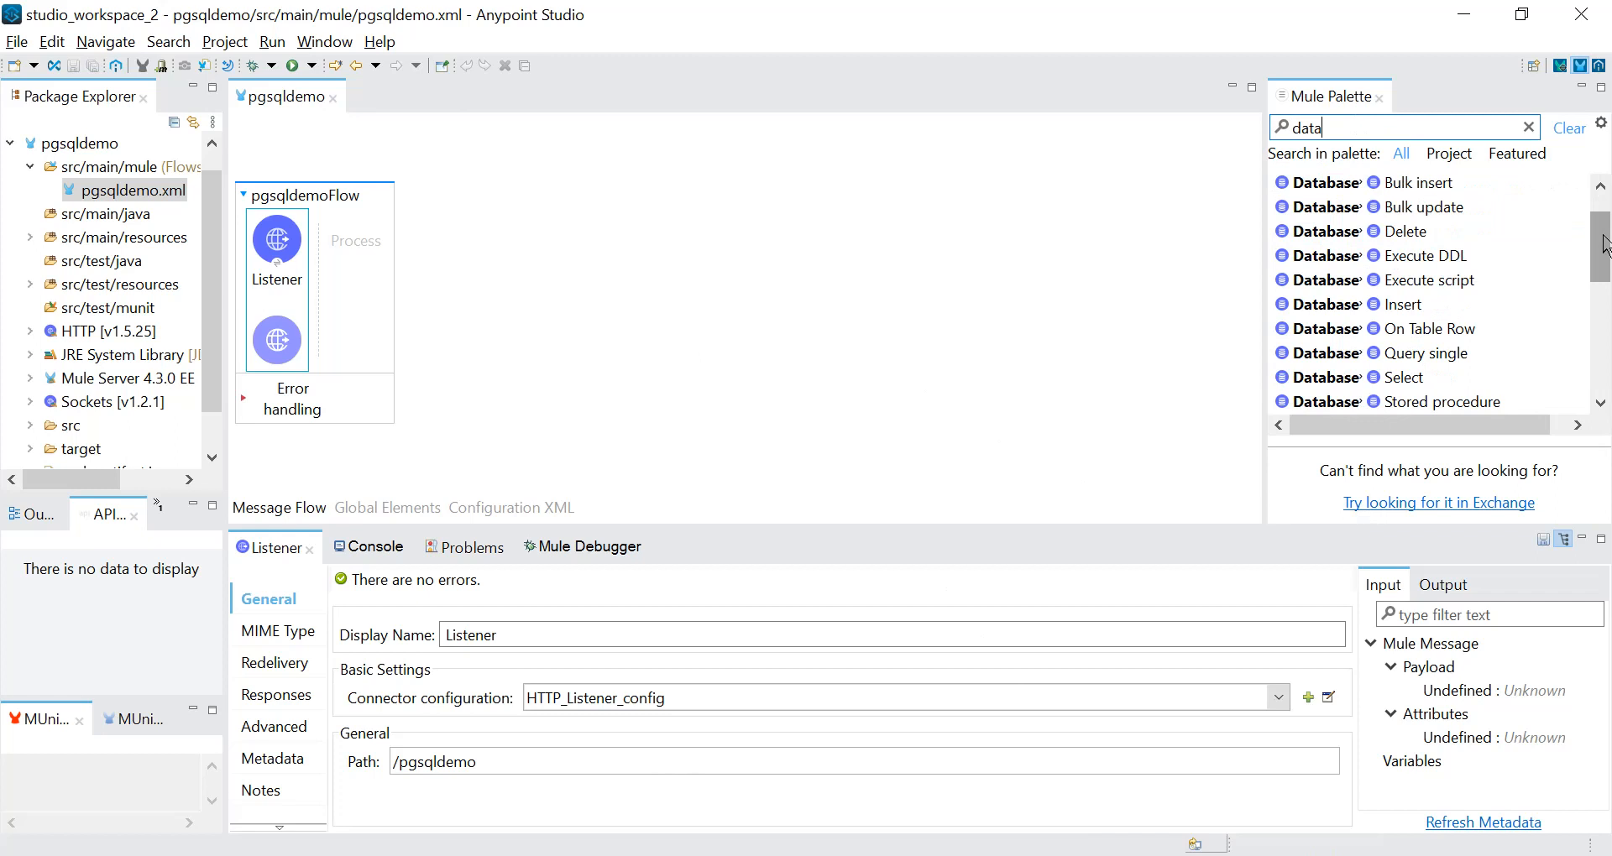
pyautogui.moveTo(1409, 379); pyautogui.dragTo(369, 249)
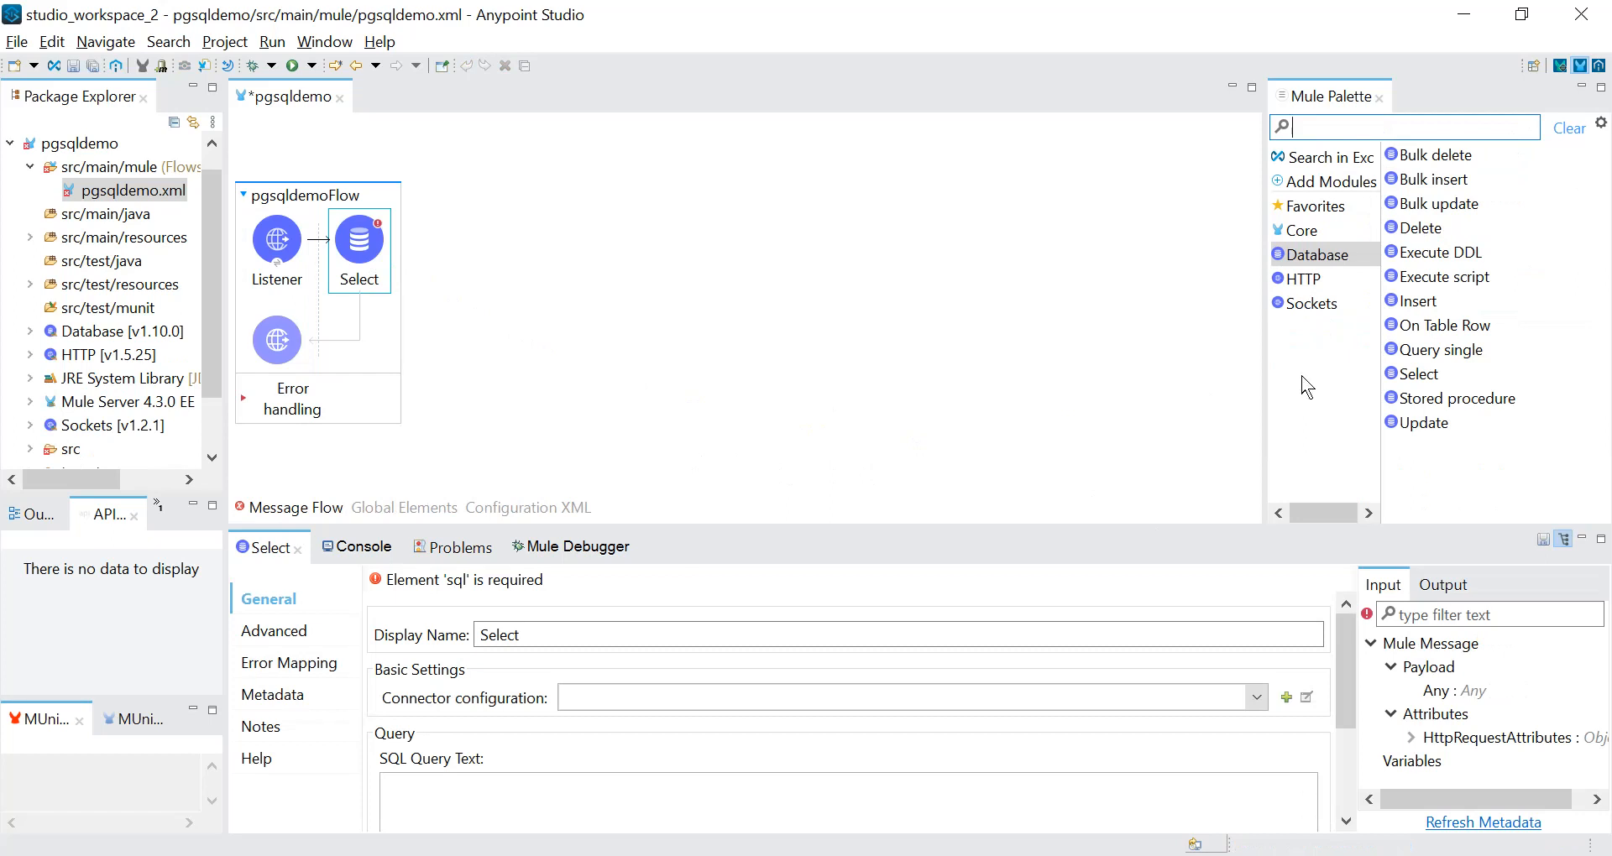
# Add a Transform Message after Select and script it to output payload as application/json.
pyautogui.click(1330, 214)
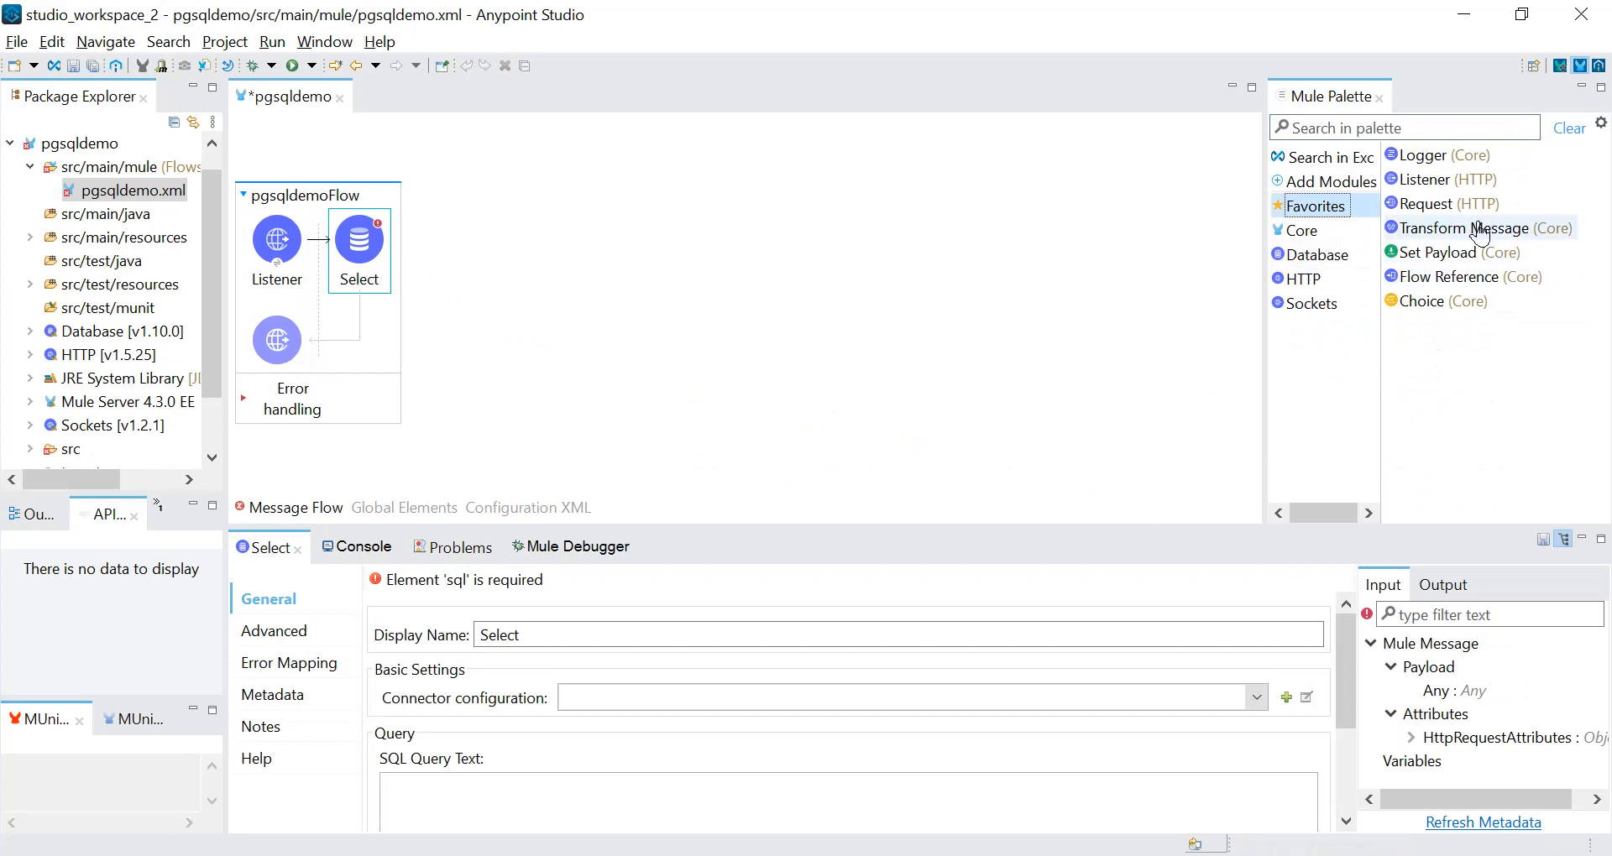
pyautogui.moveTo(1473, 235); pyautogui.dragTo(388, 252)
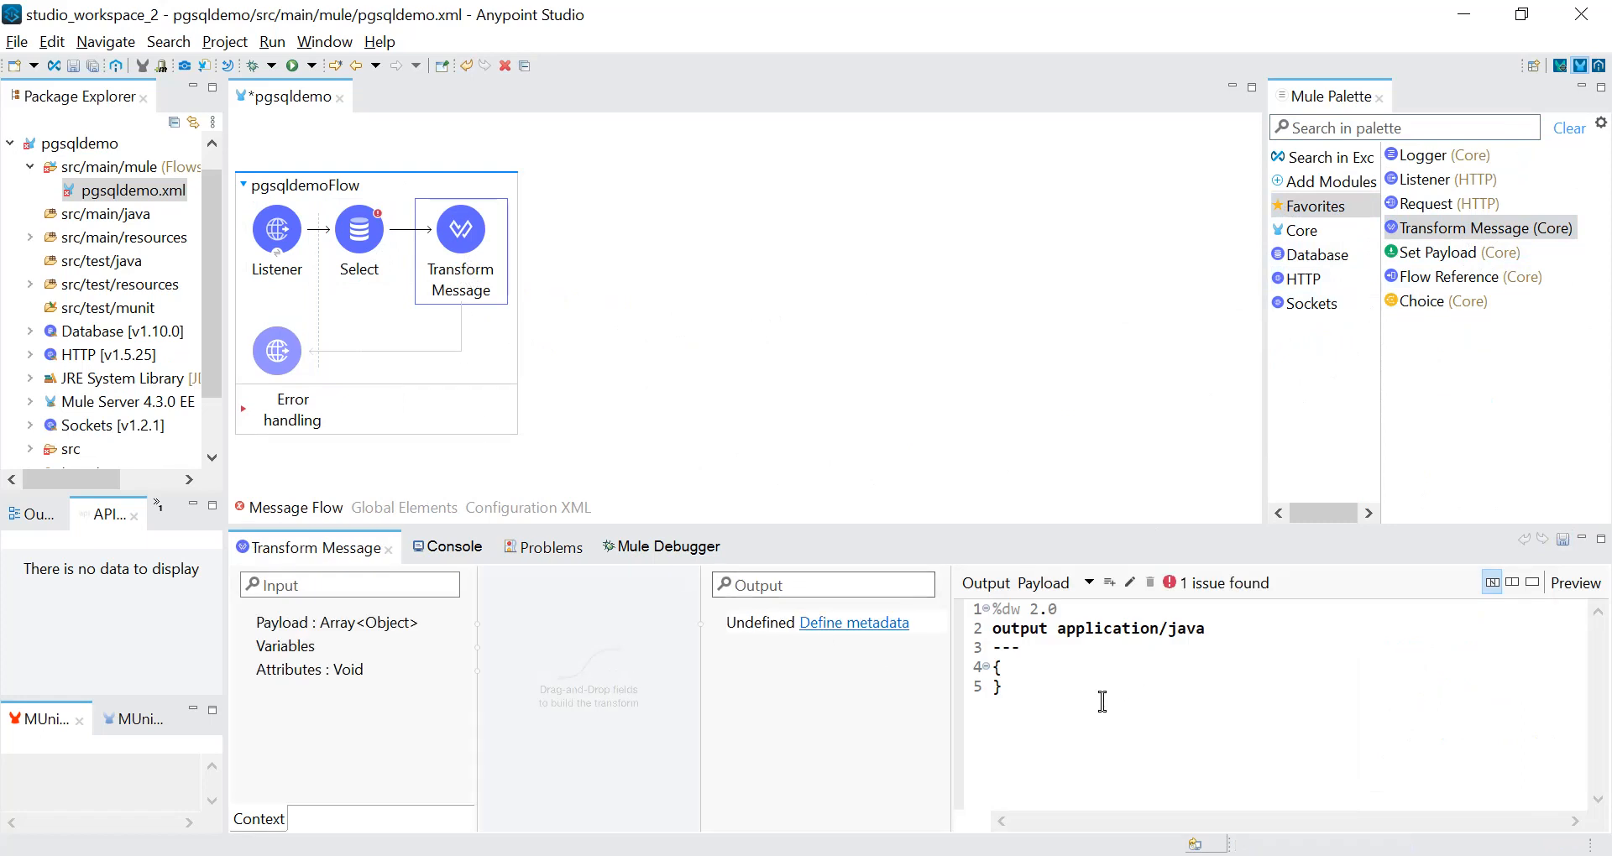
pyautogui.click(1243, 634)
pyautogui.write('son --- ')
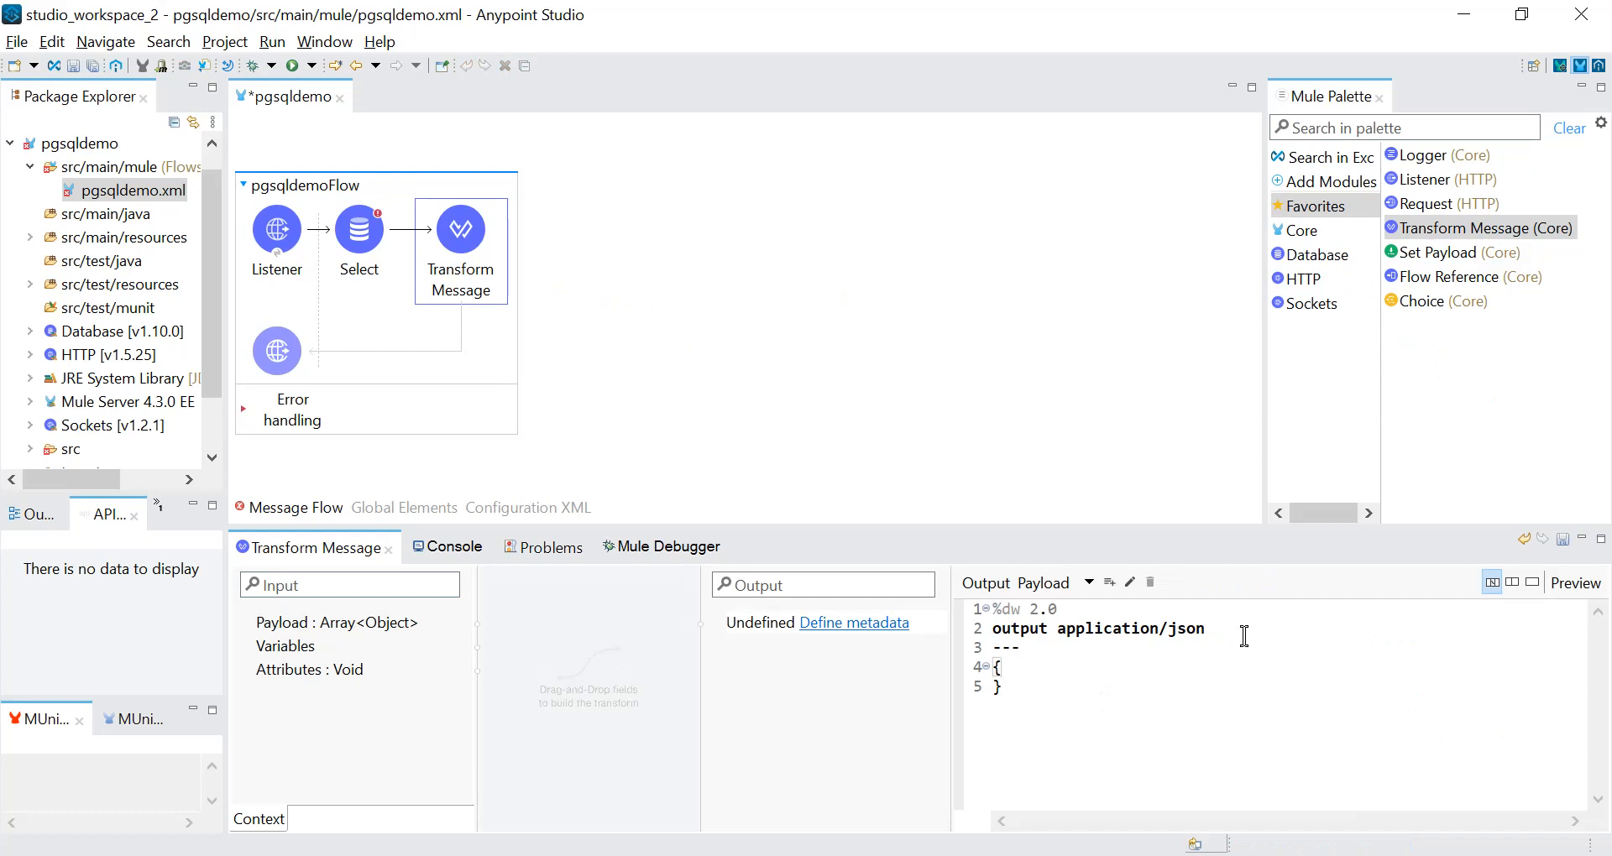
pyautogui.write('payload')
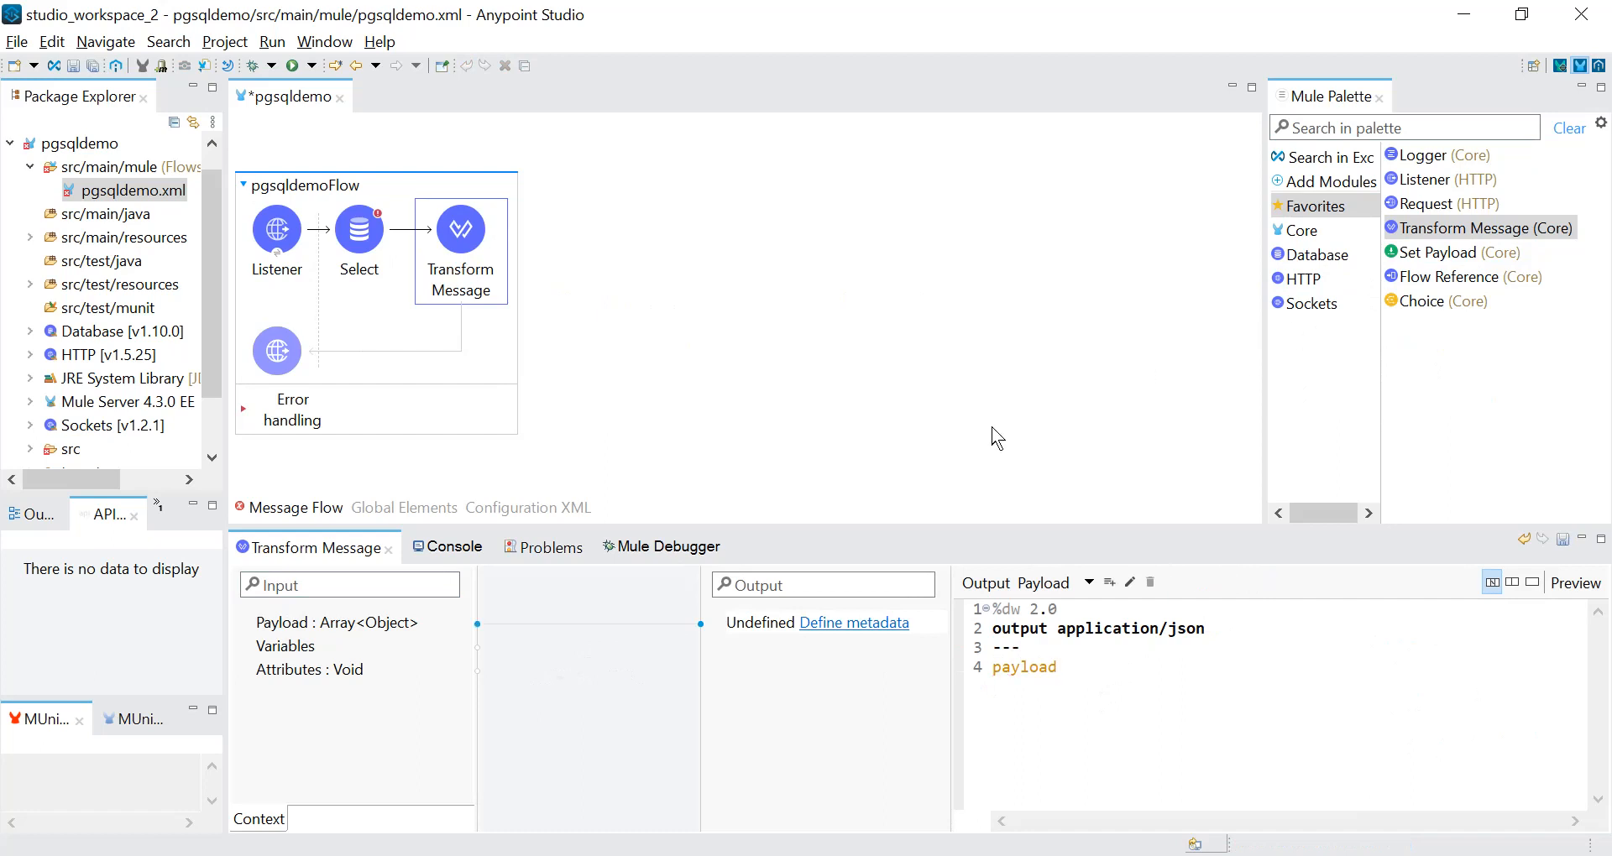
# Add a Logger after Transform Message at the end of the flow and save the file.
pyautogui.click(997, 437)
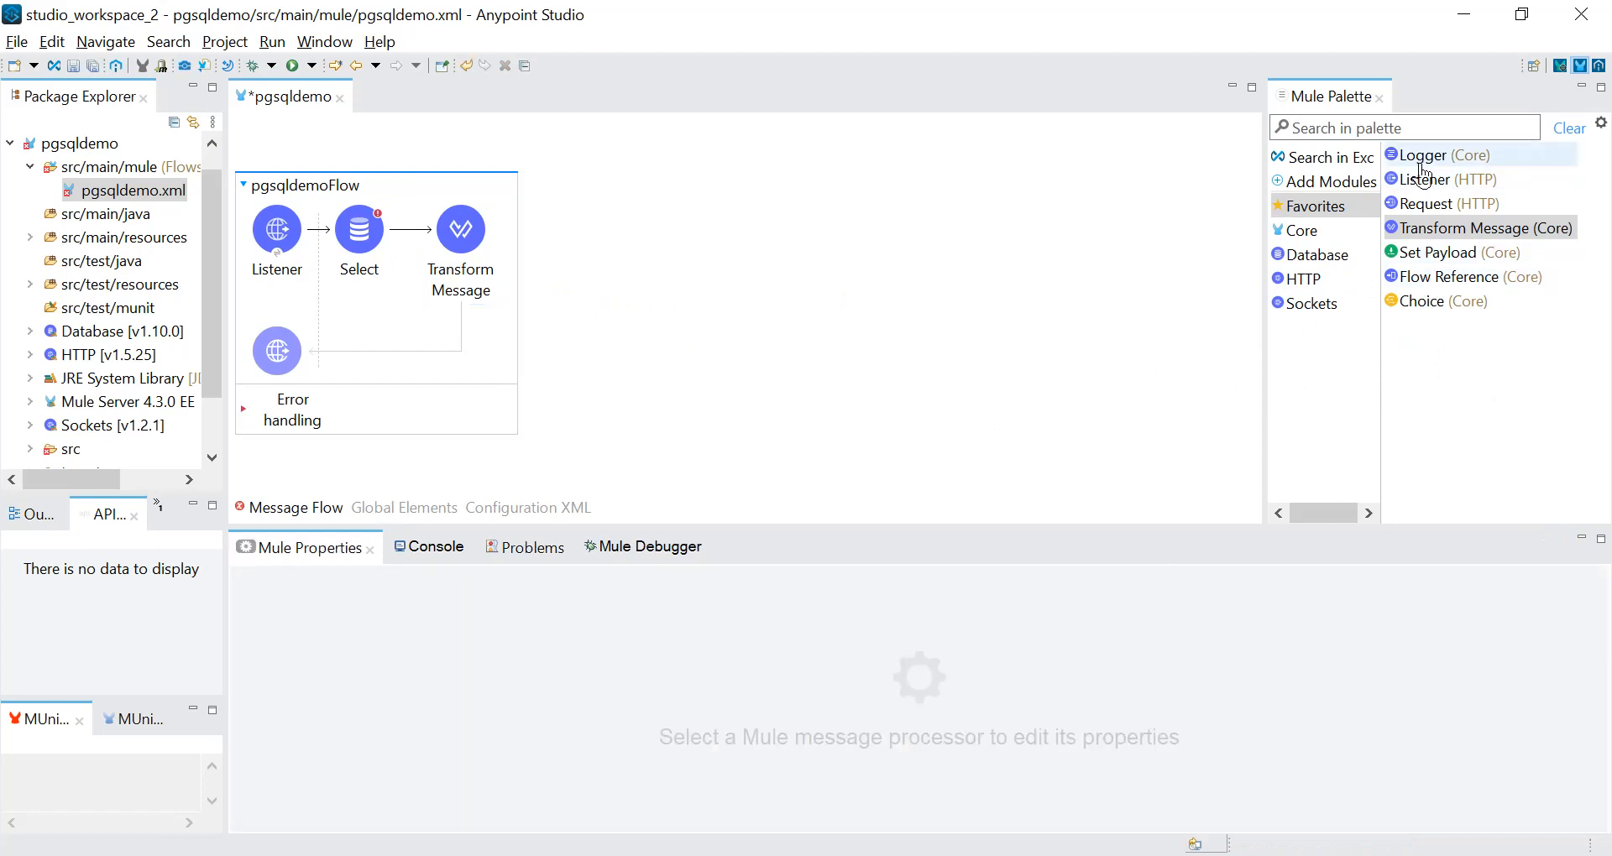
pyautogui.moveTo(1425, 157); pyautogui.dragTo(516, 271)
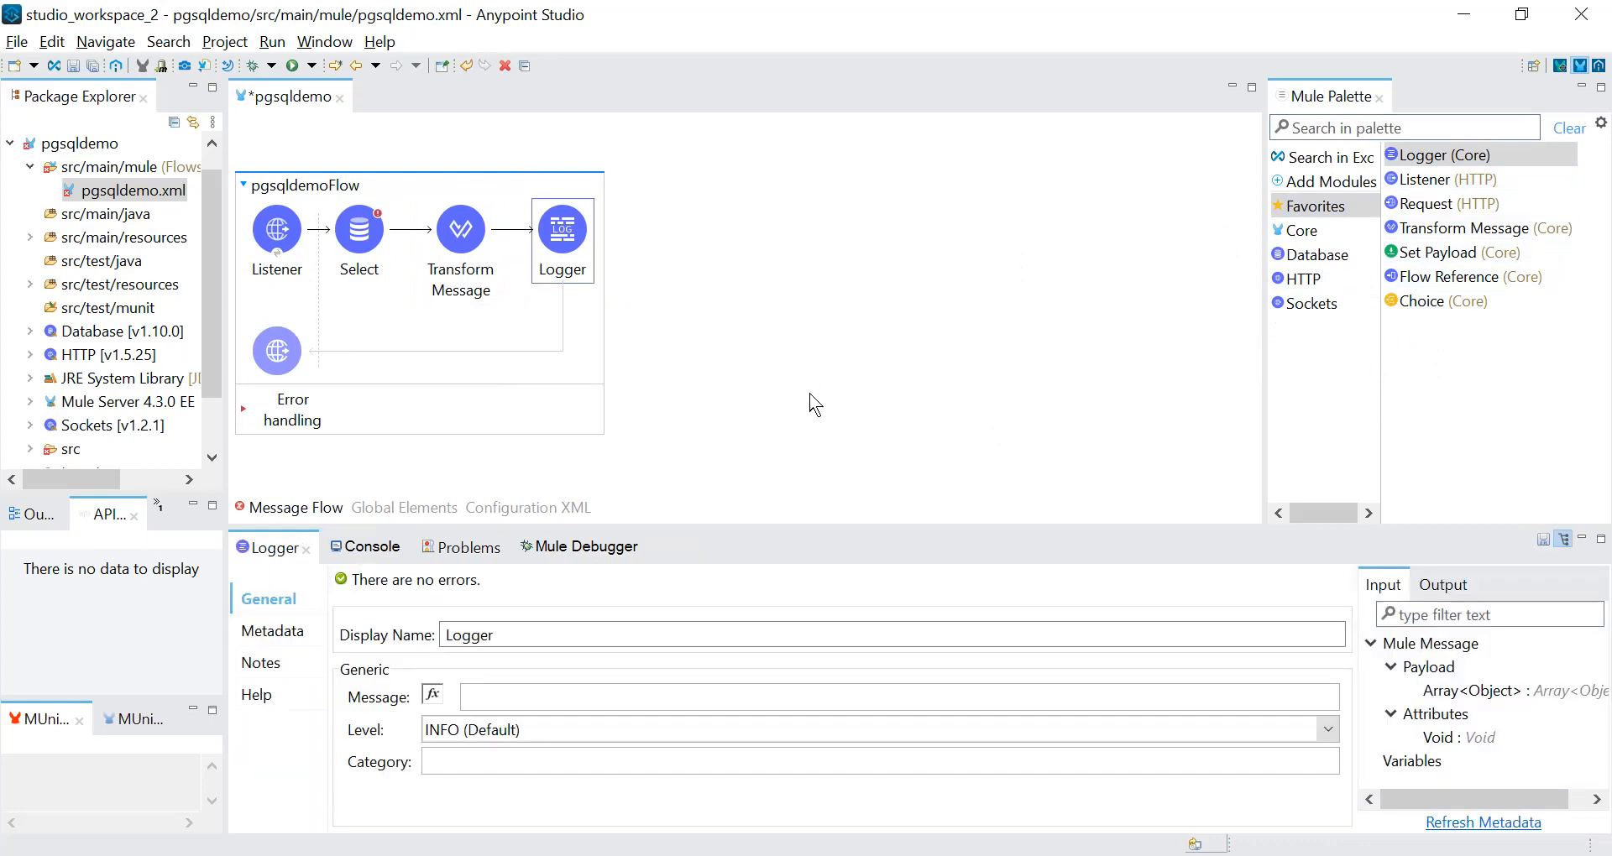
pyautogui.hotkey('ctrl', 's')
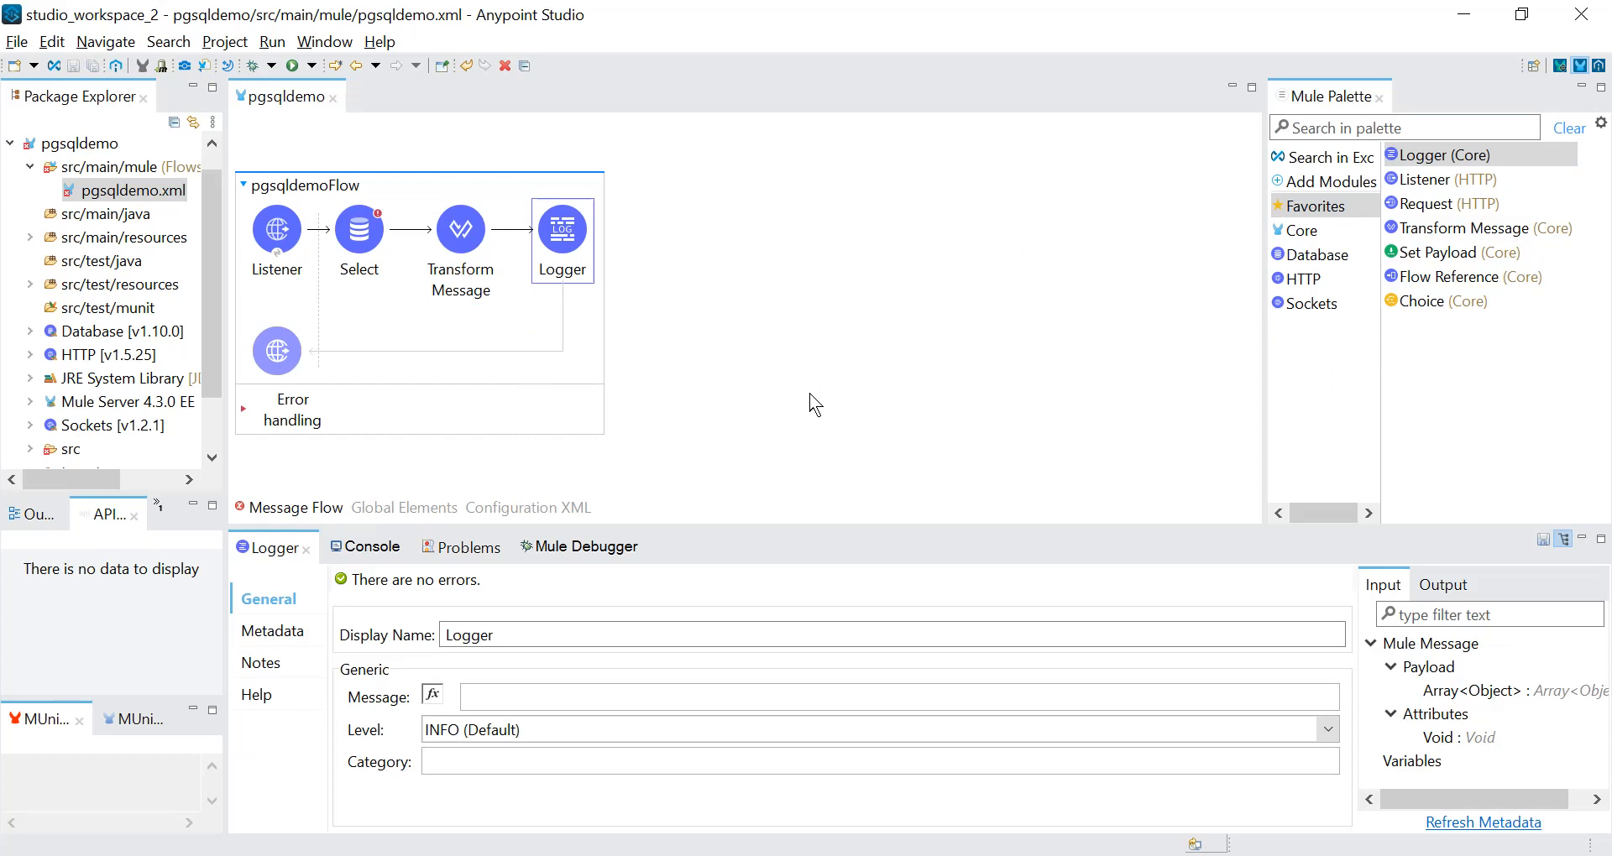
# Review the Select operation's advanced settings and its list of available connector configurations.
pyautogui.click(370, 241)
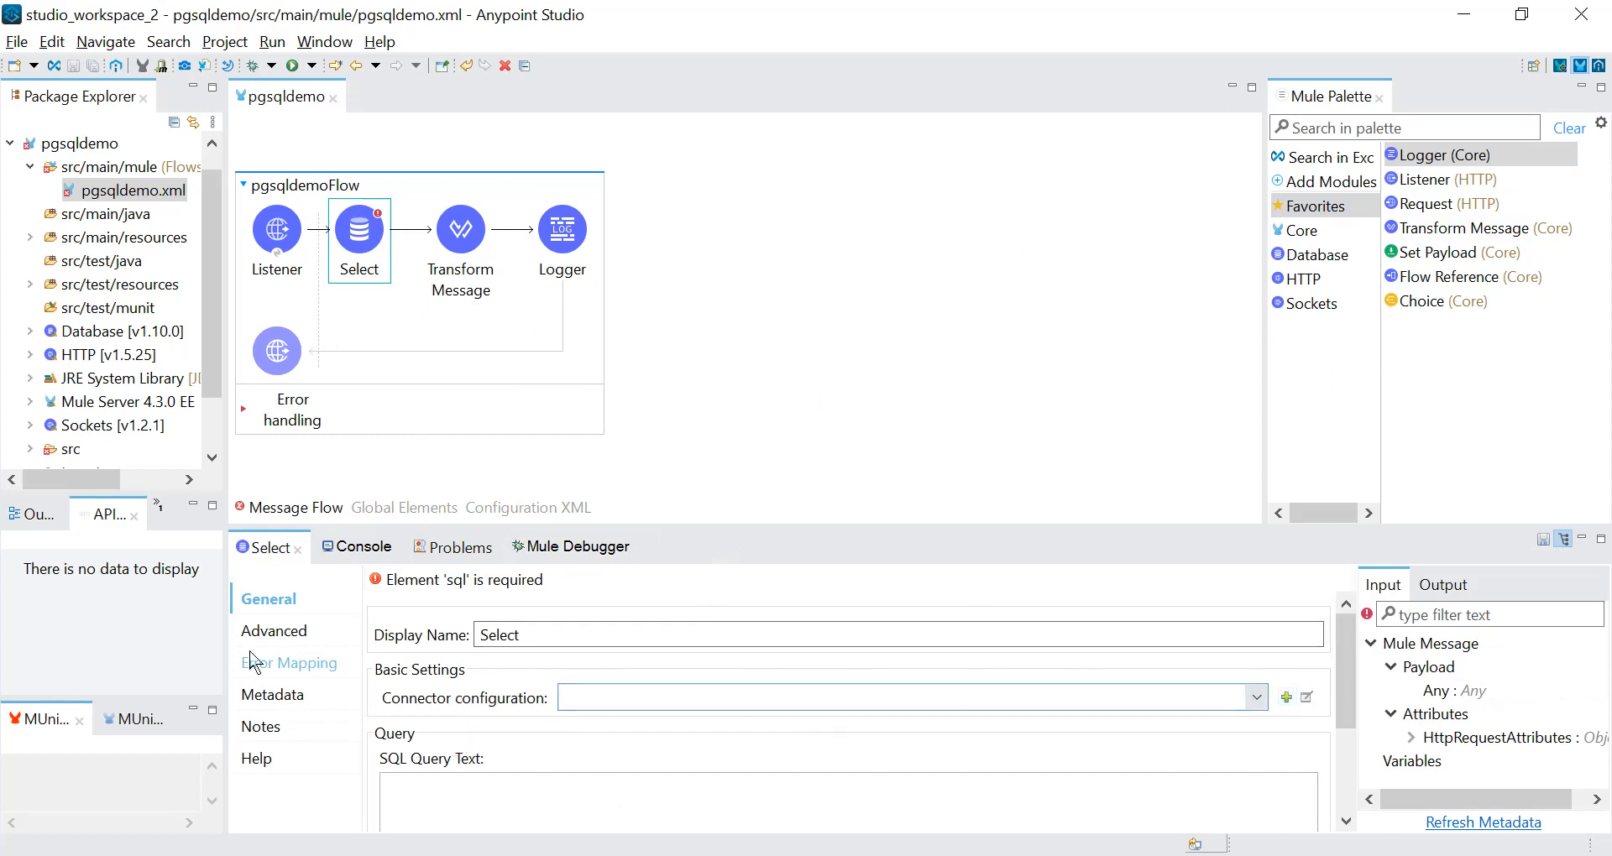
pyautogui.click(294, 635)
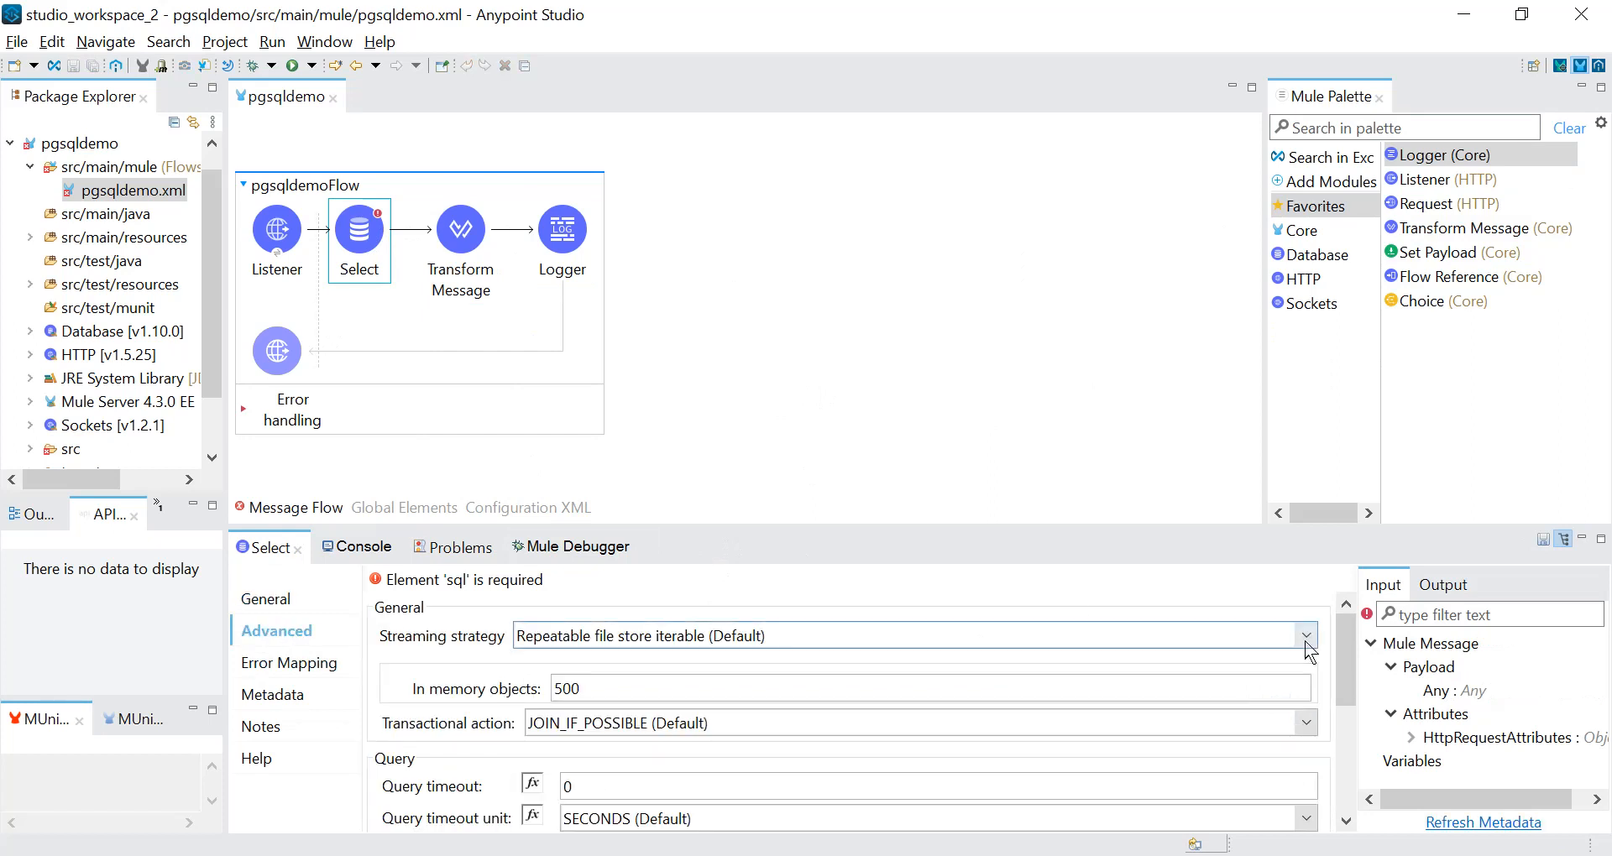
pyautogui.click(1362, 645)
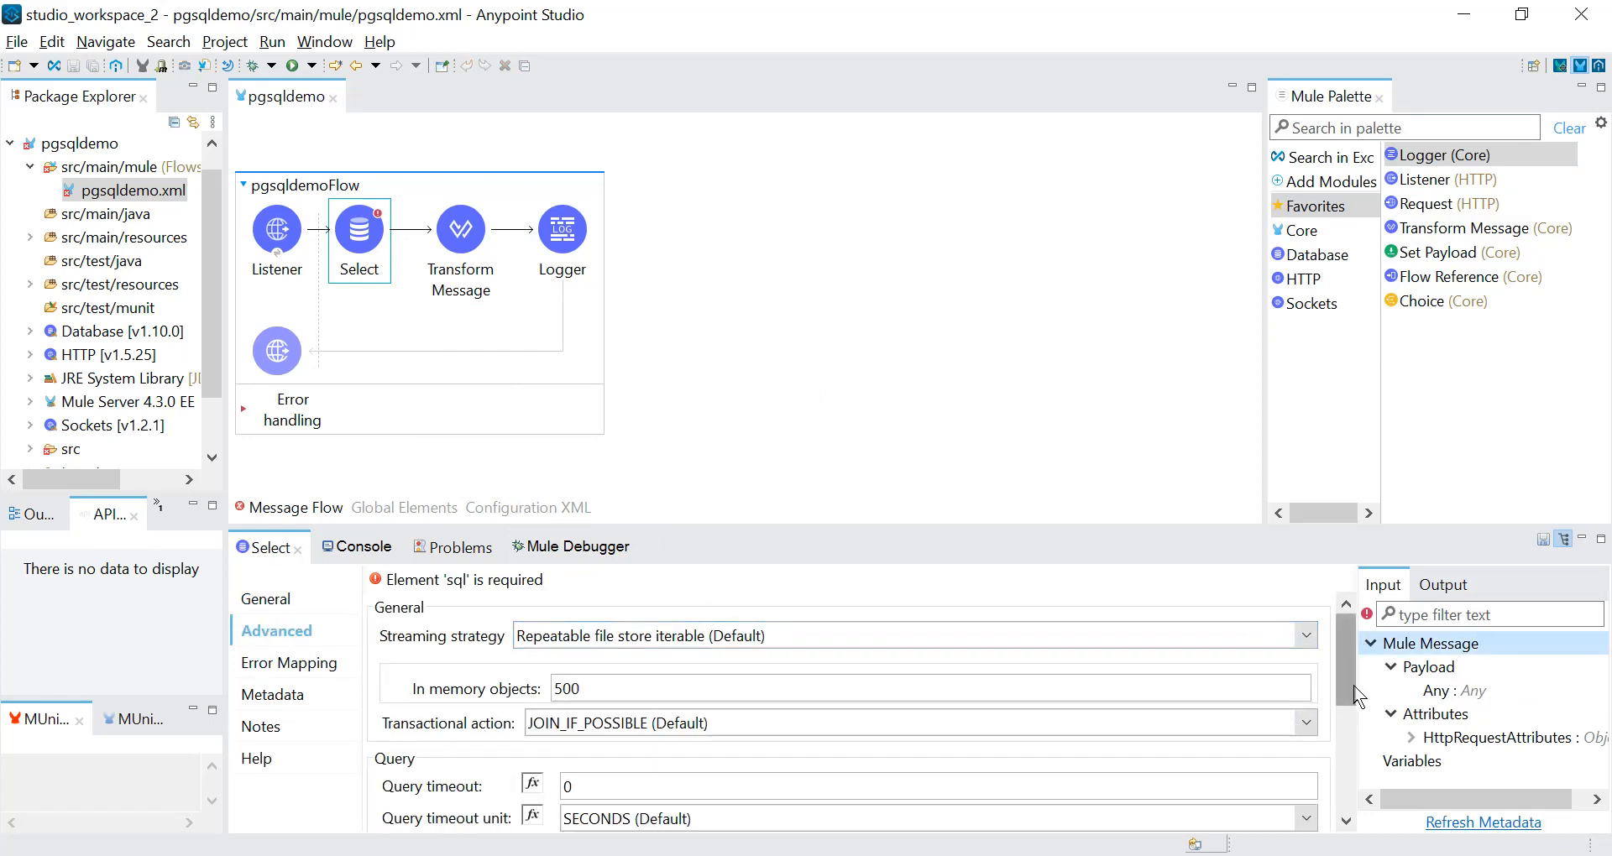
pyautogui.moveTo(1350, 688); pyautogui.dragTo(1337, 802)
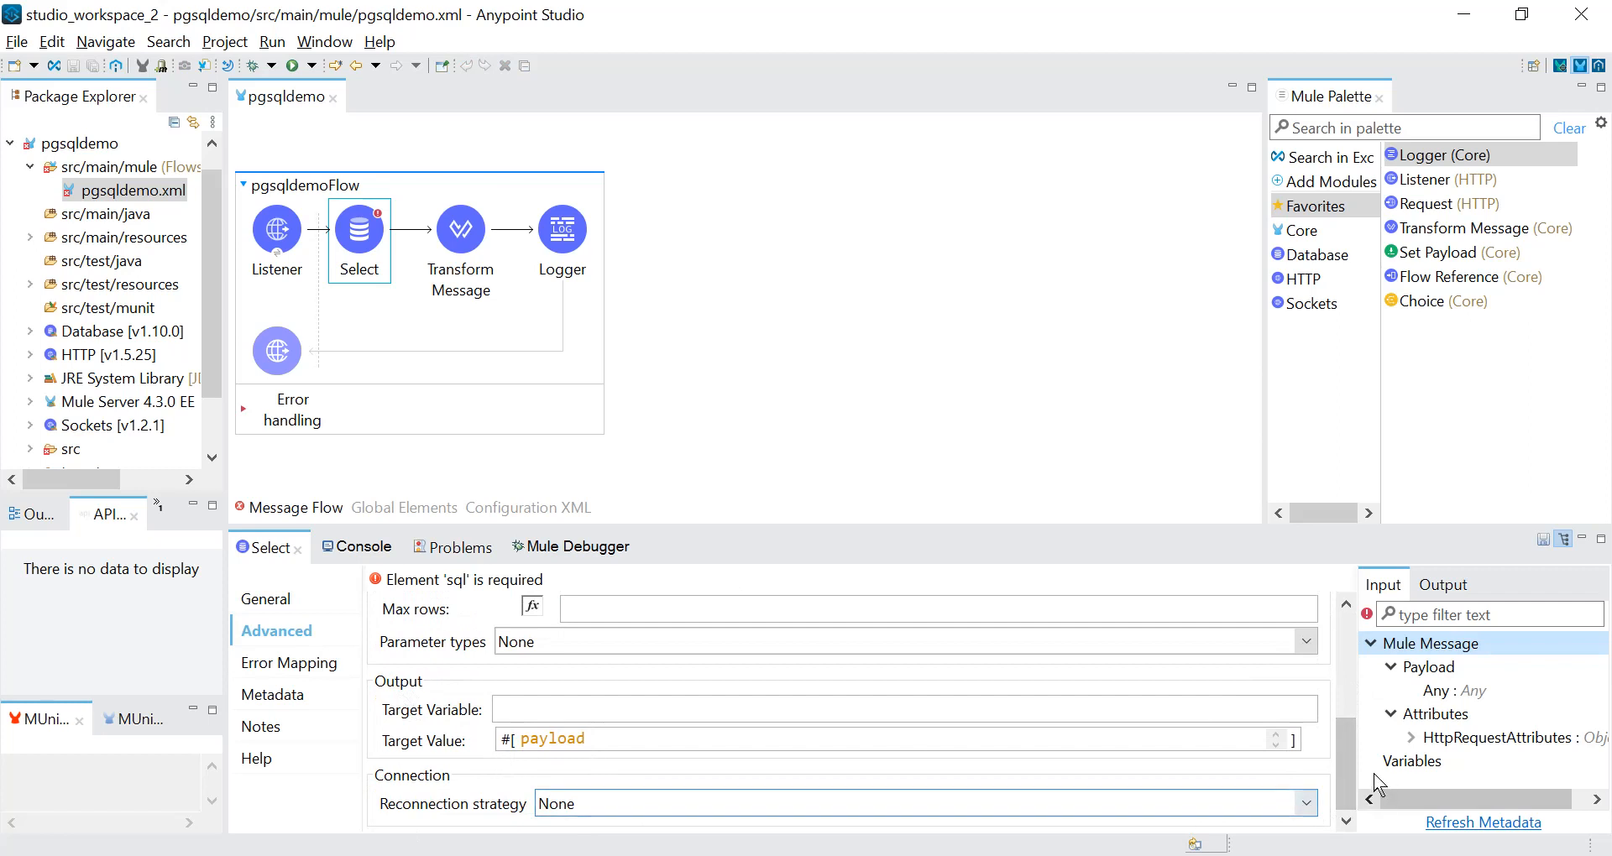
pyautogui.moveTo(1348, 789); pyautogui.dragTo(1347, 684)
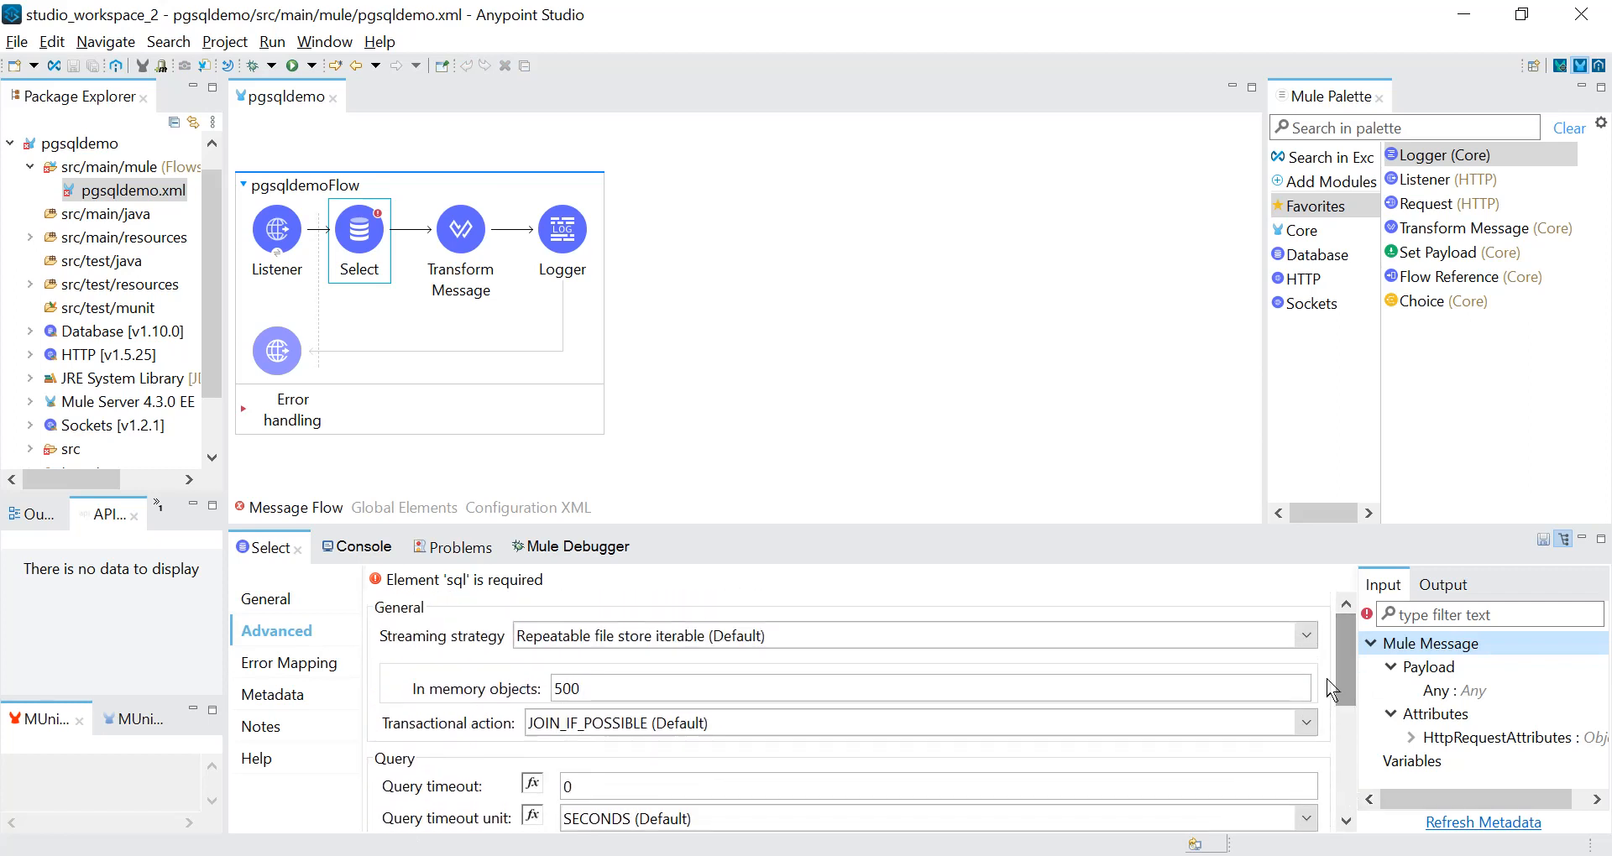
pyautogui.click(266, 601)
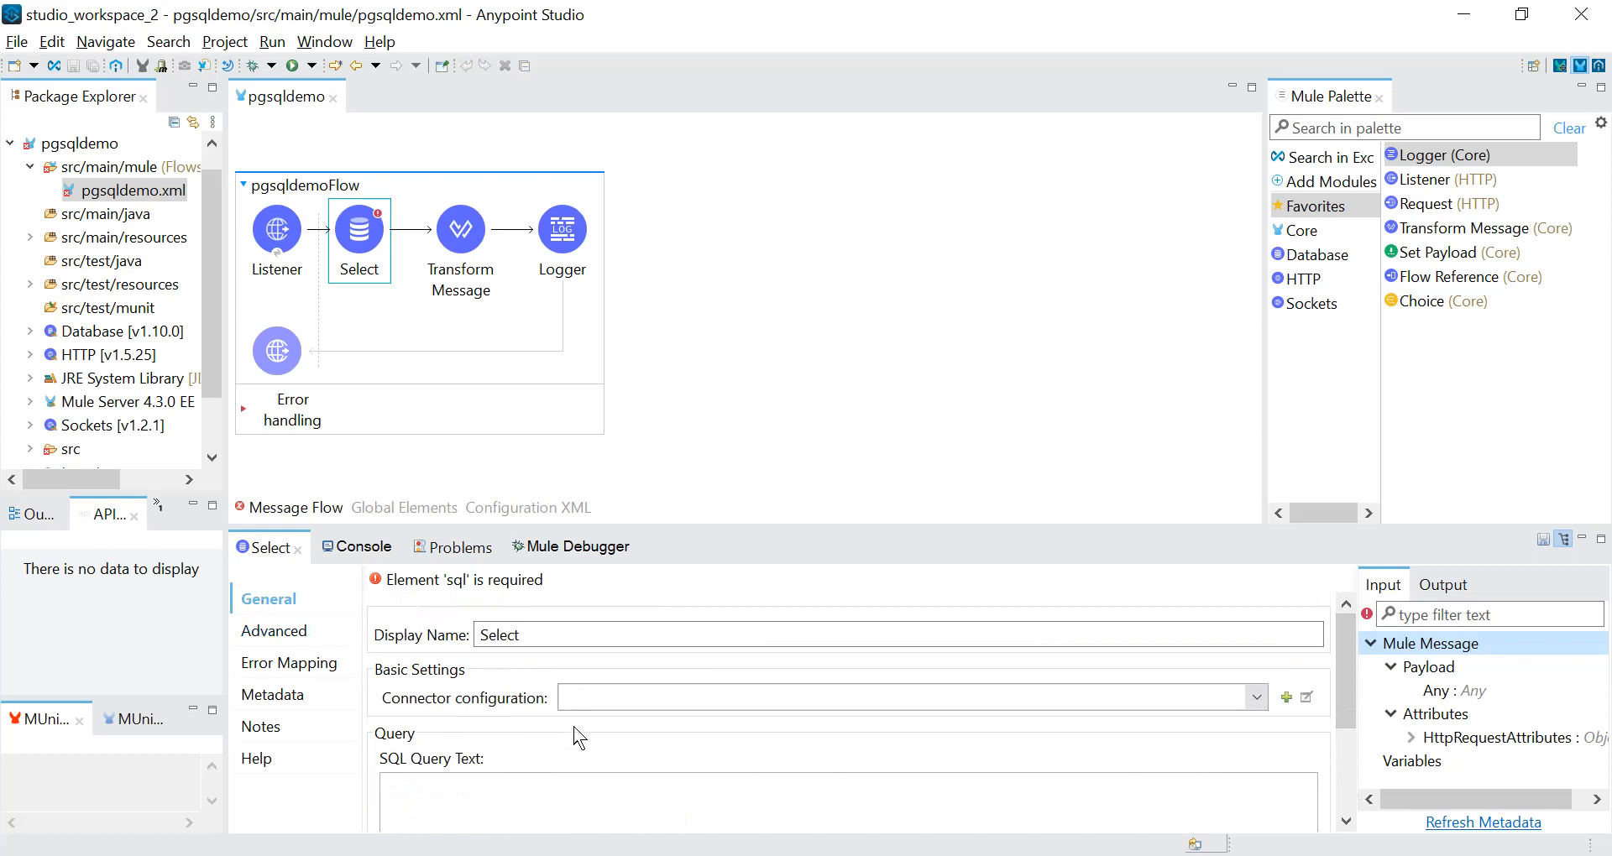
pyautogui.click(1257, 698)
pyautogui.click(1257, 699)
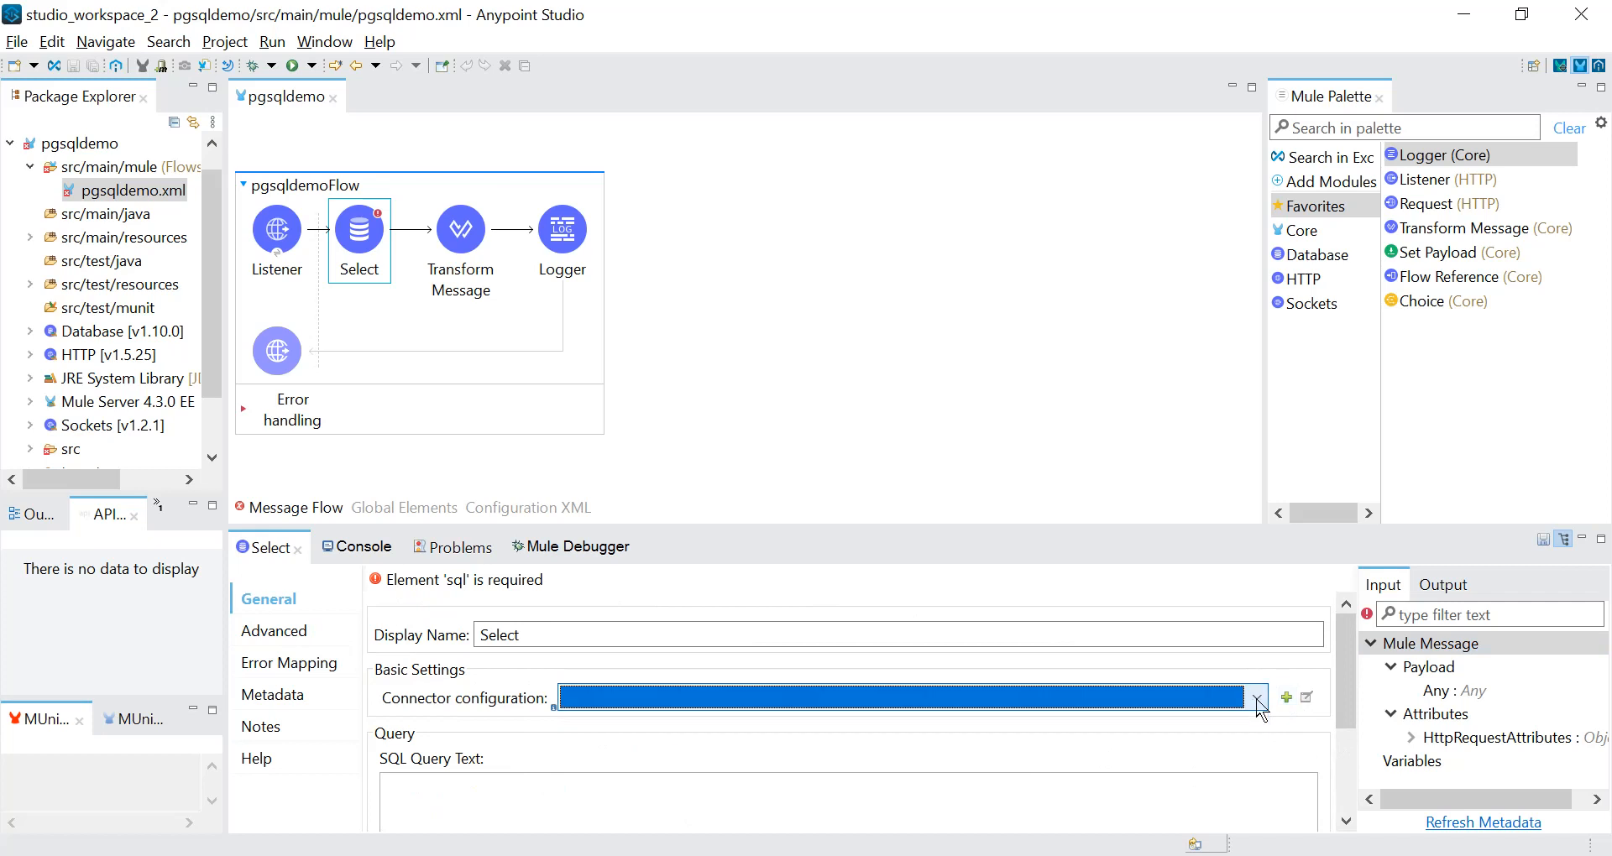
# Create a new connector configuration for the Select operation and set its connection type to Generic Connection.
pyautogui.click(1287, 698)
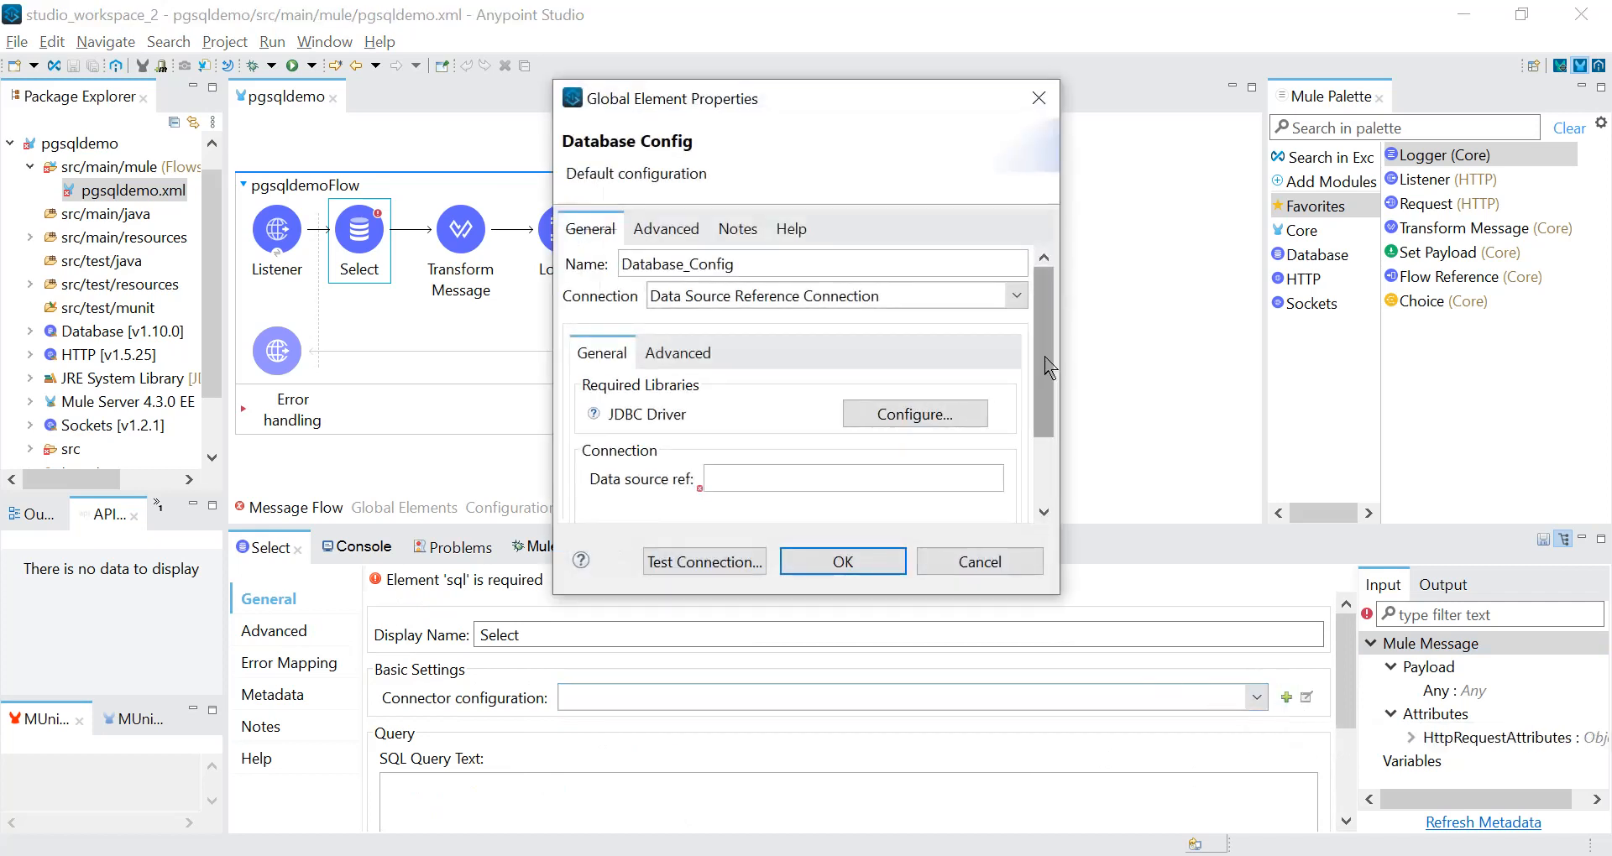
pyautogui.moveTo(1061, 598); pyautogui.dragTo(1340, 775)
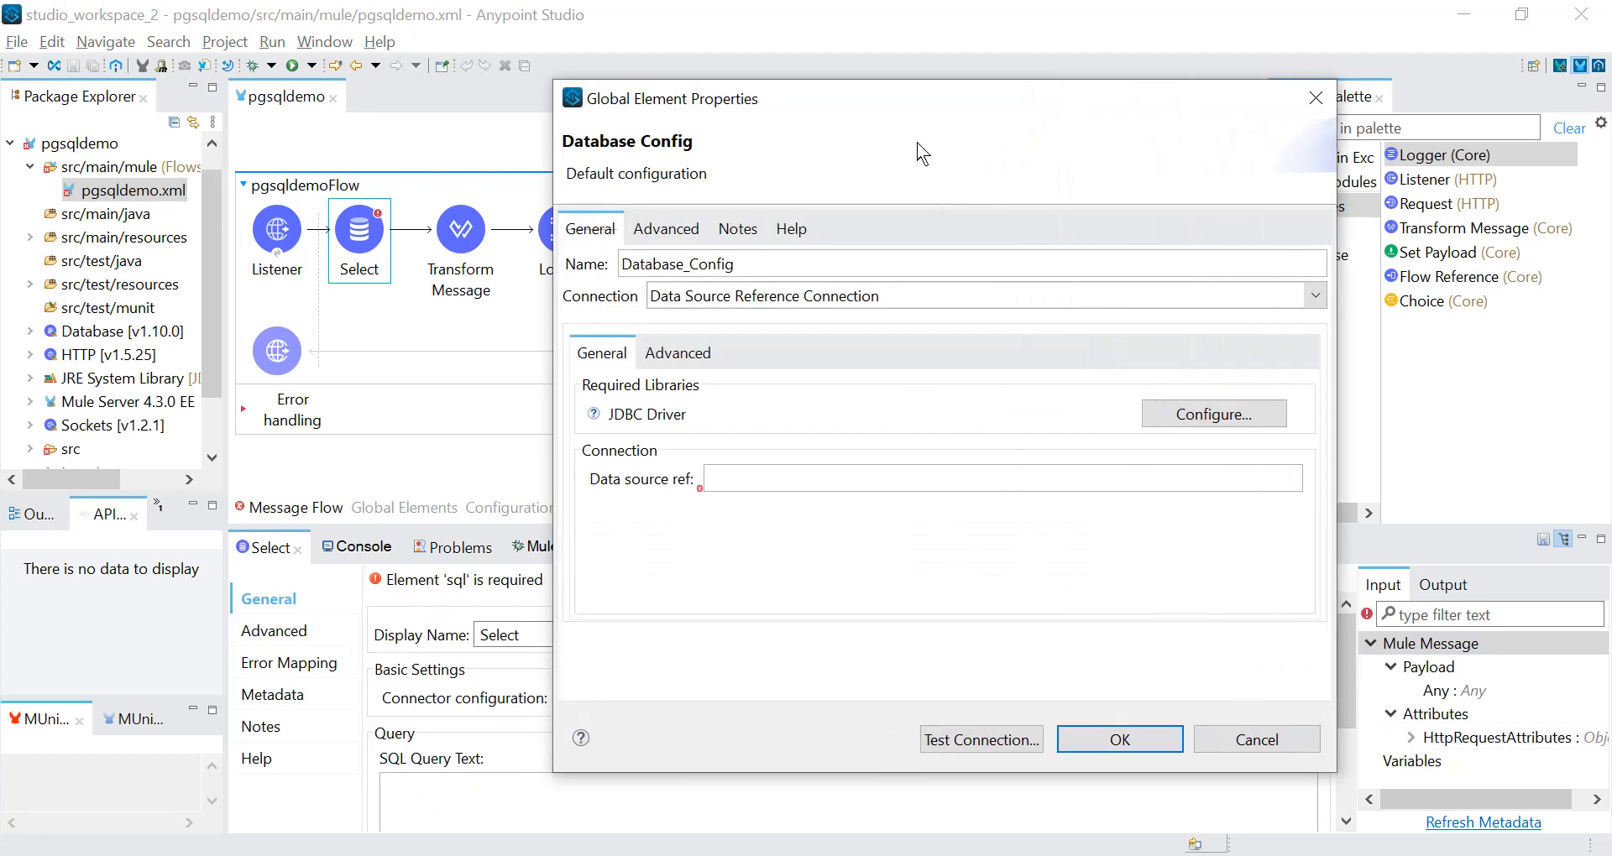
pyautogui.moveTo(810, 89); pyautogui.dragTo(601, 66)
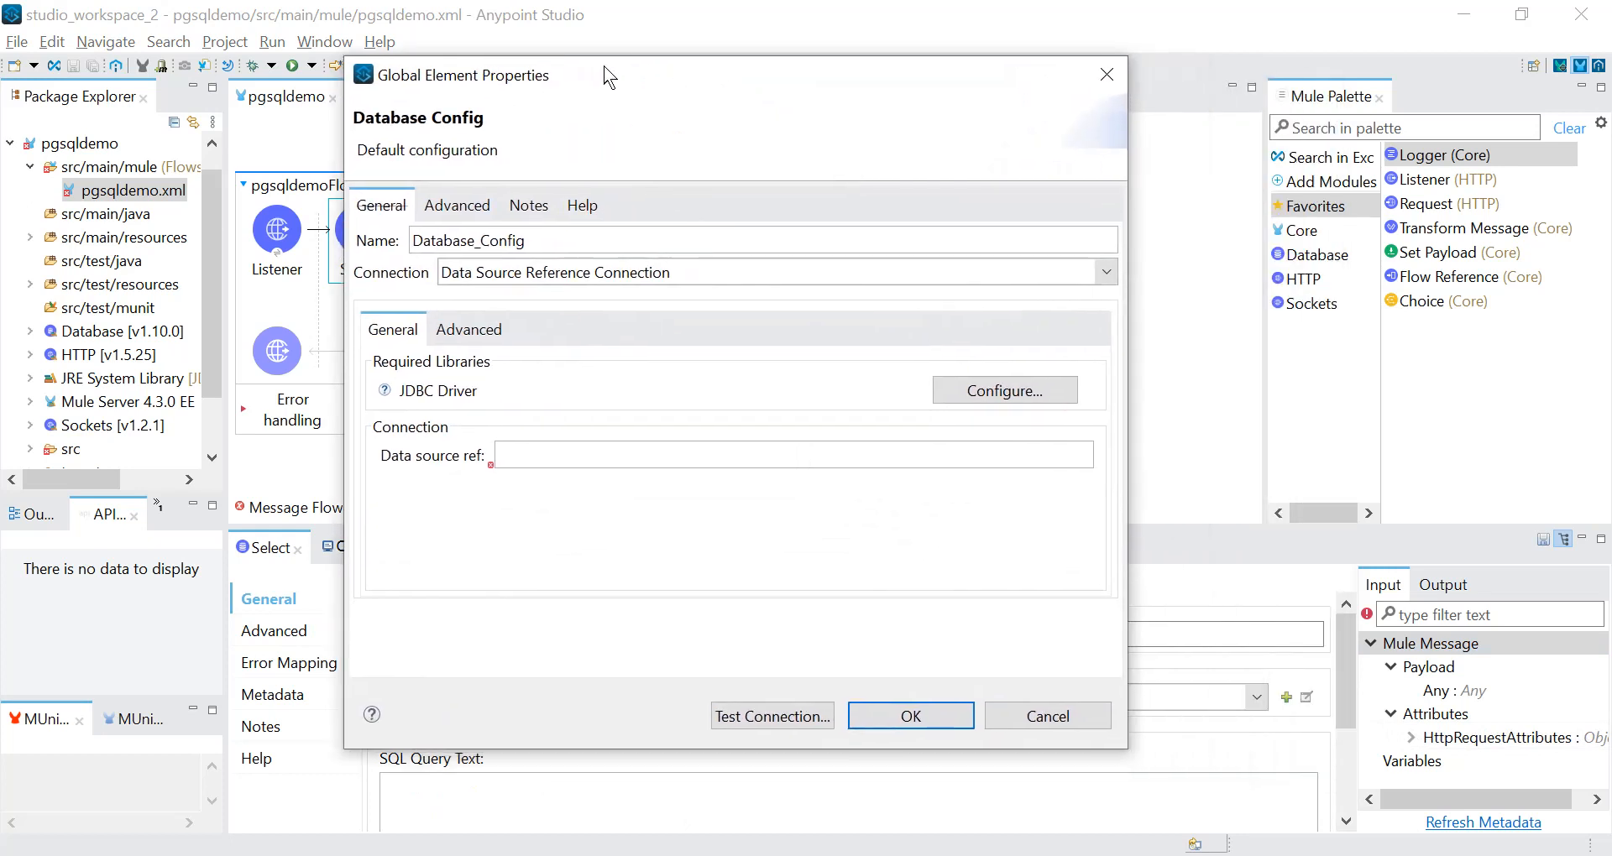
pyautogui.click(1107, 275)
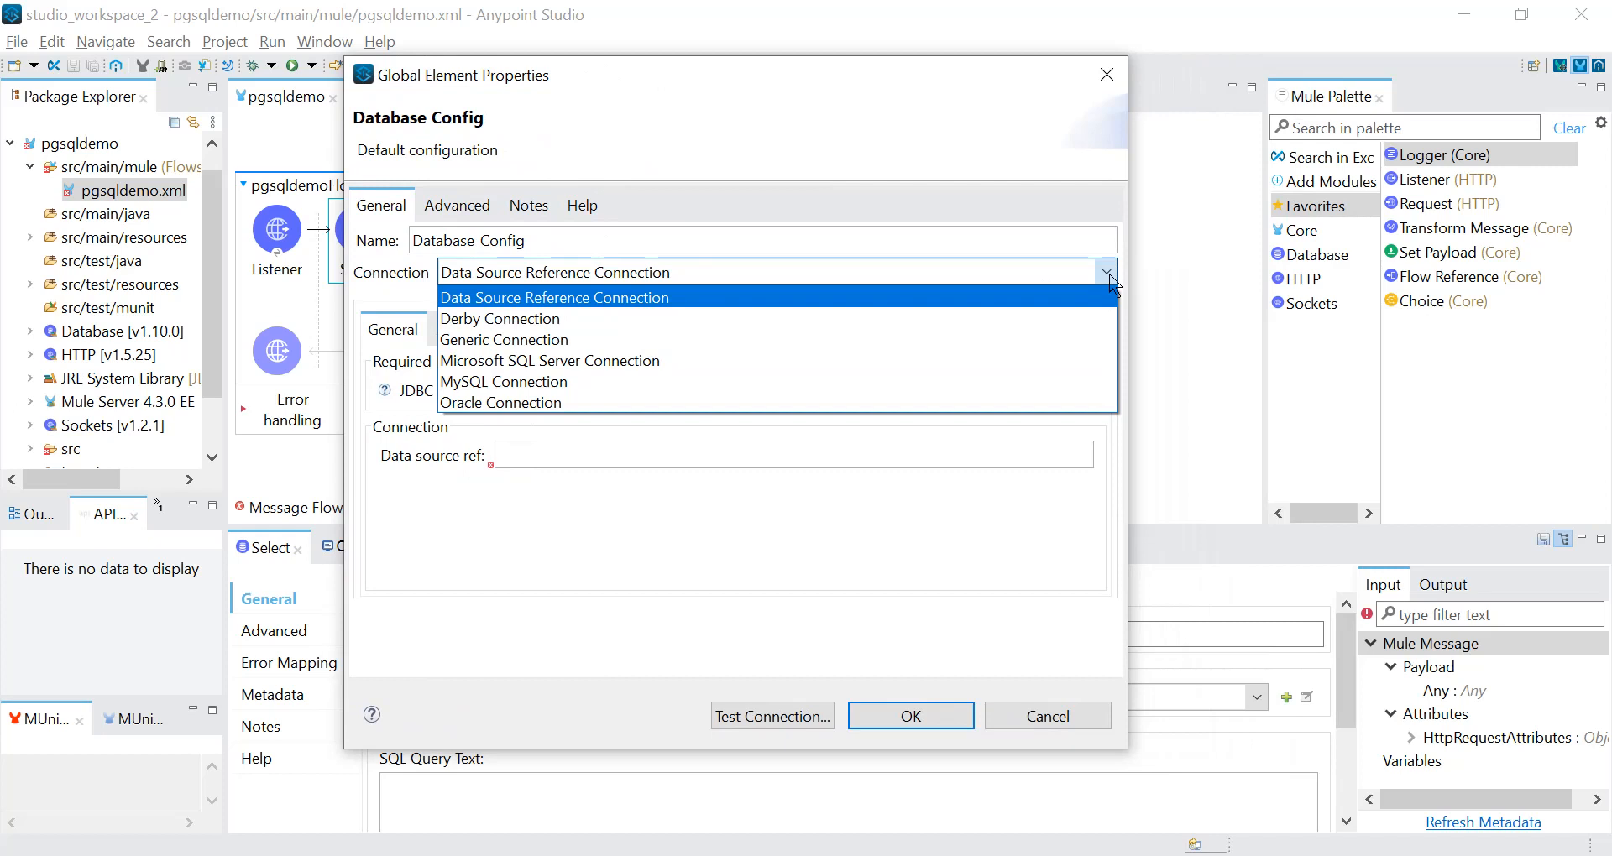
pyautogui.click(643, 345)
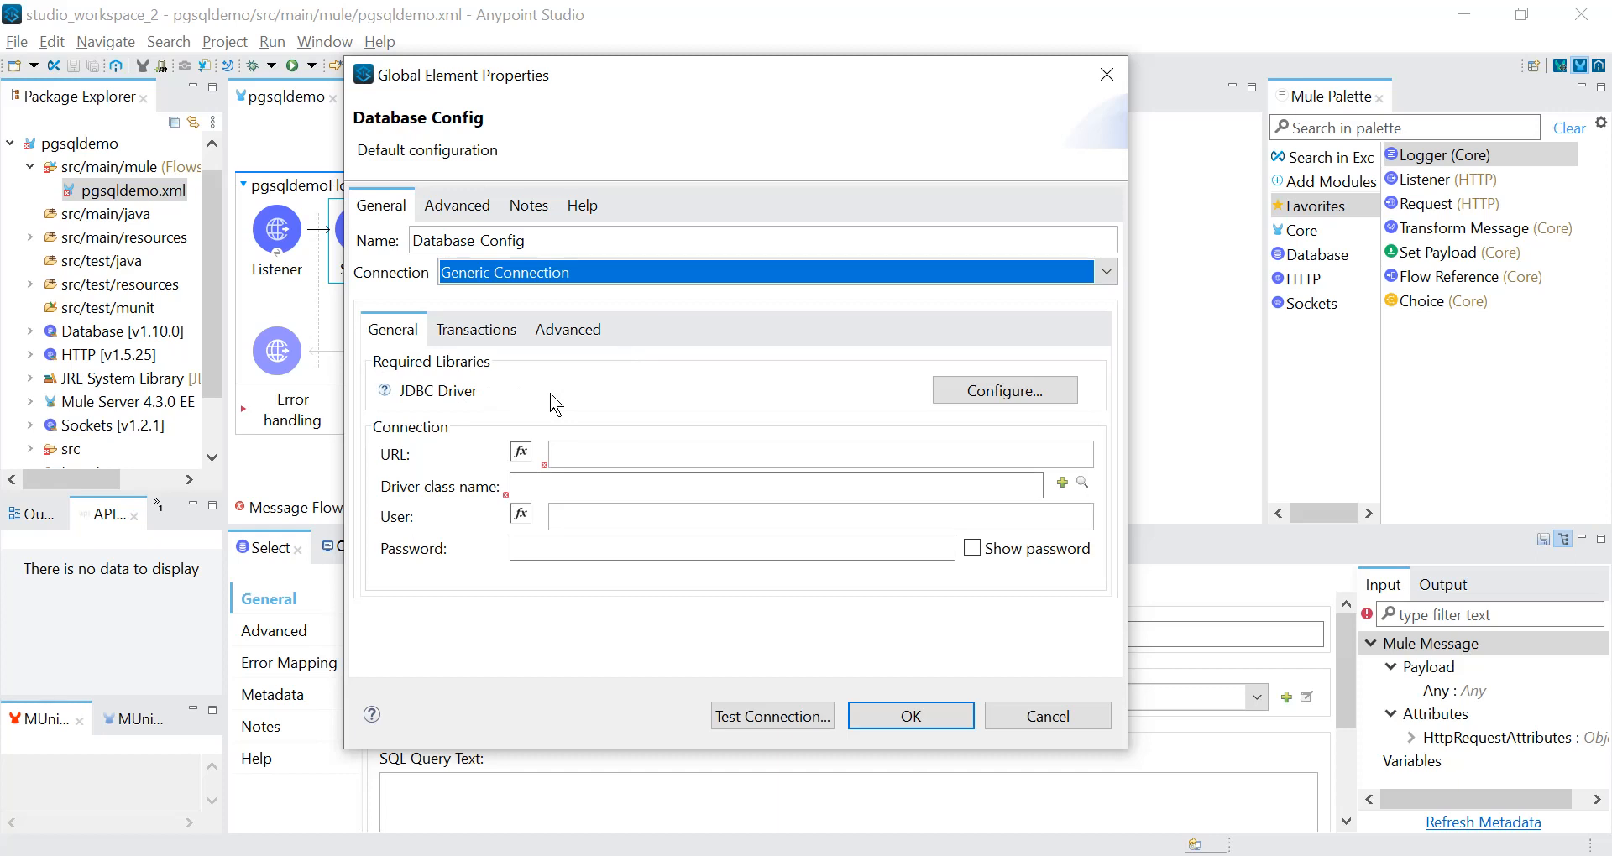
pyautogui.click(991, 396)
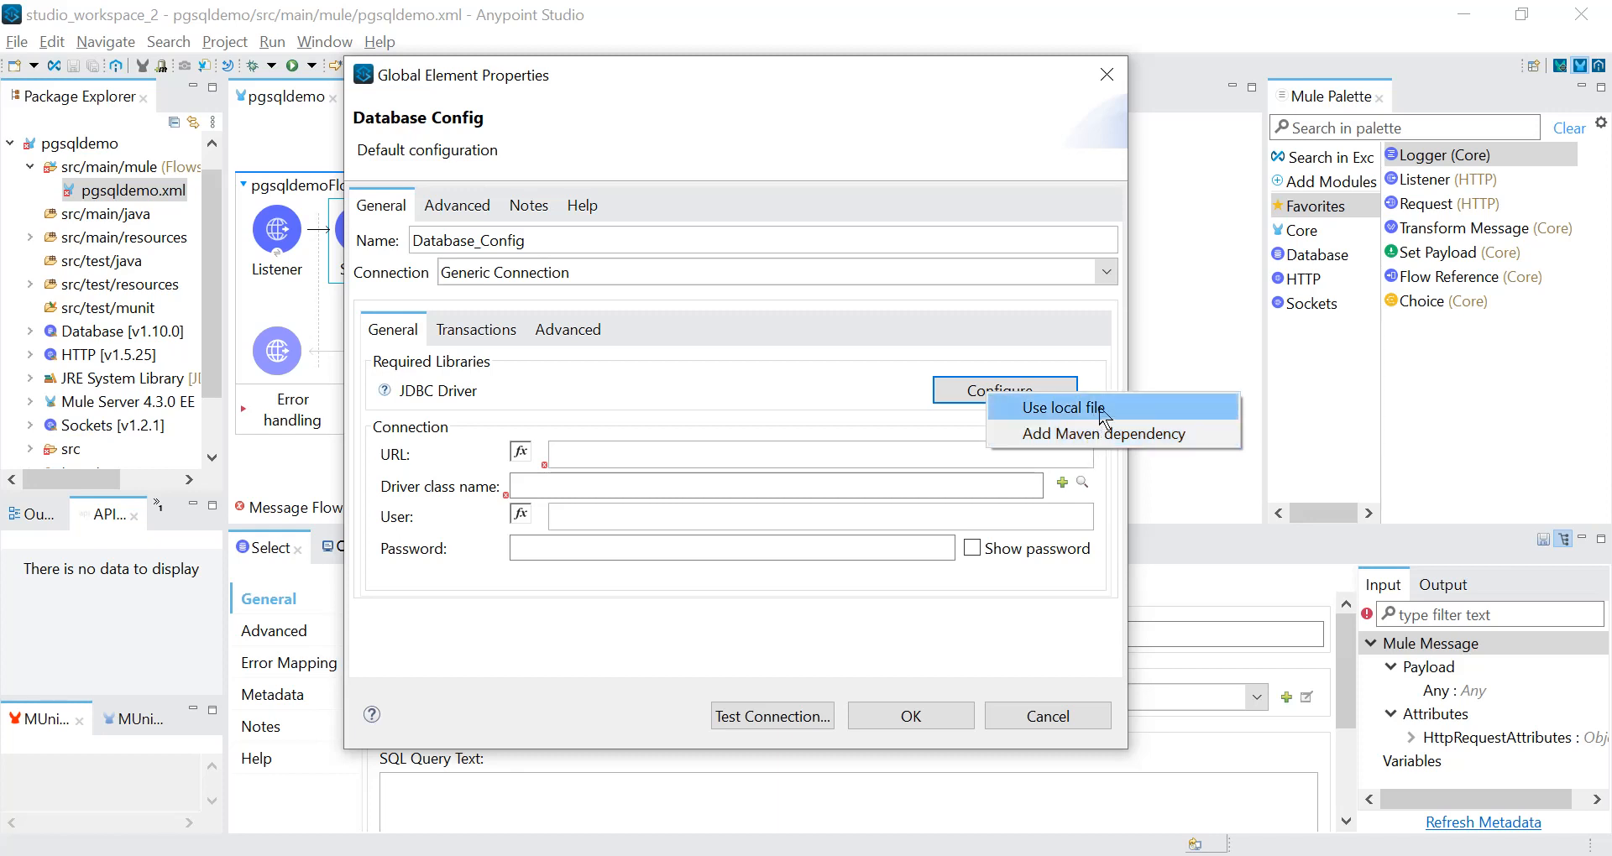
pyautogui.click(1103, 415)
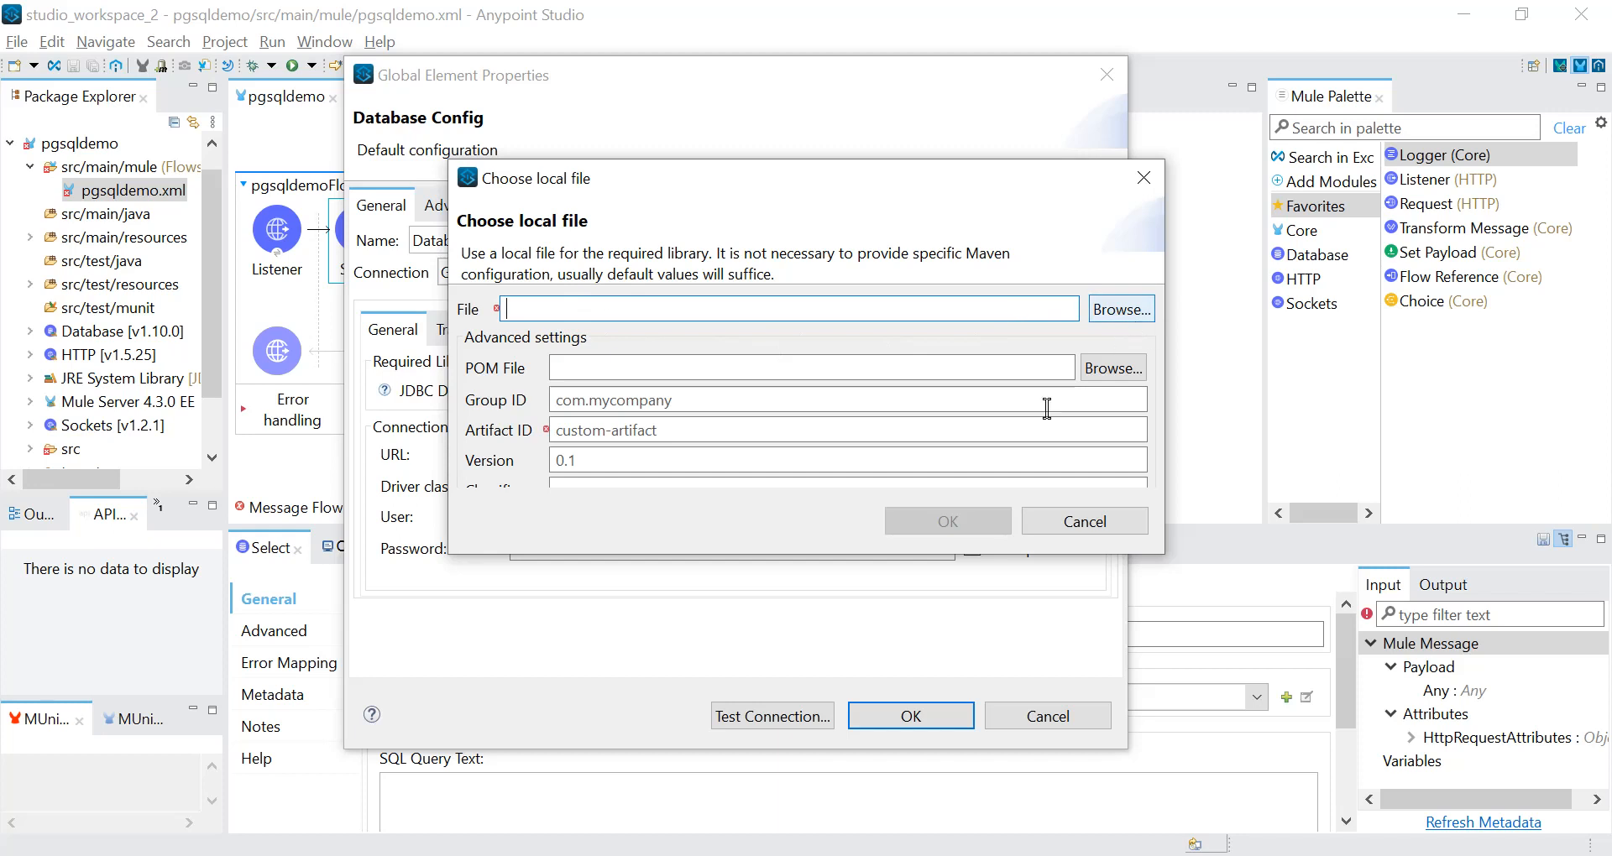
pyautogui.click(1084, 526)
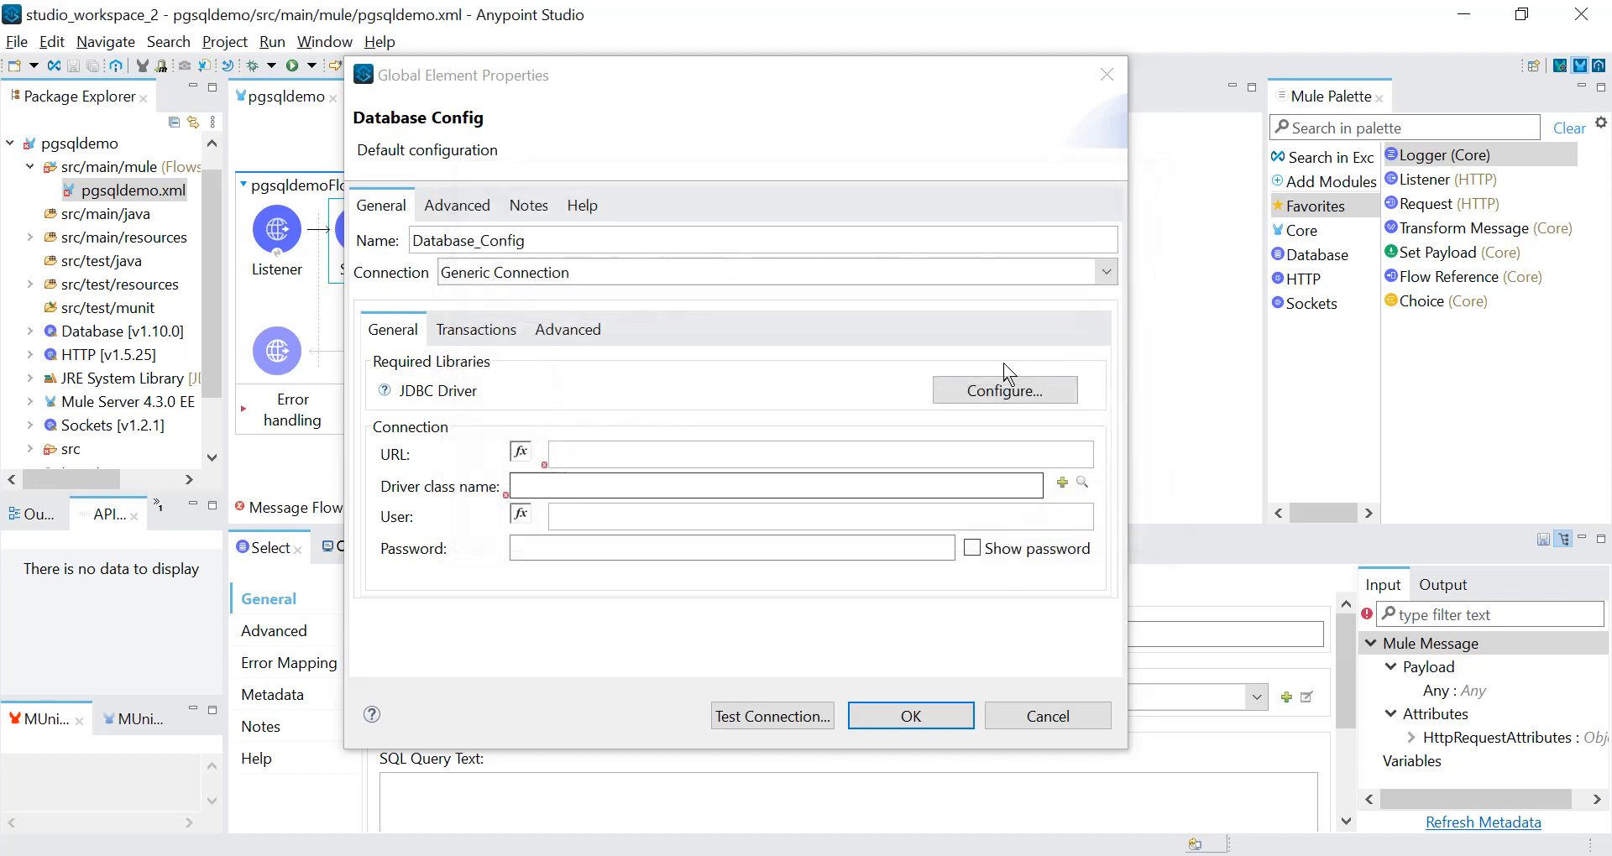
# Start adding a Maven dependency as the required JDBC driver library and check its default dependency definition.
pyautogui.click(1003, 400)
pyautogui.click(1045, 440)
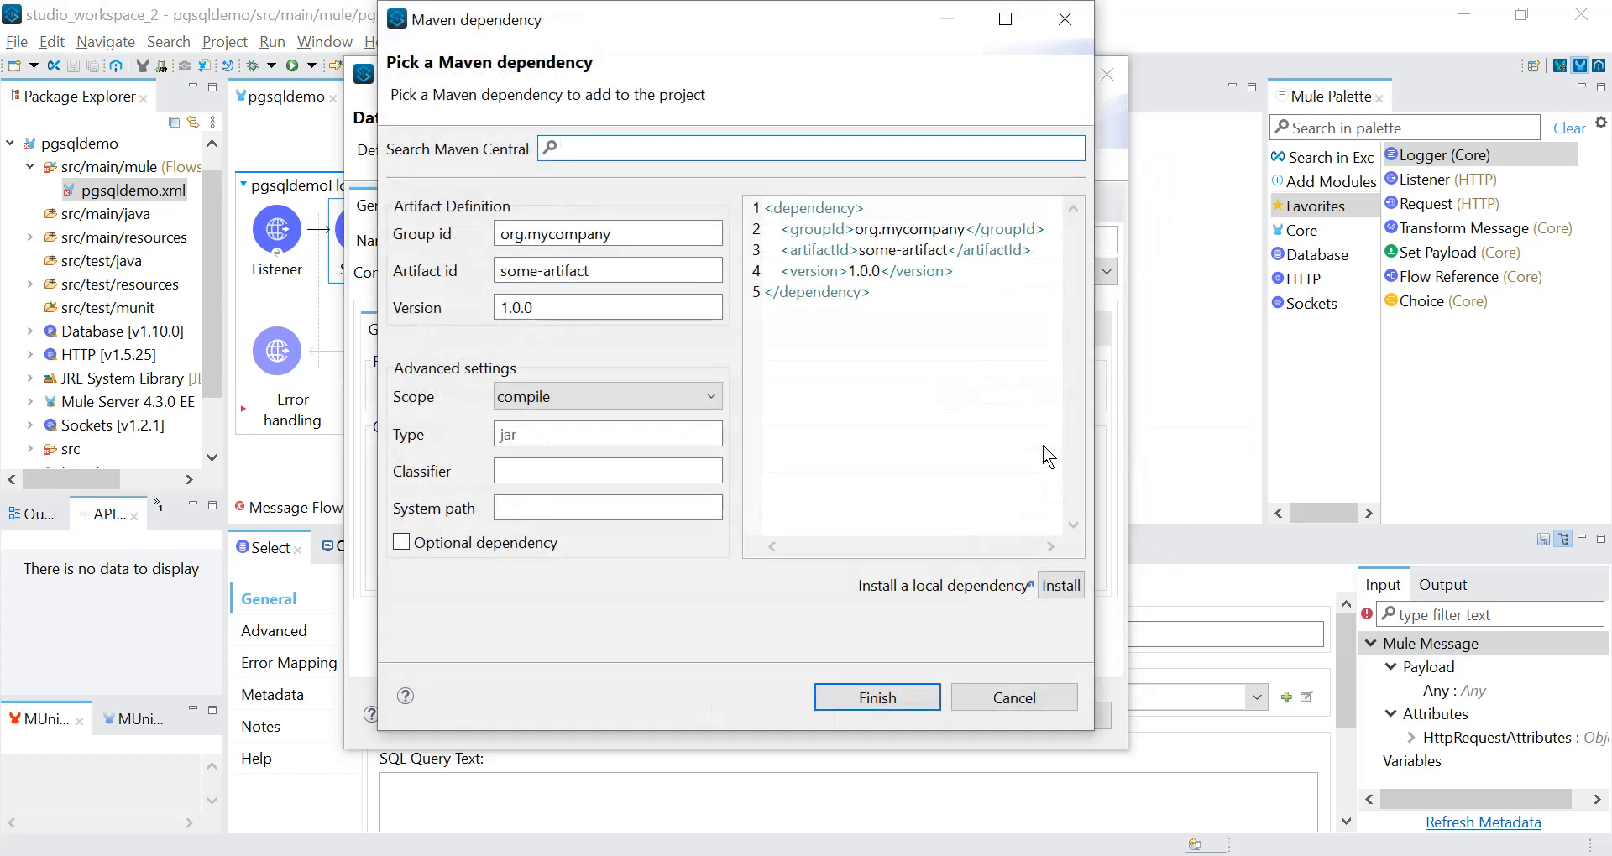
pyautogui.moveTo(873, 292); pyautogui.dragTo(752, 215)
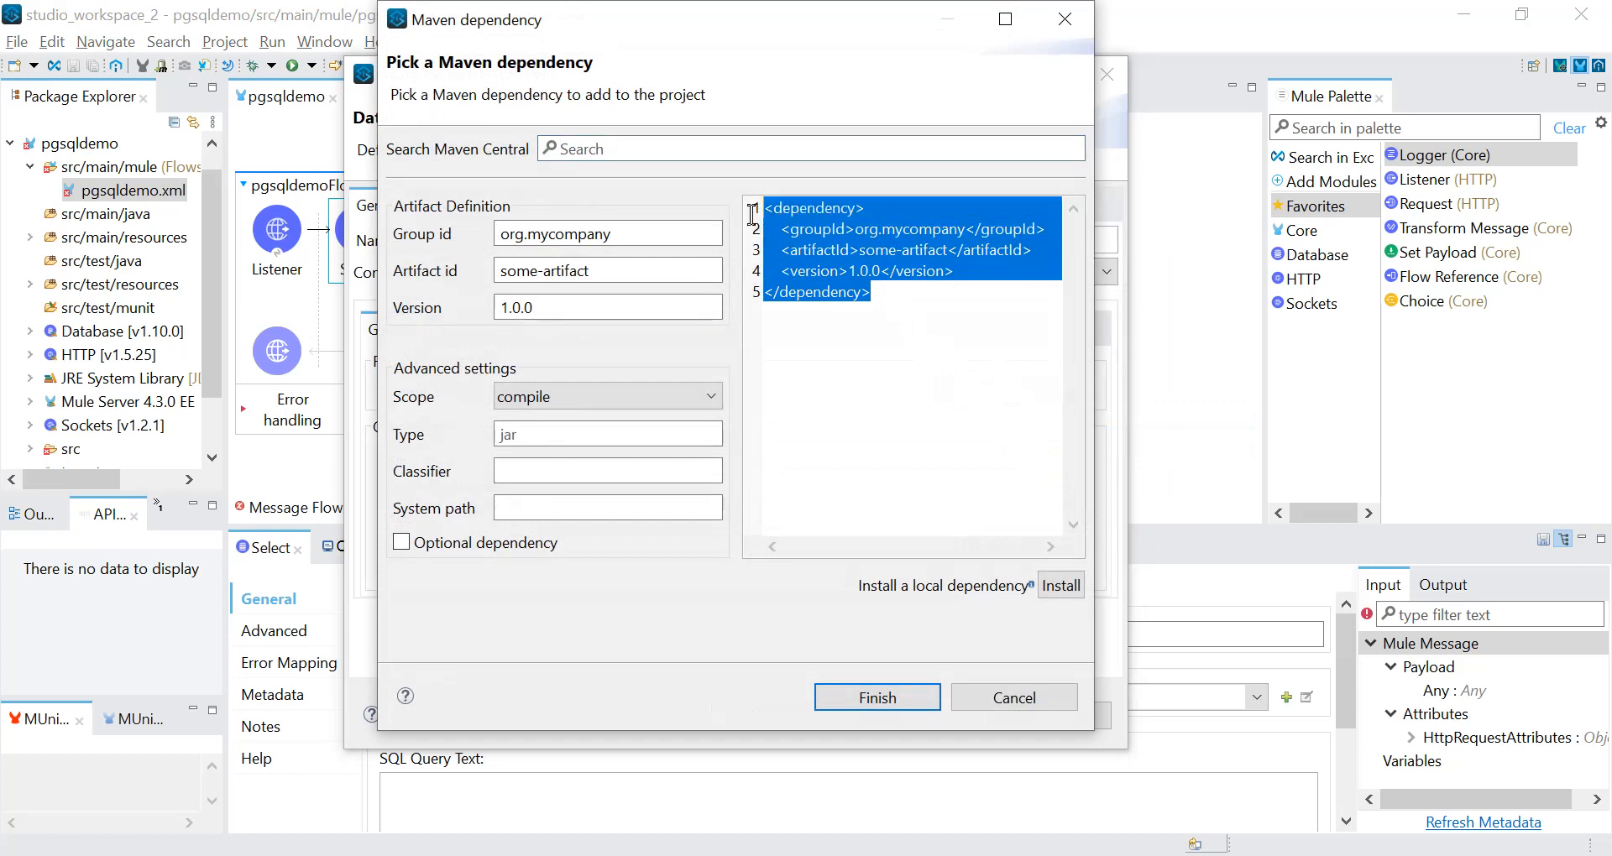
pyautogui.click(901, 335)
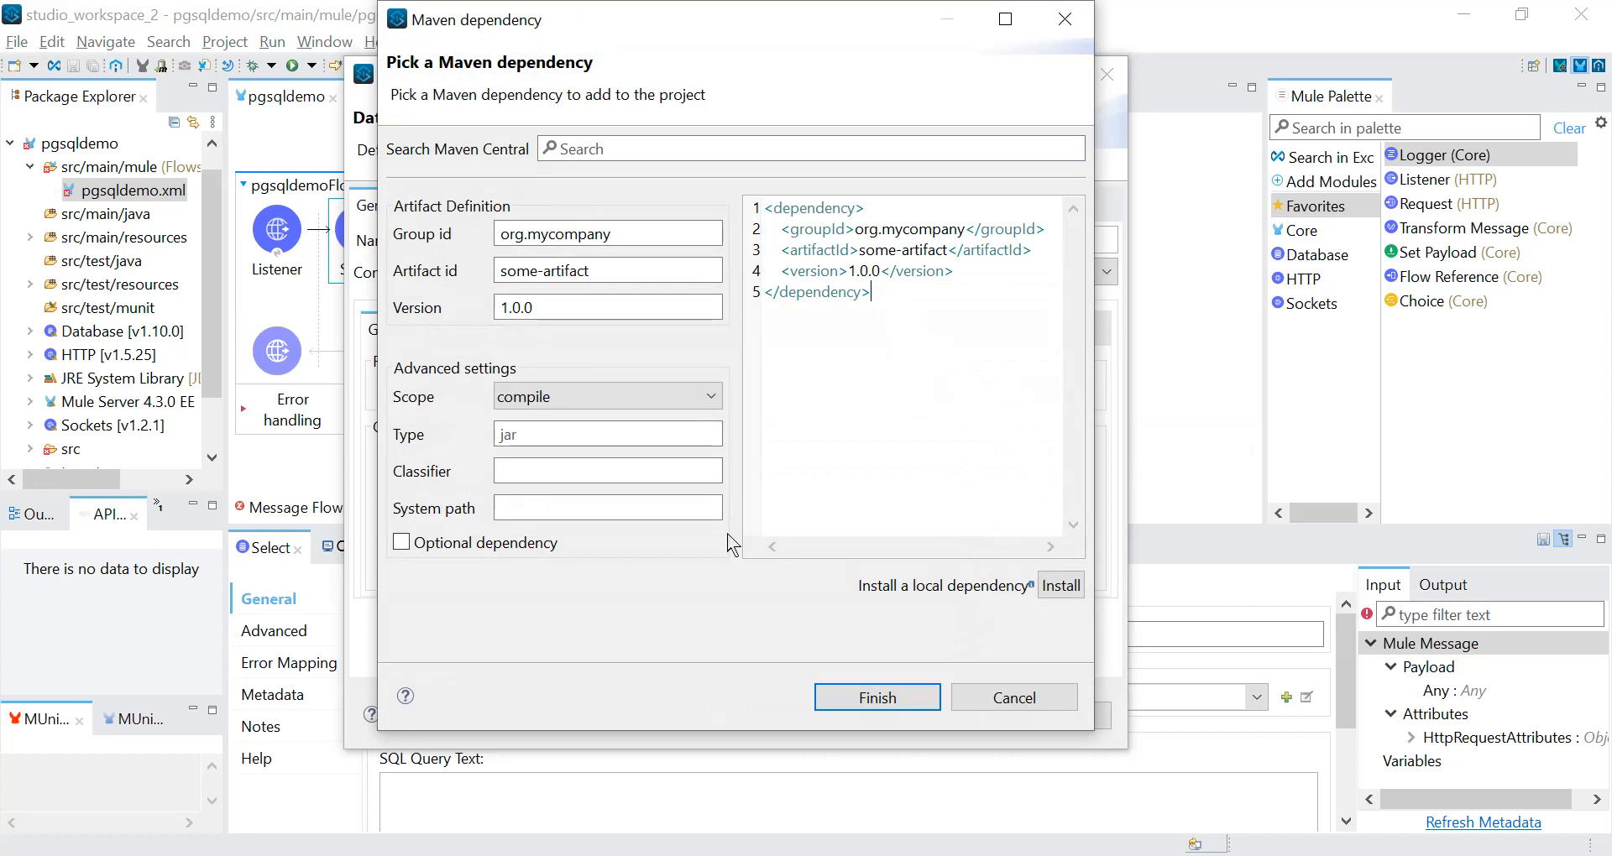
# Switch to Chrome and open the PostgreSQL JDBC Driver page on Maven Repository in a new tab from the "maven postgresql" search results.
pyautogui.click(573, 855)
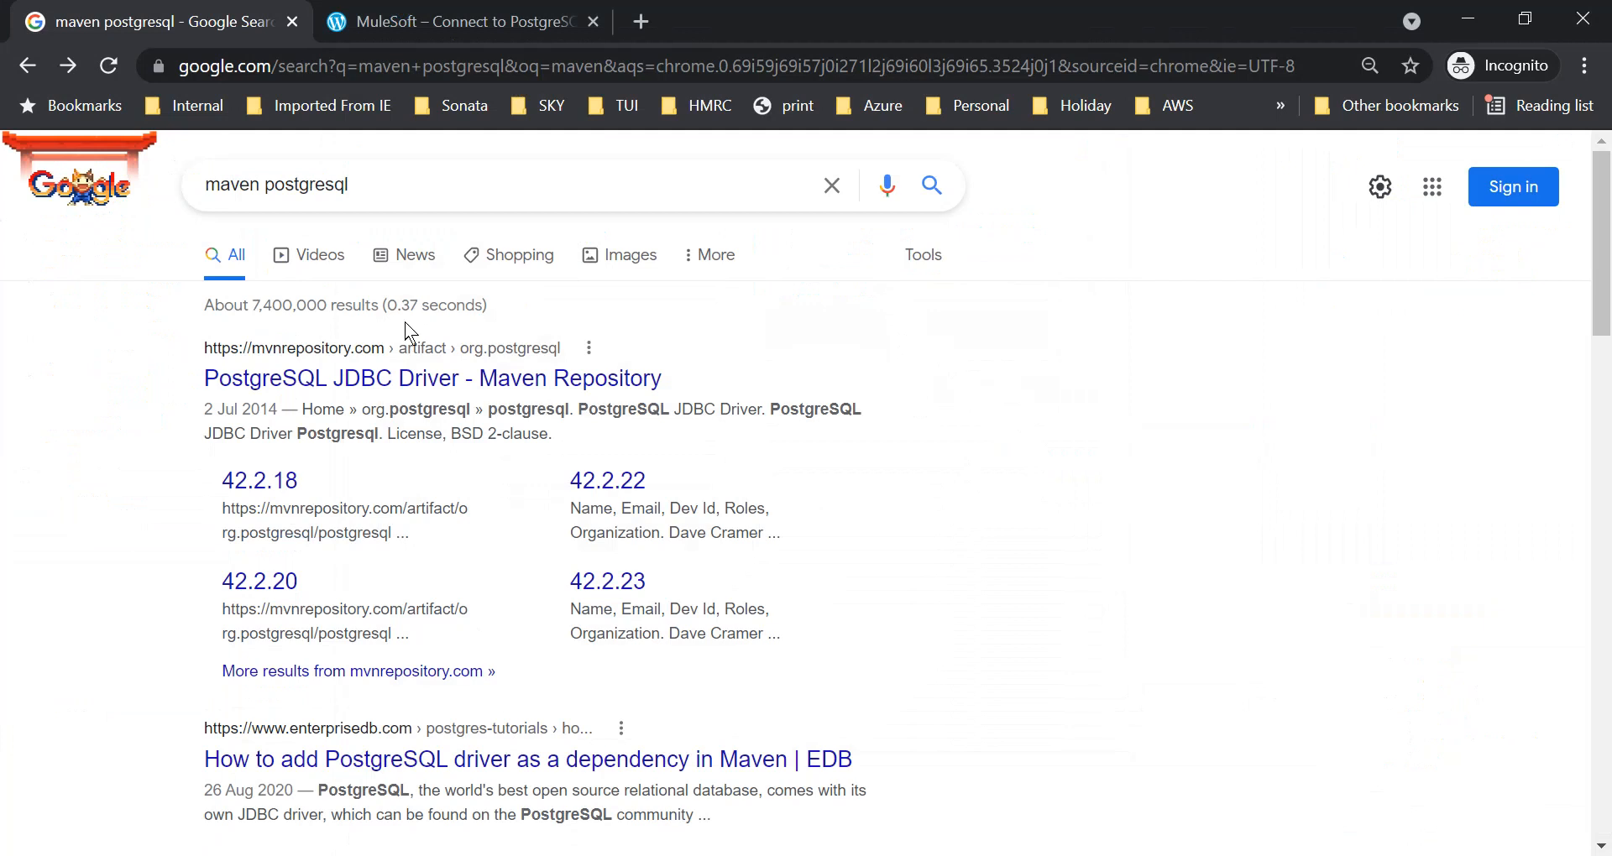
pyautogui.click(403, 189)
pyautogui.moveTo(392, 189); pyautogui.dragTo(198, 193)
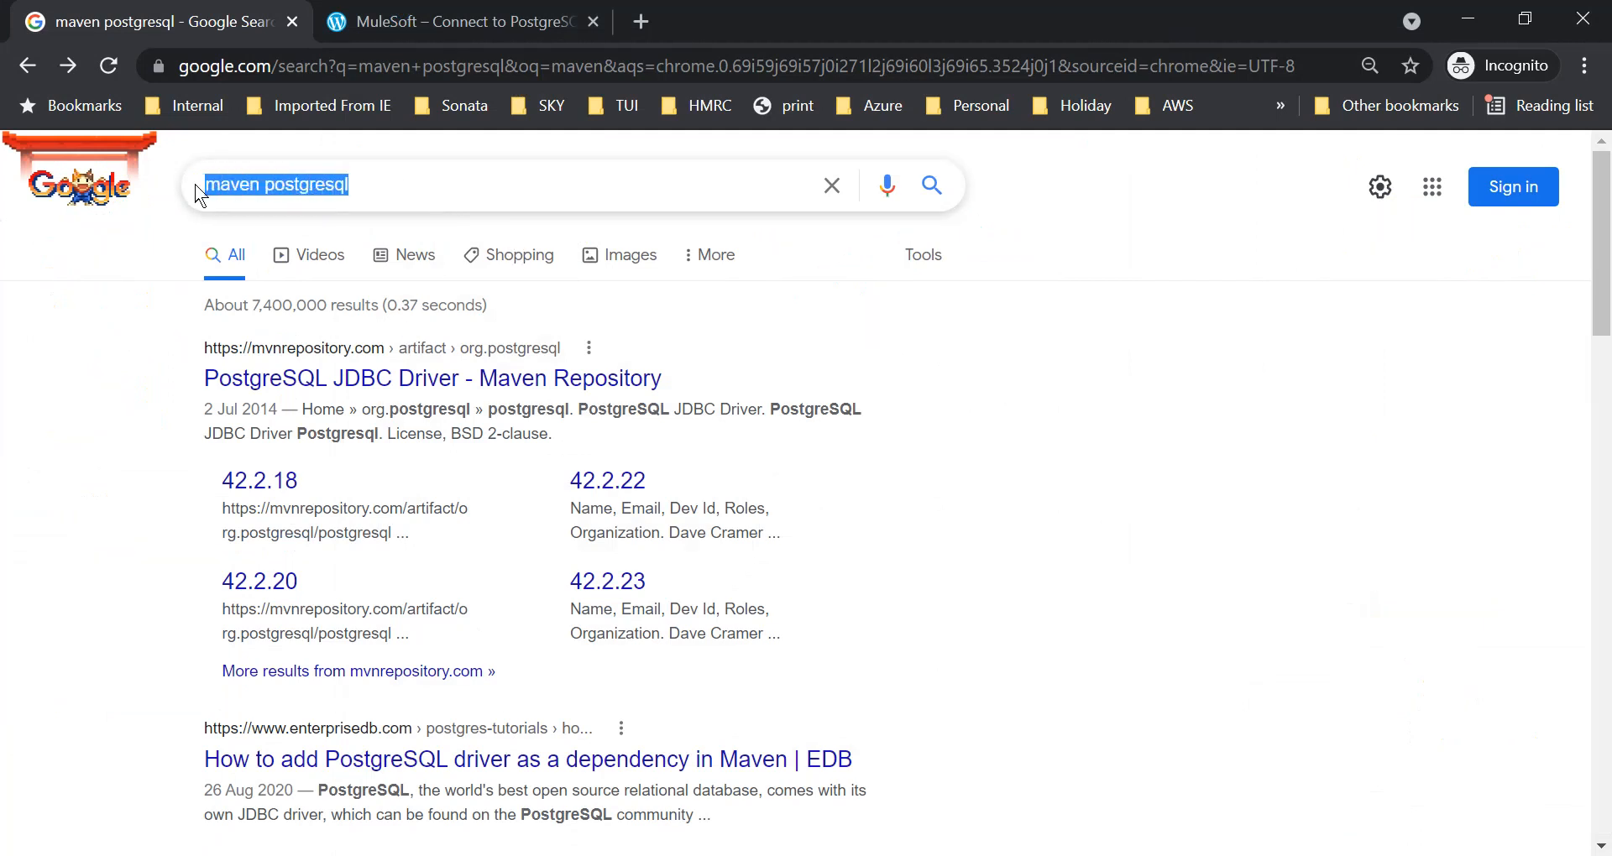
pyautogui.click(1008, 487)
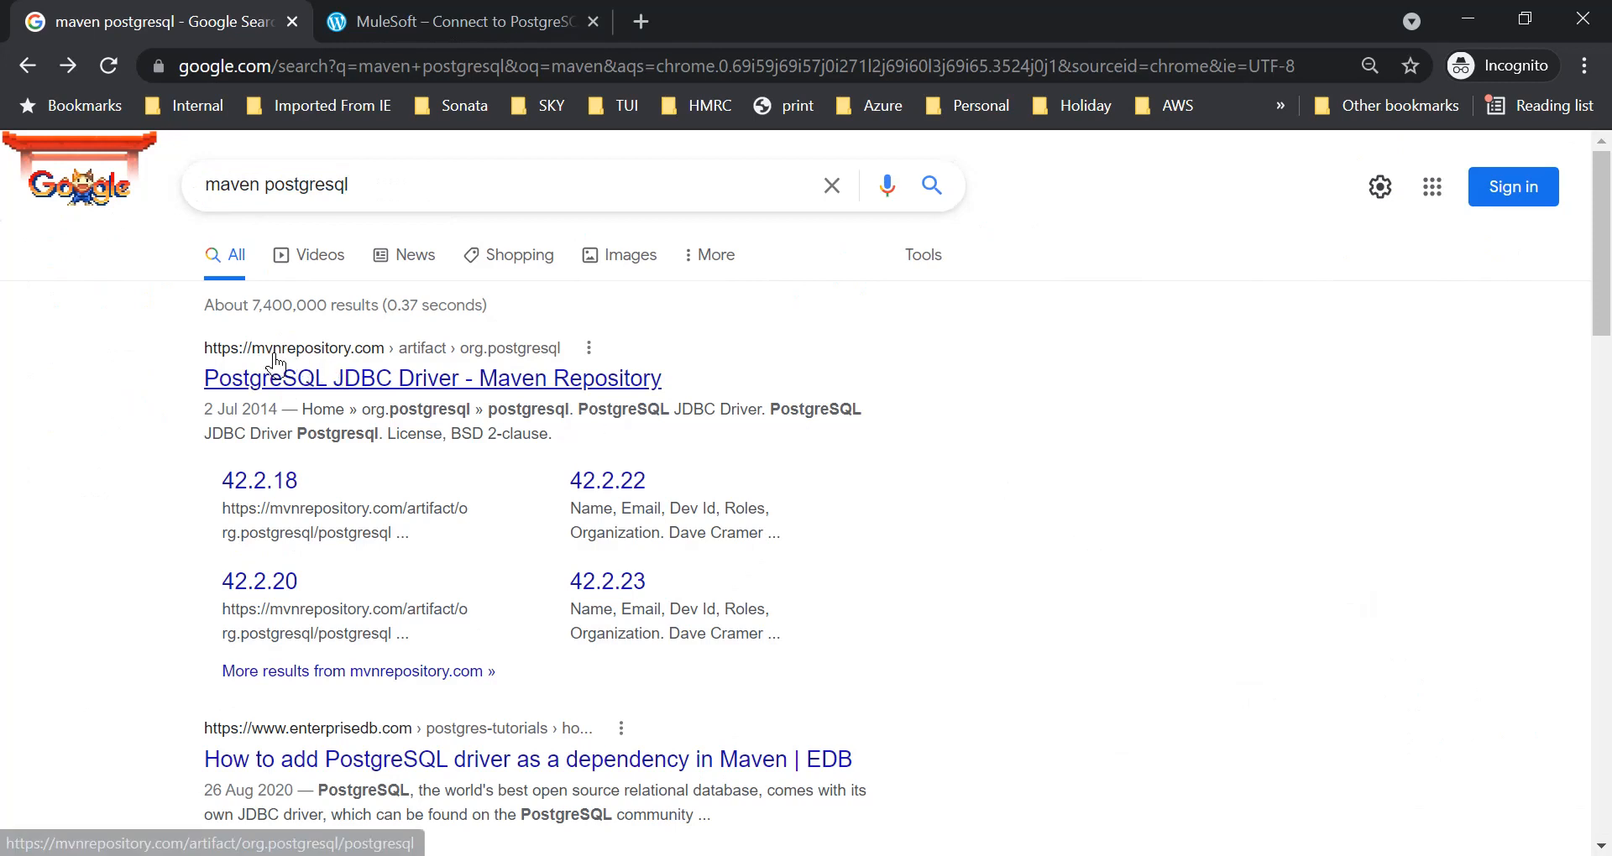
pyautogui.rightClick(350, 388)
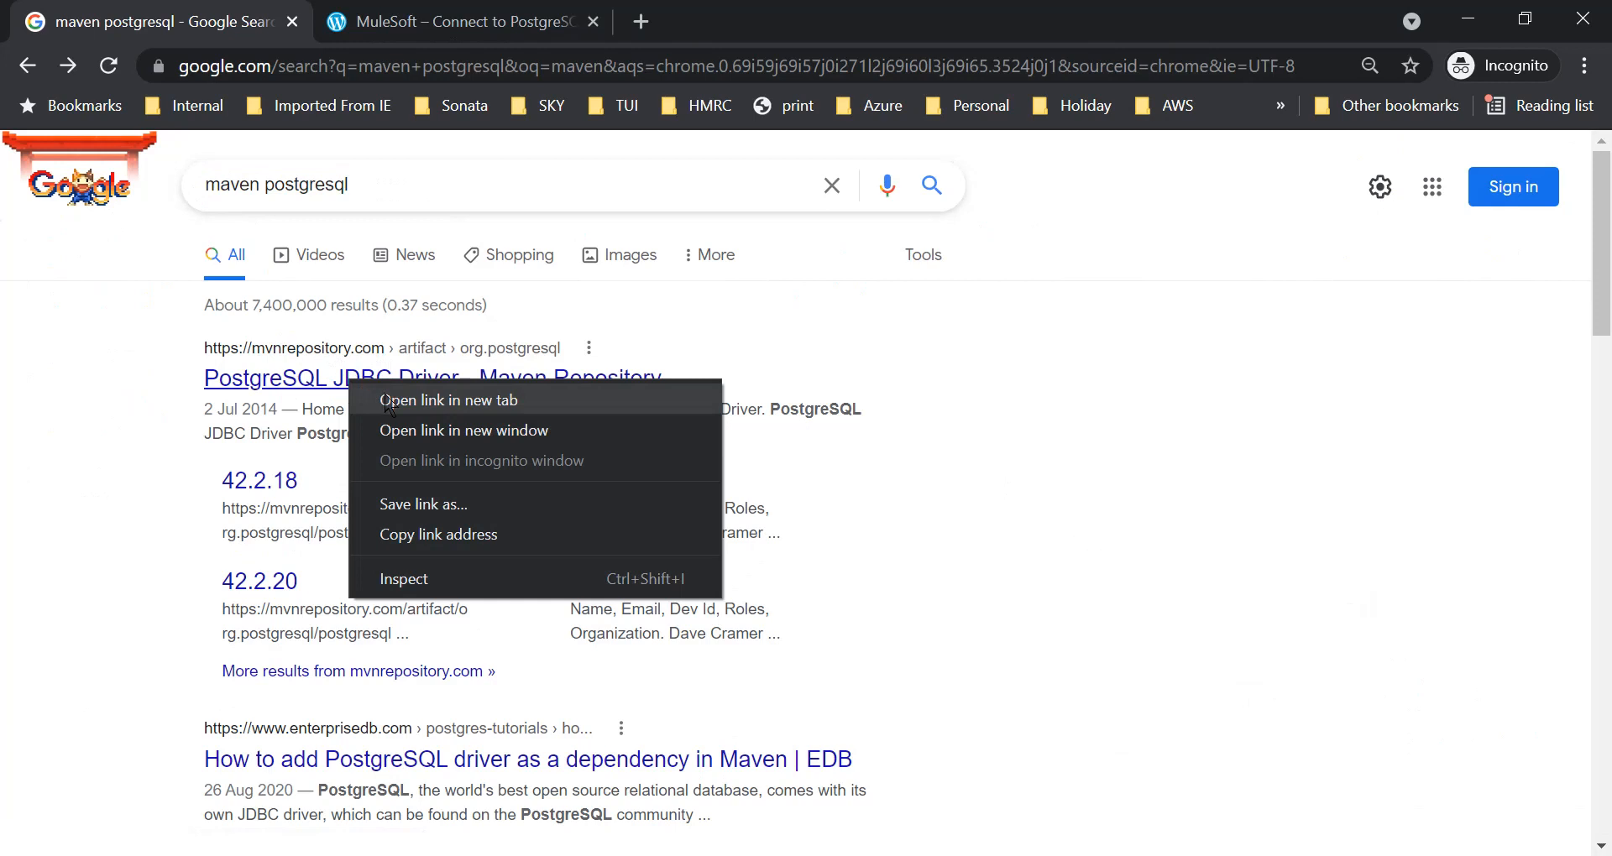
pyautogui.click(386, 405)
pyautogui.click(420, 32)
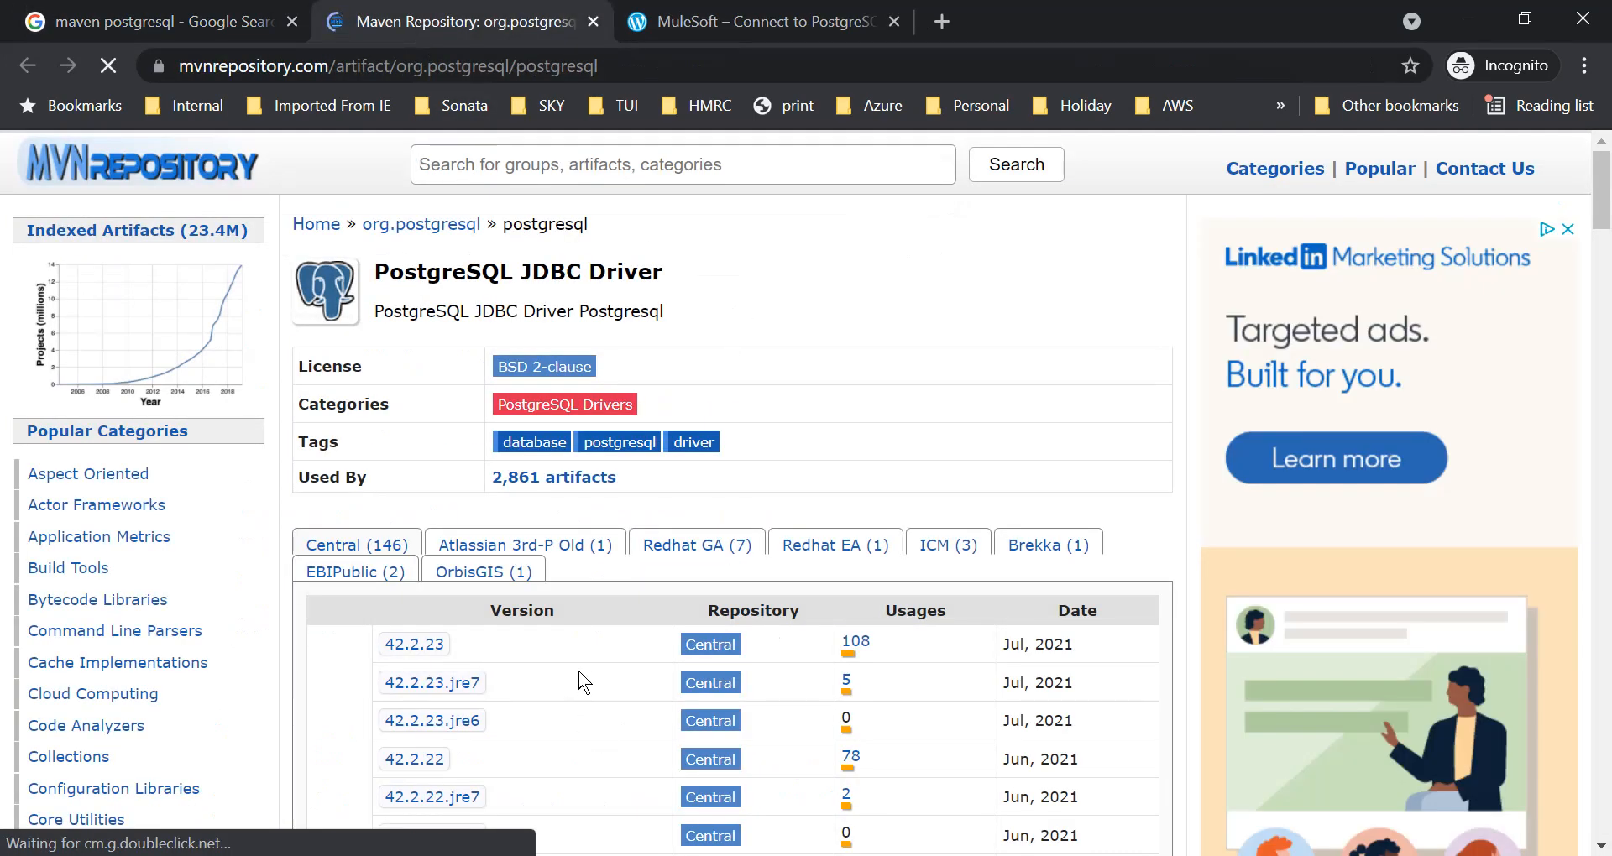
# Open version 42.2.23 of the PostgreSQL JDBC Driver and copy its Maven dependency snippet.
pyautogui.scroll(-1, 582, 675)
pyautogui.scroll(-1, 583, 680)
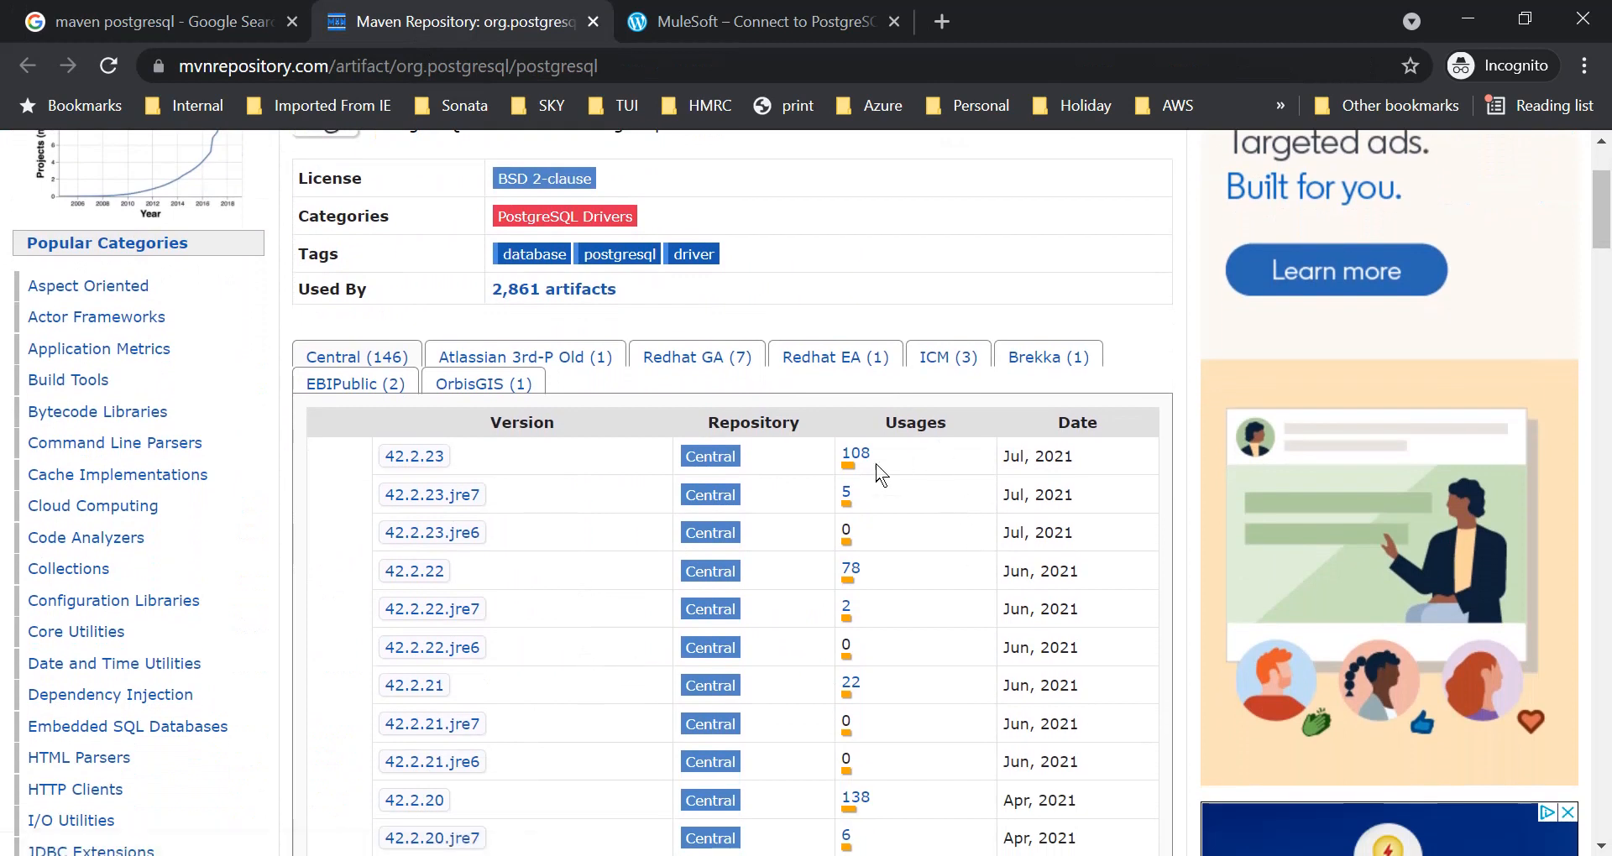
pyautogui.click(428, 460)
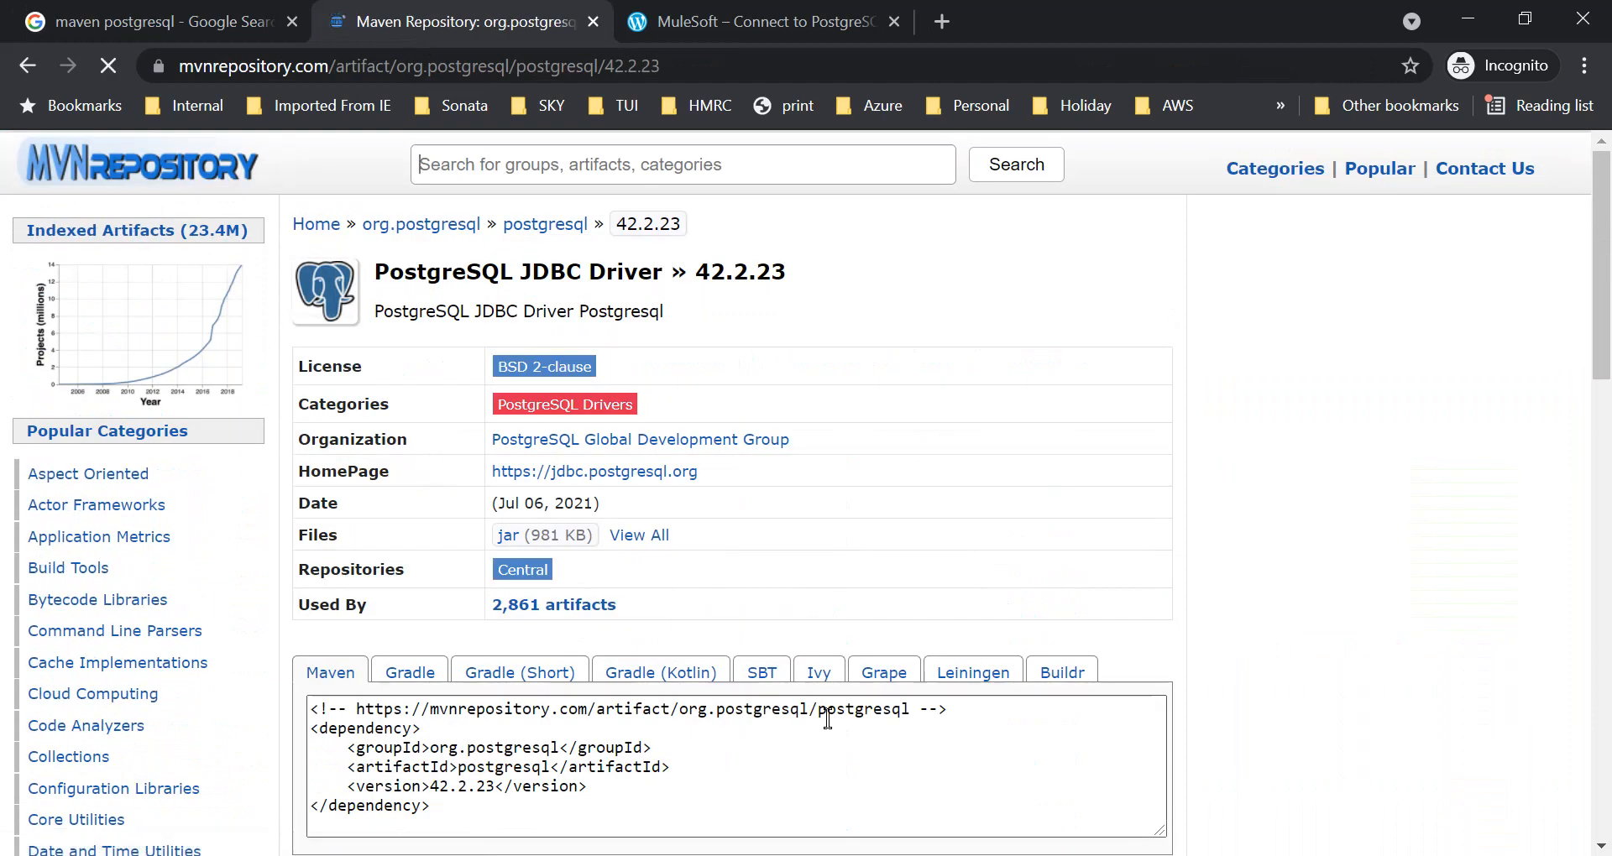
pyautogui.scroll(-2, 826, 720)
pyautogui.click(516, 609)
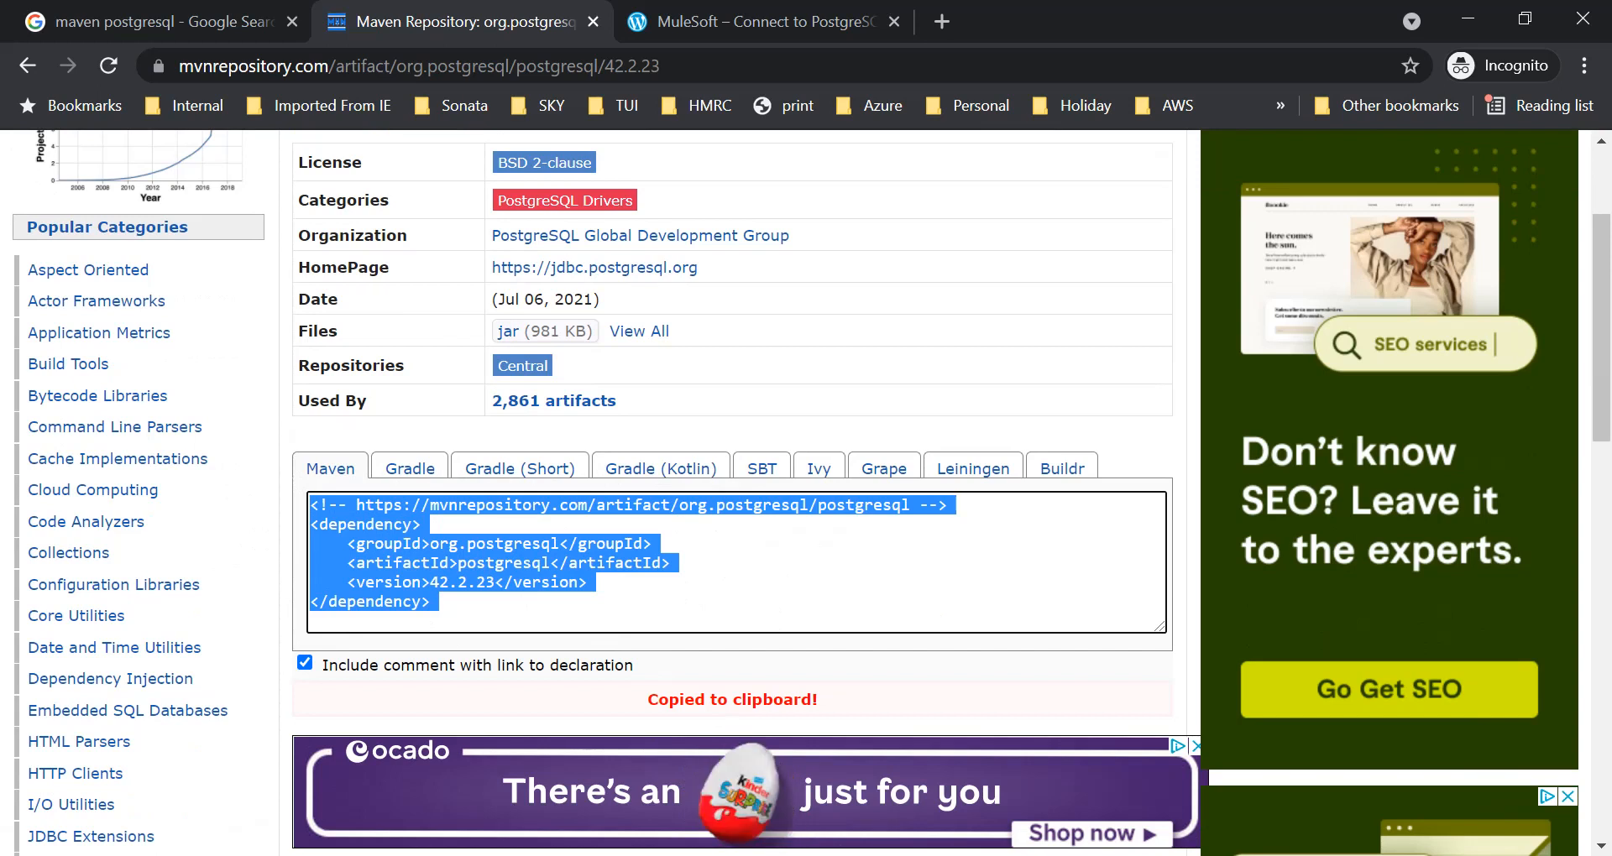
# Switch back to Anypoint Studio, replace the default dependency definition with the copied org.postgresql 42.2.23 snippet and add it to the project.
pyautogui.hotkey('alt', 'Tab')
pyautogui.moveTo(902, 302); pyautogui.dragTo(732, 208)
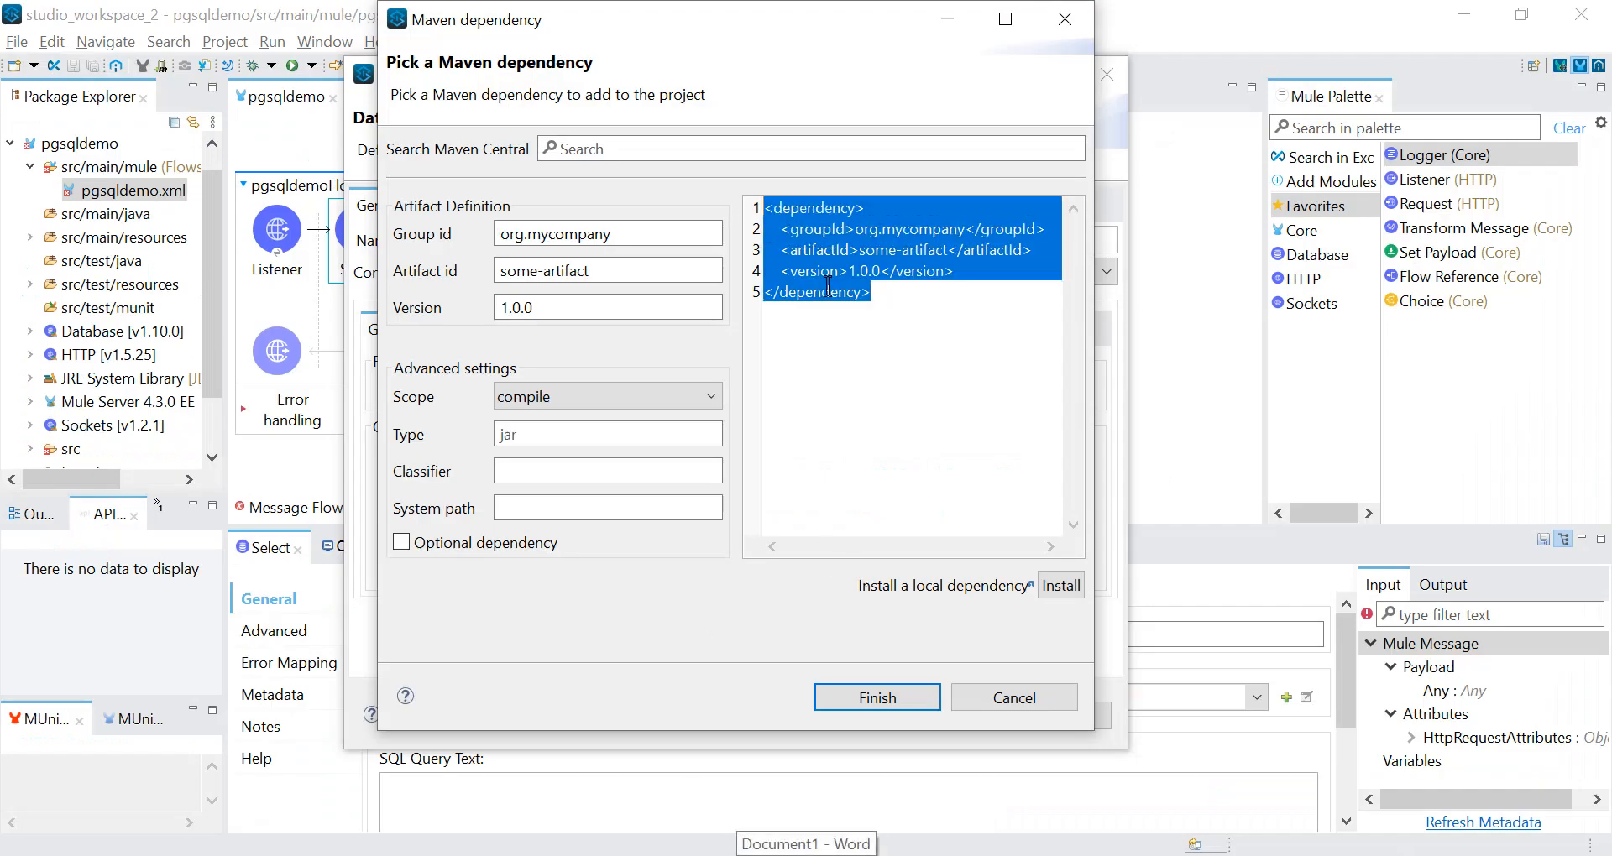
pyautogui.hotkey('ctrl', 'v')
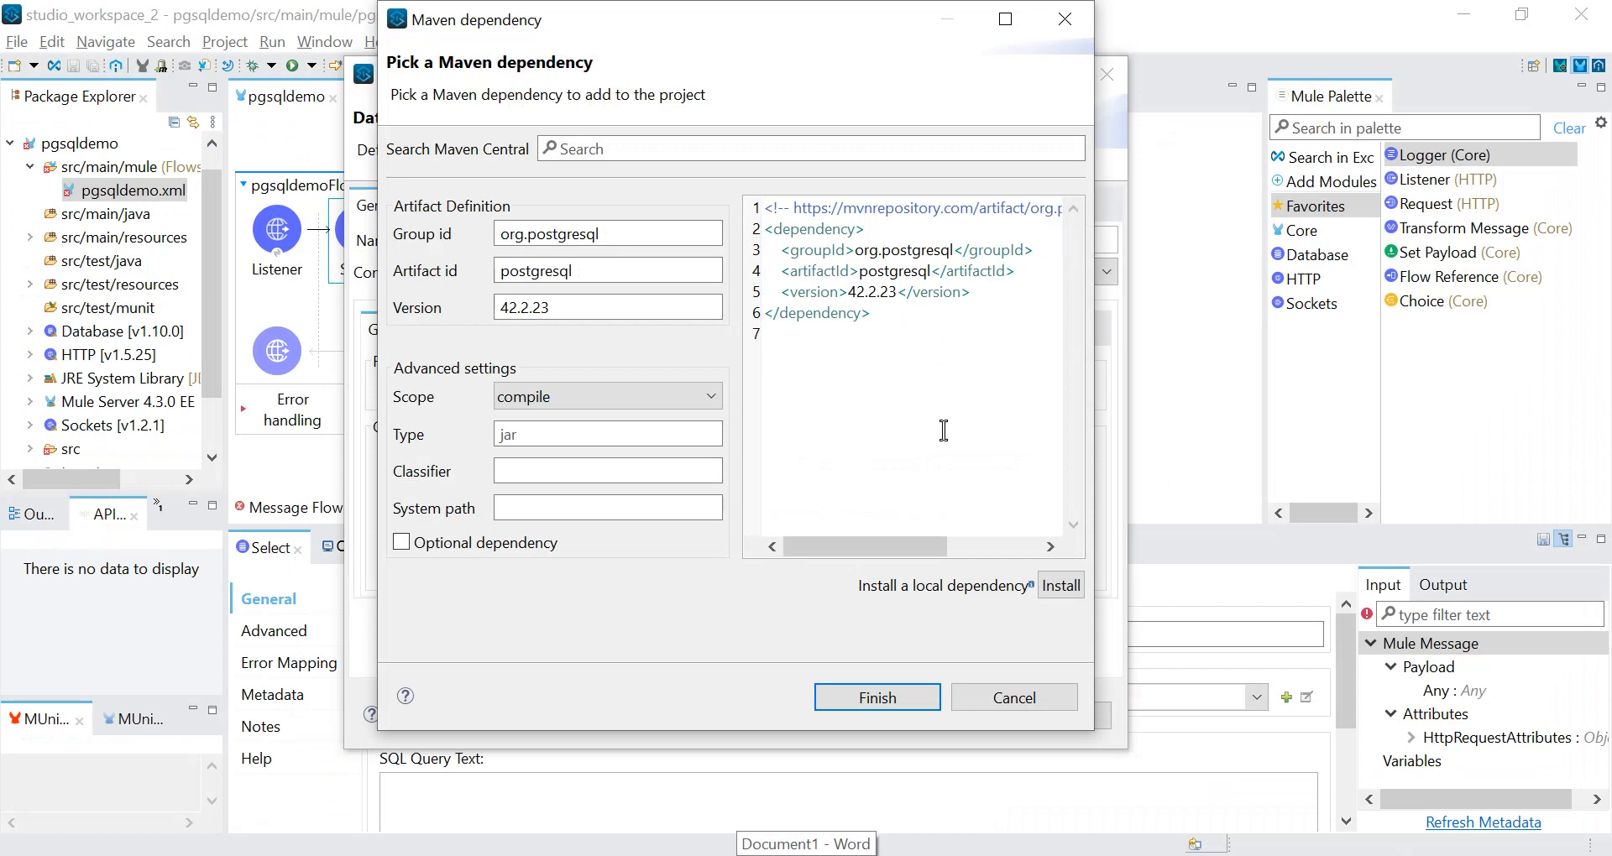
pyautogui.click(898, 705)
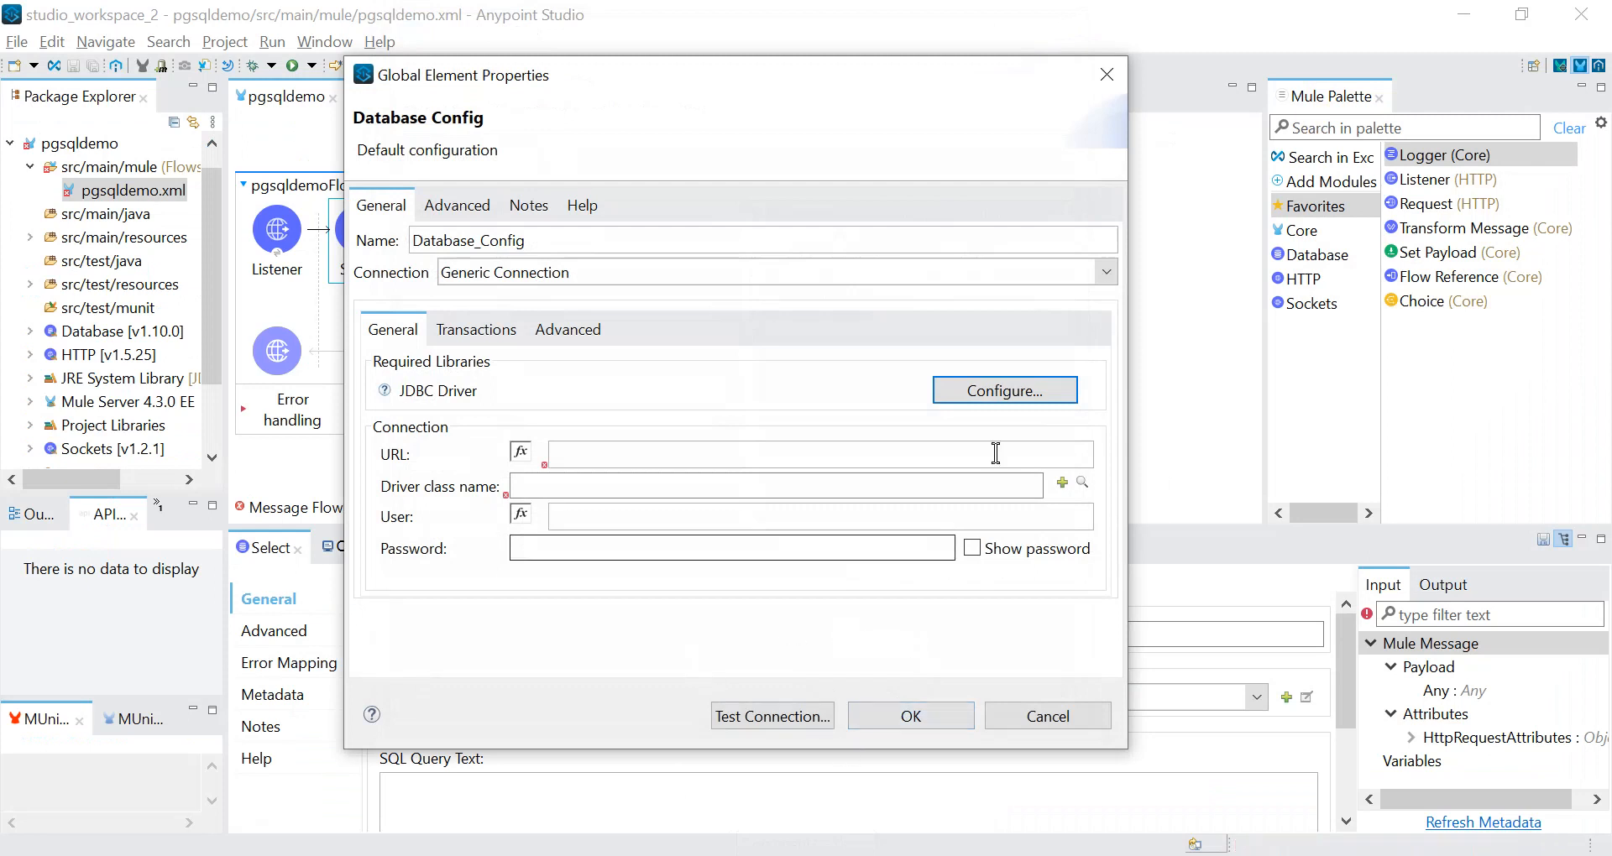
# Add the same org.postgresql 42.2.23 Maven dependency for the JDBC driver again and accept the database configuration.
pyautogui.click(997, 396)
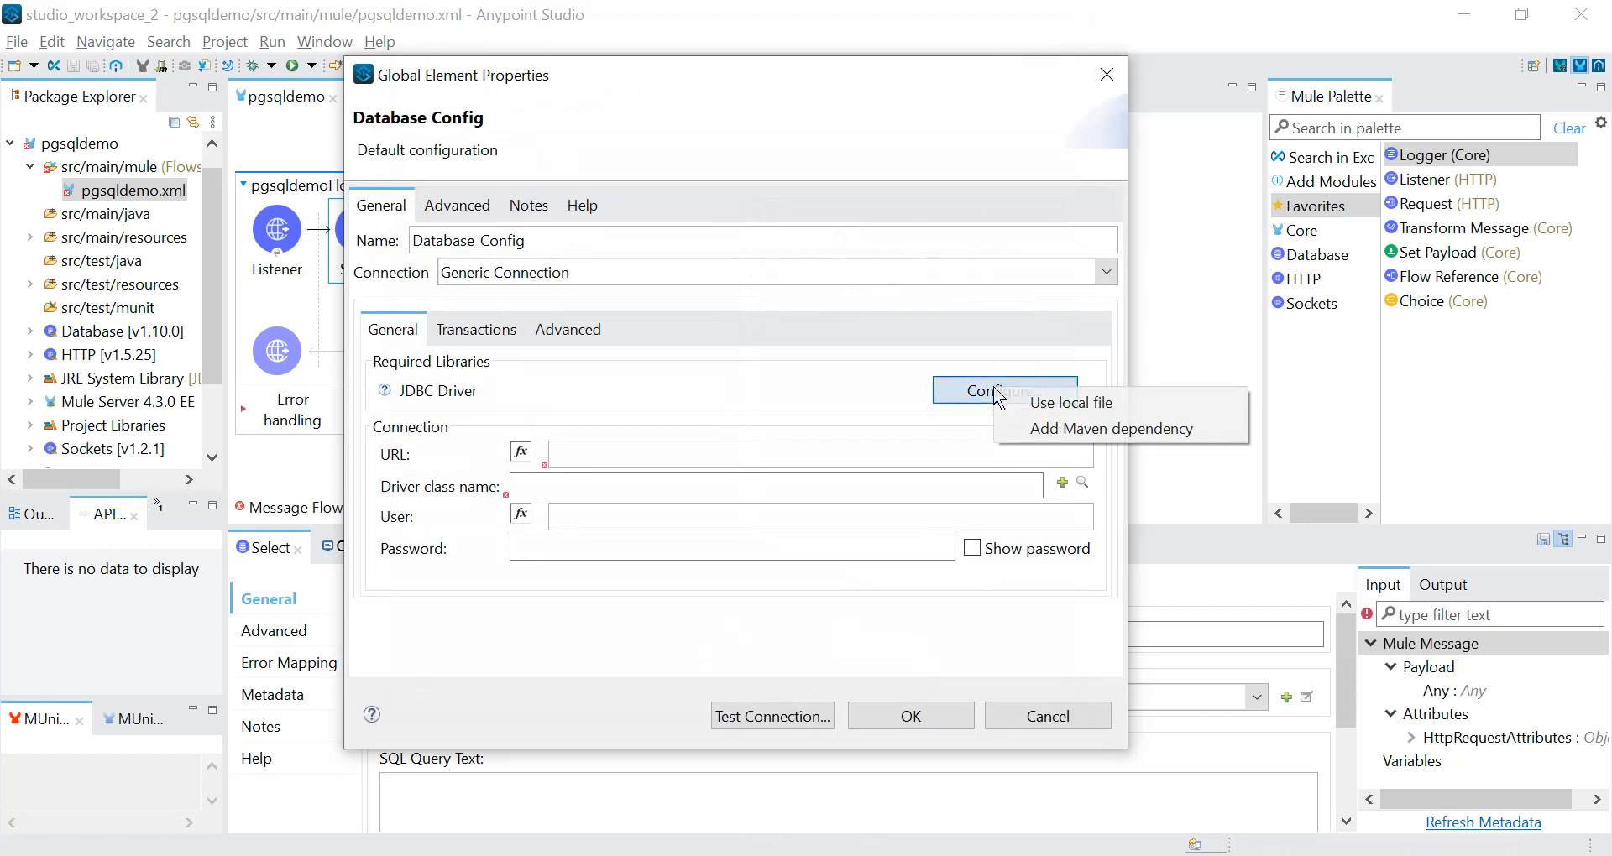
pyautogui.click(1026, 428)
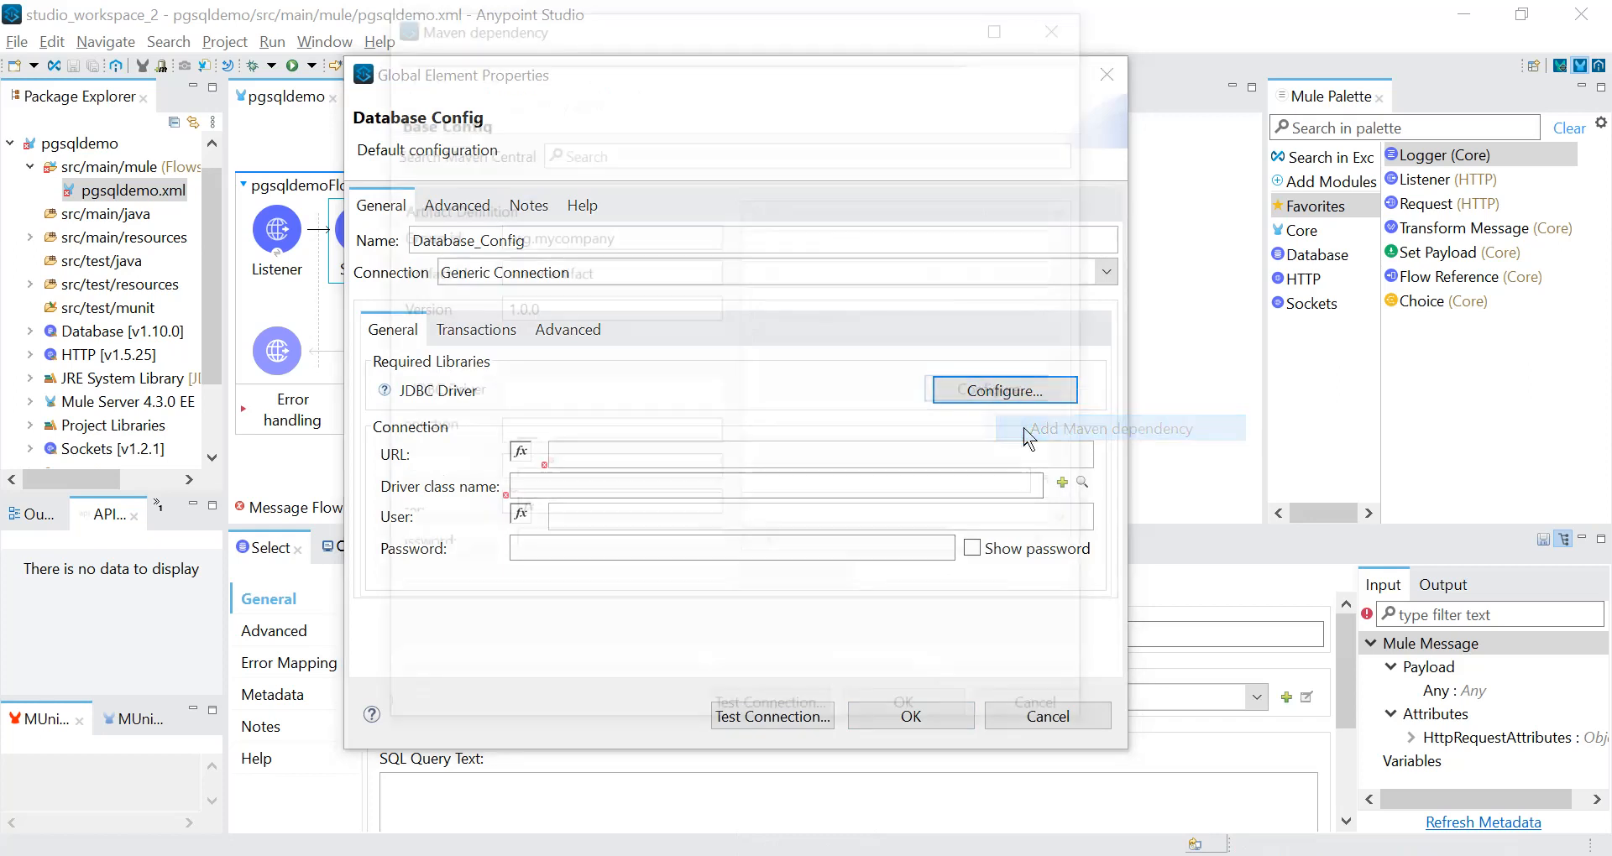
pyautogui.moveTo(947, 353); pyautogui.dragTo(701, 198)
pyautogui.hotkey('ctrl', 'v')
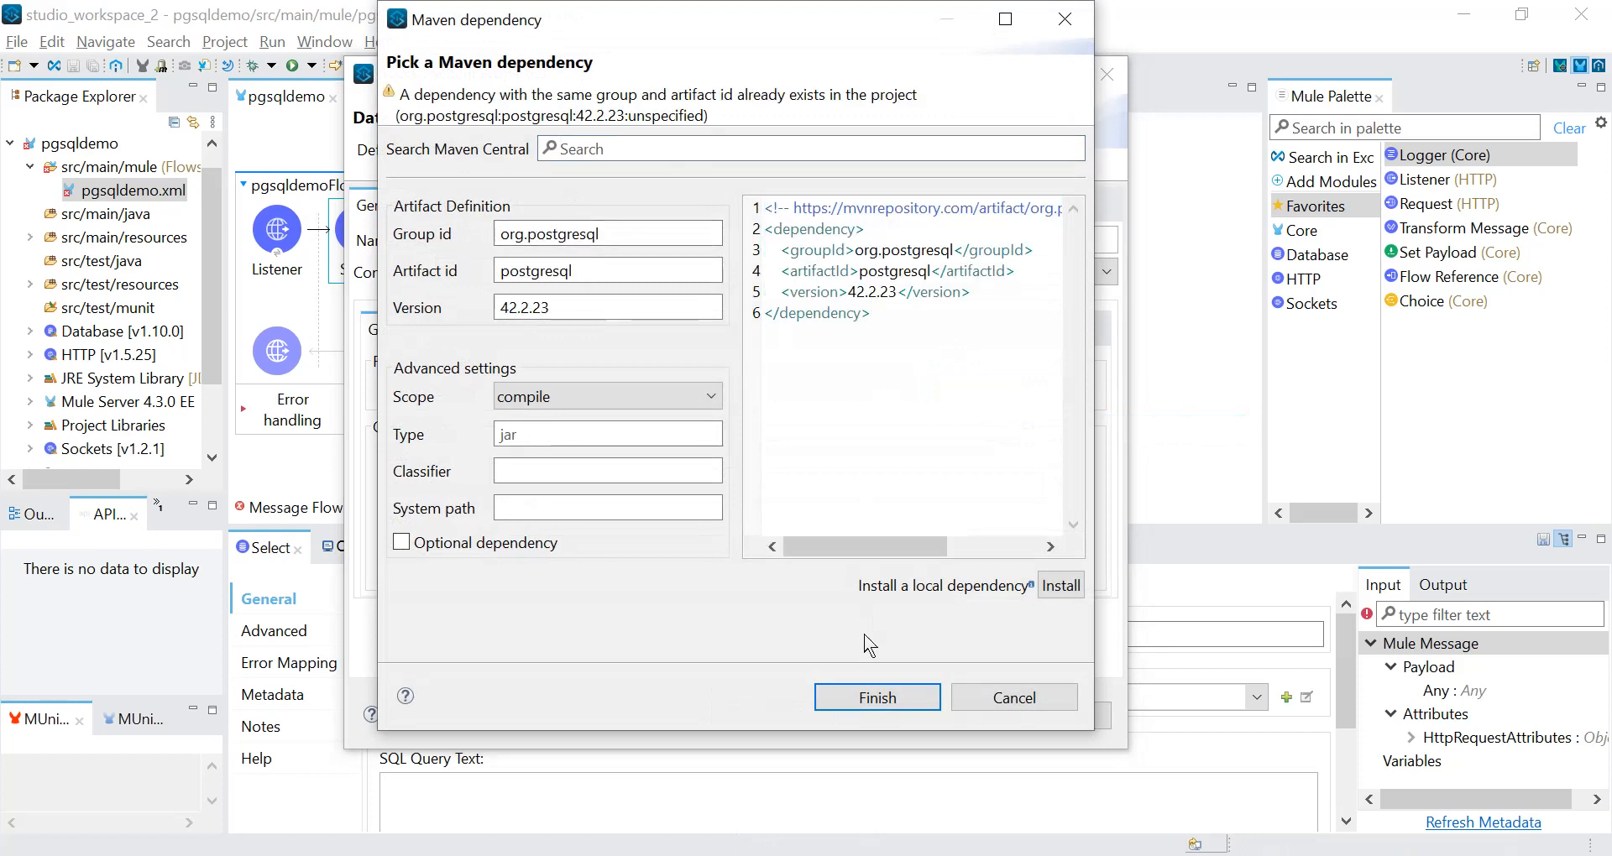
pyautogui.click(867, 700)
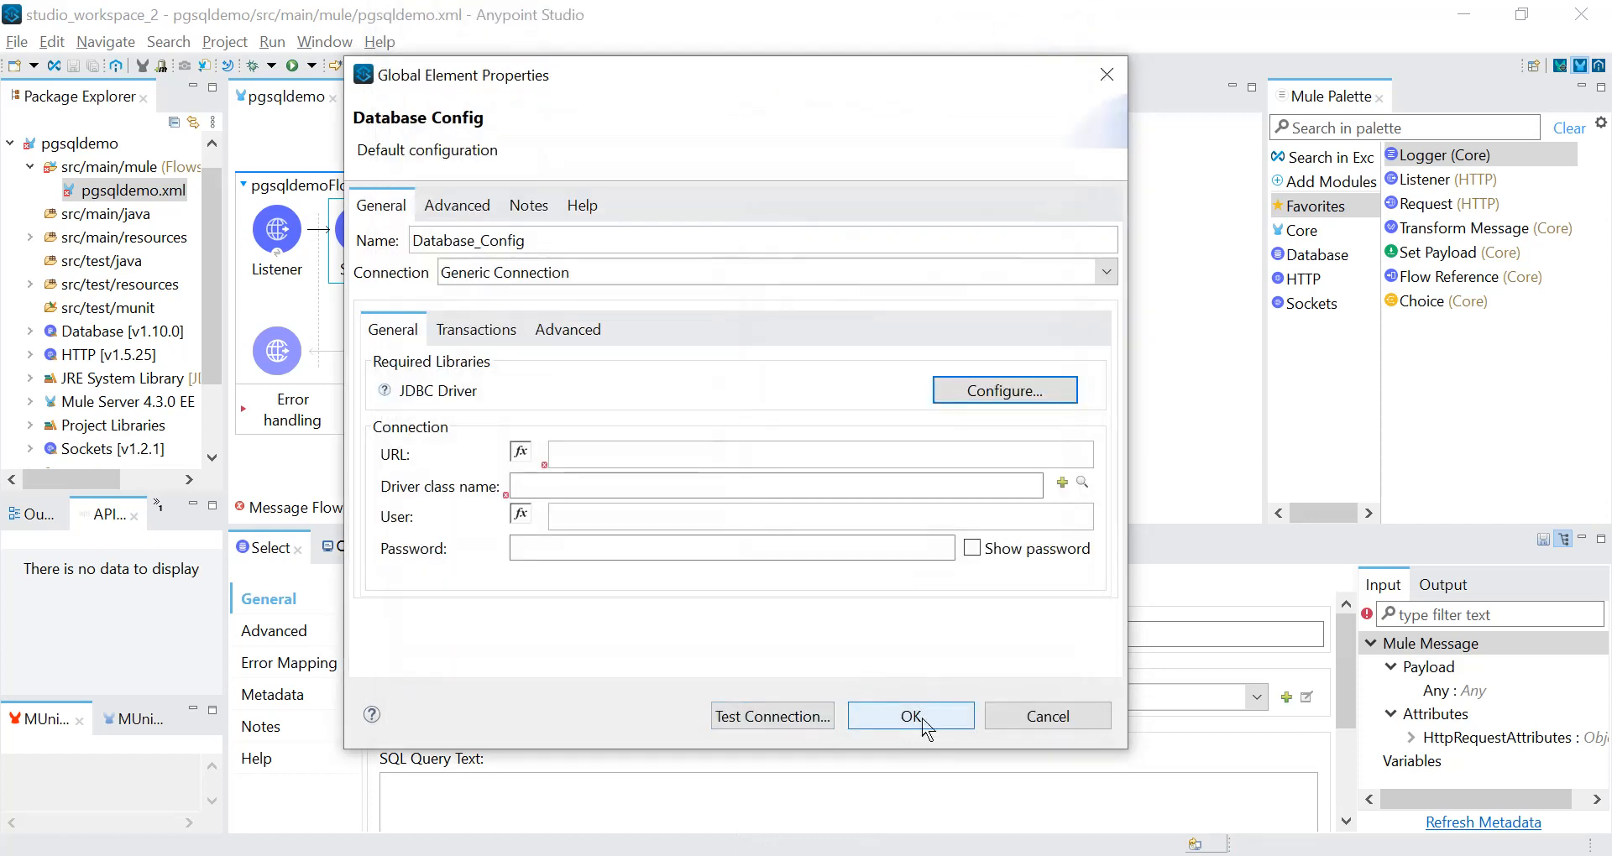
pyautogui.click(923, 718)
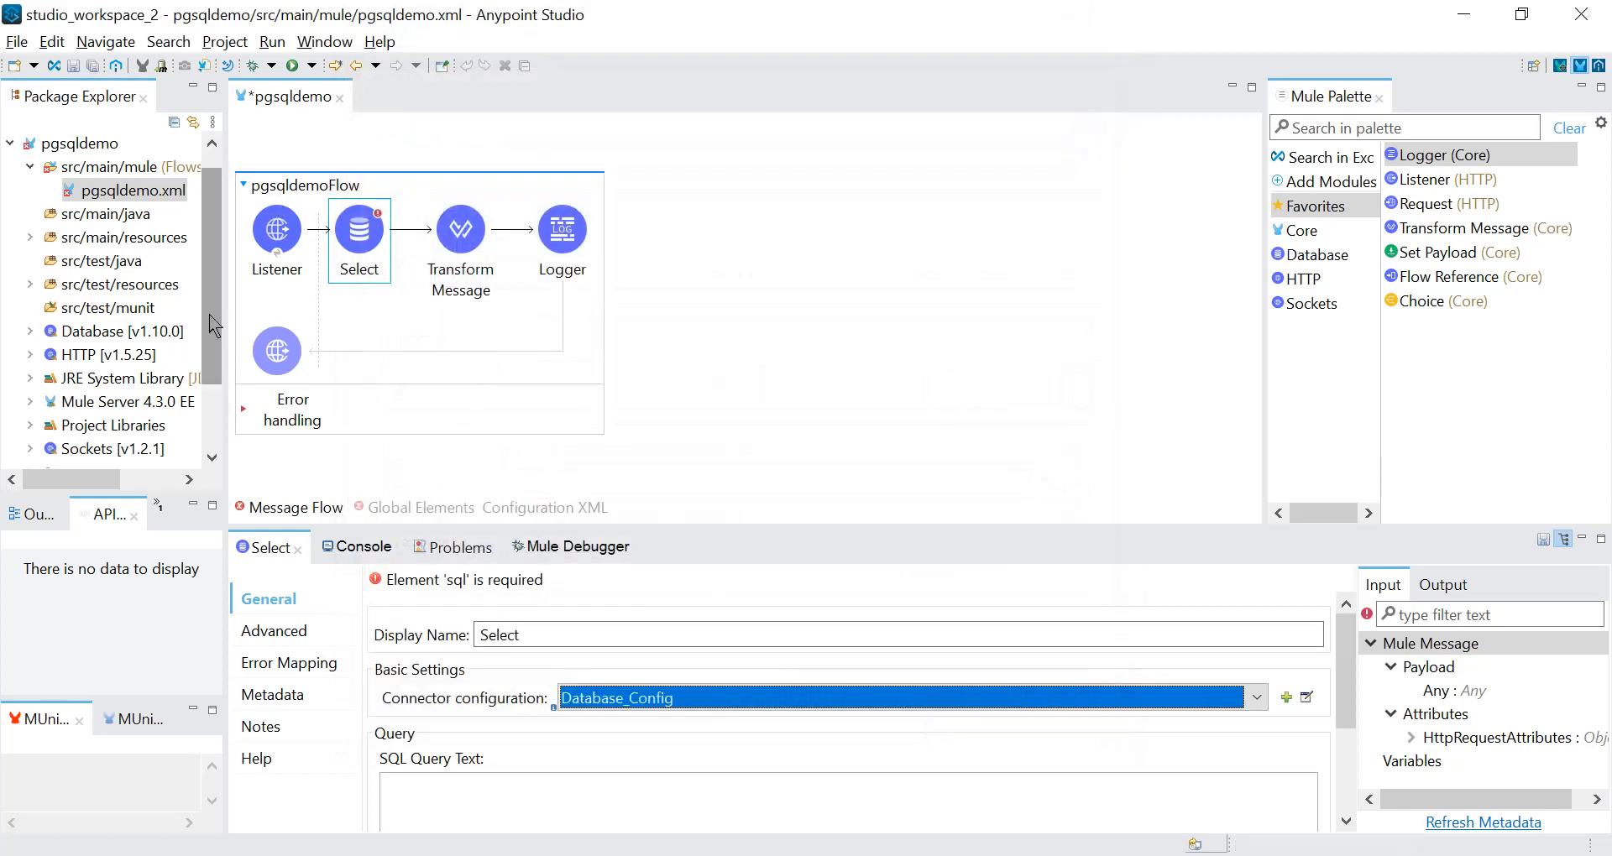
# Open the project's pom.xml and examine the shared library entry in mule-maven-plugin and the PostgreSQL dependency entry.
pyautogui.scroll(-2, 168, 395)
pyautogui.doubleClick(172, 450)
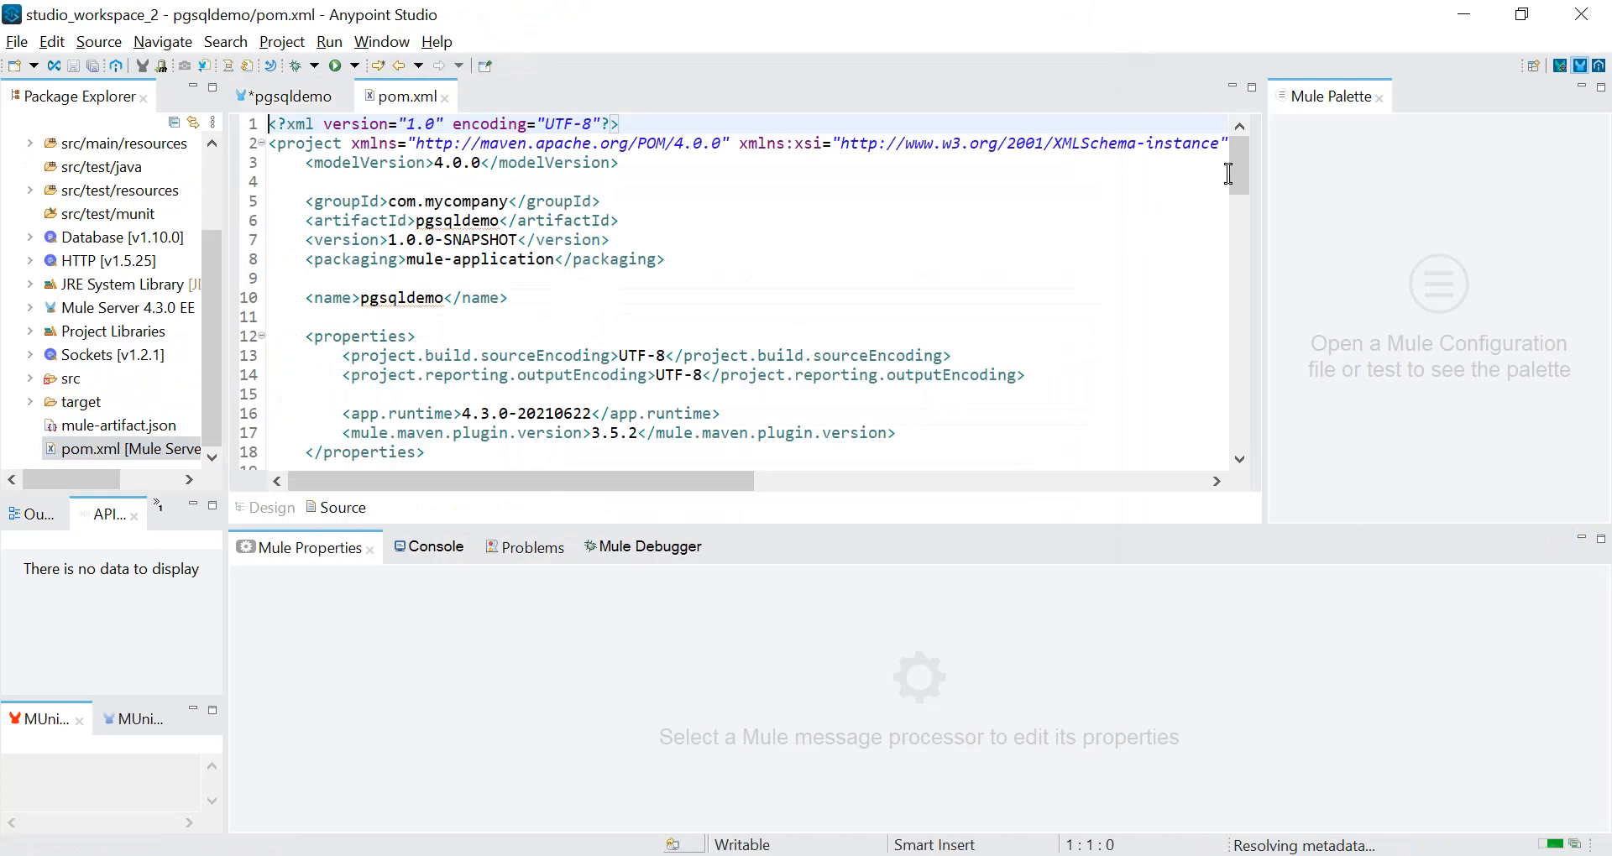
pyautogui.moveTo(1243, 182); pyautogui.dragTo(1229, 252)
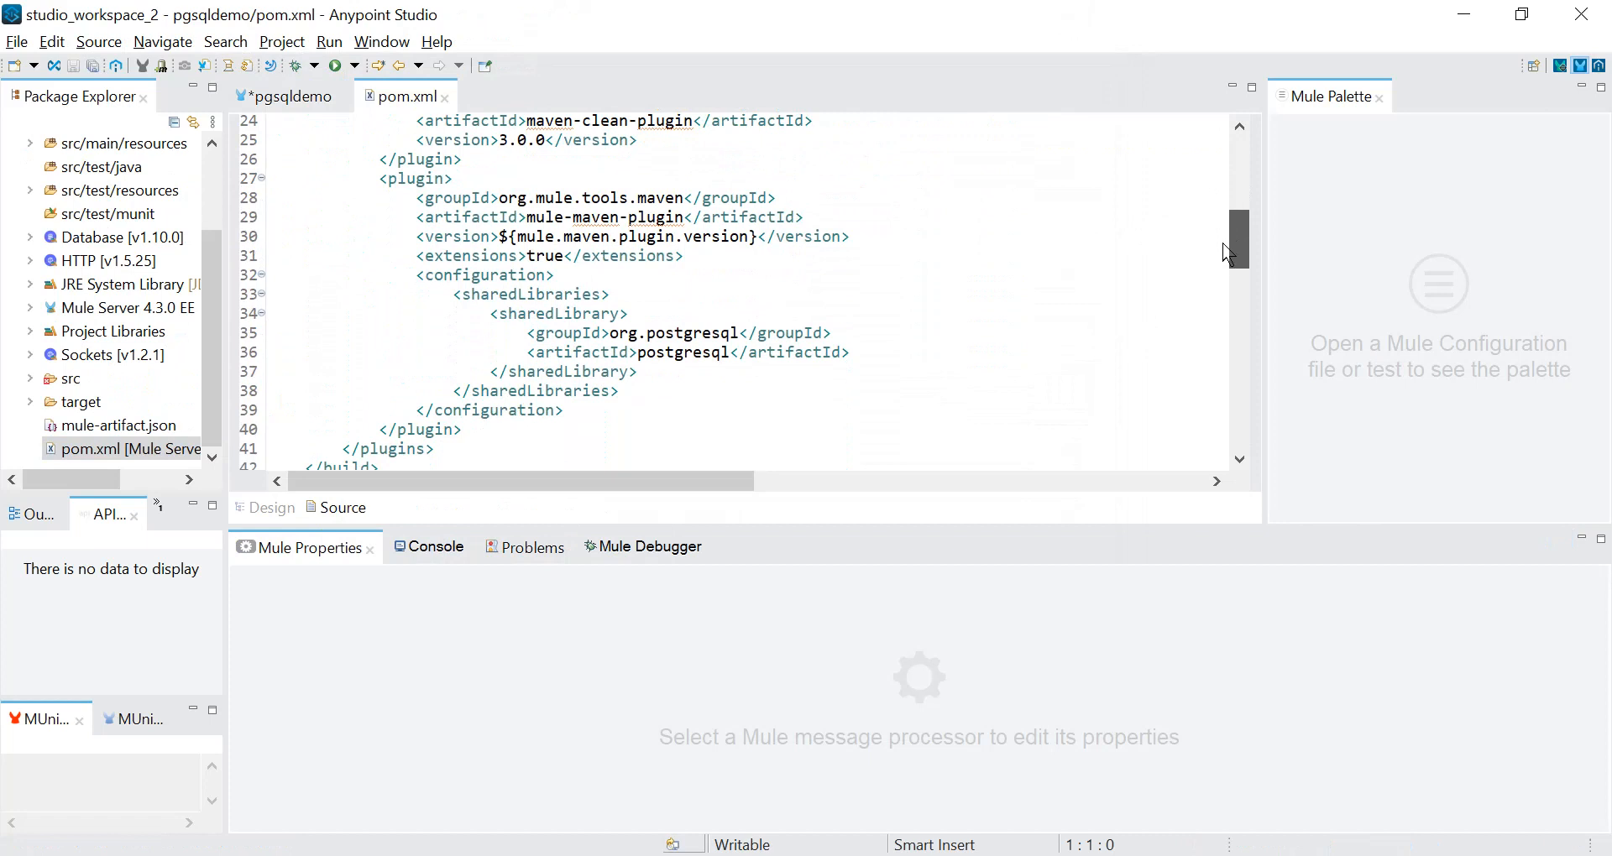
pyautogui.moveTo(379, 178); pyautogui.dragTo(464, 429)
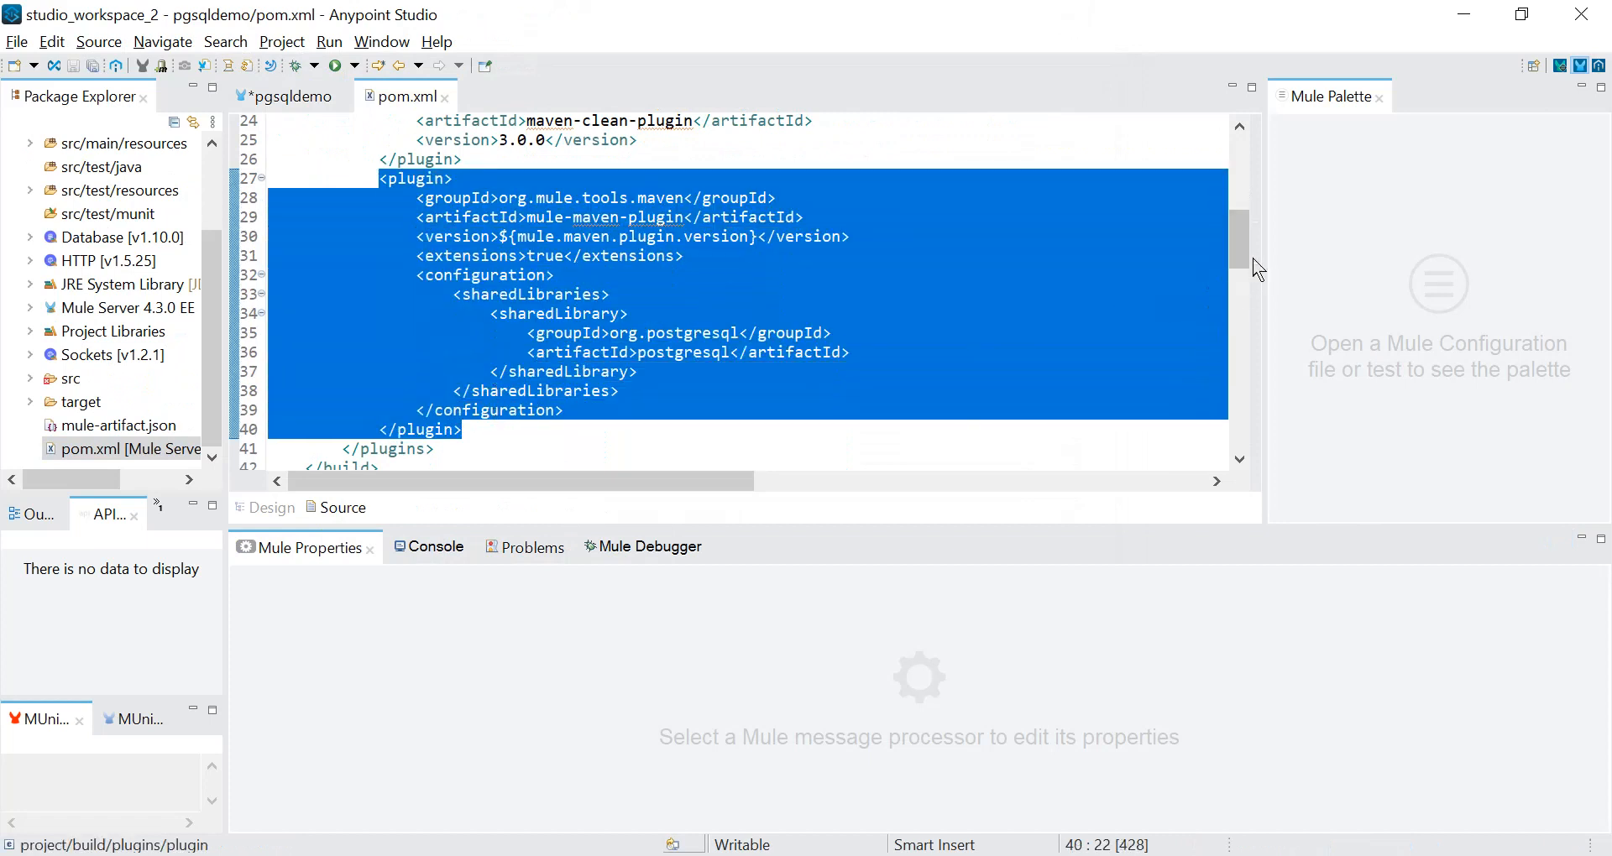
pyautogui.moveTo(1256, 268); pyautogui.dragTo(1250, 357)
pyautogui.moveTo(339, 270); pyautogui.dragTo(475, 335)
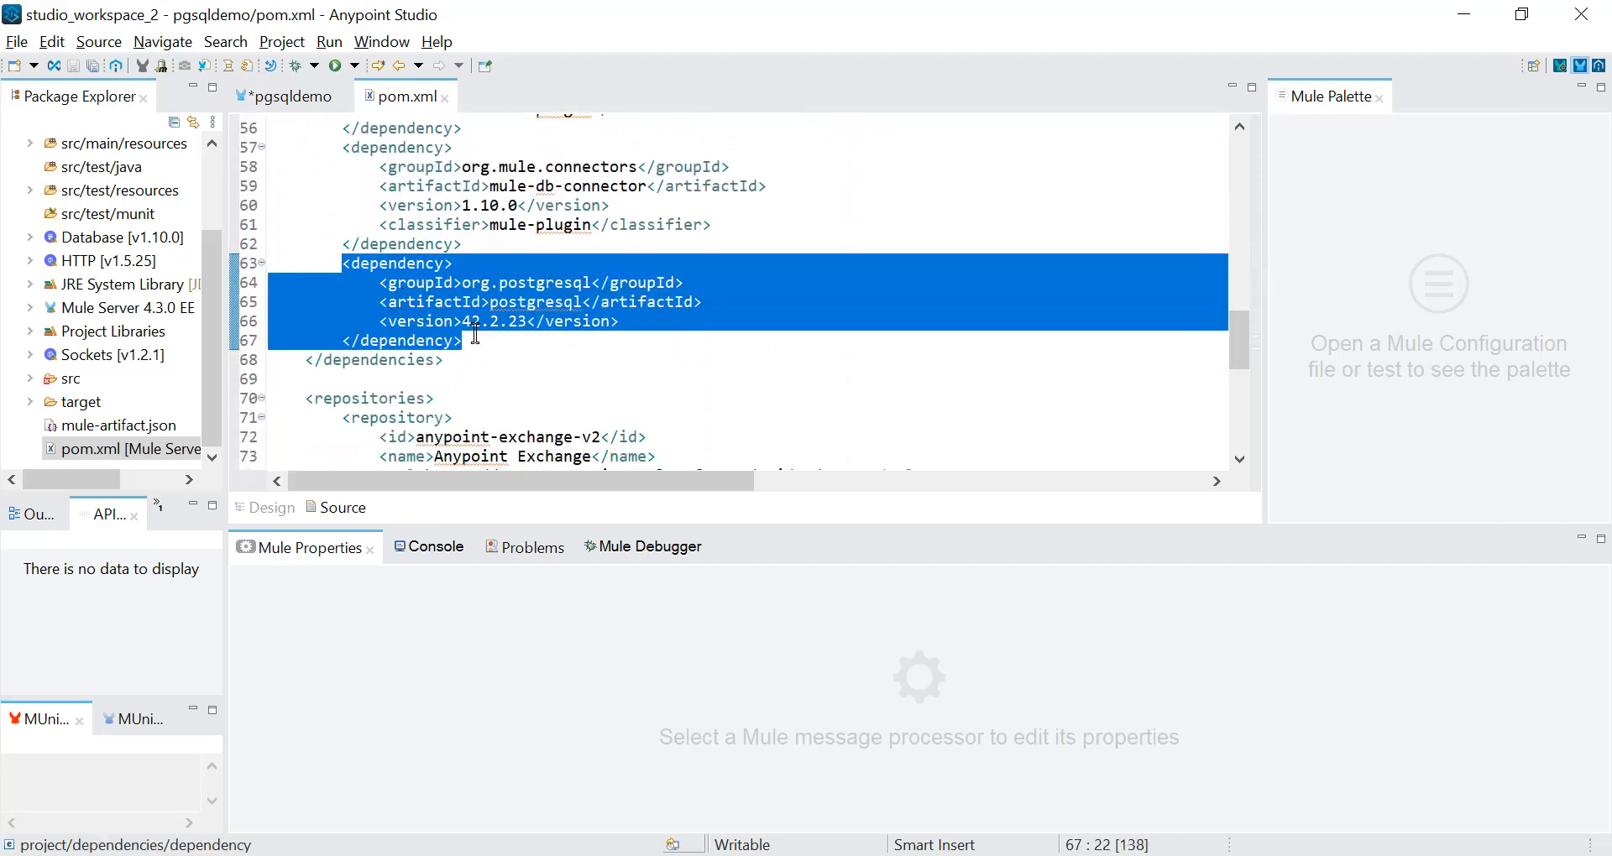
# Return to the pgsqldemo flow, reopen the Select component's Database_Config for editing, and enlarge its dialog to expose all the connection fields.
pyautogui.click(302, 99)
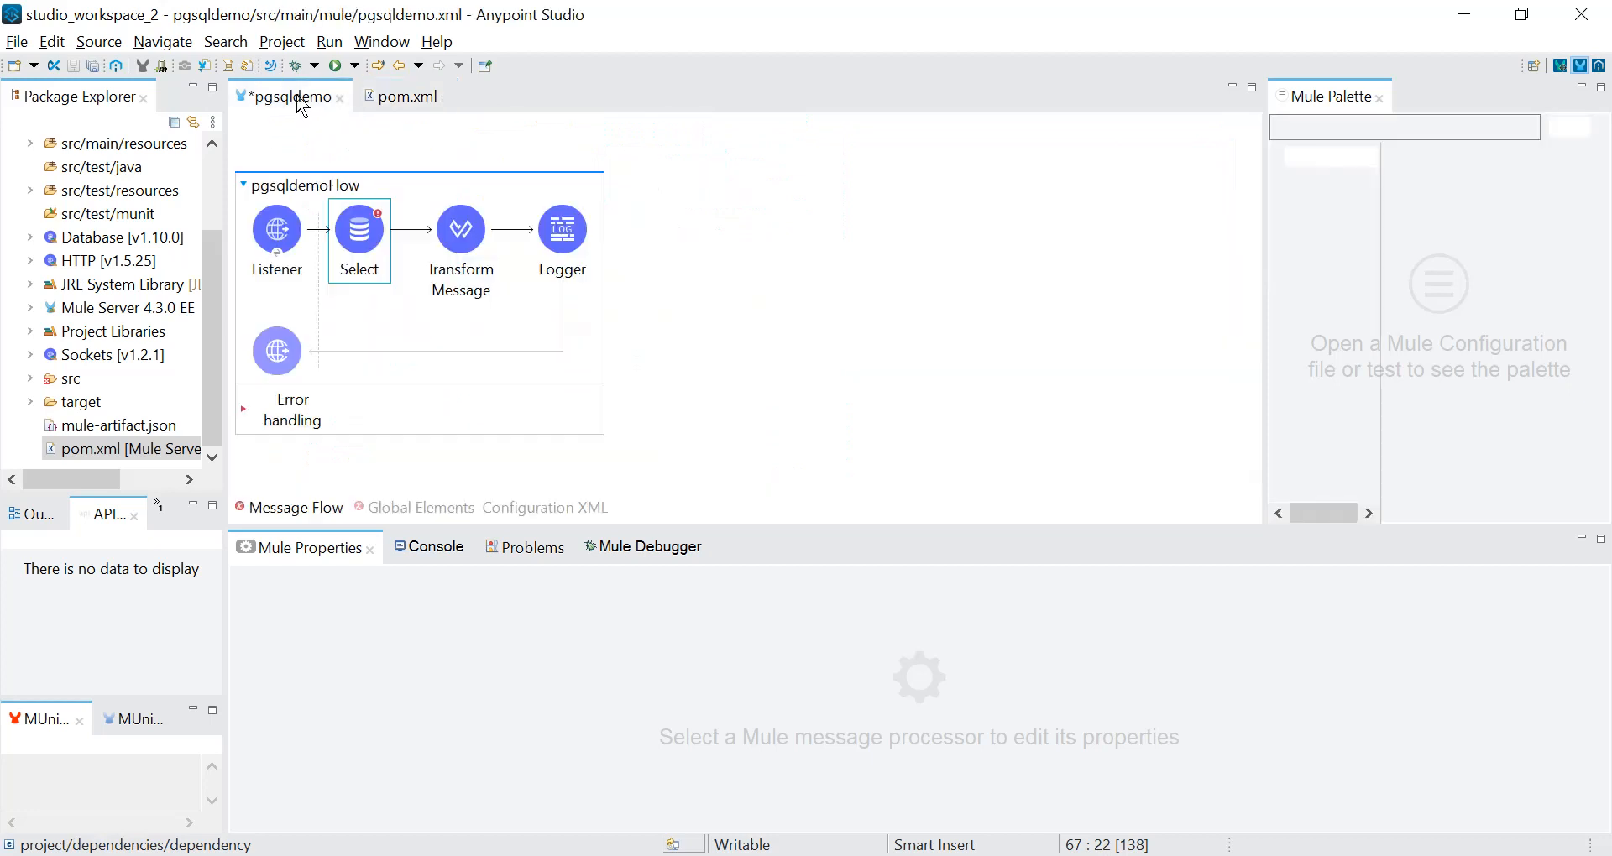
pyautogui.click(338, 259)
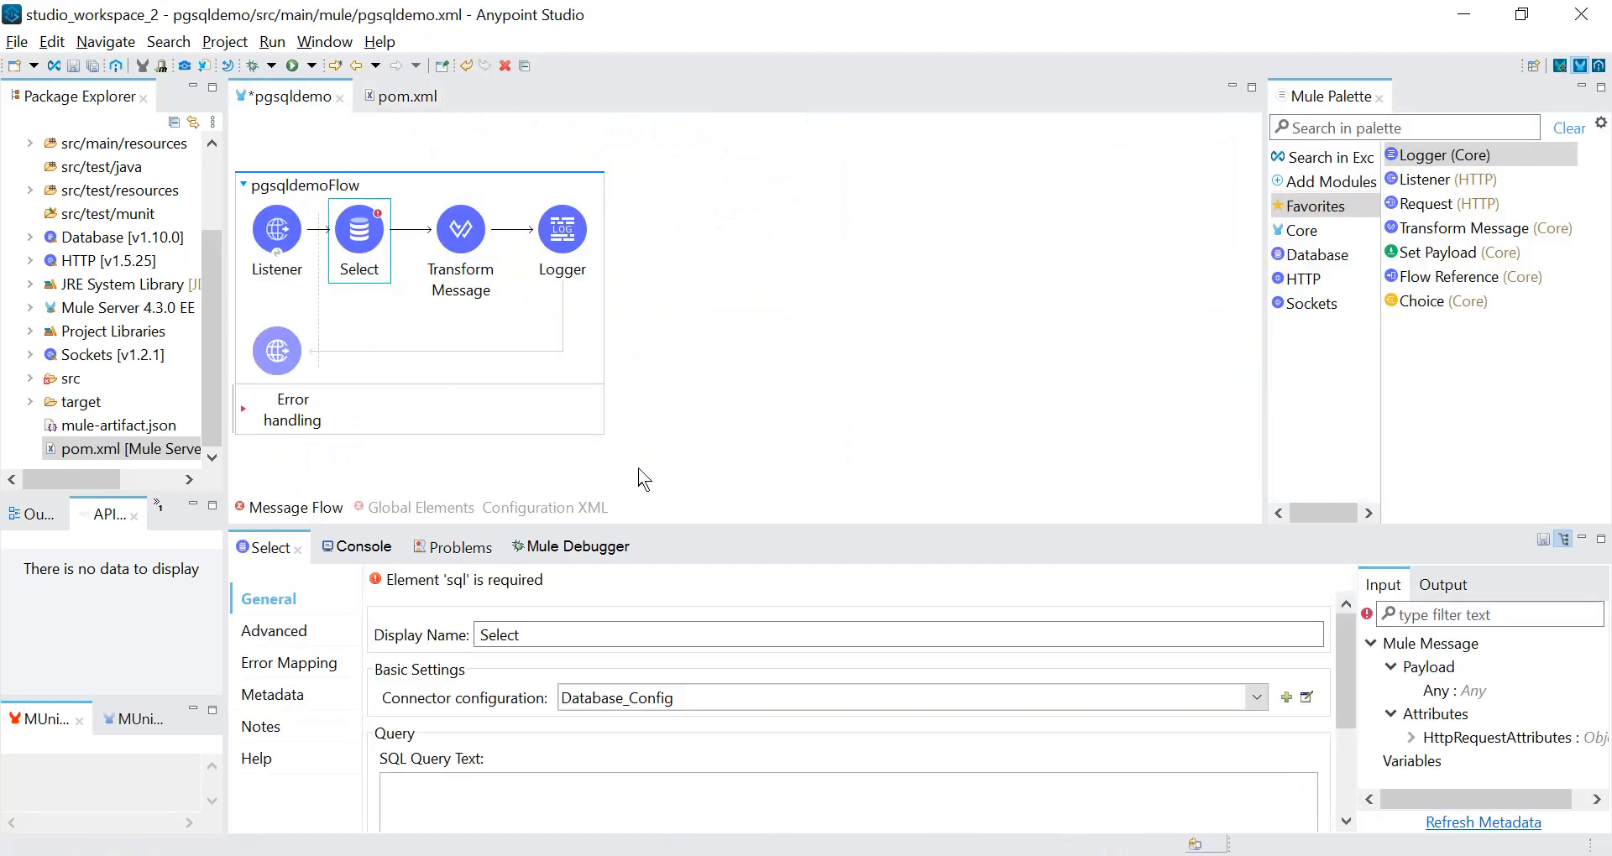
pyautogui.click(1306, 697)
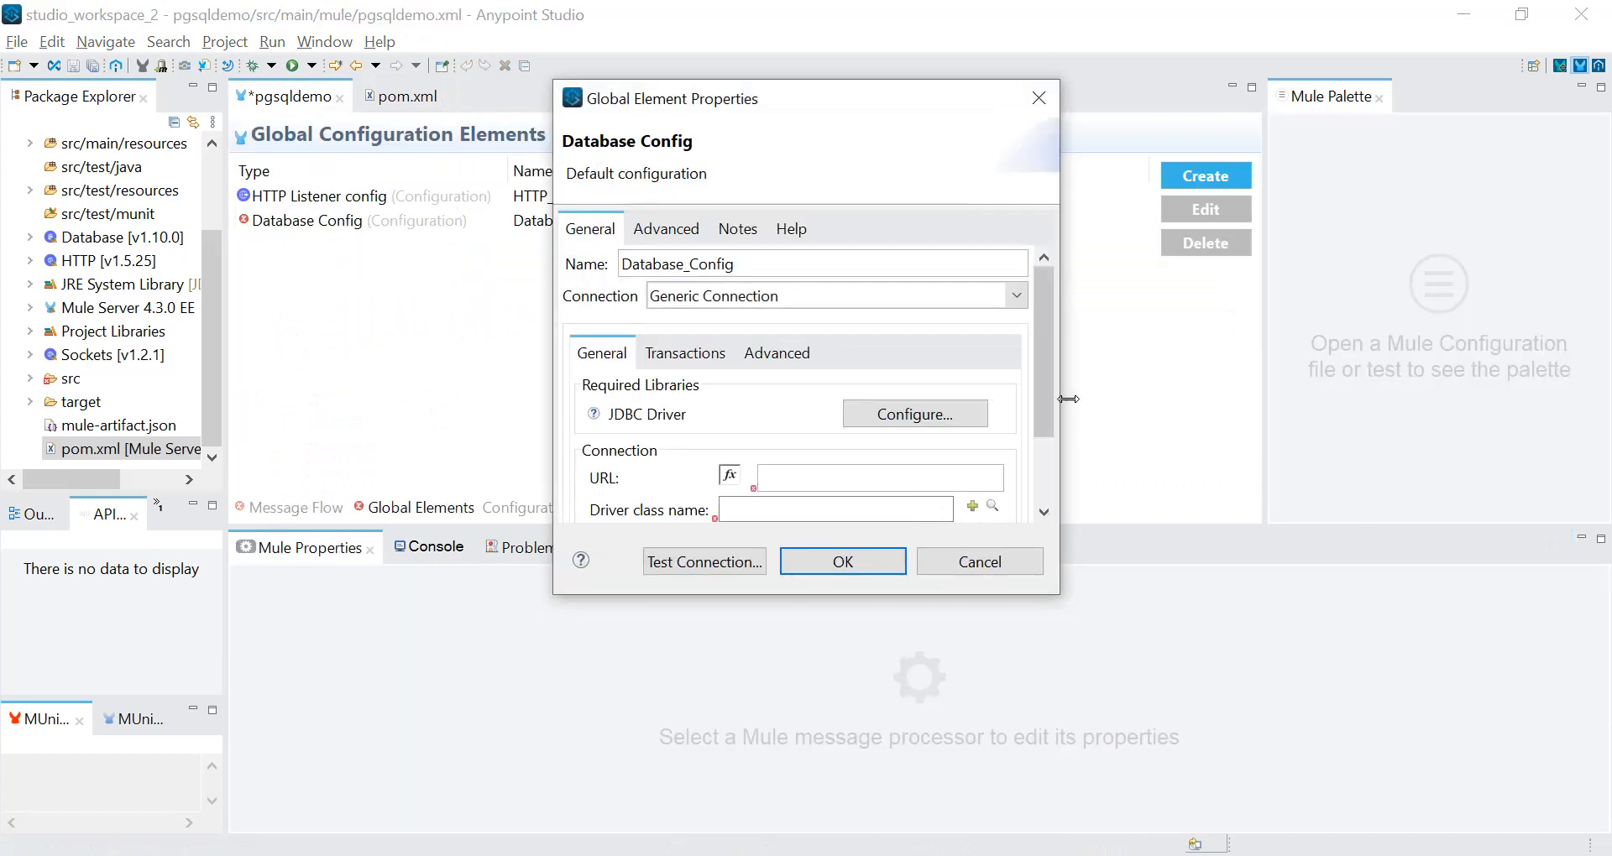
pyautogui.moveTo(1057, 595); pyautogui.dragTo(1335, 743)
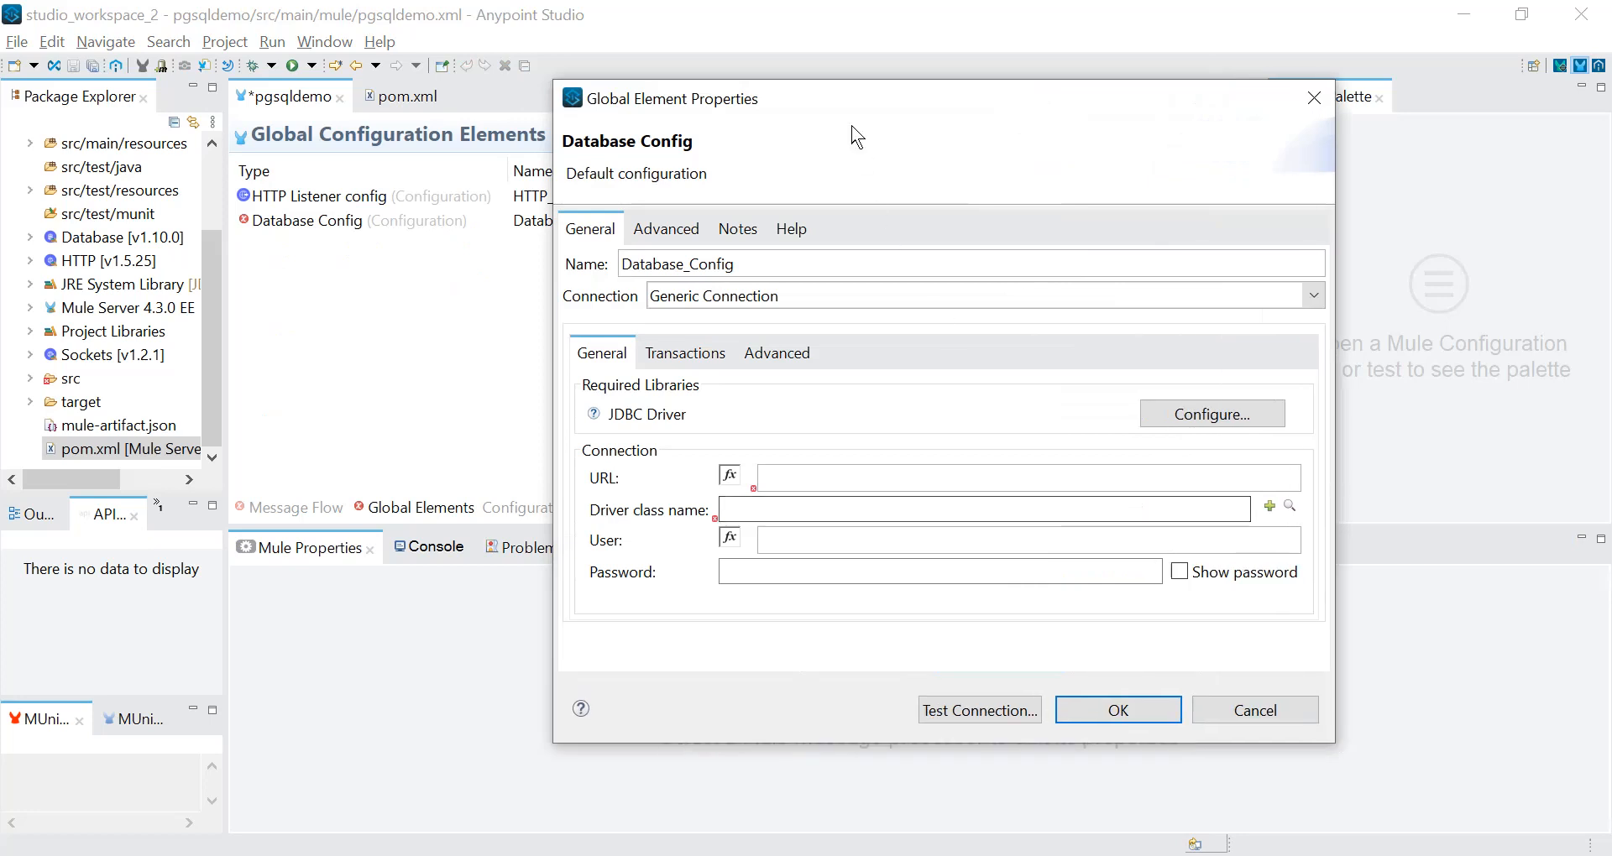
pyautogui.moveTo(838, 101); pyautogui.dragTo(619, 87)
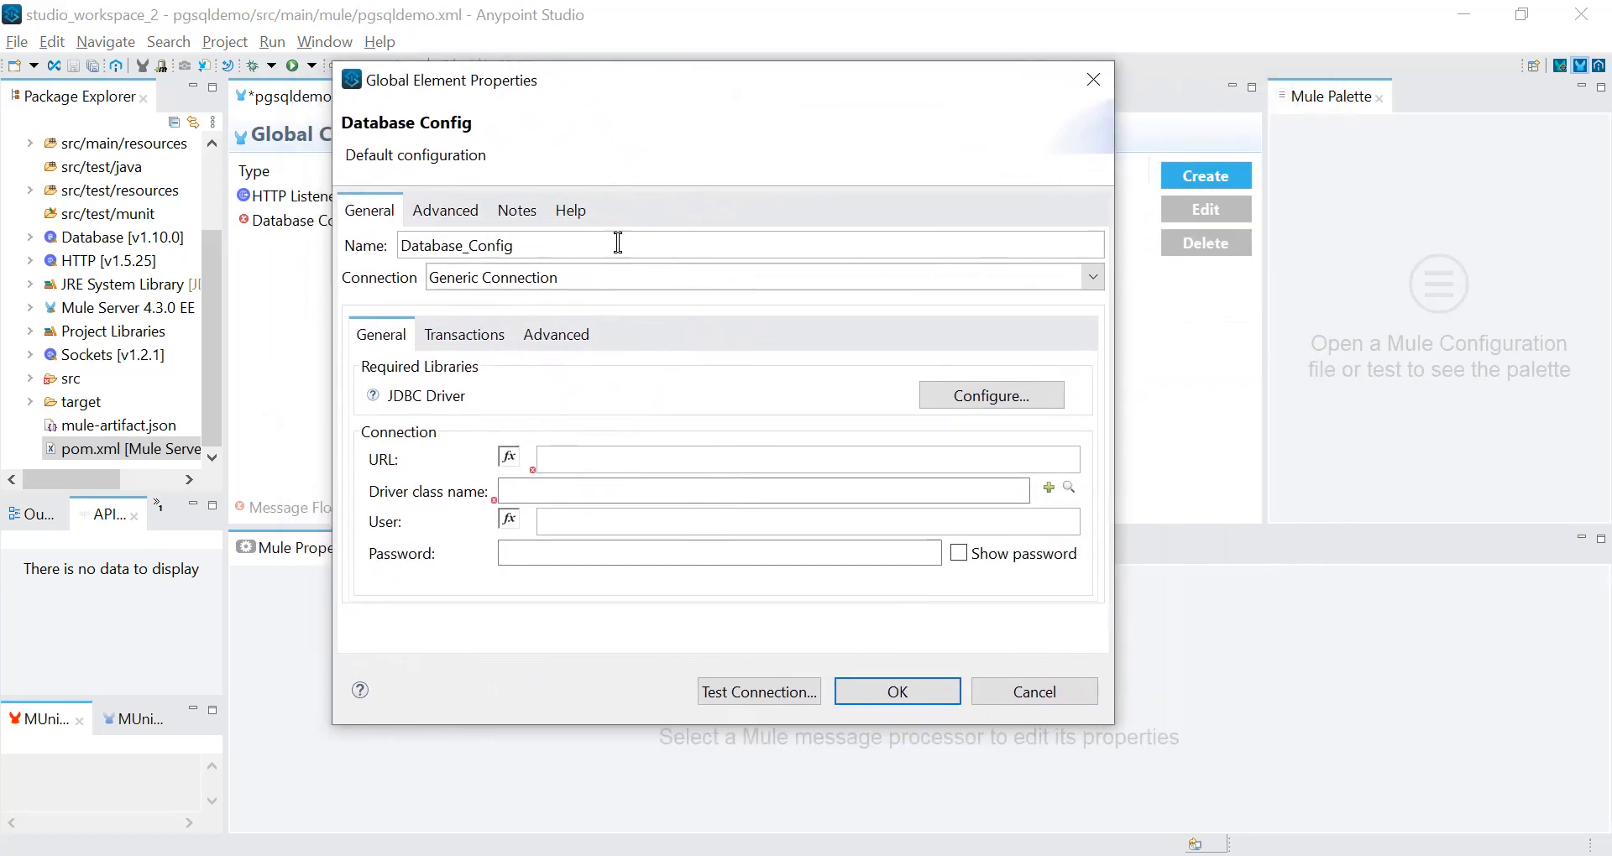
pyautogui.click(577, 491)
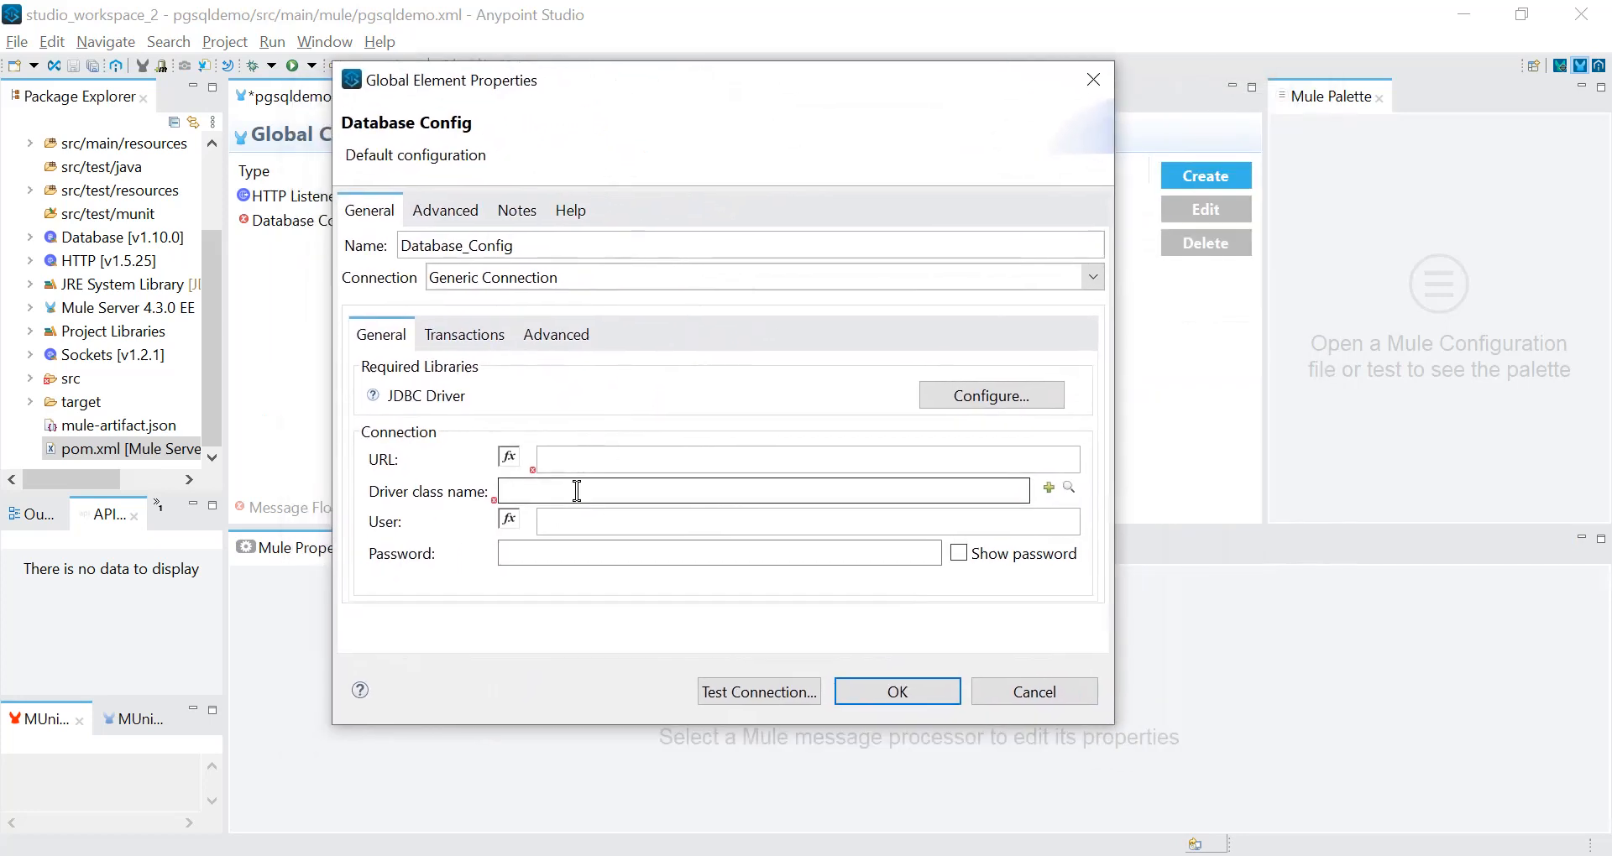
pyautogui.click(576, 525)
pyautogui.click(567, 557)
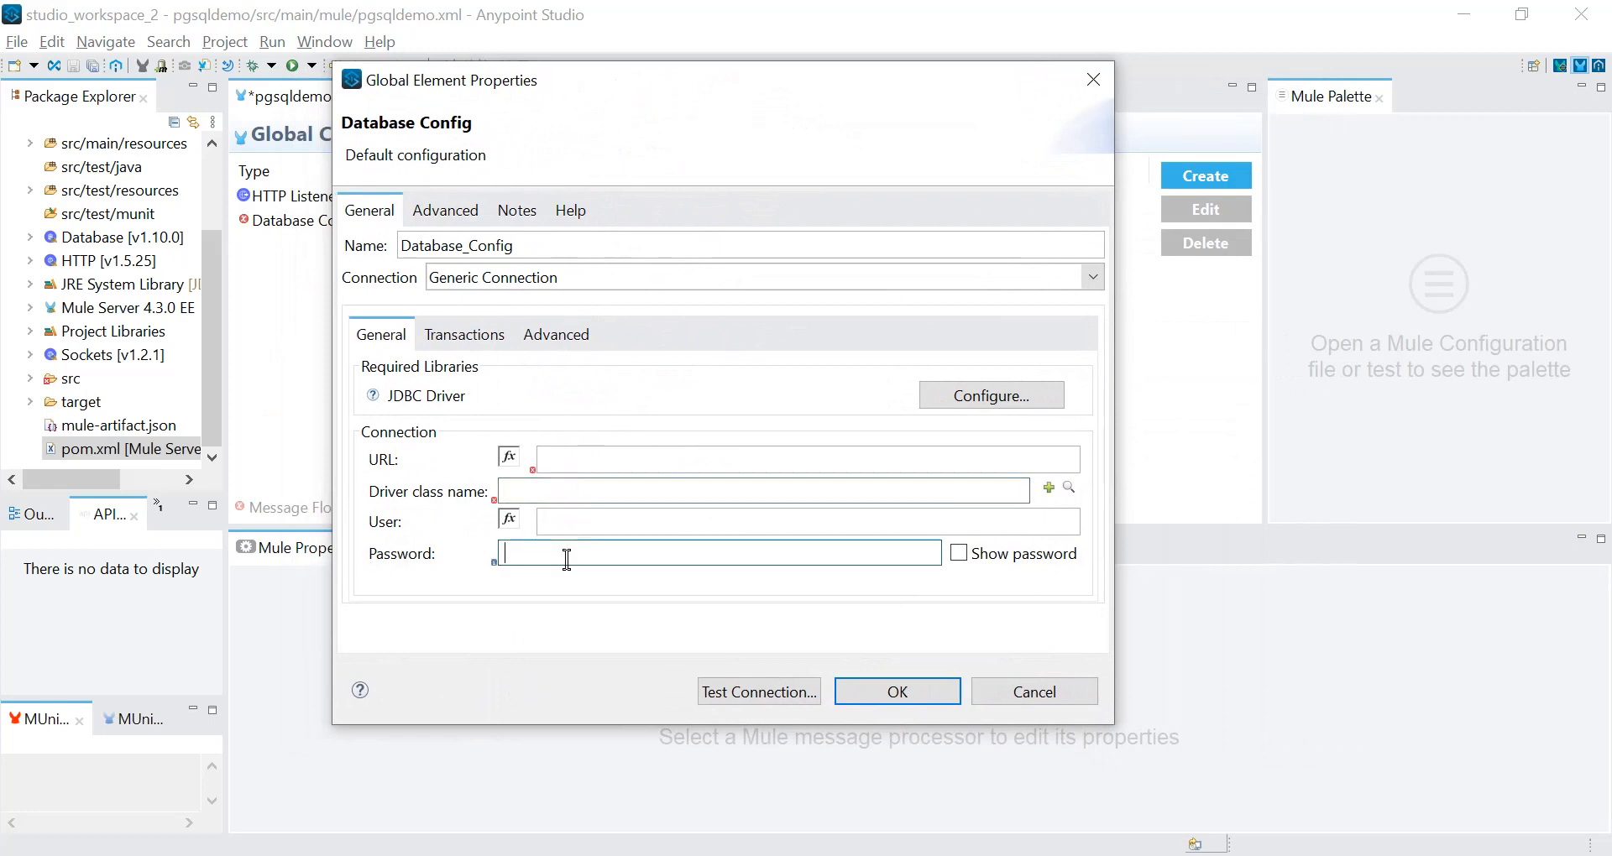
pyautogui.click(584, 522)
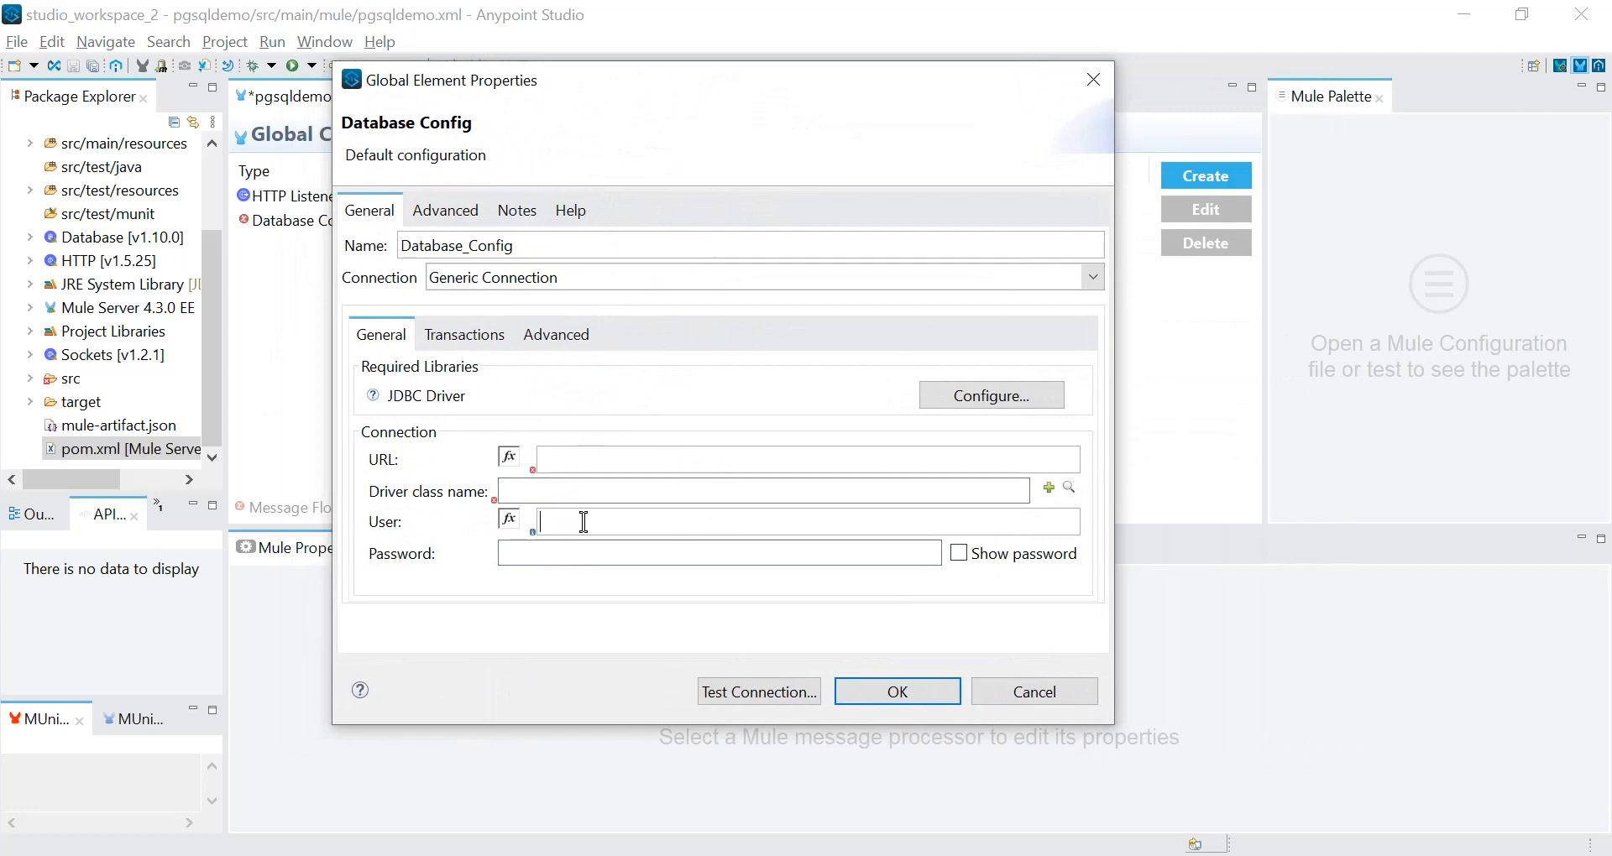
pyautogui.click(596, 457)
# Switch to the browser and find the URL and driver class values in the MuleSoft – Connect to PostgreSQL Database article.
pyautogui.hotkey('alt', 'Tab')
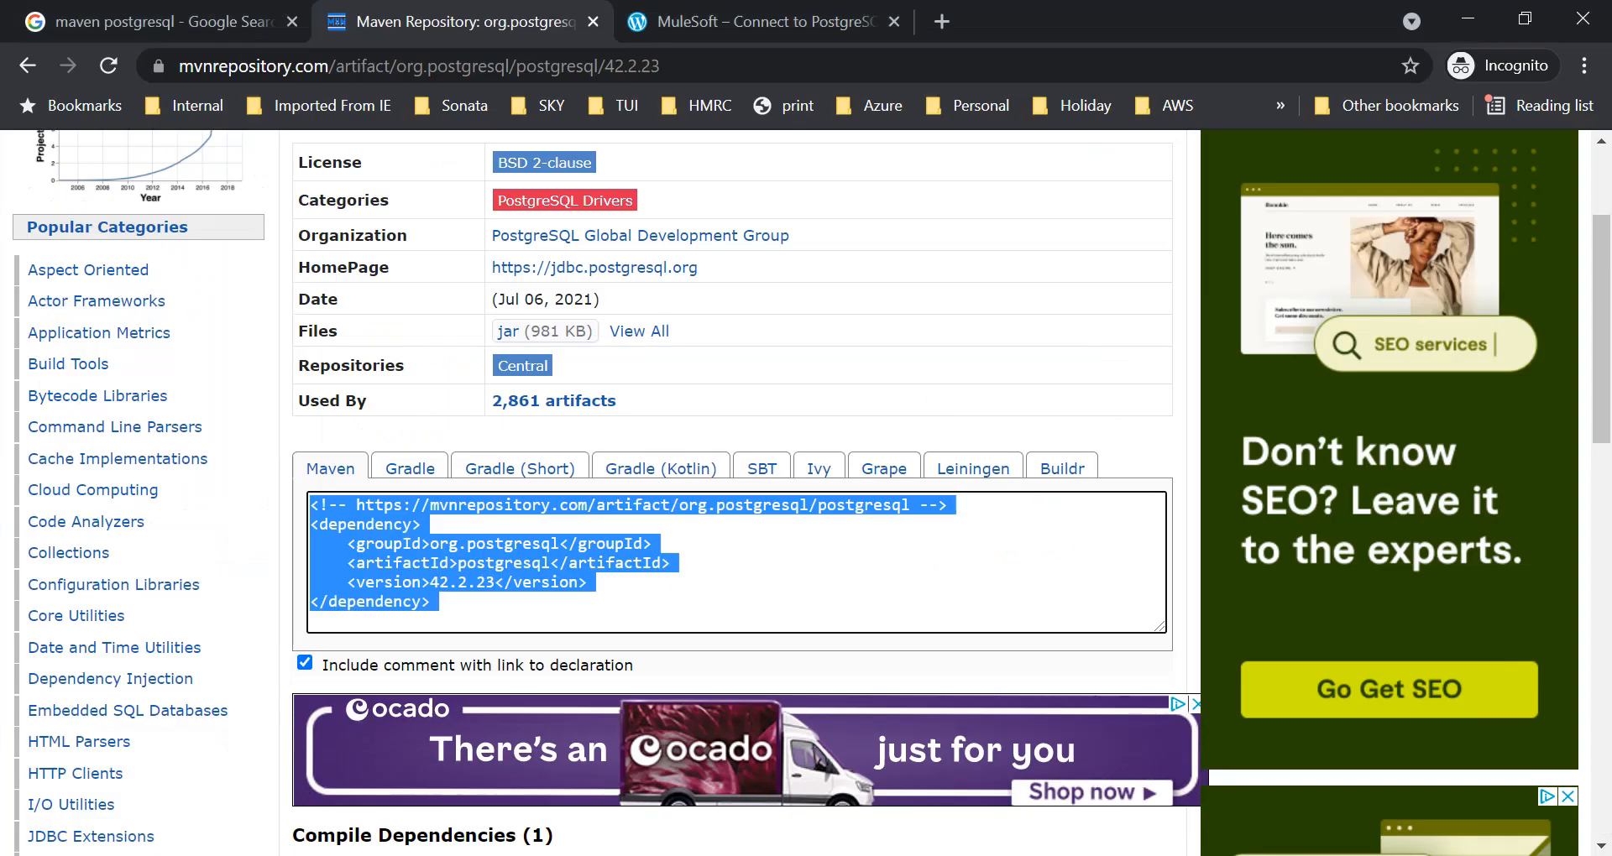
pyautogui.click(781, 27)
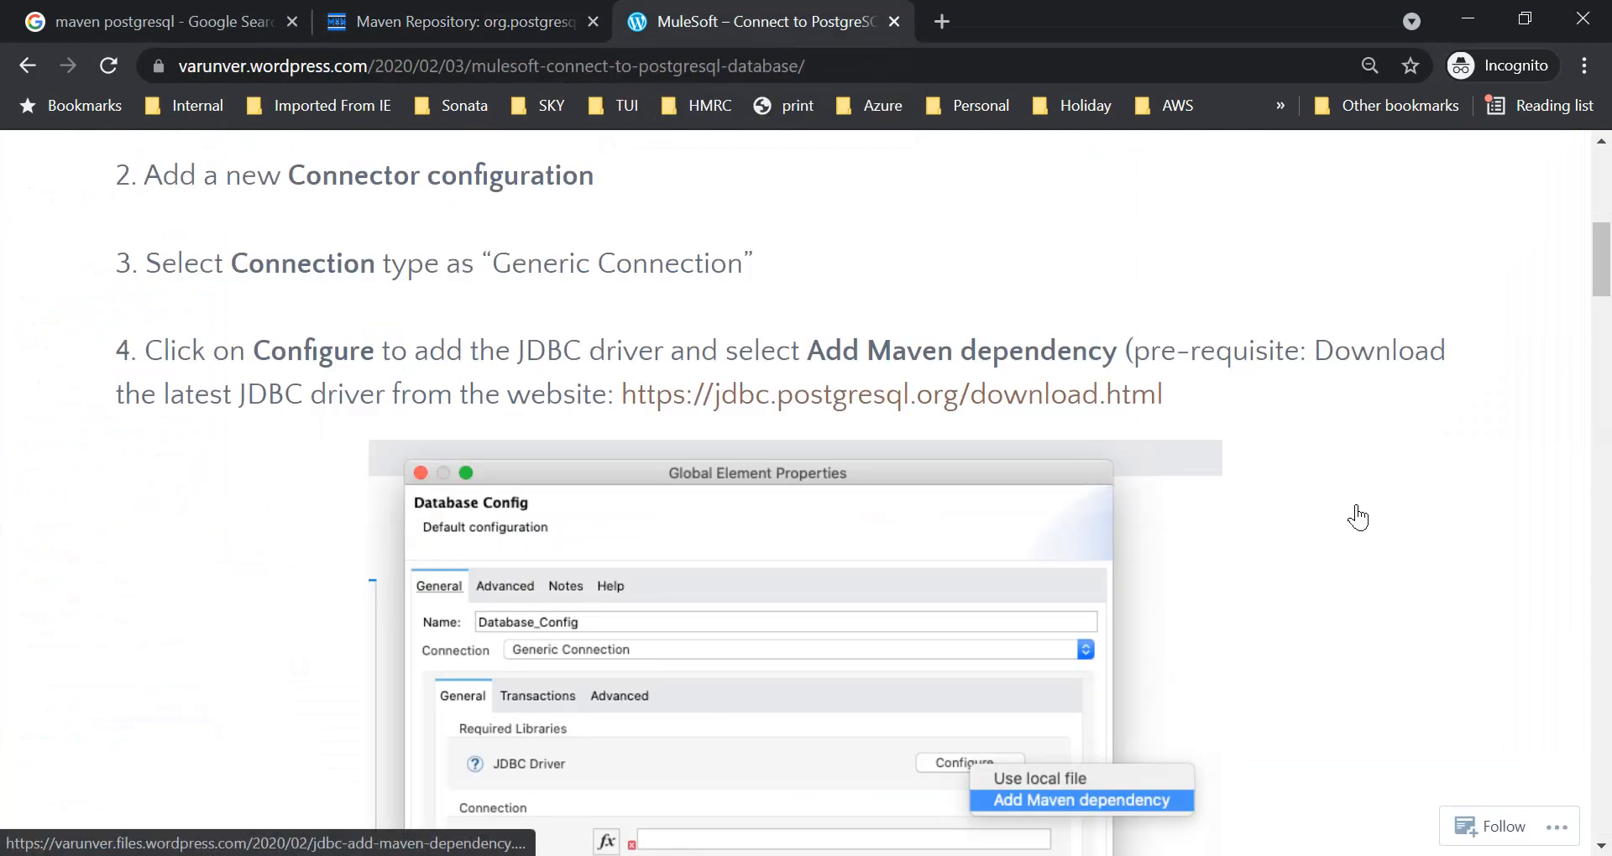
pyautogui.moveTo(1606, 289); pyautogui.dragTo(1603, 231)
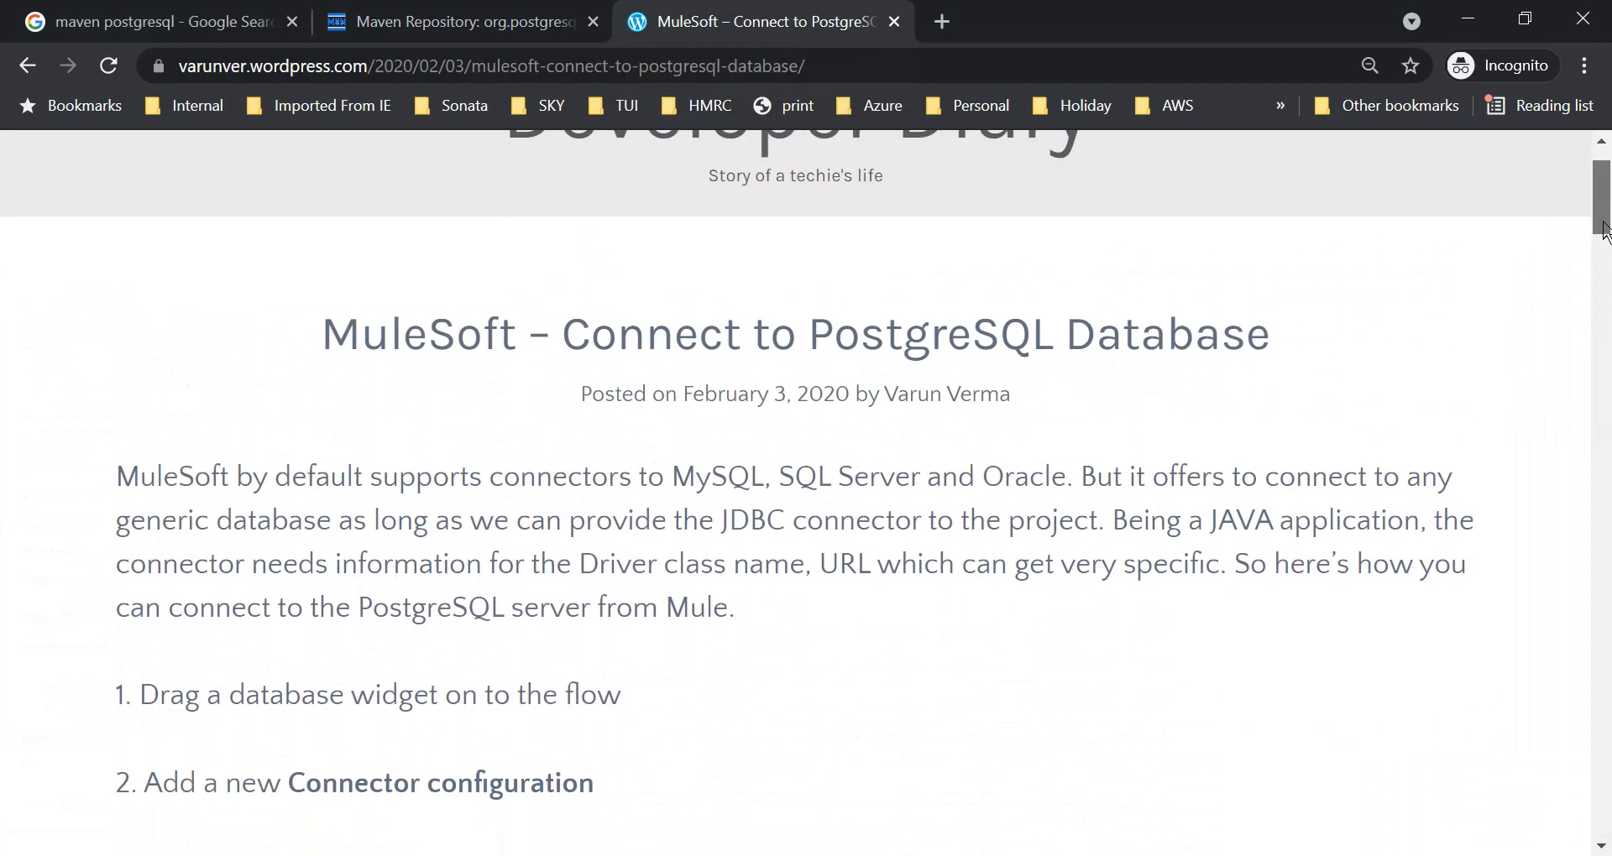
pyautogui.moveTo(1604, 231); pyautogui.dragTo(1597, 701)
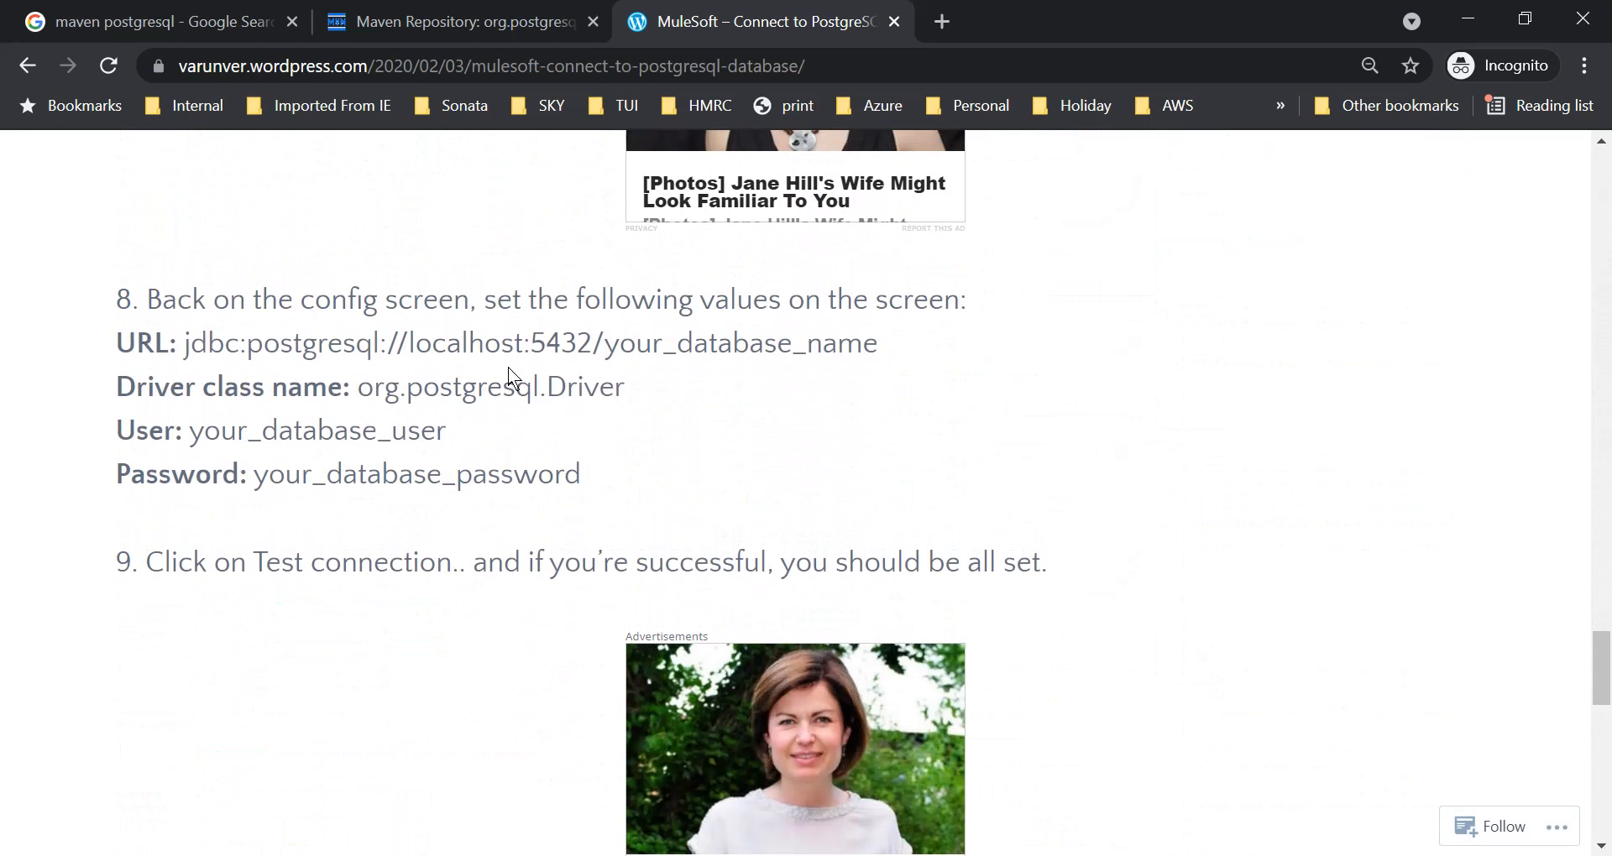
pyautogui.moveTo(635, 388); pyautogui.dragTo(118, 344)
pyautogui.click(673, 415)
pyautogui.moveTo(409, 346); pyautogui.dragTo(589, 350)
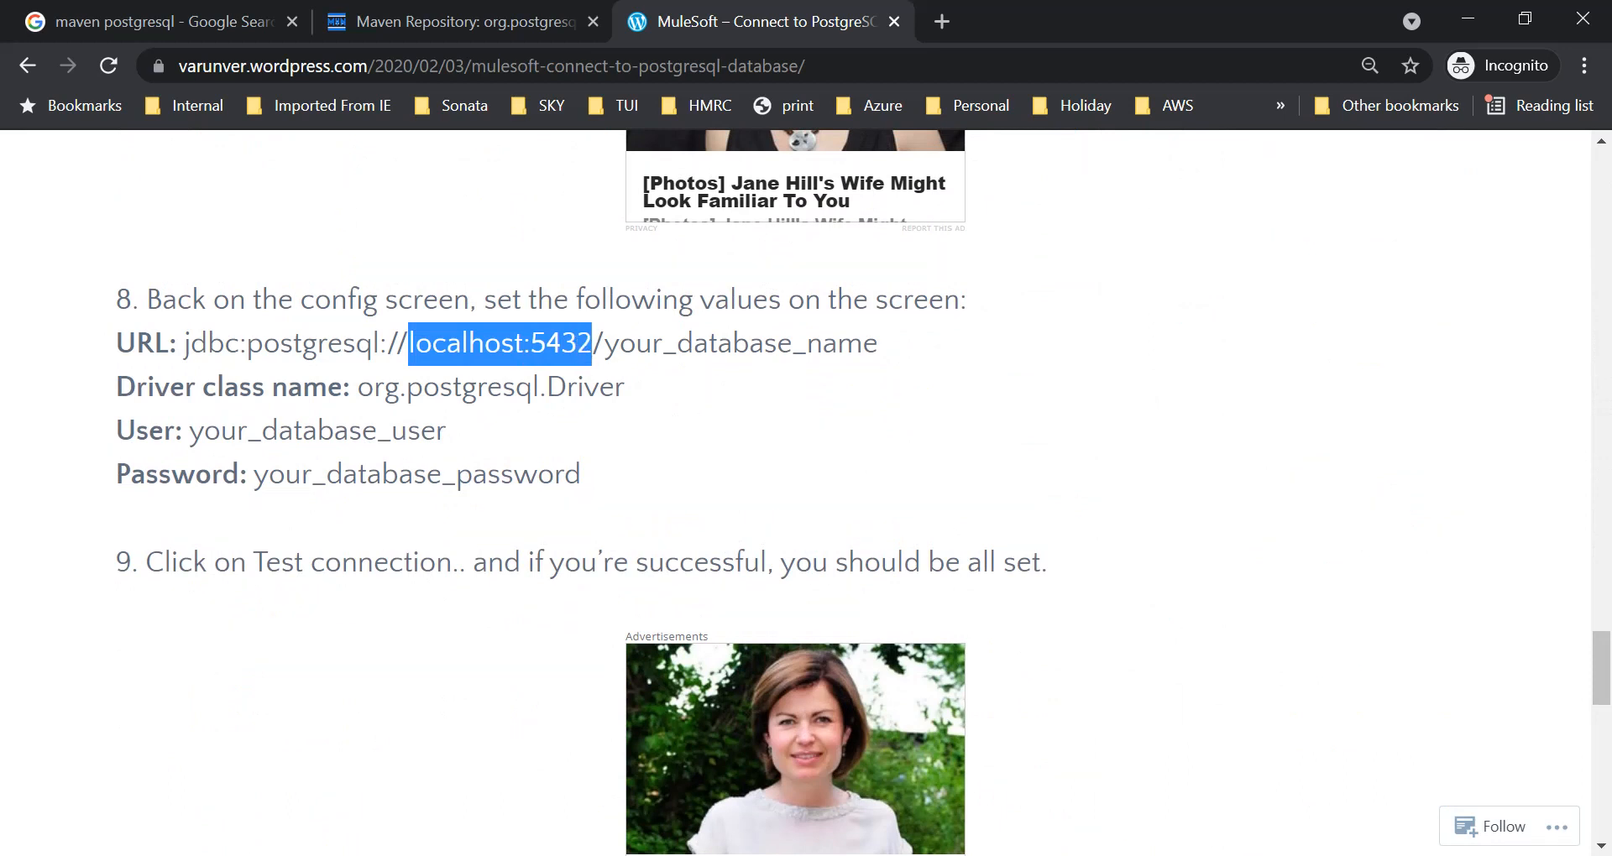
# Switch to pgAdmin and check the host, port and username in the PostgreSQL 12 server's connection properties.
pyautogui.hotkey('alt', 'Tab')
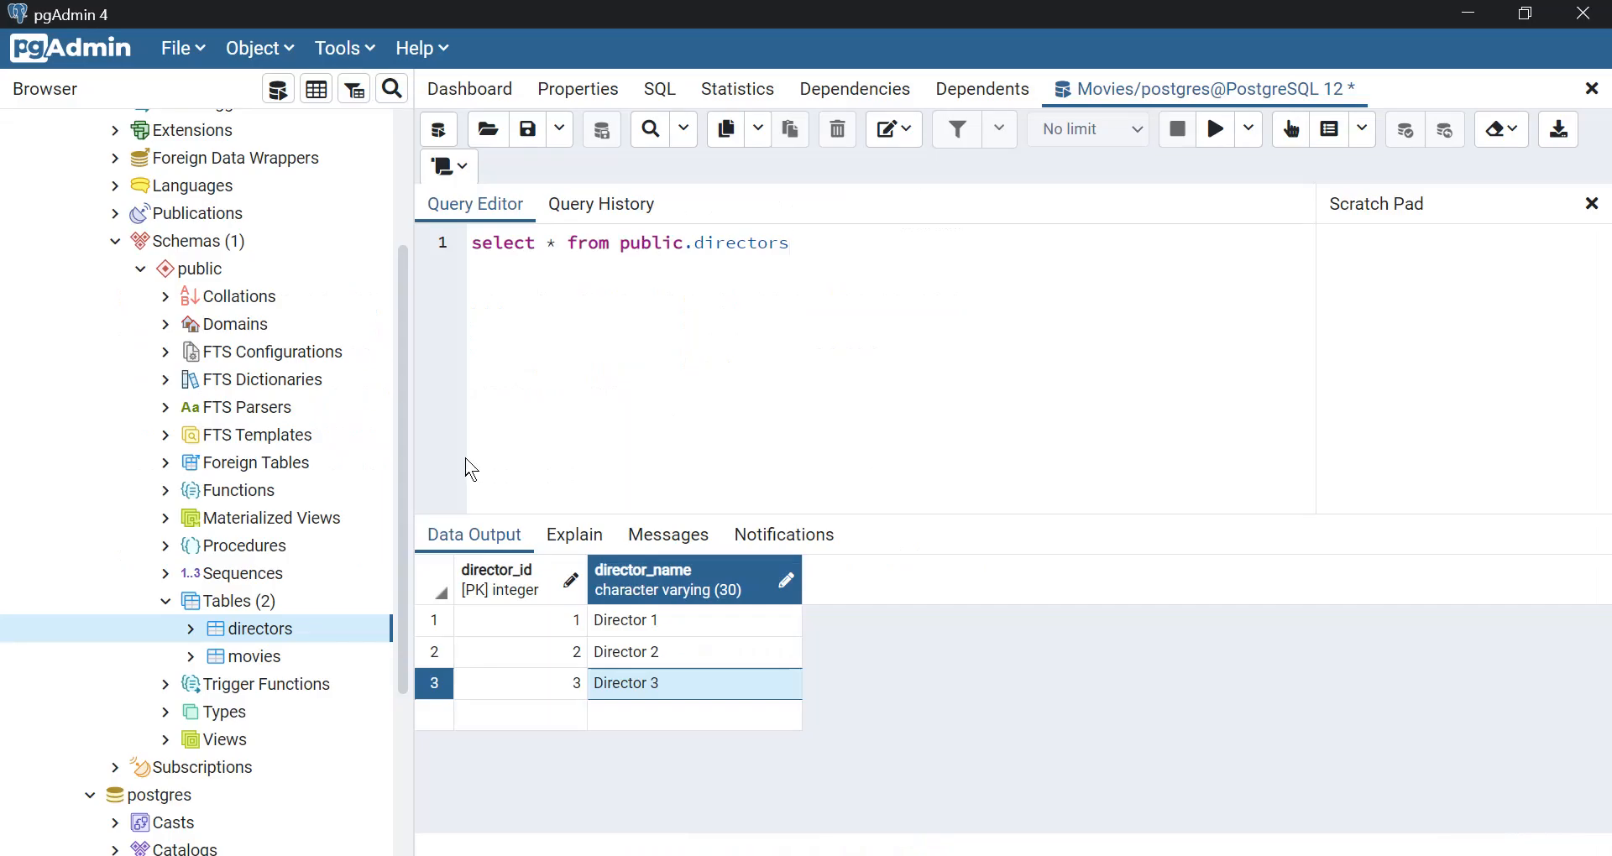
pyautogui.moveTo(406, 363); pyautogui.dragTo(389, 200)
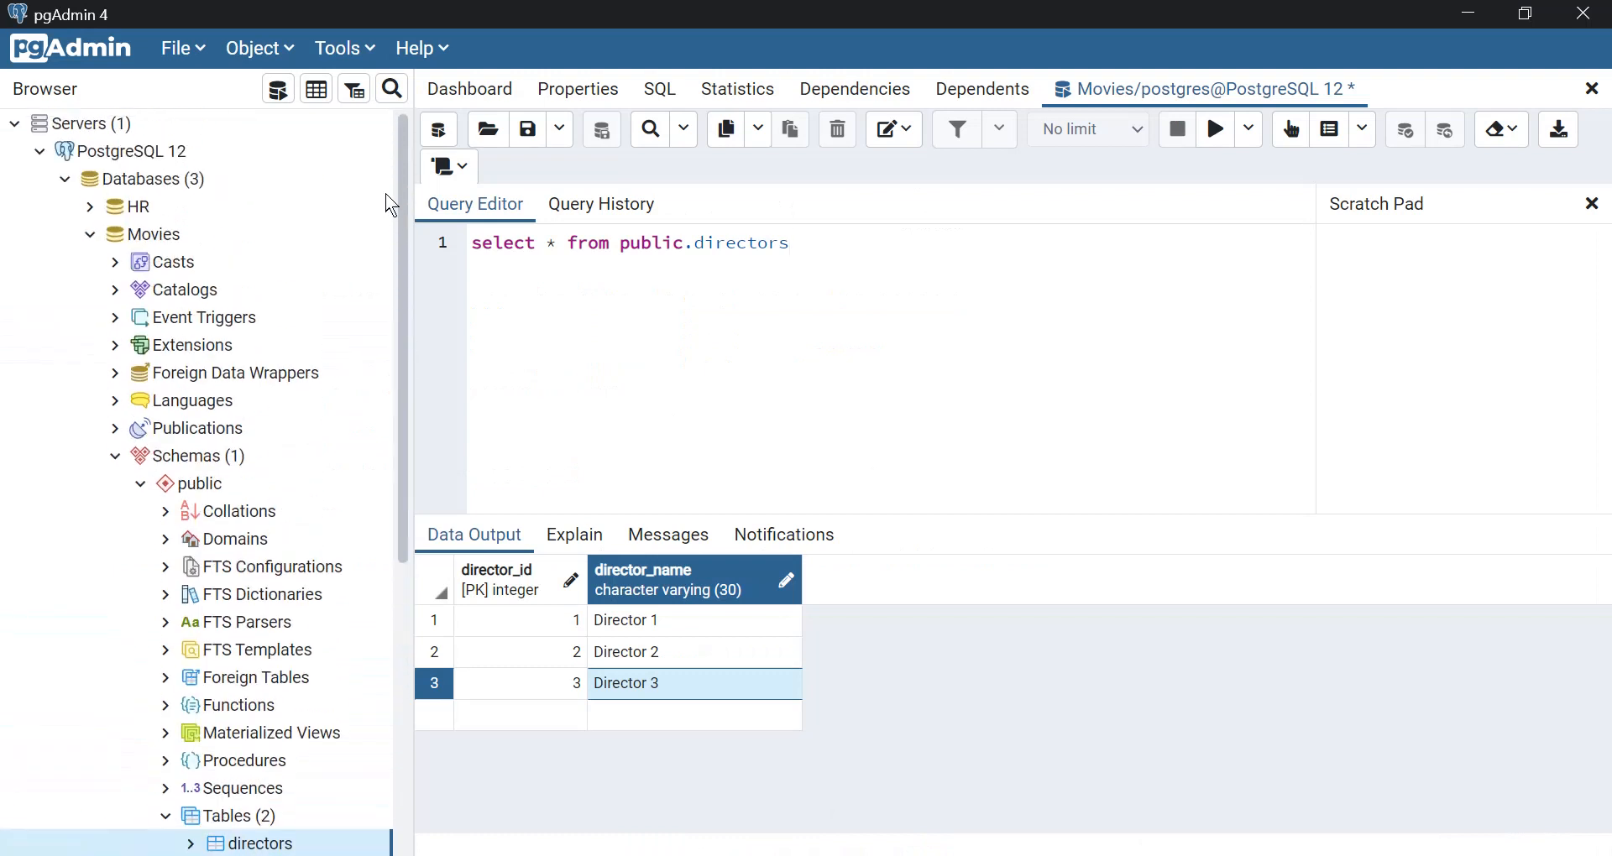
pyautogui.click(152, 155)
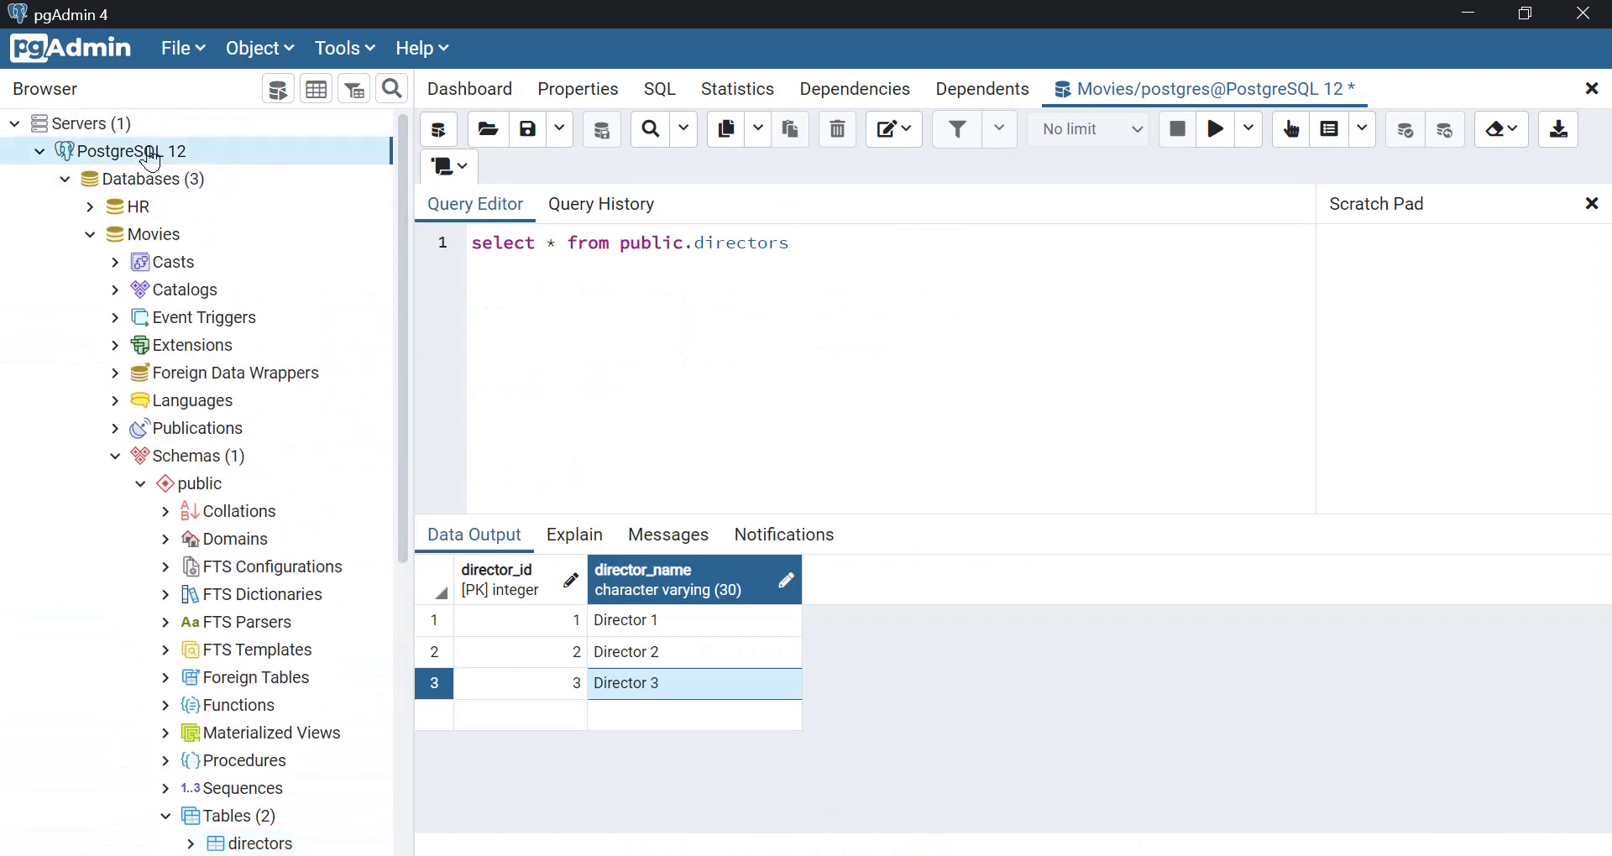
pyautogui.rightClick(152, 160)
pyautogui.click(193, 483)
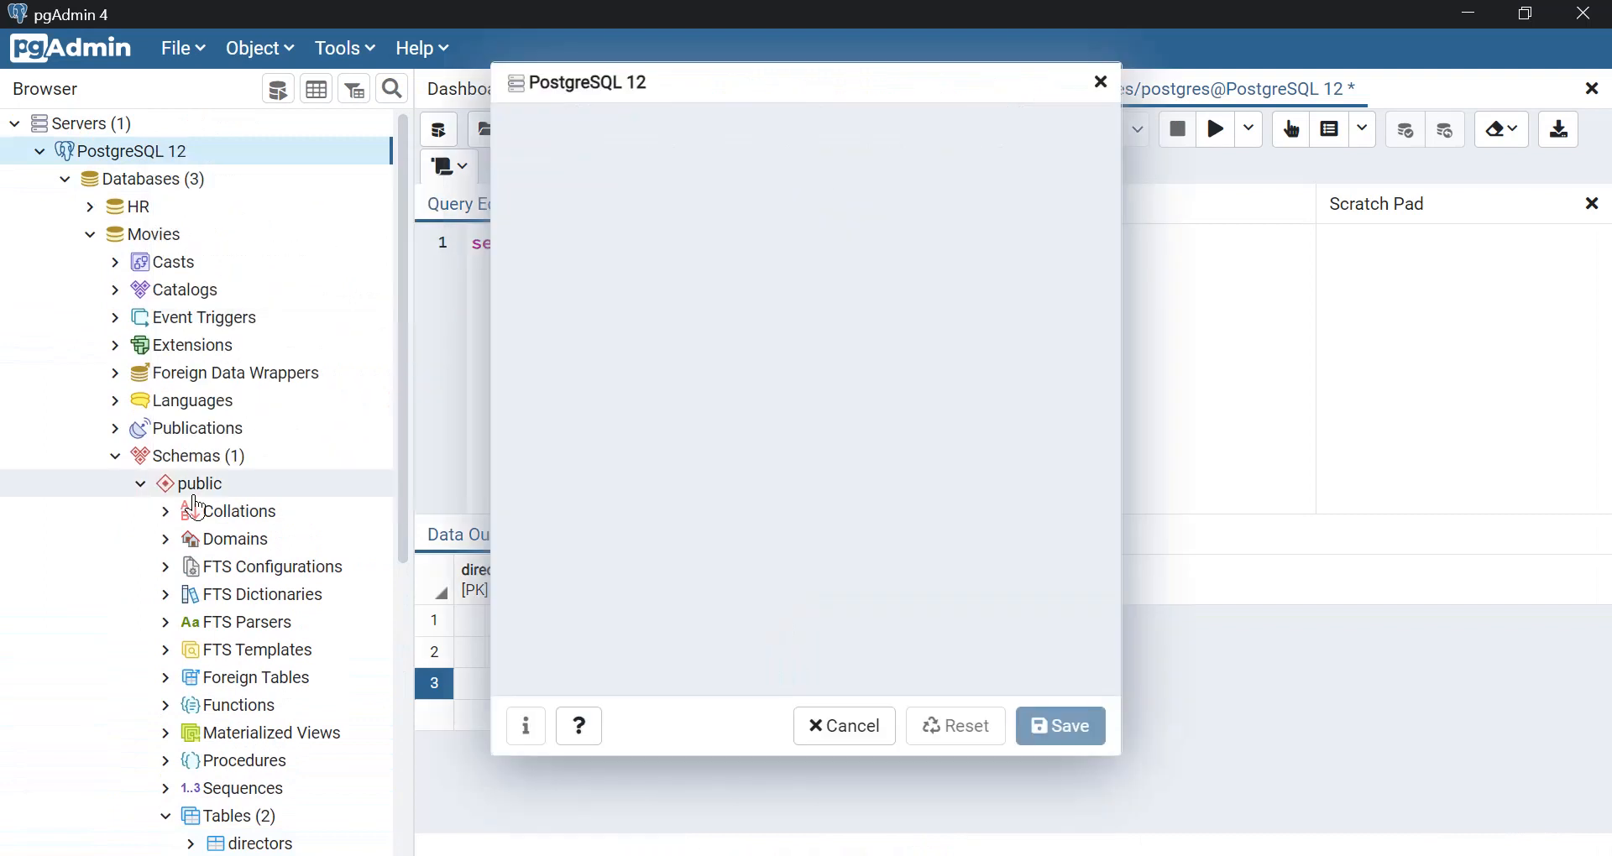
pyautogui.click(644, 130)
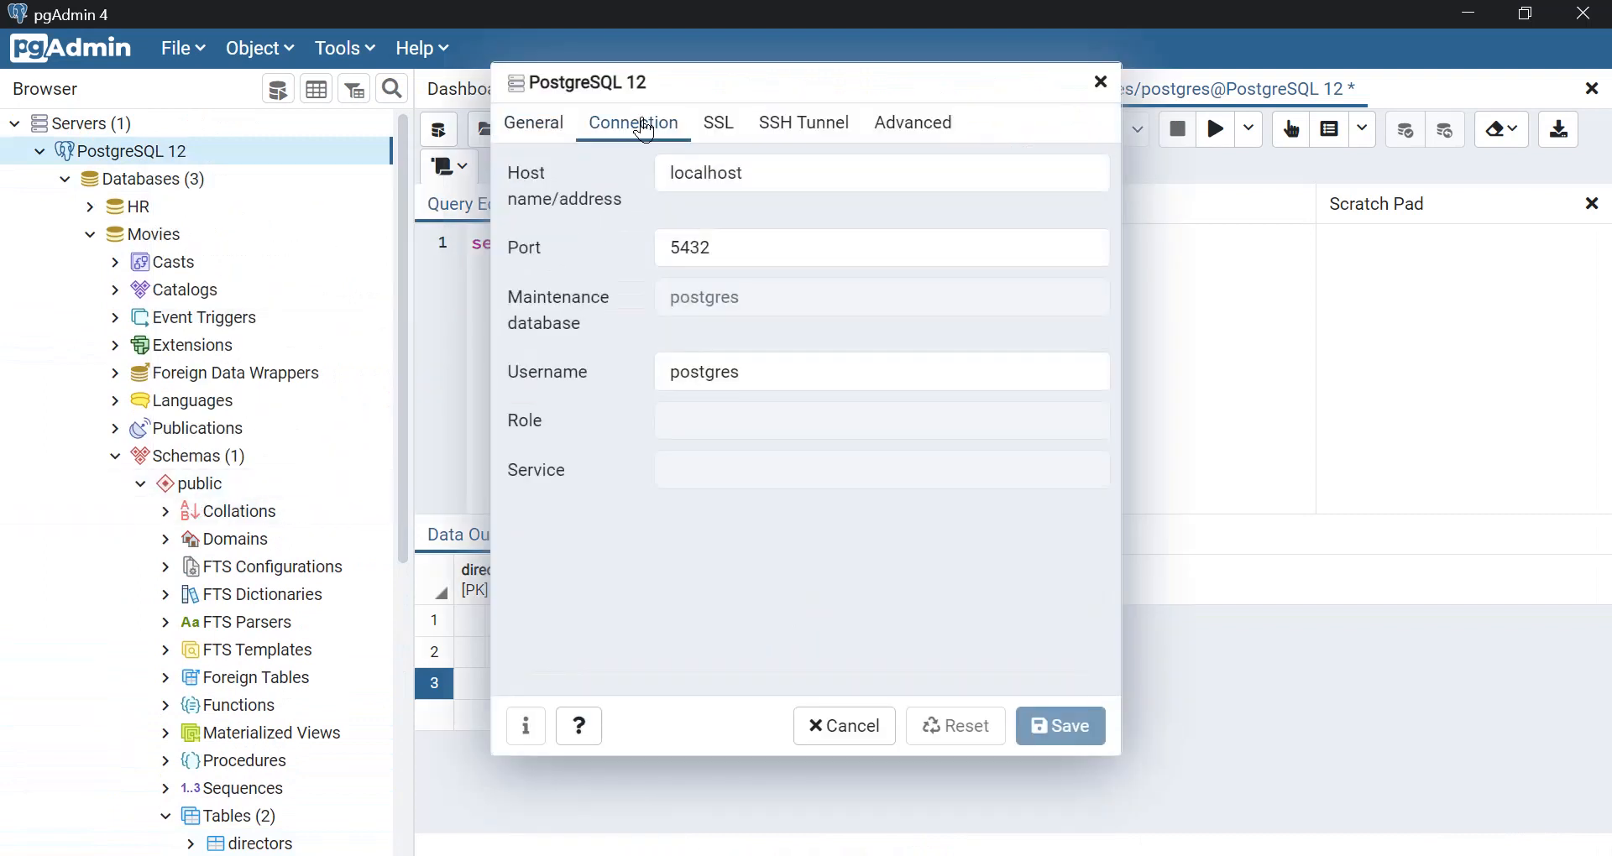
pyautogui.moveTo(763, 174); pyautogui.dragTo(656, 174)
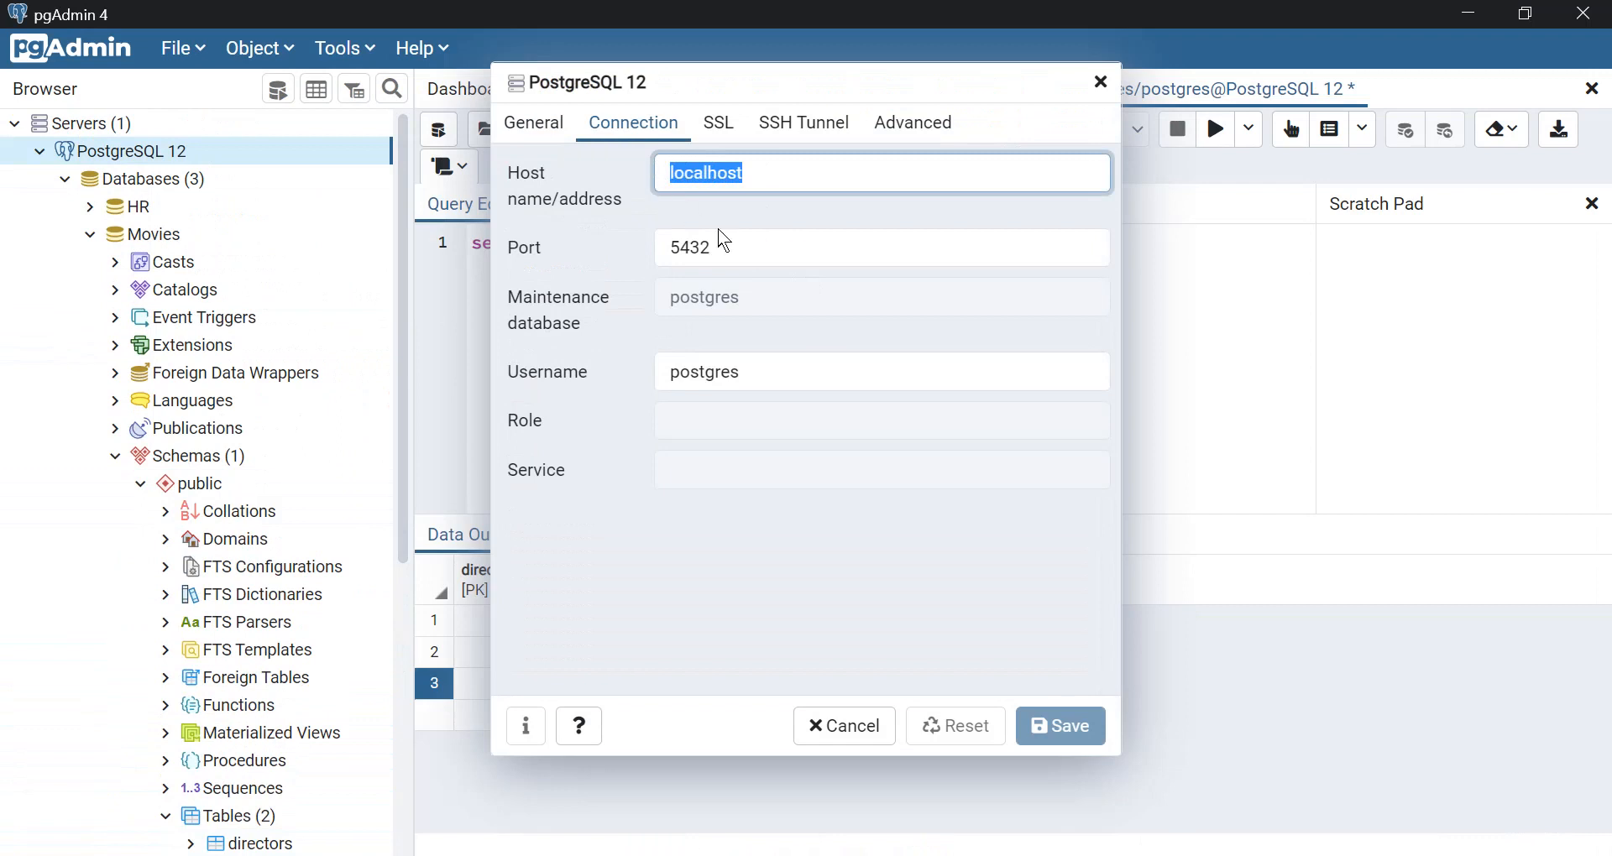
pyautogui.moveTo(729, 256); pyautogui.dragTo(668, 250)
pyautogui.click(760, 372)
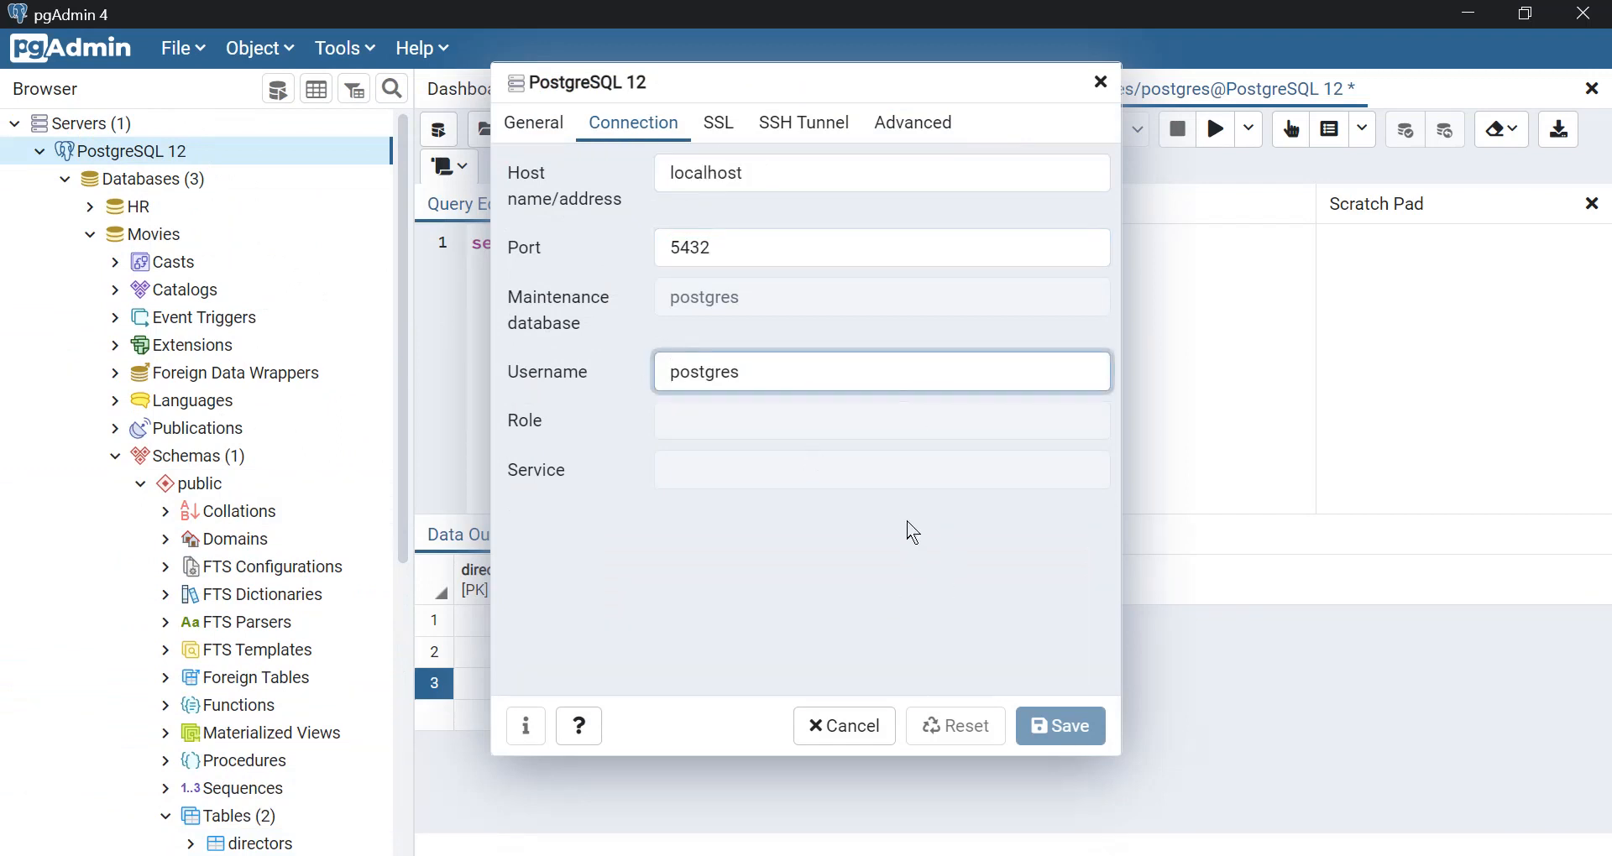
pyautogui.doubleClick(718, 374)
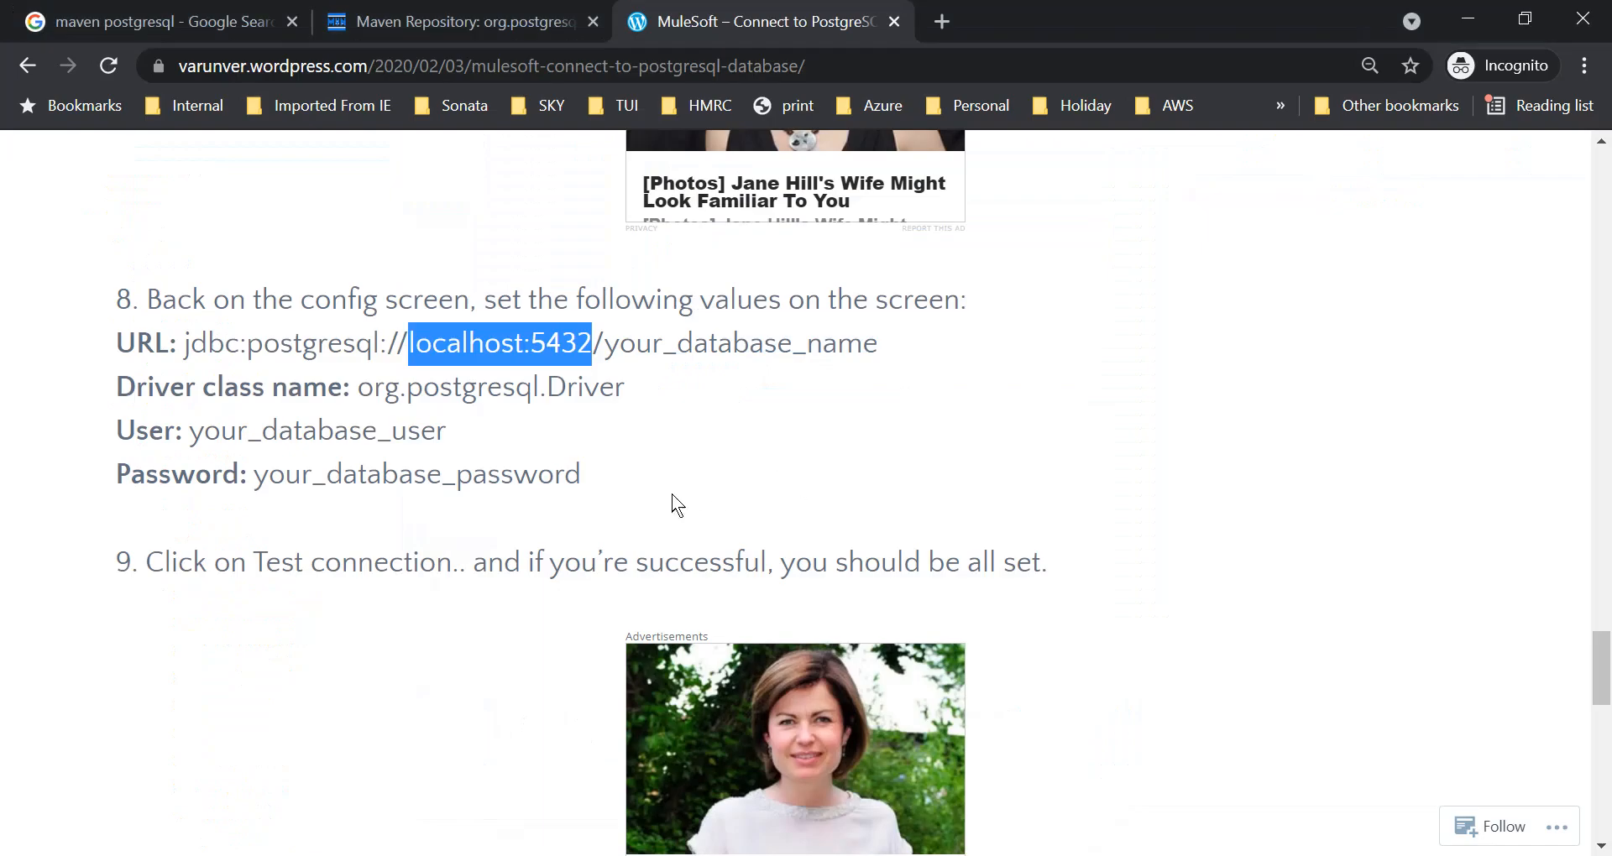
# Copy the article's JDBC URL into Database_Config in Anypoint Studio and adapt it to jdbc:postgresql://localhost:5432/movies, checking the database name in pgAdmin.
pyautogui.click(749, 518)
pyautogui.moveTo(884, 344); pyautogui.dragTo(187, 347)
pyautogui.hotkey('ctrl', 'c')
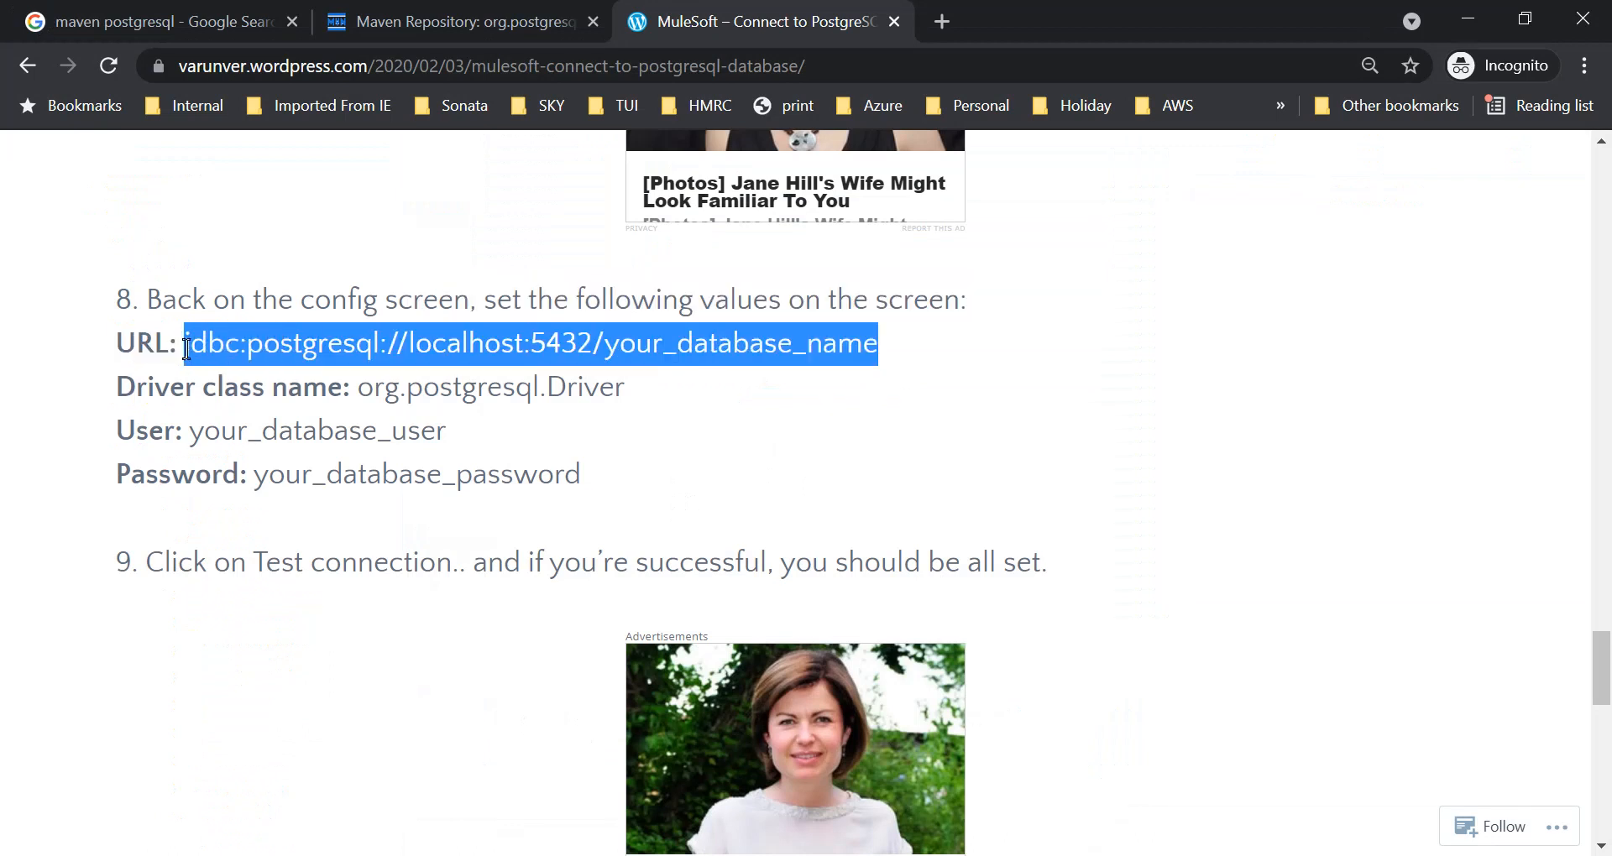
pyautogui.moveTo(892, 855)
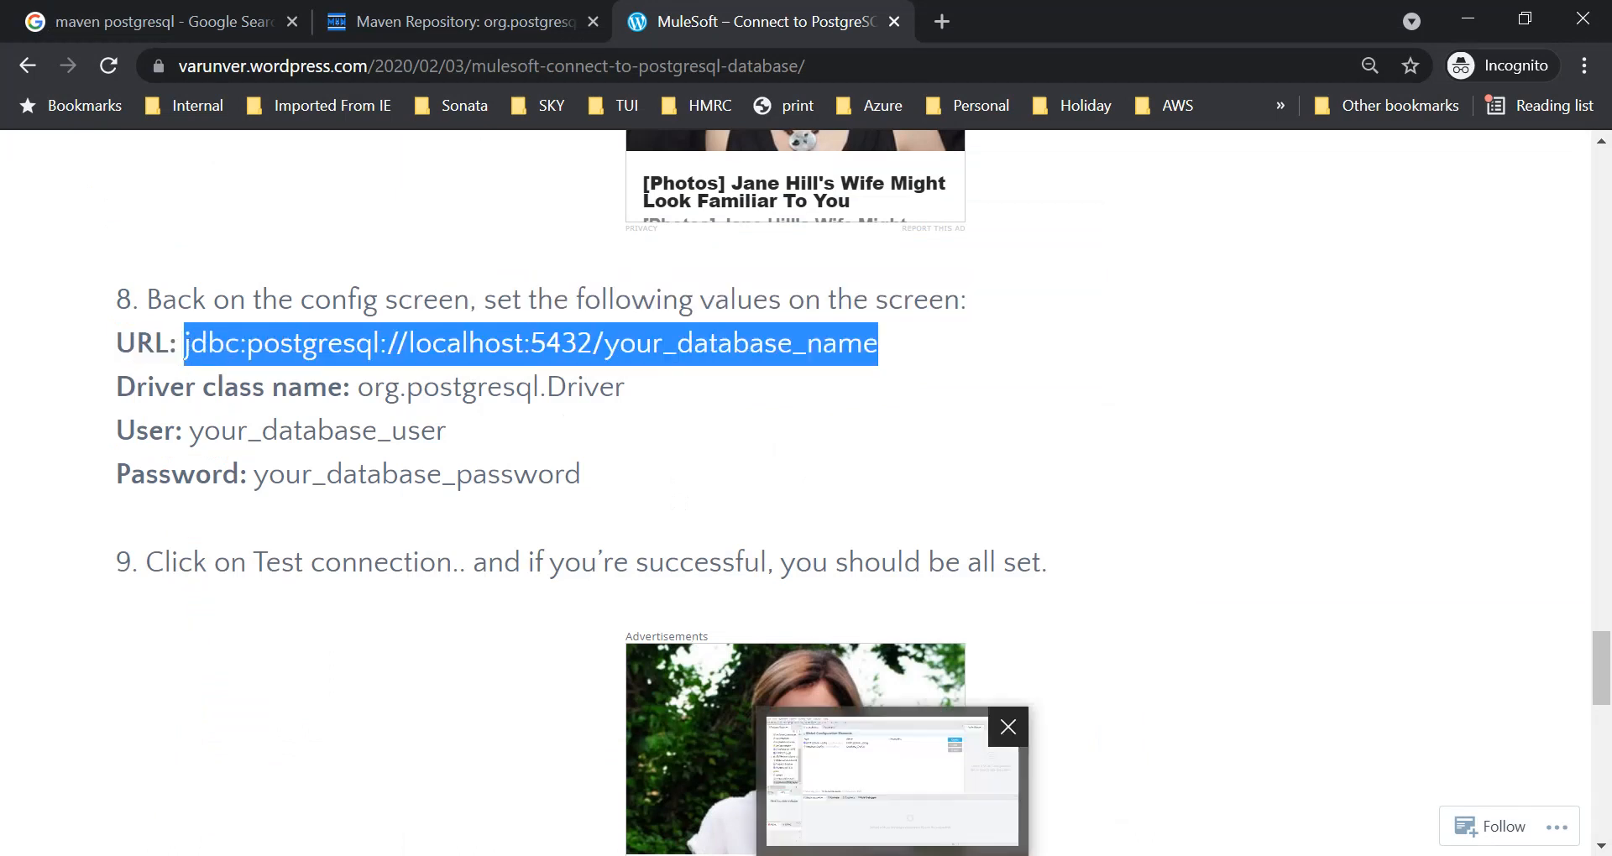
pyautogui.click(892, 777)
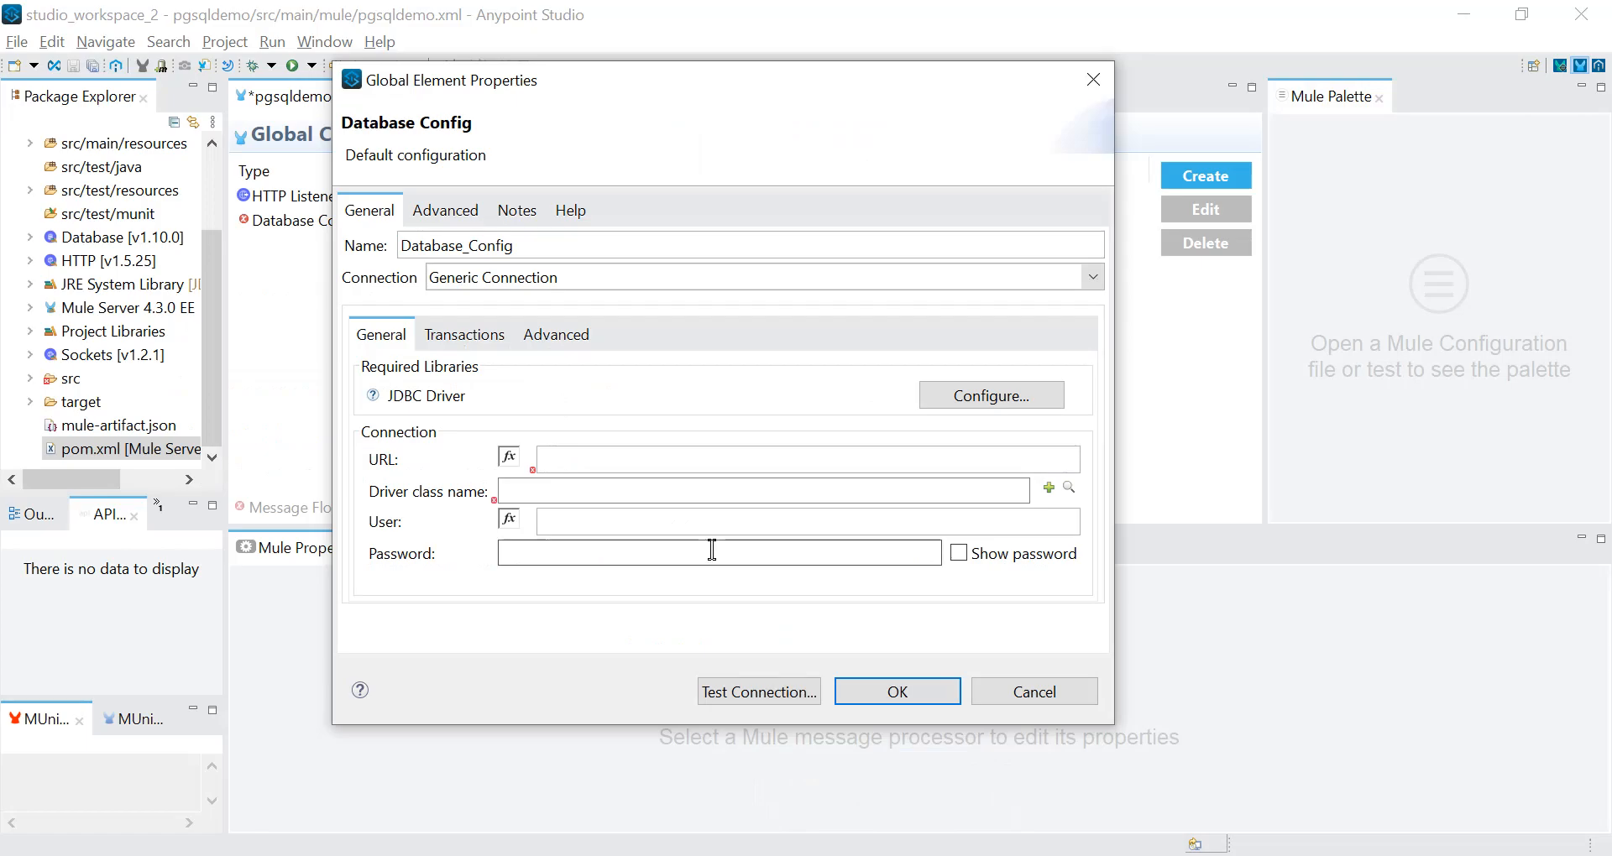
pyautogui.click(656, 467)
pyautogui.hotkey('ctrl', 'v')
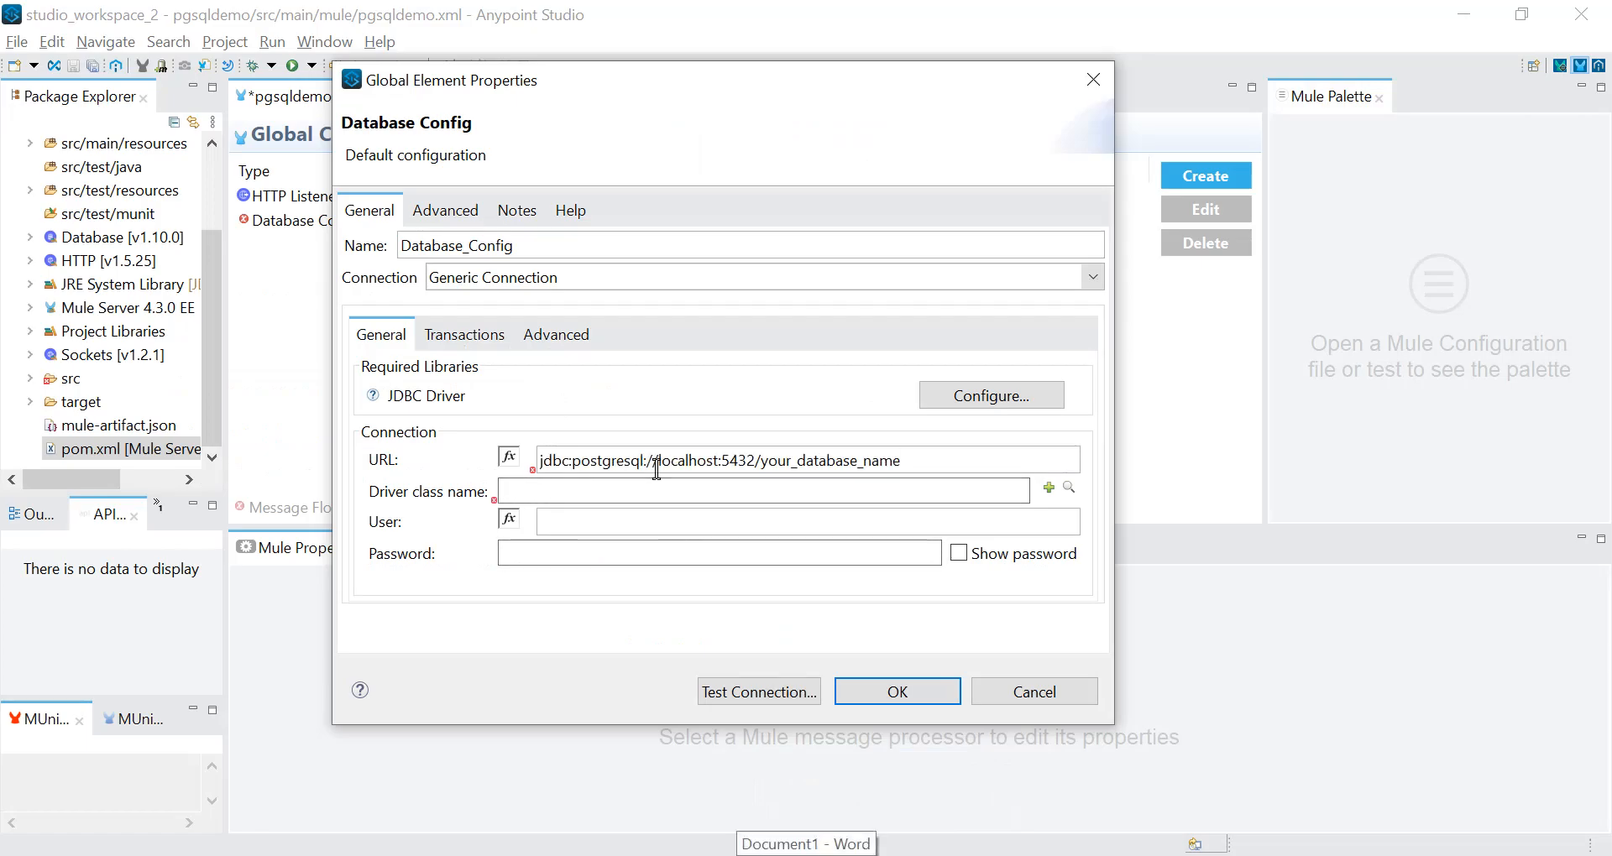
pyautogui.click(974, 855)
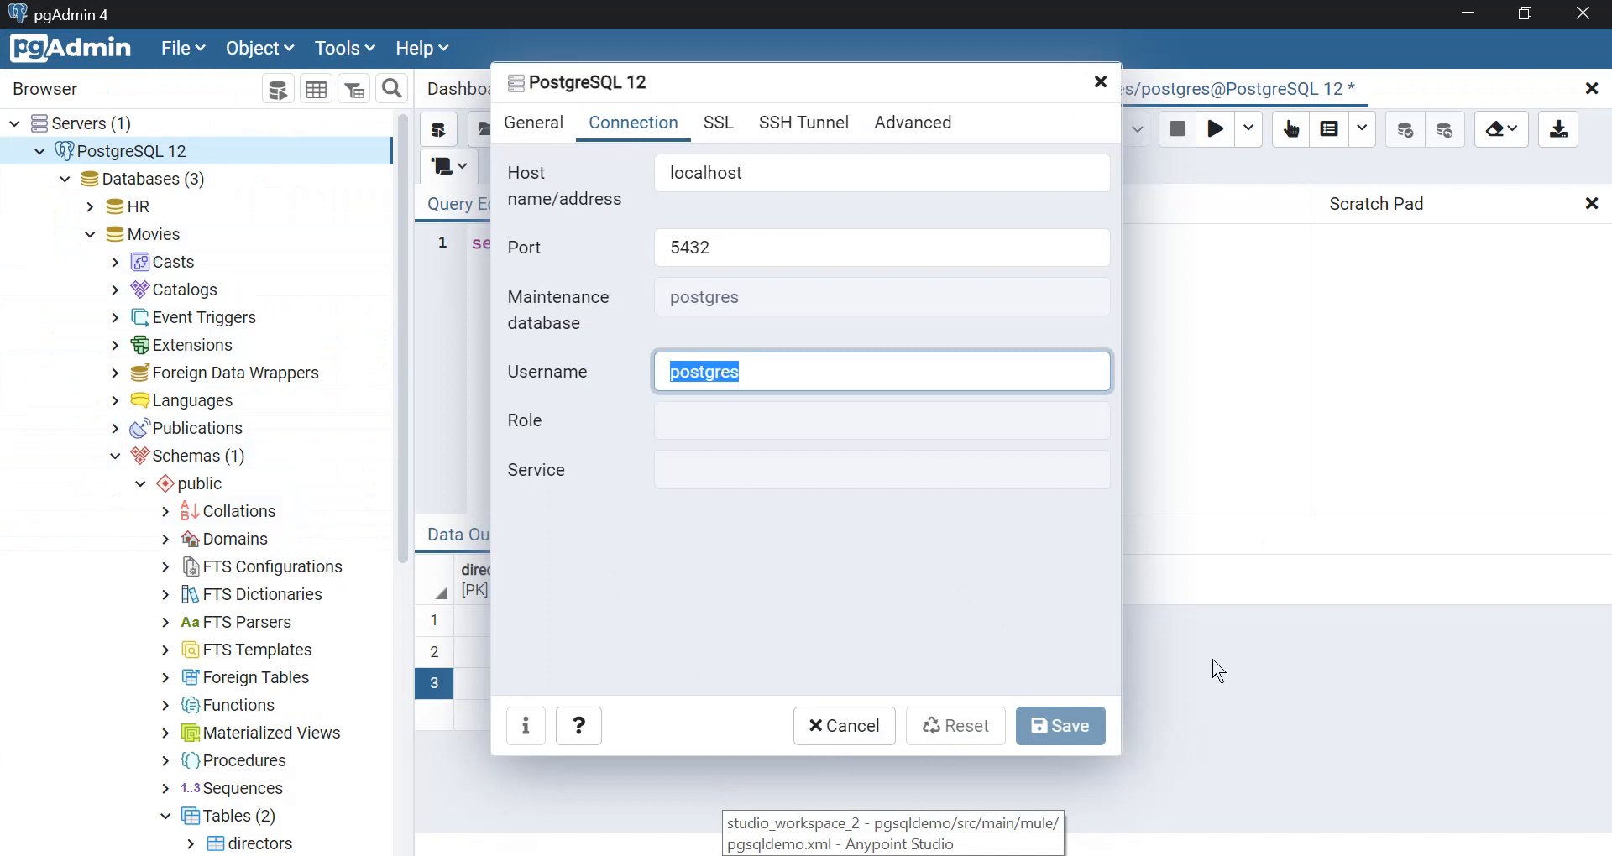
pyautogui.hotkey('alt', 'Tab')
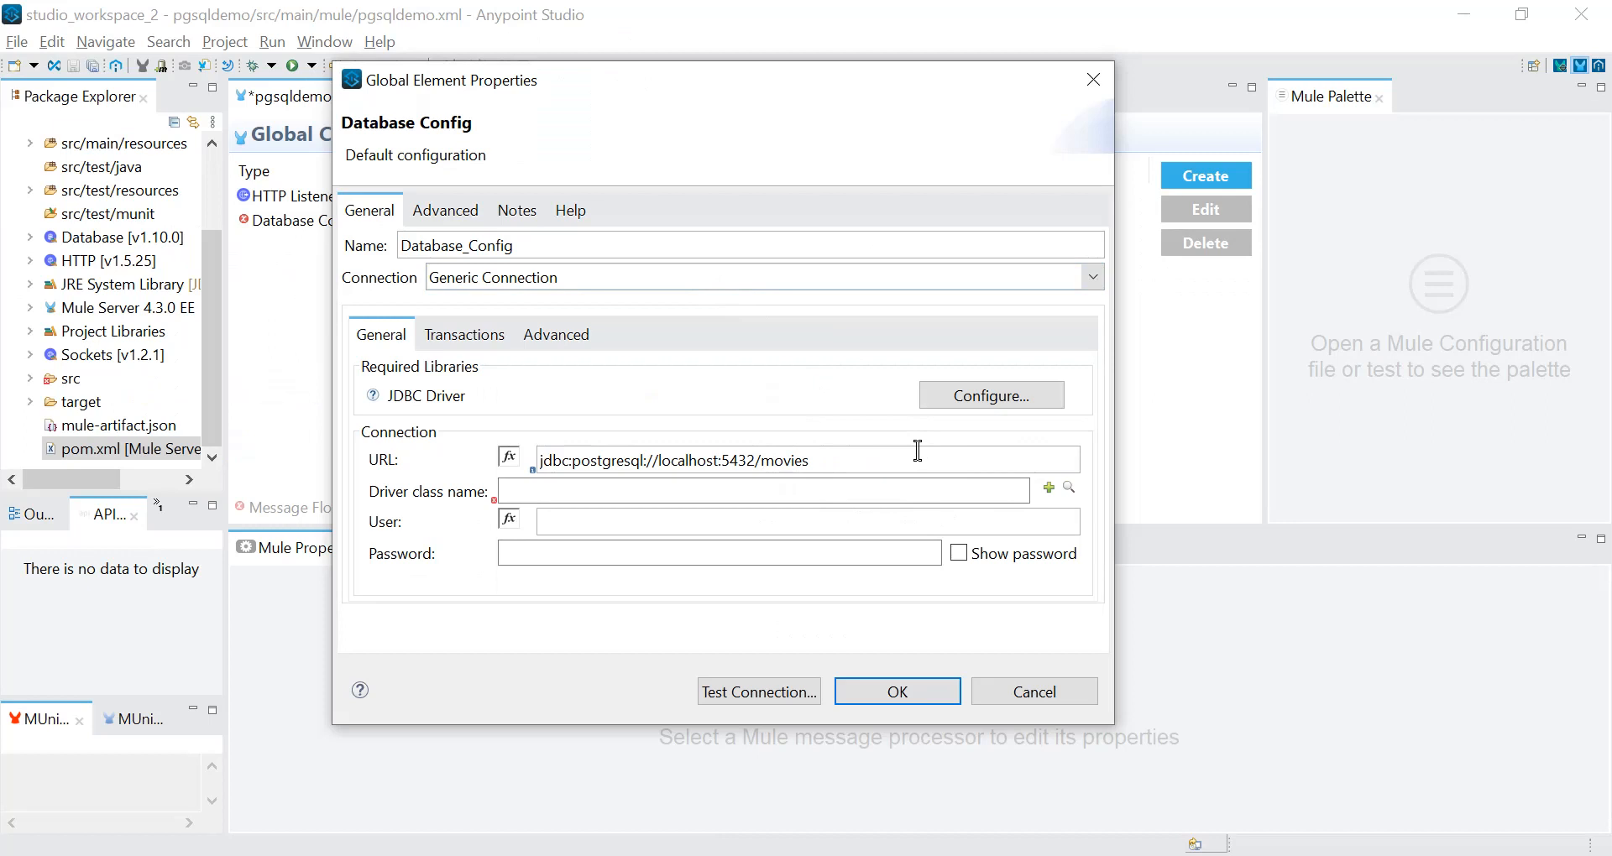
# Copy org.postgresql.Driver from the browser article and enter it as the driver class name in Database_Config.
pyautogui.click(885, 490)
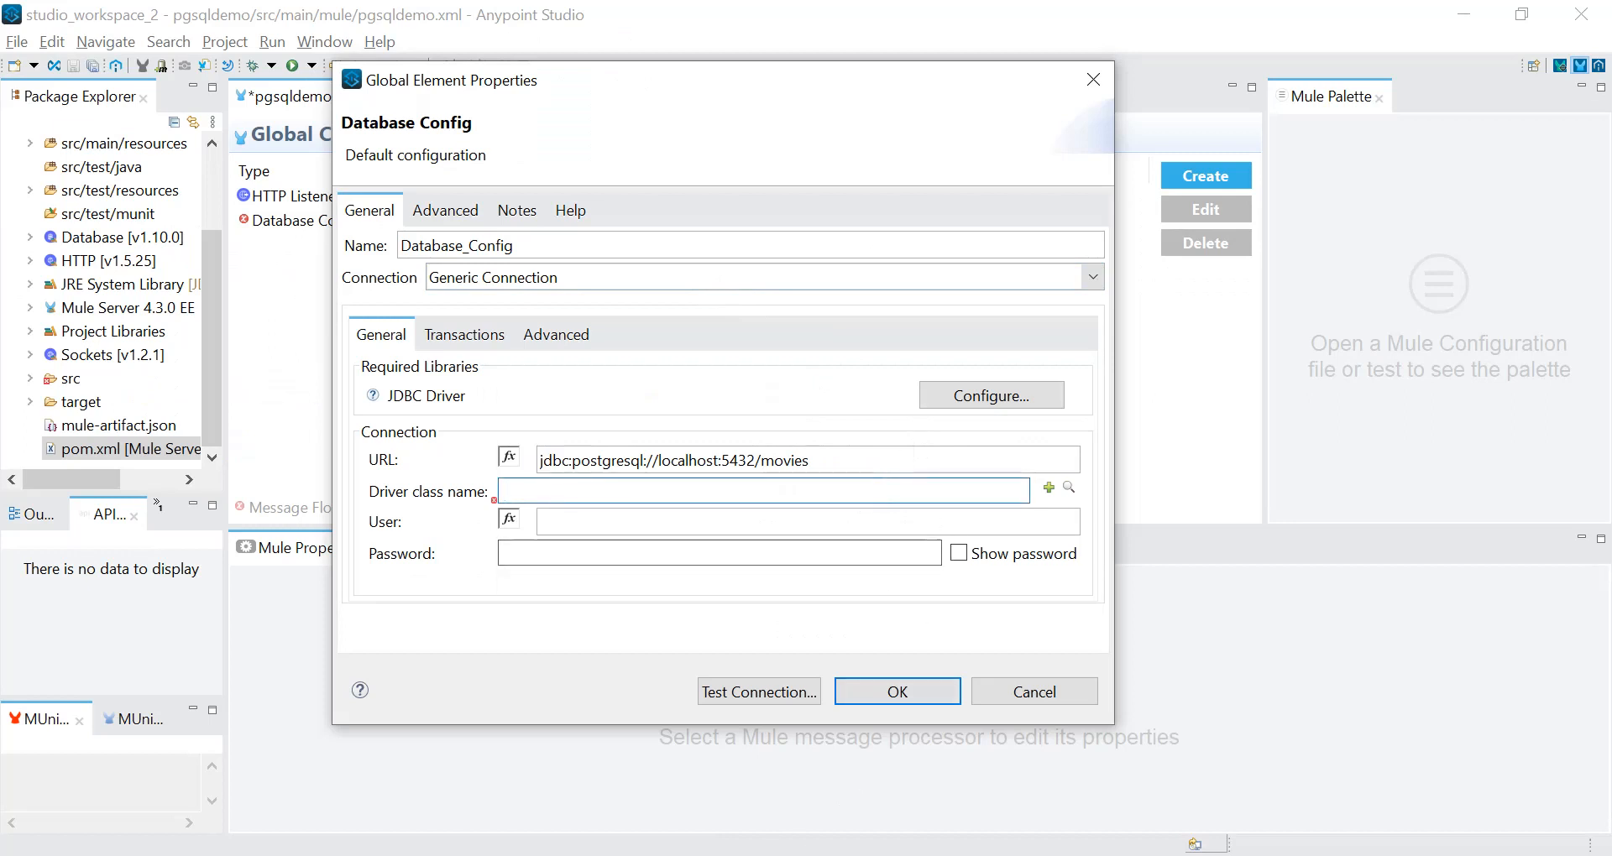
pyautogui.click(647, 855)
pyautogui.moveTo(631, 395); pyautogui.dragTo(360, 386)
pyautogui.hotkey('ctrl', 'c')
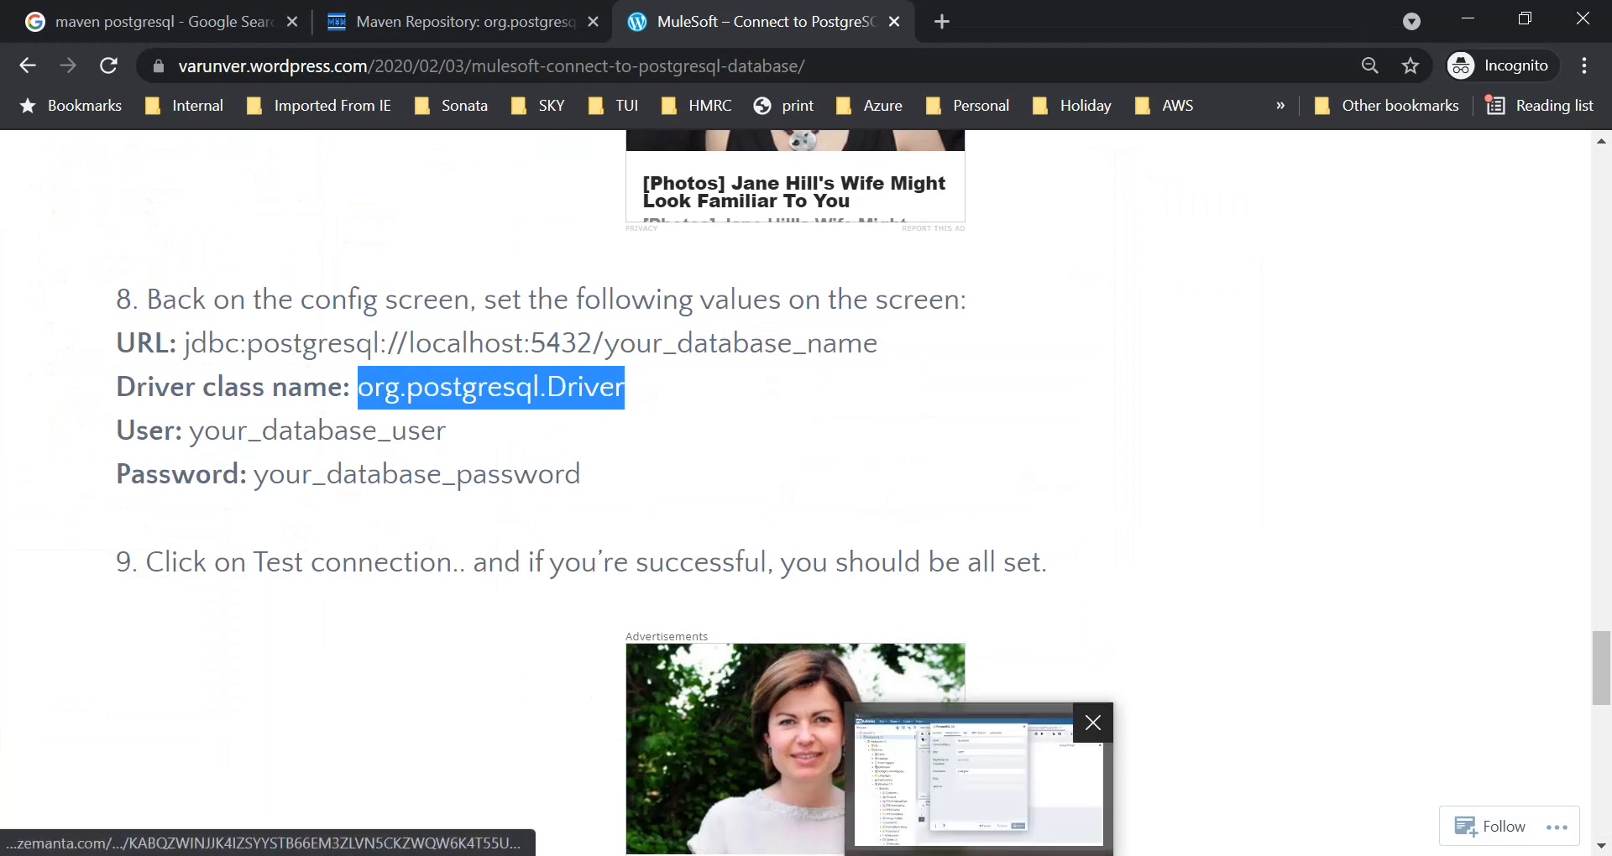
pyautogui.click(892, 855)
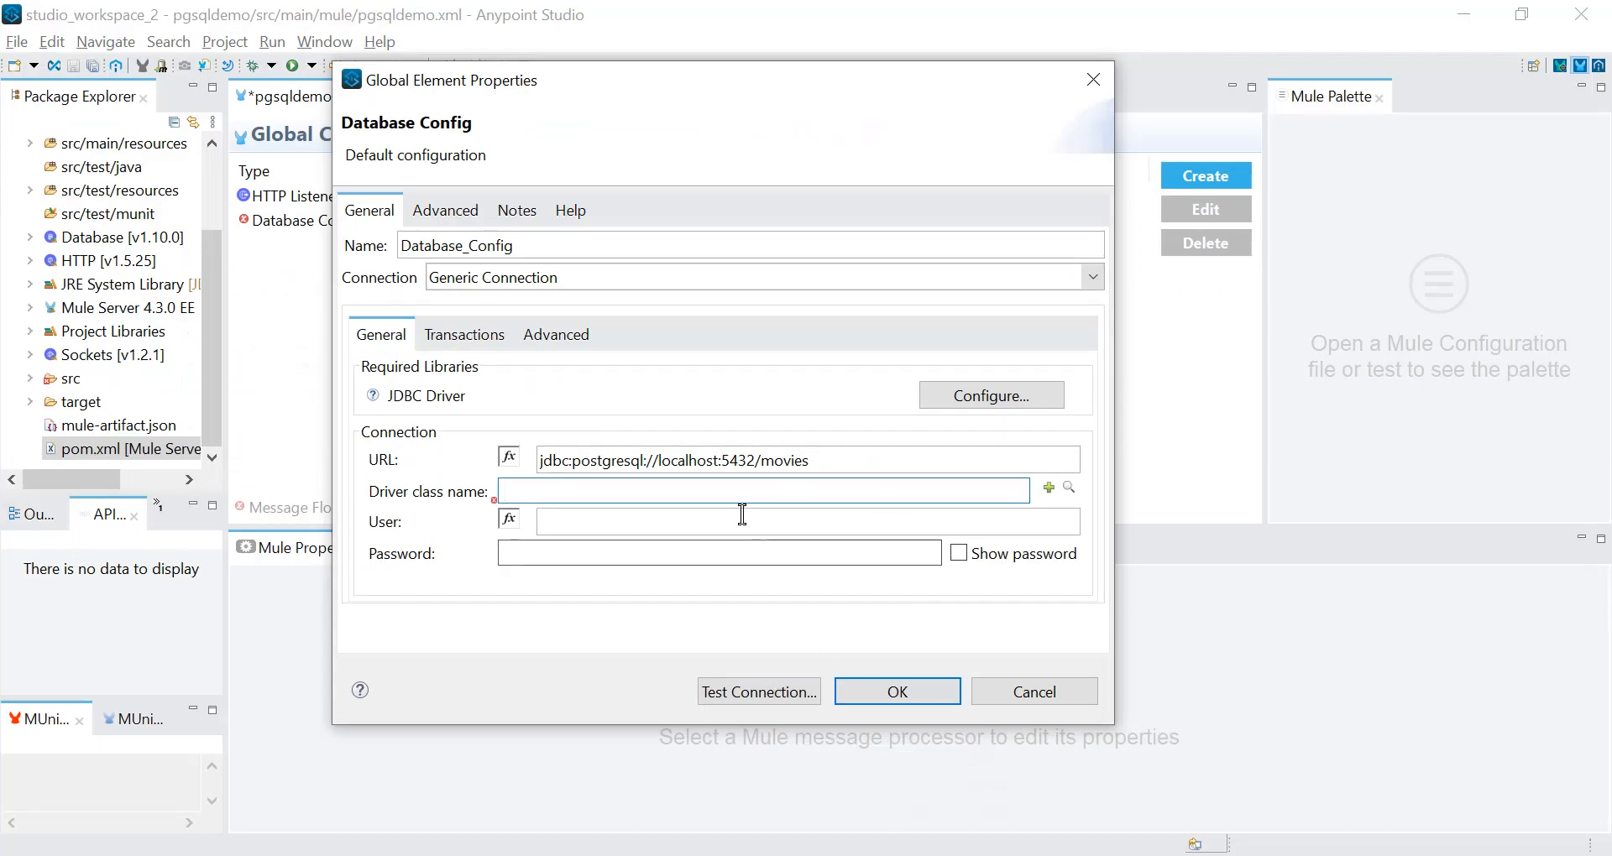
pyautogui.hotkey('ctrl', 'v')
# Copy the username postgres from pgAdmin's server properties and enter it as the Database_Config user in Anypoint Studio.
pyautogui.click(718, 521)
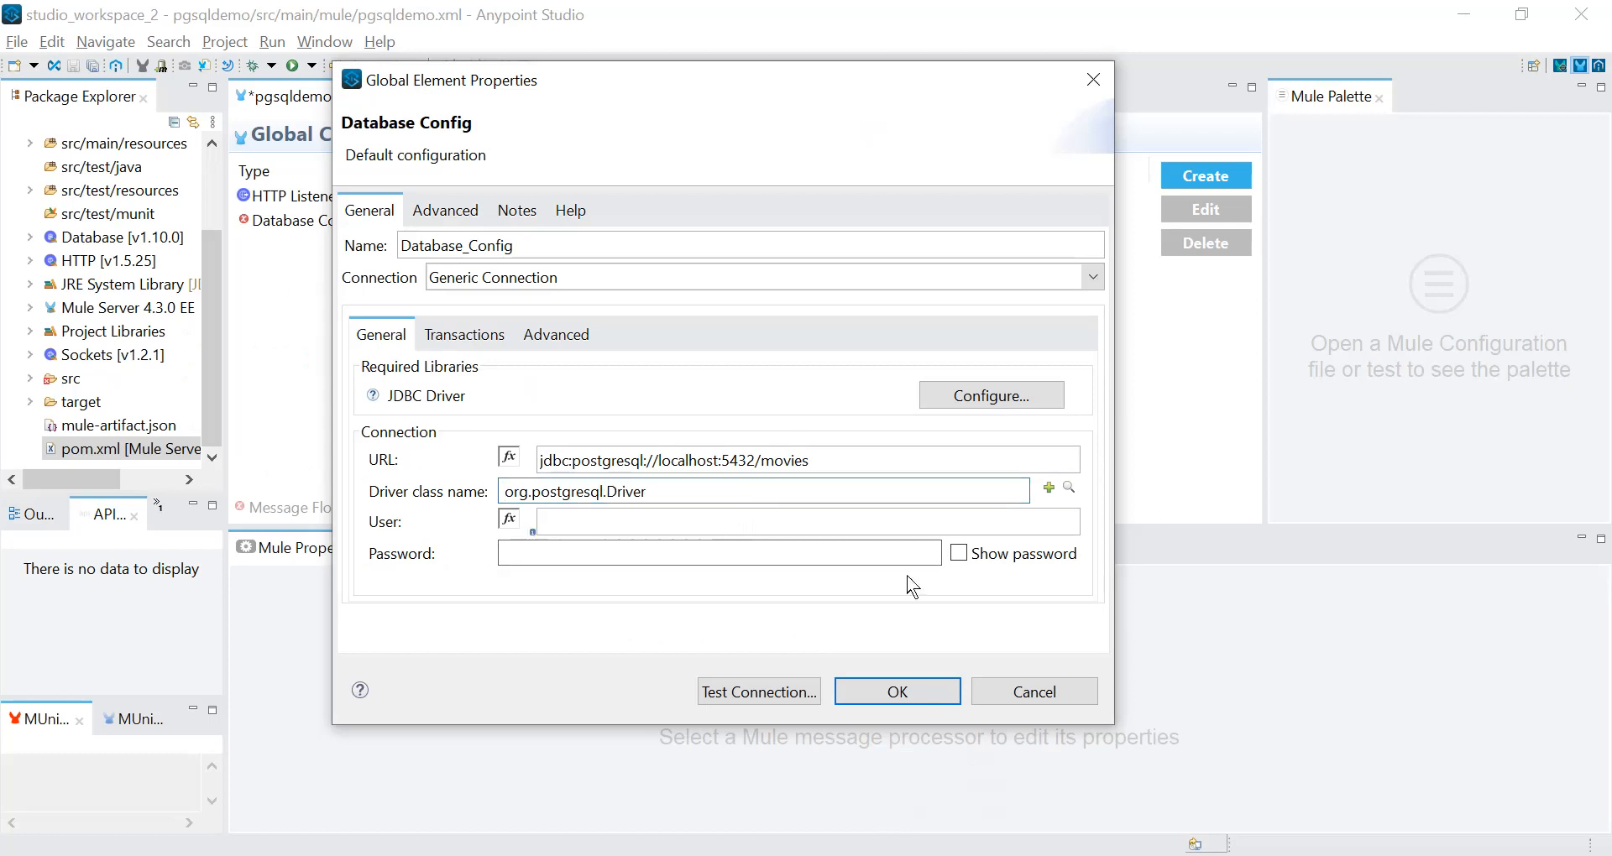
pyautogui.hotkey('alt', 'Tab')
pyautogui.doubleClick(749, 369)
pyautogui.click(749, 369)
pyautogui.moveTo(743, 374); pyautogui.dragTo(670, 372)
pyautogui.hotkey('ctrl', 'c')
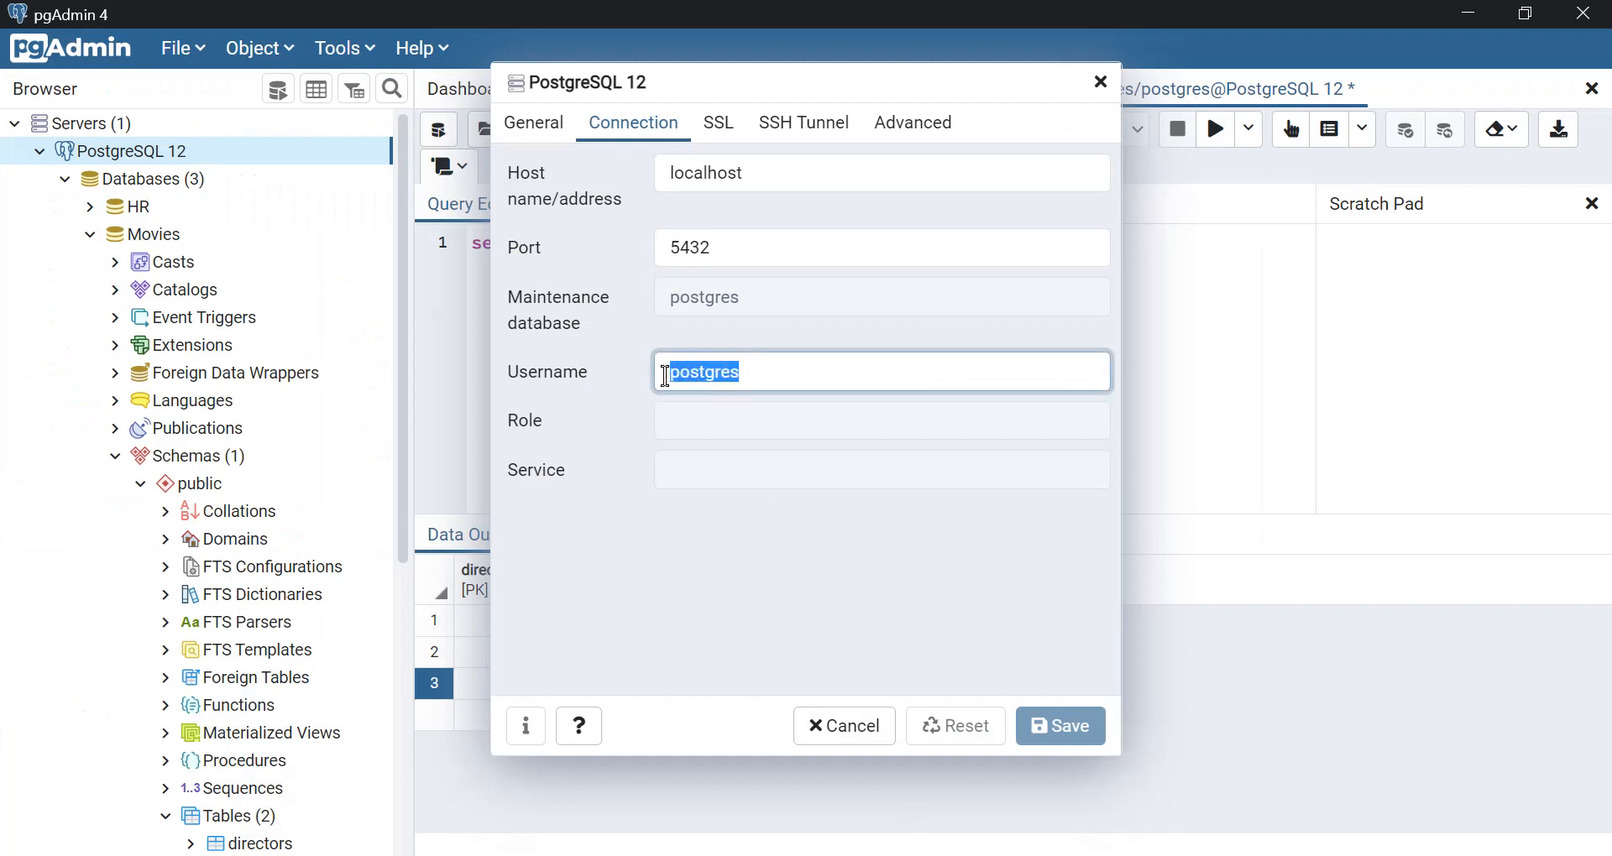
pyautogui.hotkey('alt', 'Tab')
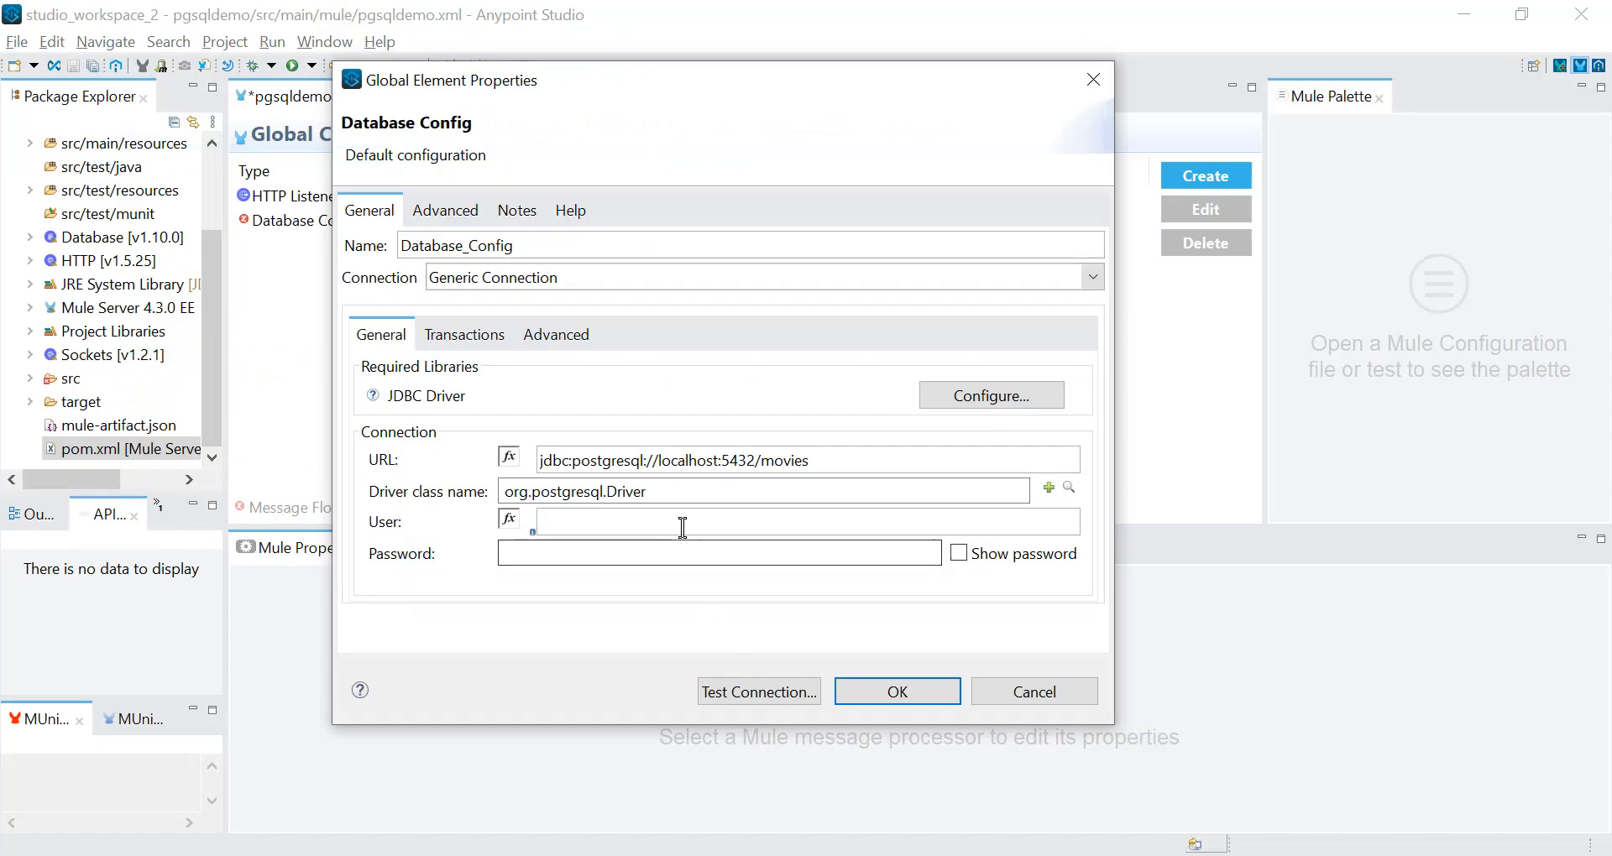
pyautogui.hotkey('ctrl', 'v')
# Enter the database password in Database_Config and test the connection.
pyautogui.click(671, 551)
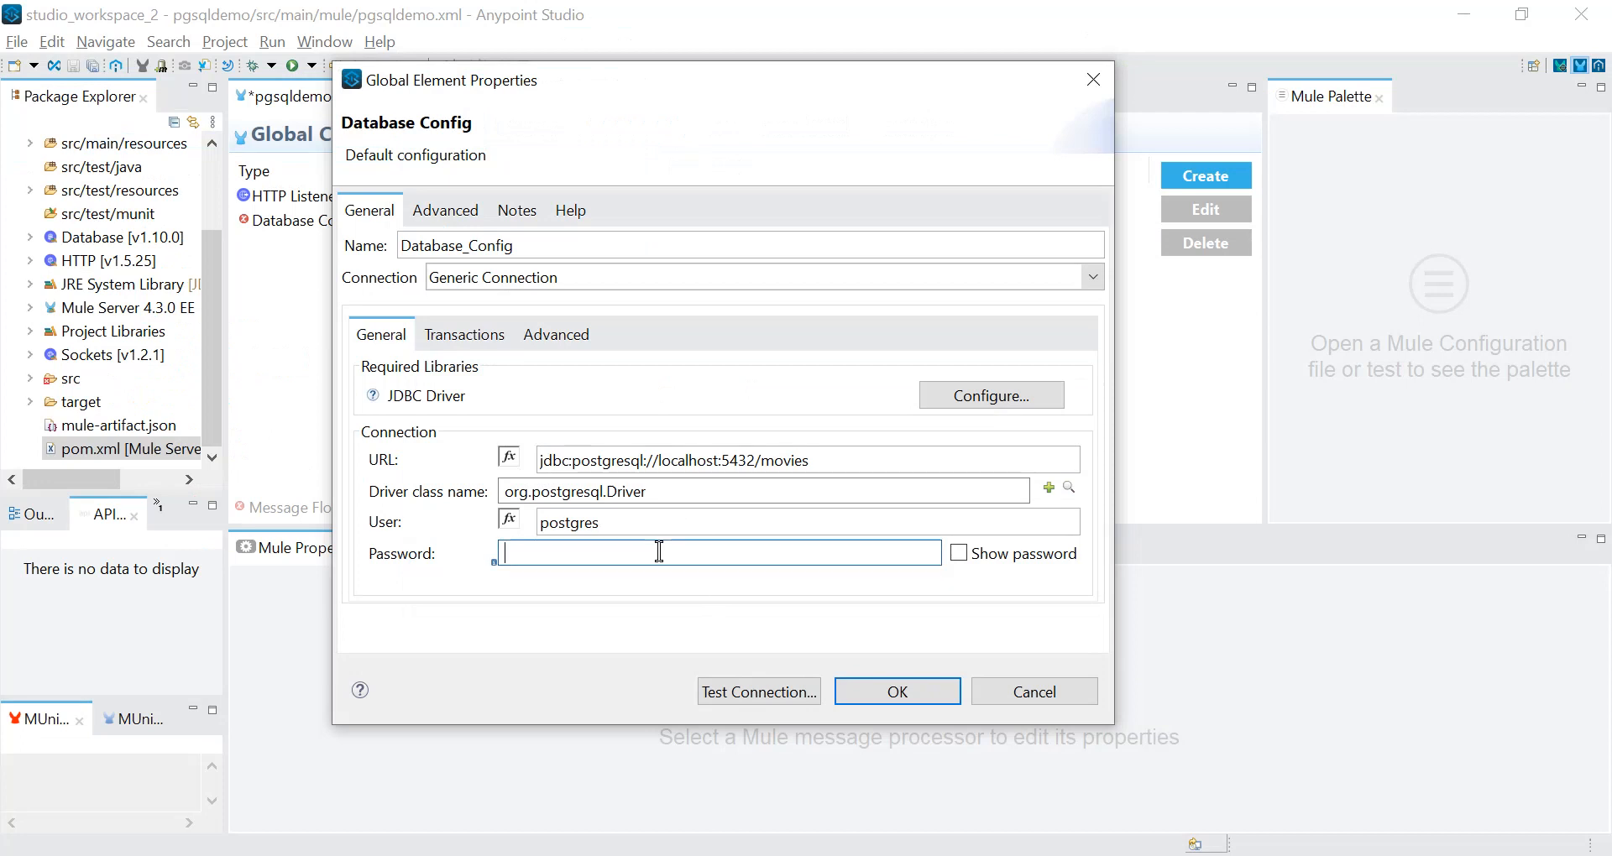
pyautogui.write('●●')
pyautogui.click(774, 703)
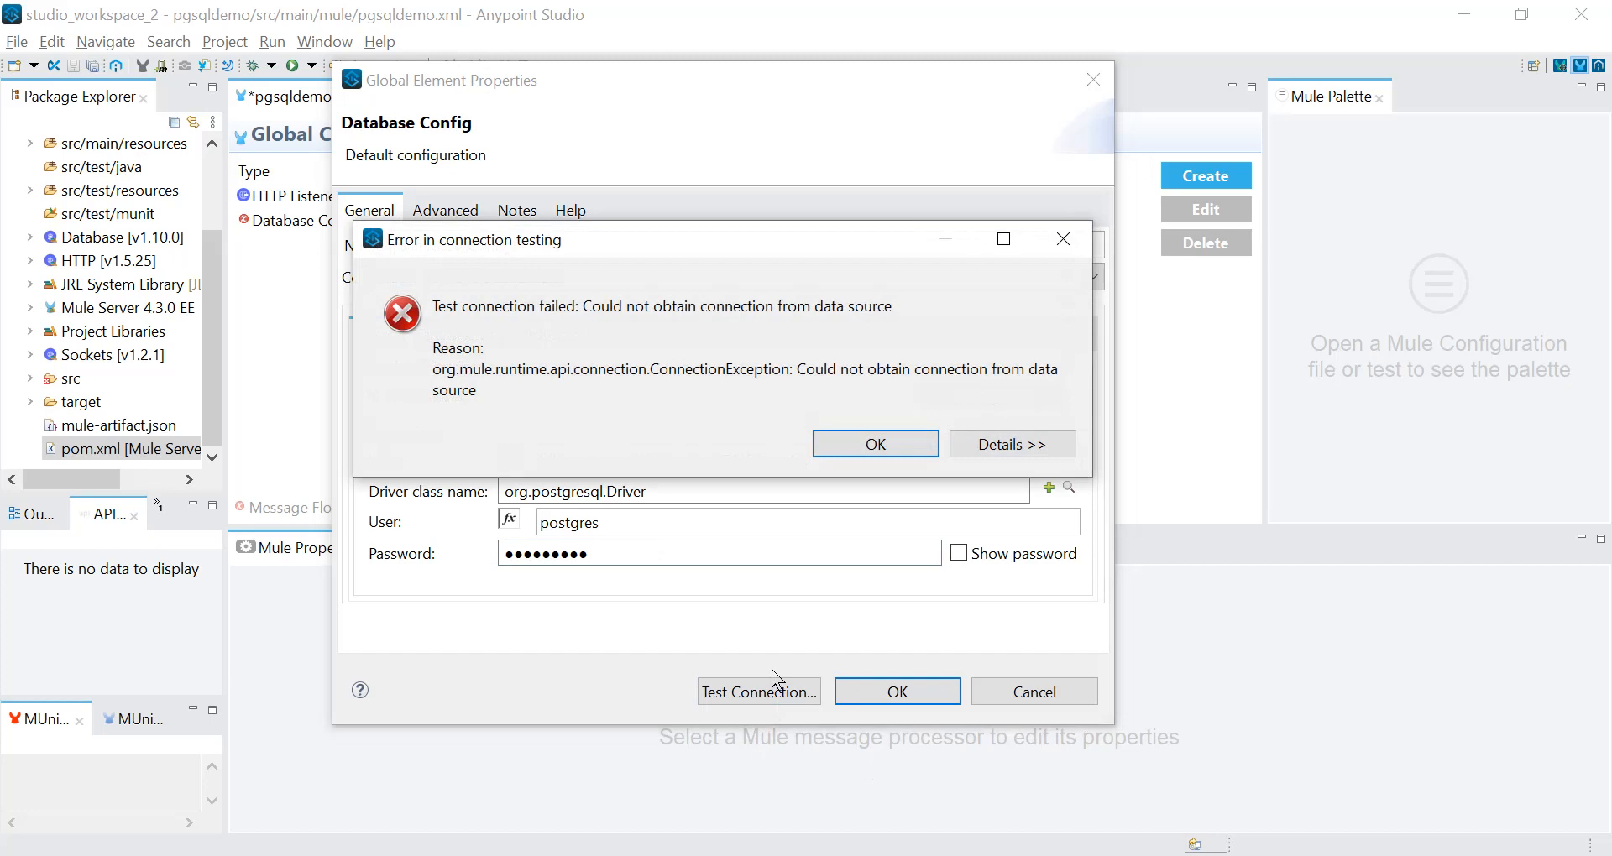
# Test the Database_Config connection again and examine the error details for the cause of the failure.
pyautogui.click(875, 444)
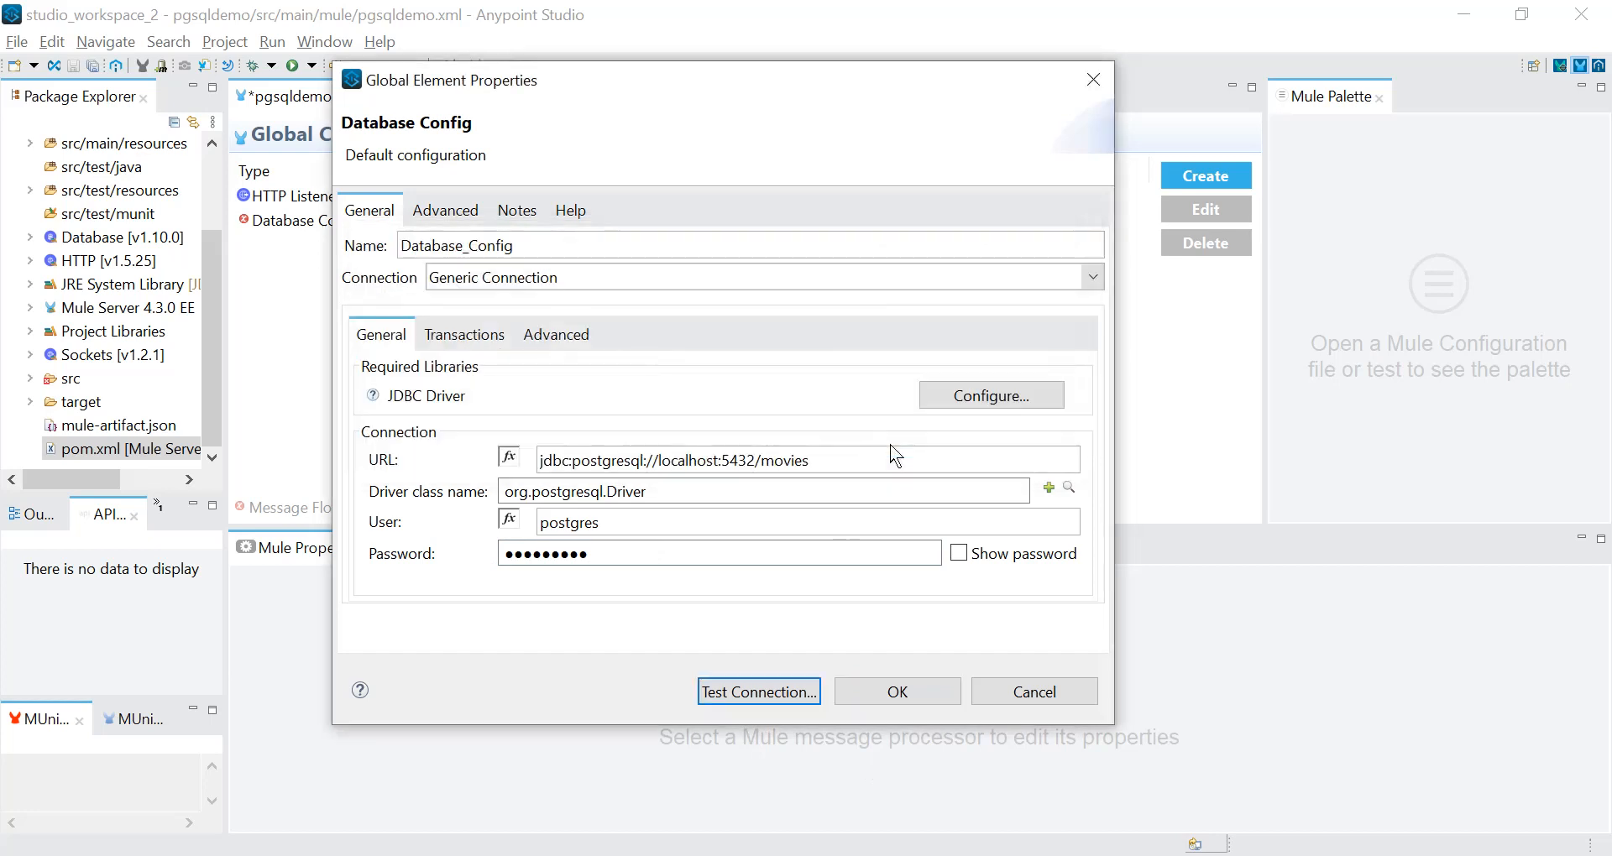
pyautogui.click(747, 695)
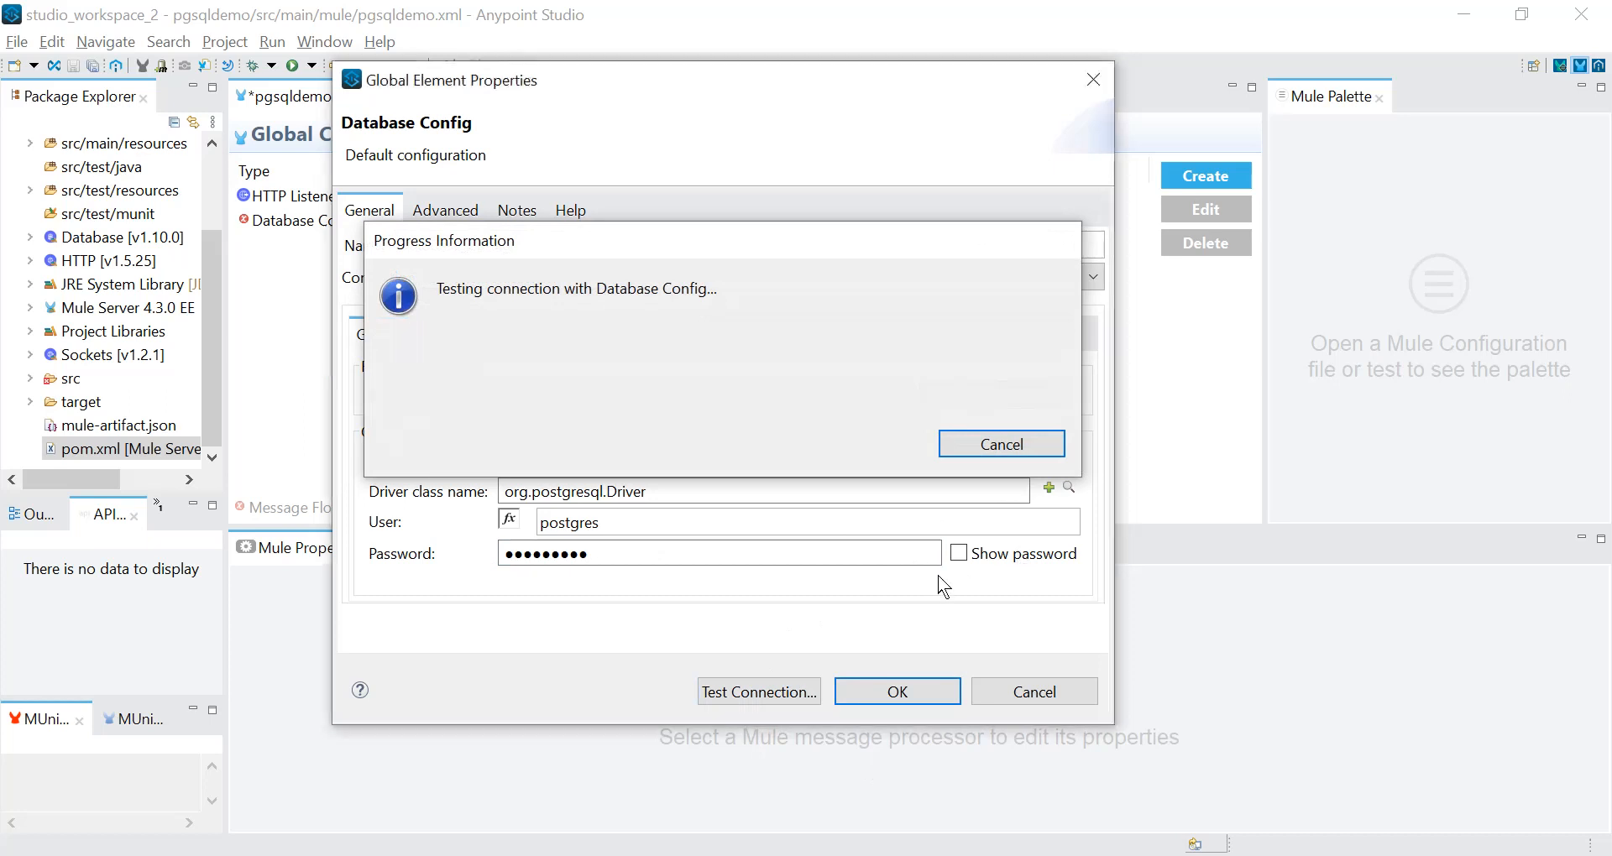
pyautogui.click(1022, 450)
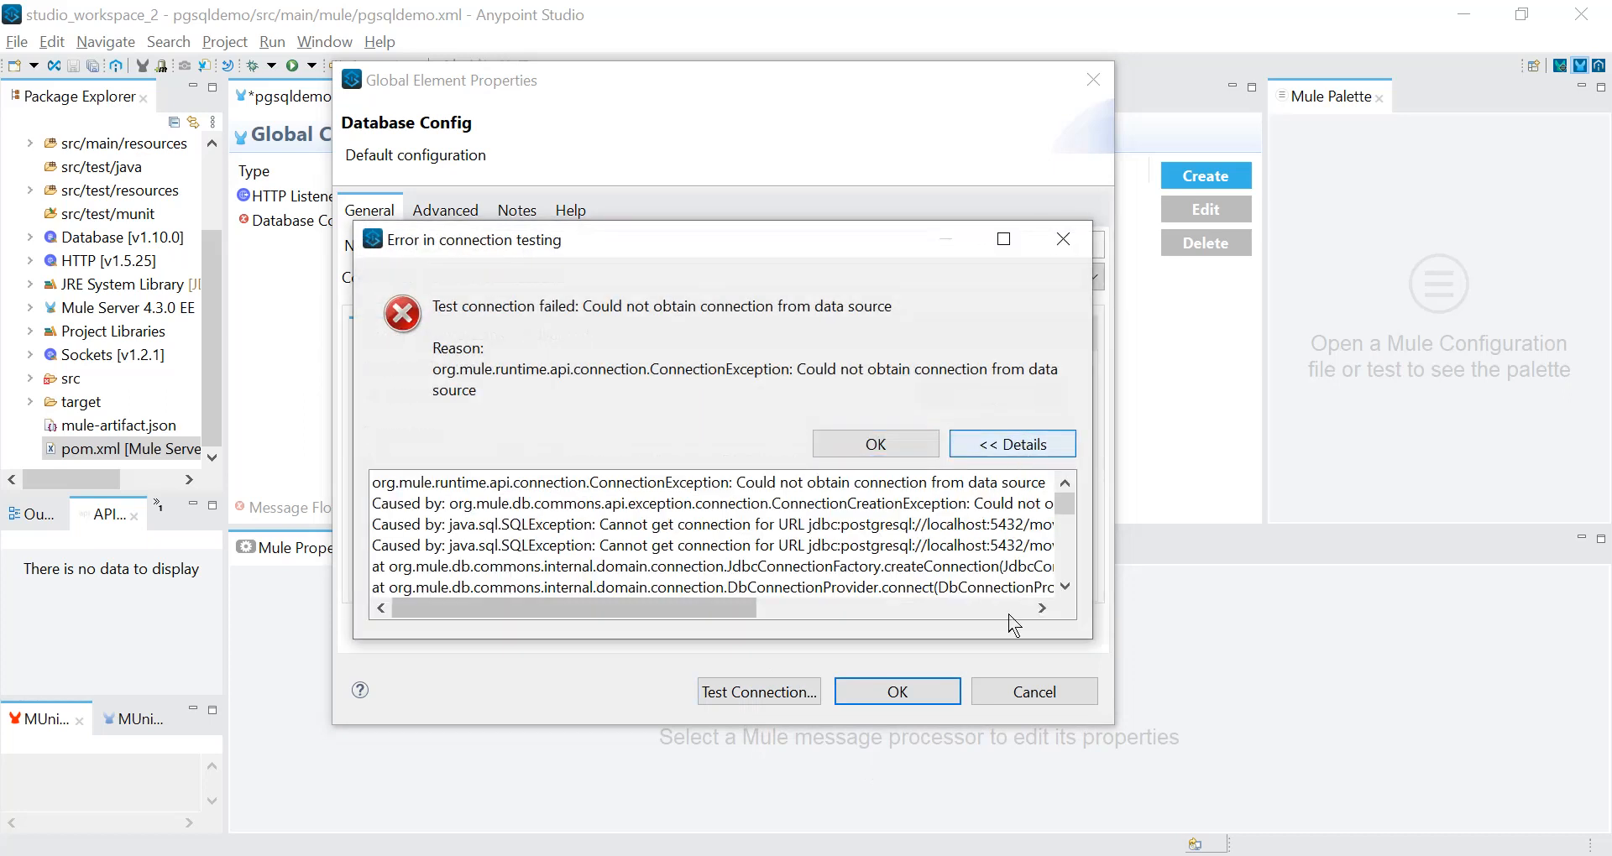
pyautogui.moveTo(726, 608); pyautogui.dragTo(961, 606)
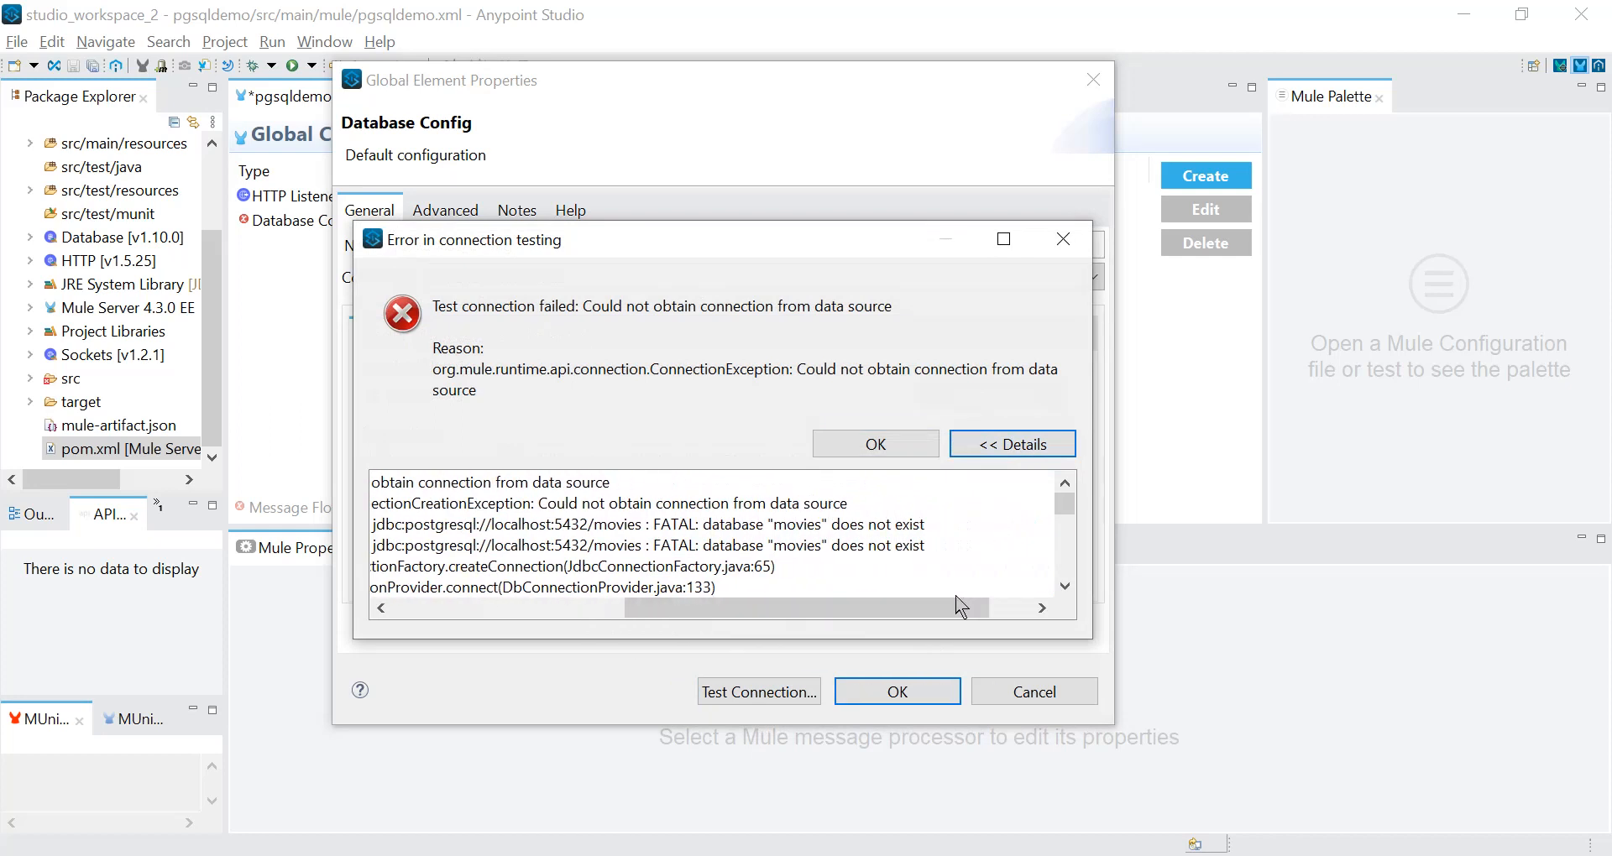
pyautogui.click(656, 527)
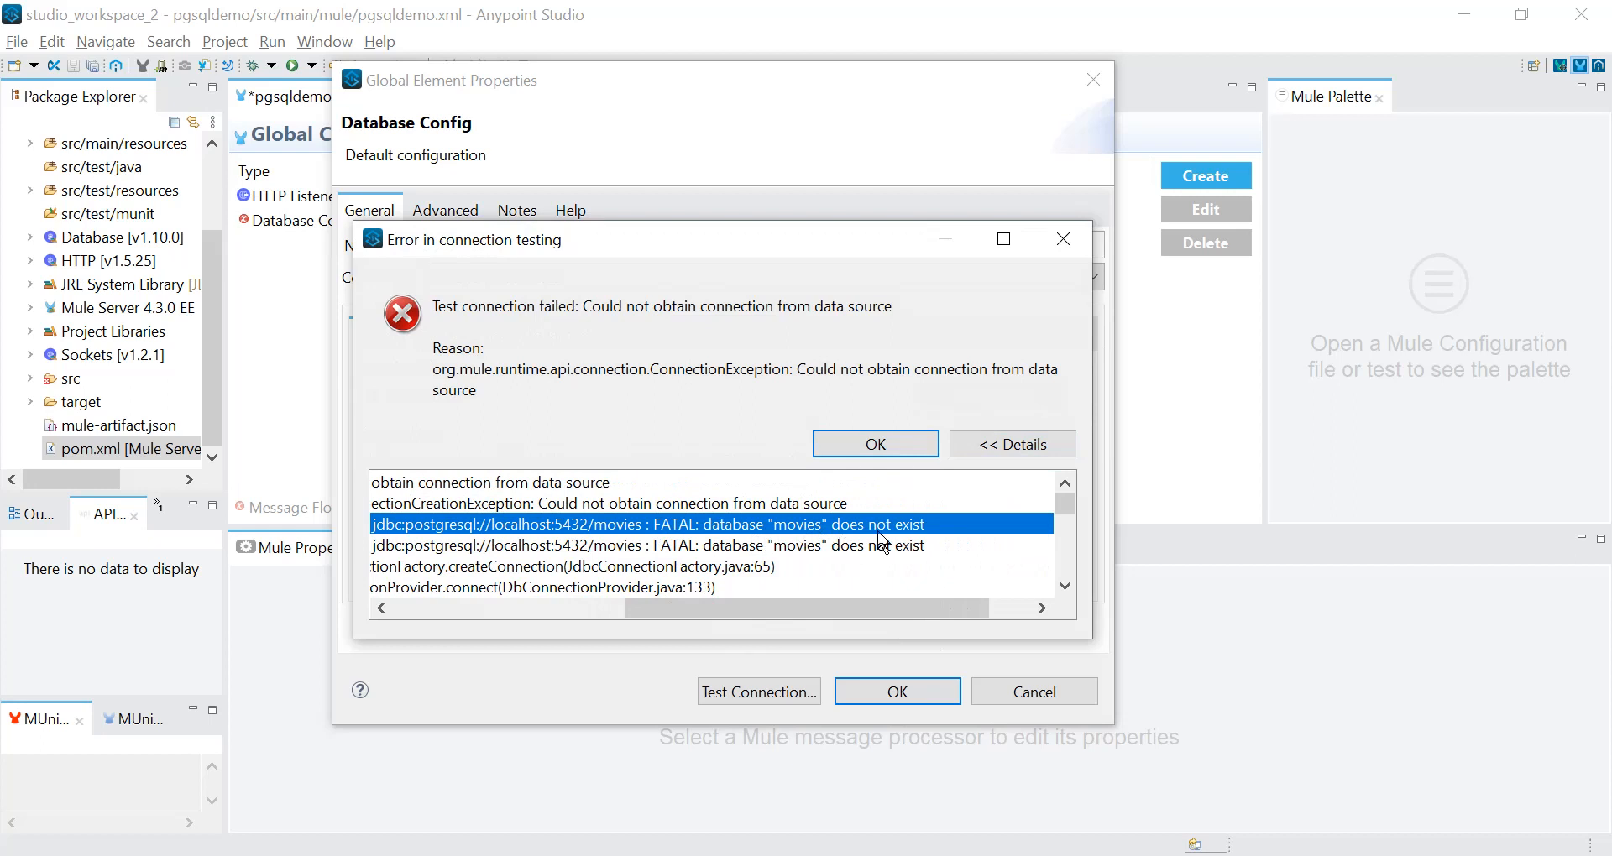
# Check the exact spelling of the movie database's name in pgAdmin, then return to Anypoint Studio and dismiss the connection error.
pyautogui.click(923, 855)
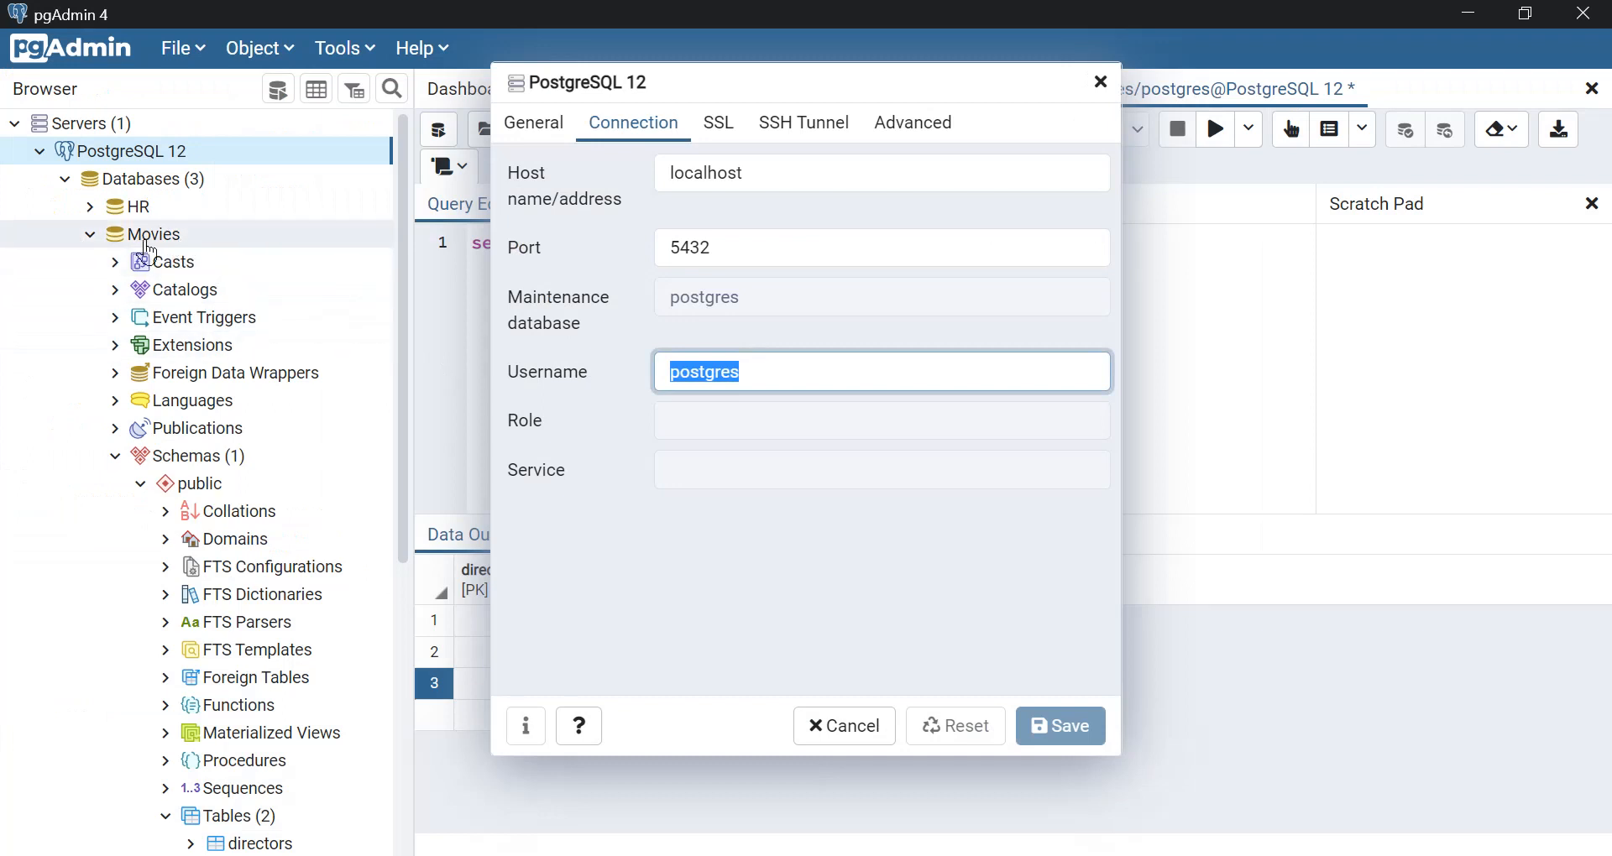
pyautogui.moveTo(893, 854)
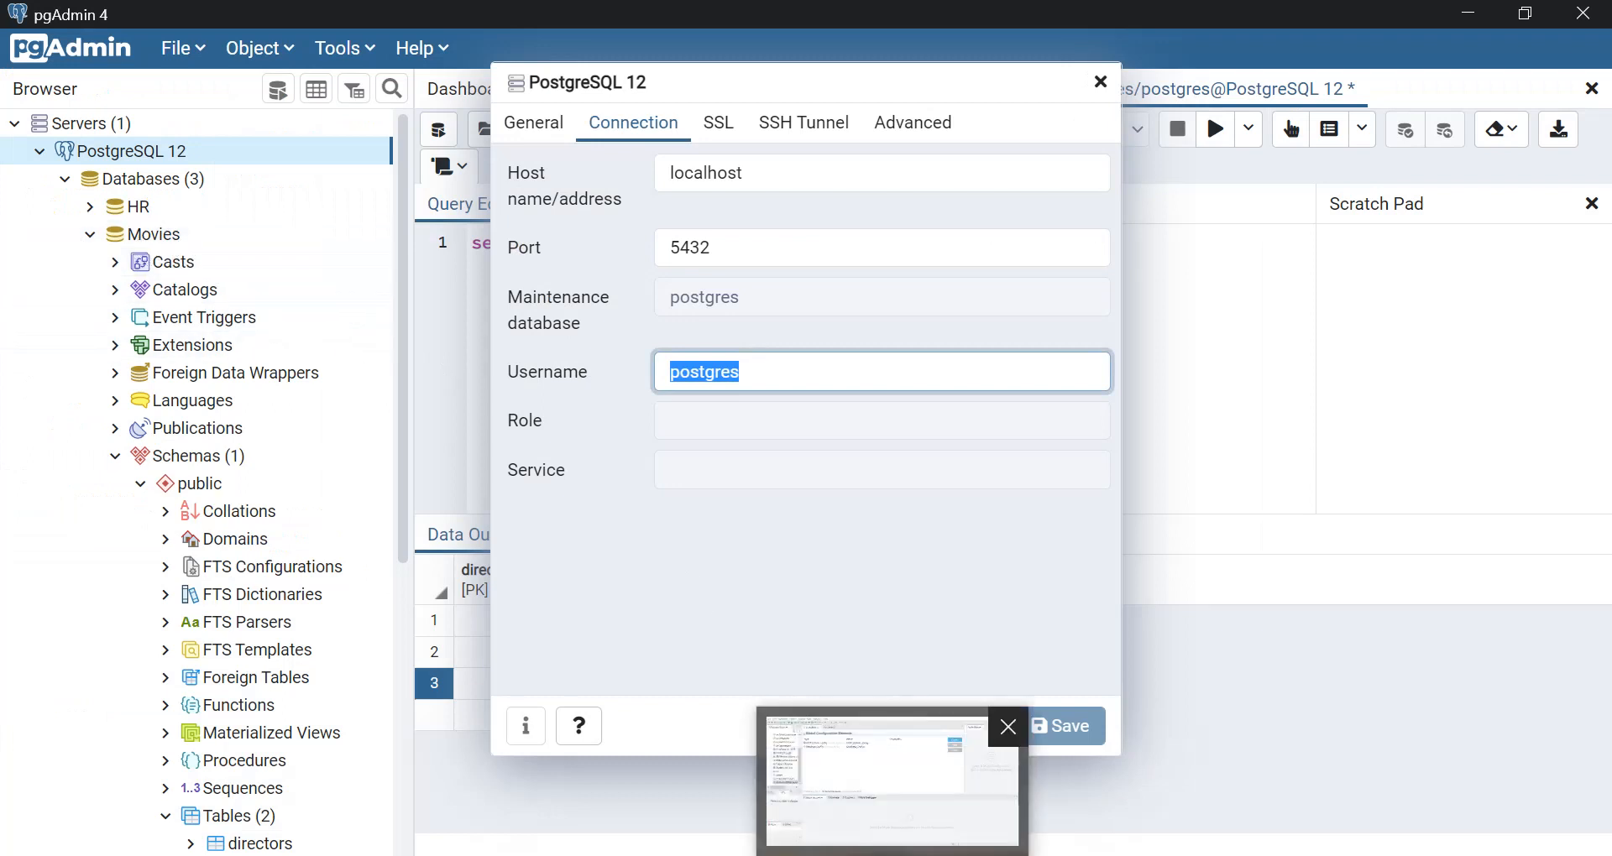
pyautogui.click(892, 810)
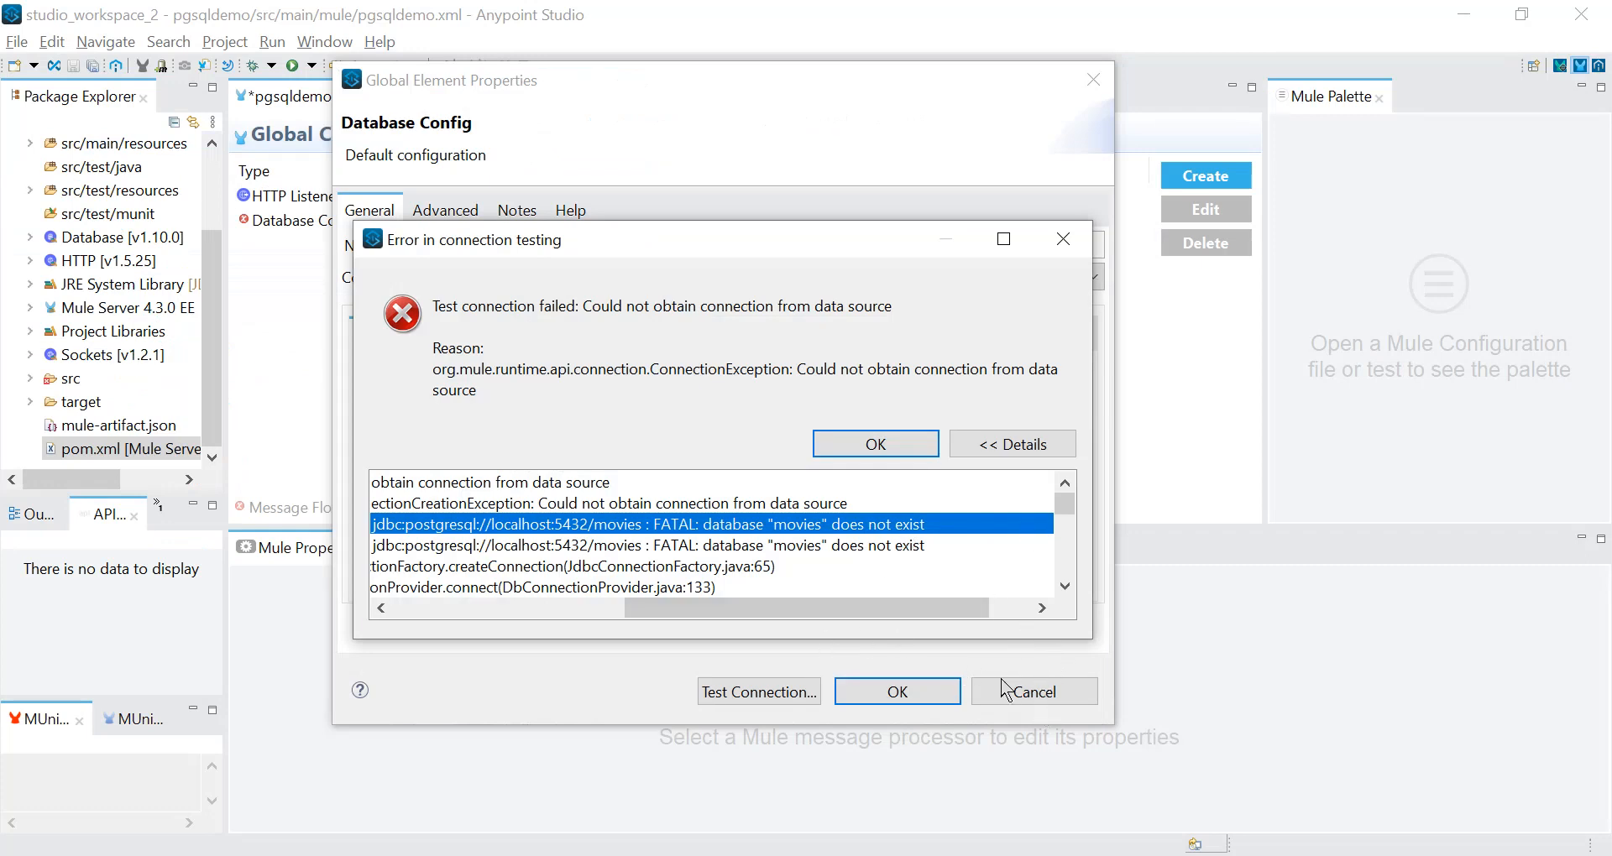
pyautogui.click(1063, 239)
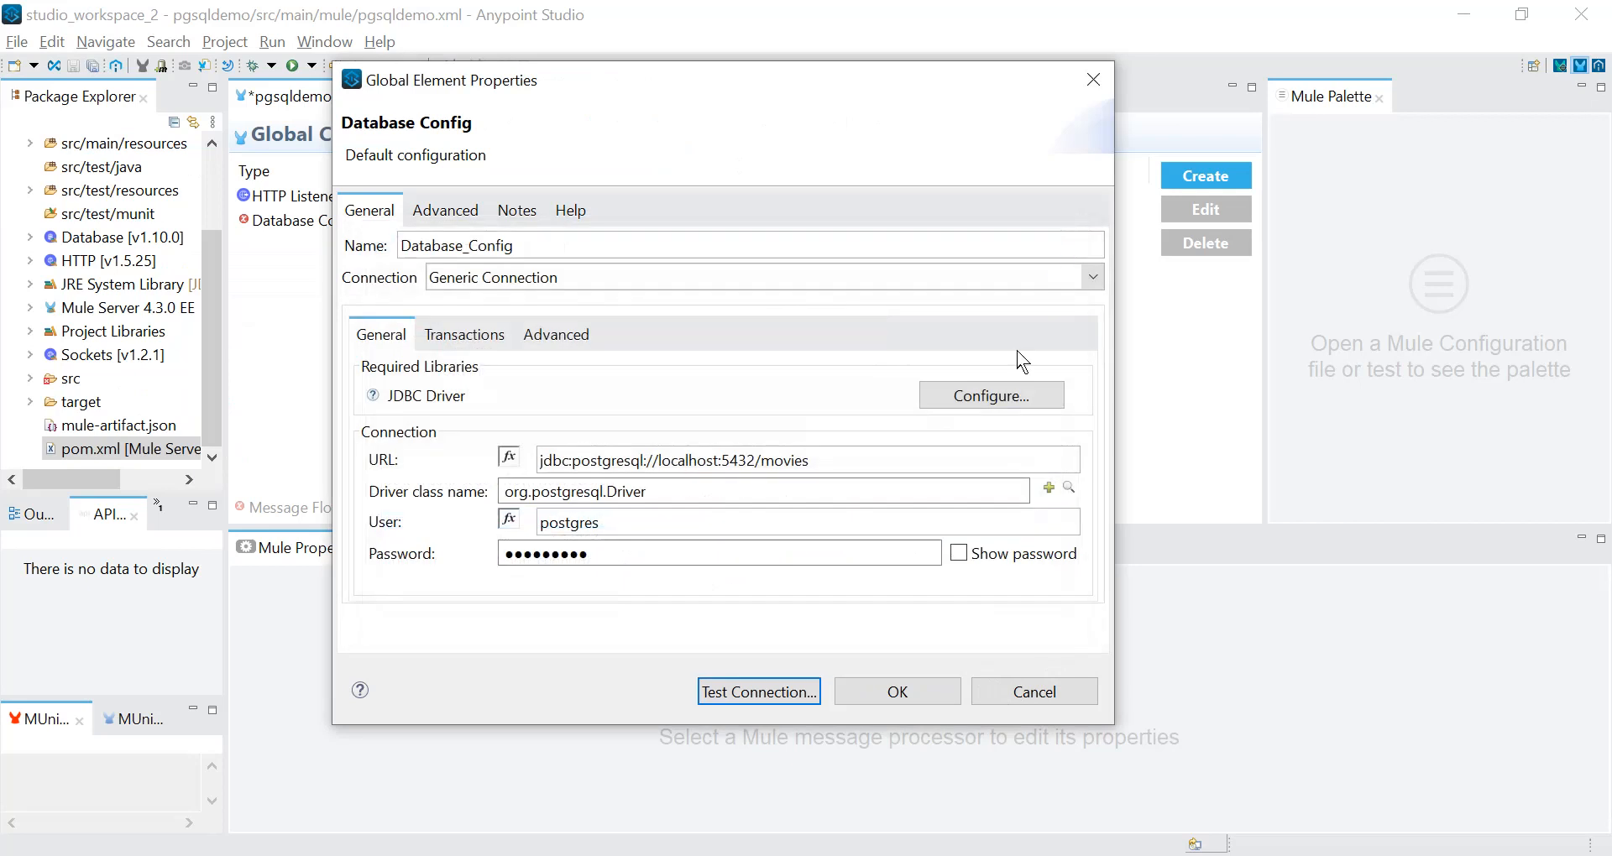
# Correct the Database_Config URL to jdbc:postgresql://localhost:5432/Movies, test the connection and save the configuration.
pyautogui.click(773, 456)
pyautogui.press('BackSpace')
pyautogui.write('M')
pyautogui.click(783, 693)
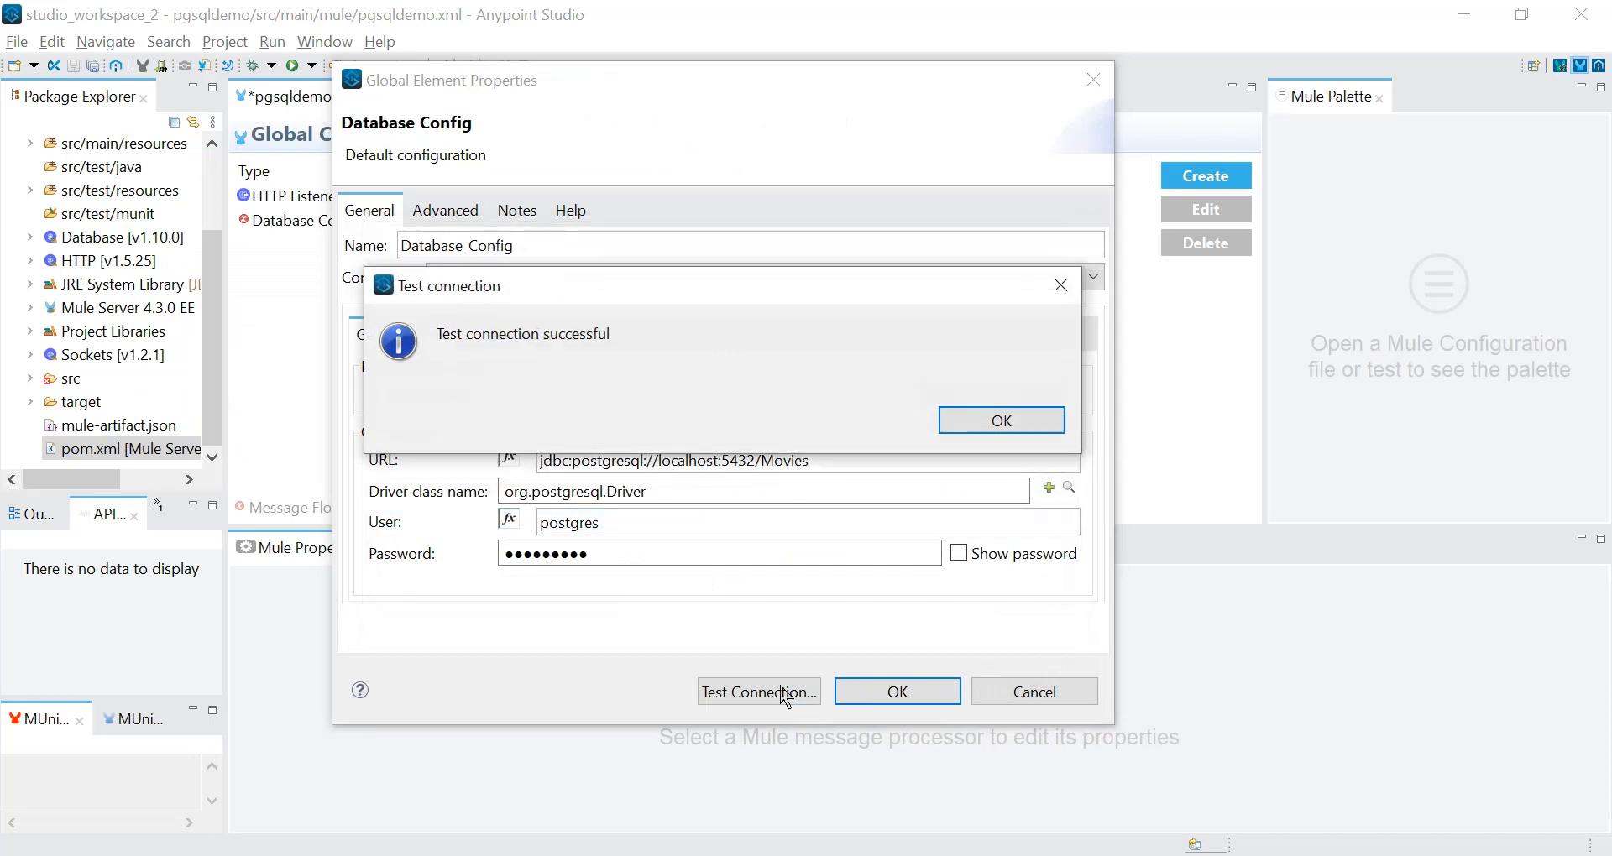
pyautogui.click(1002, 421)
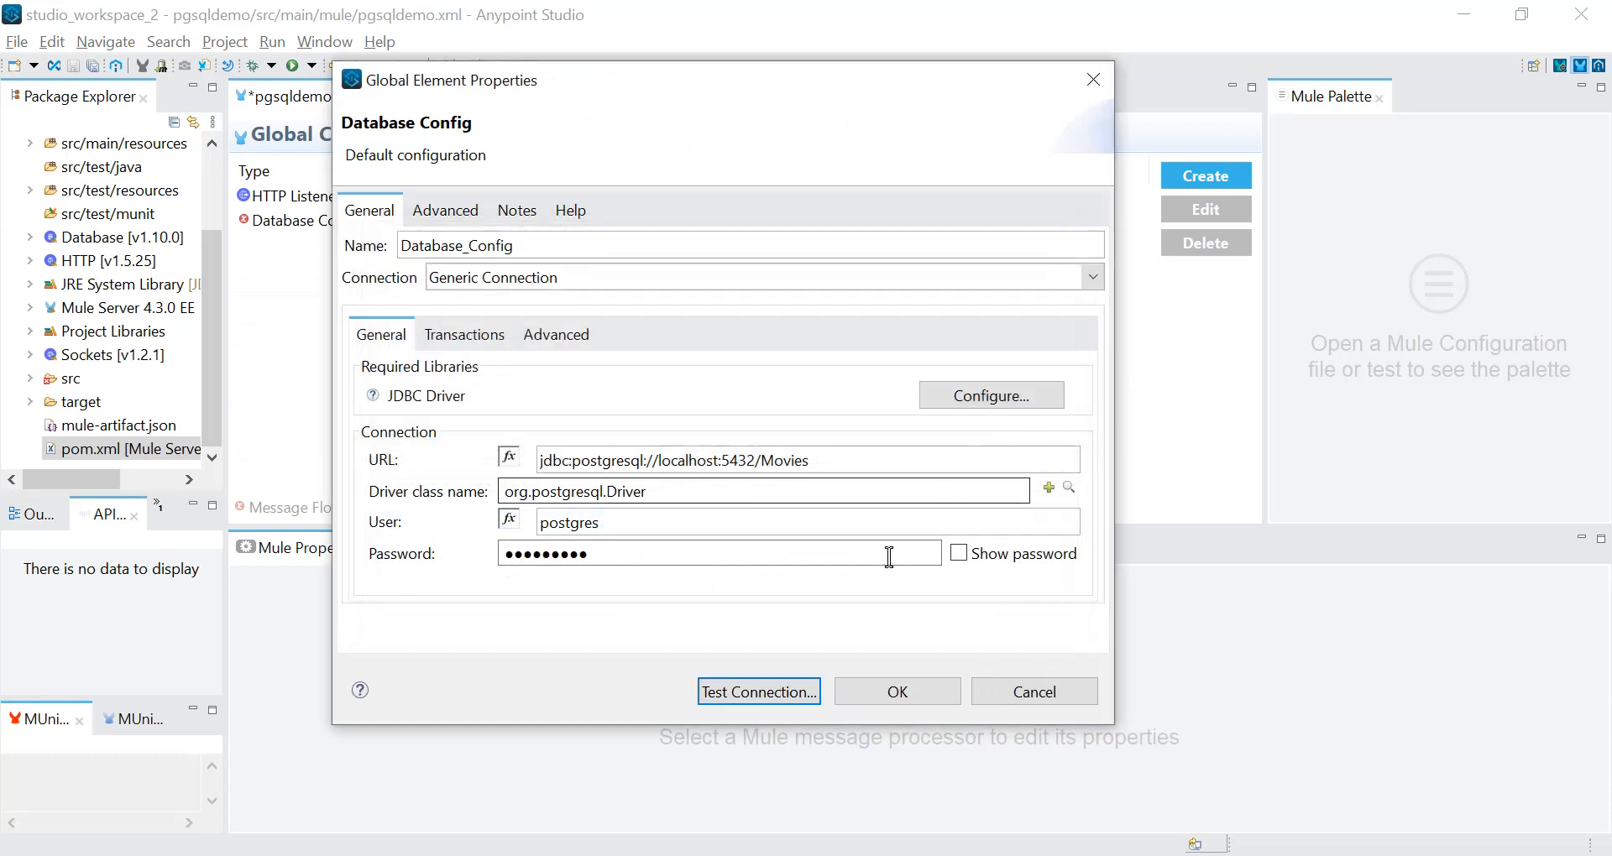
pyautogui.click(890, 699)
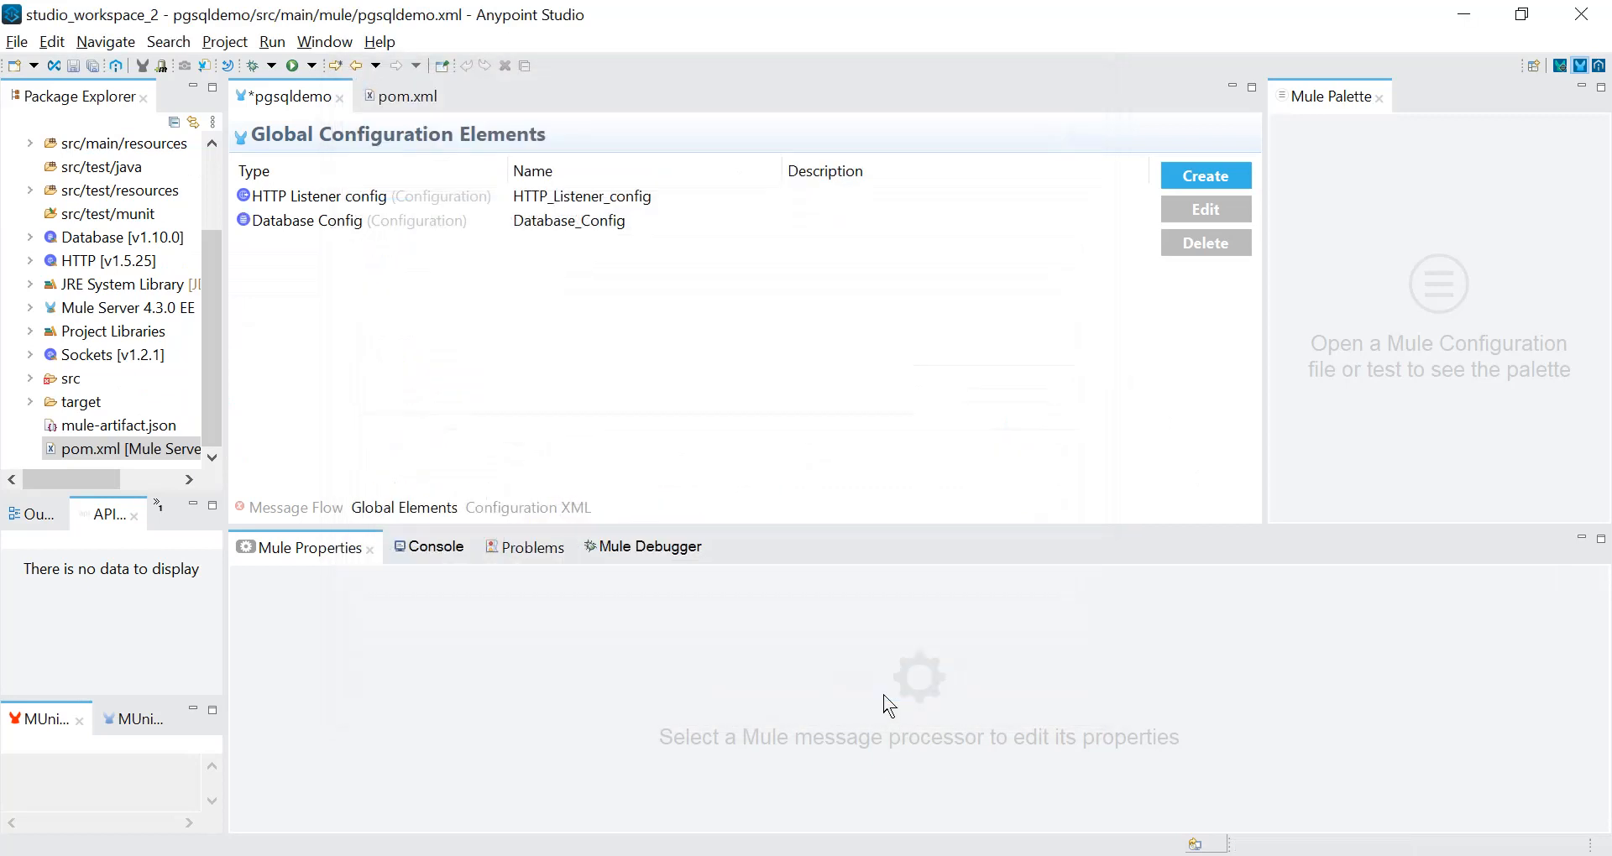
# Copy the query select * from public.directors from pgAdmin into the Select component's SQL query text in Anypoint Studio and save the flow.
pyautogui.click(295, 510)
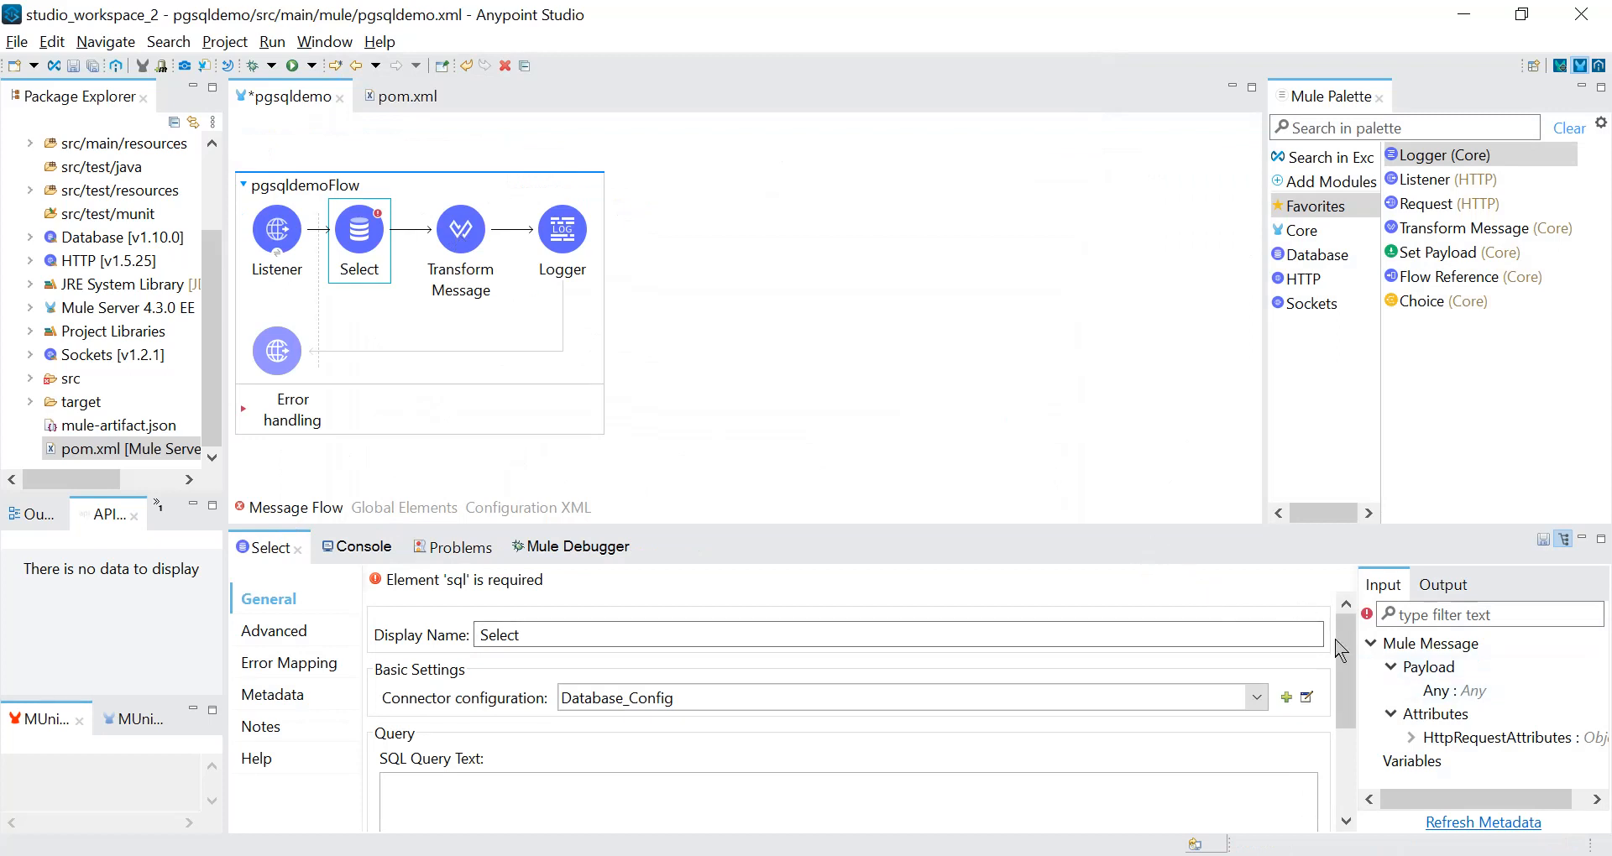
pyautogui.scroll(-2, 1343, 672)
pyautogui.click(861, 768)
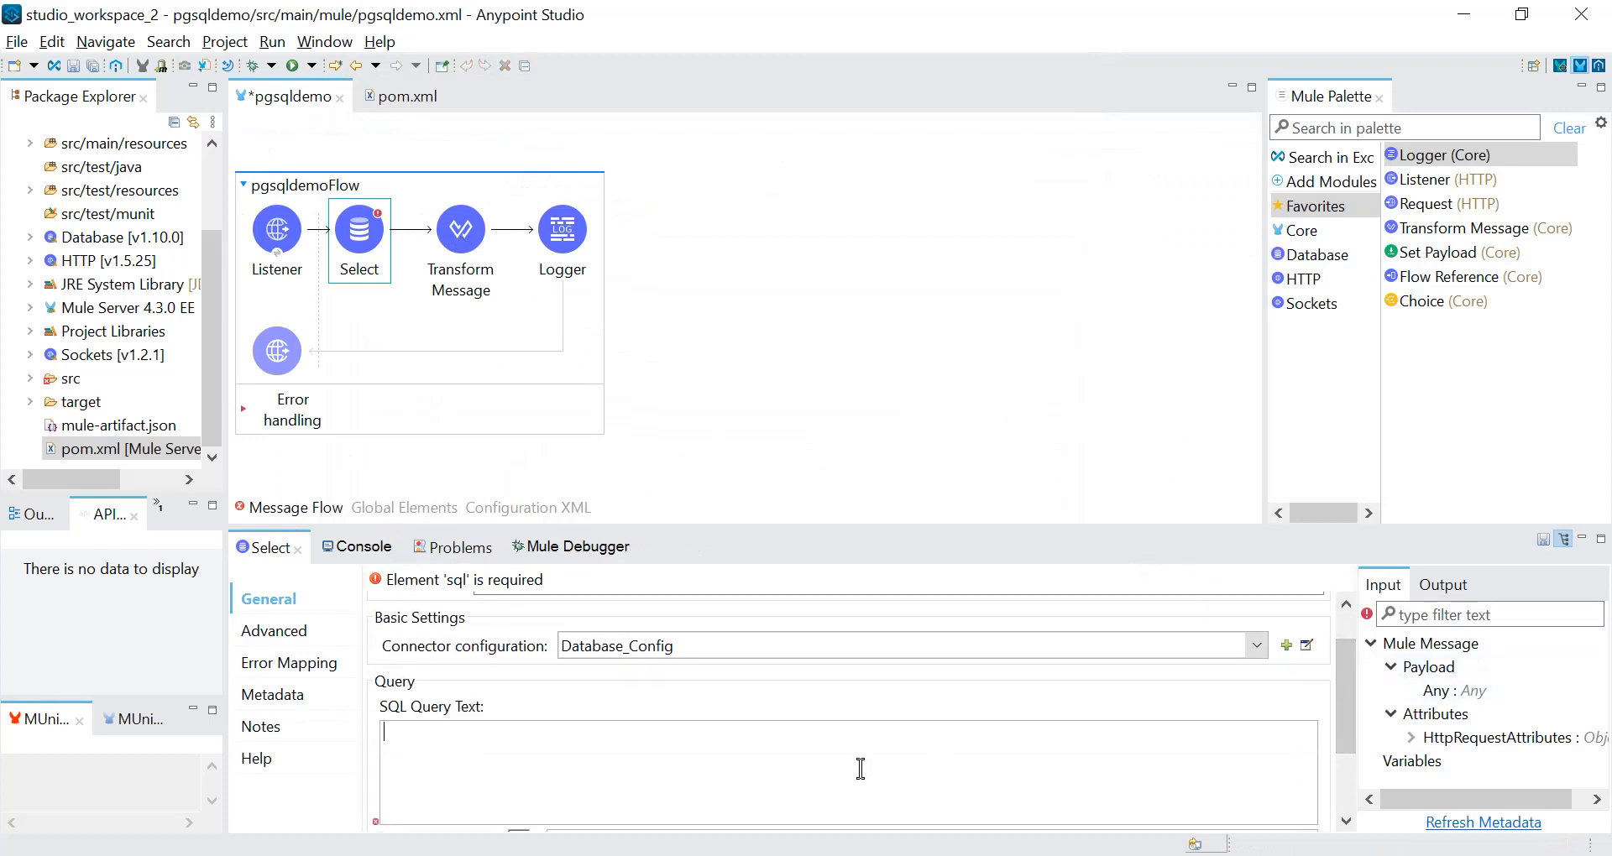
pyautogui.click(918, 855)
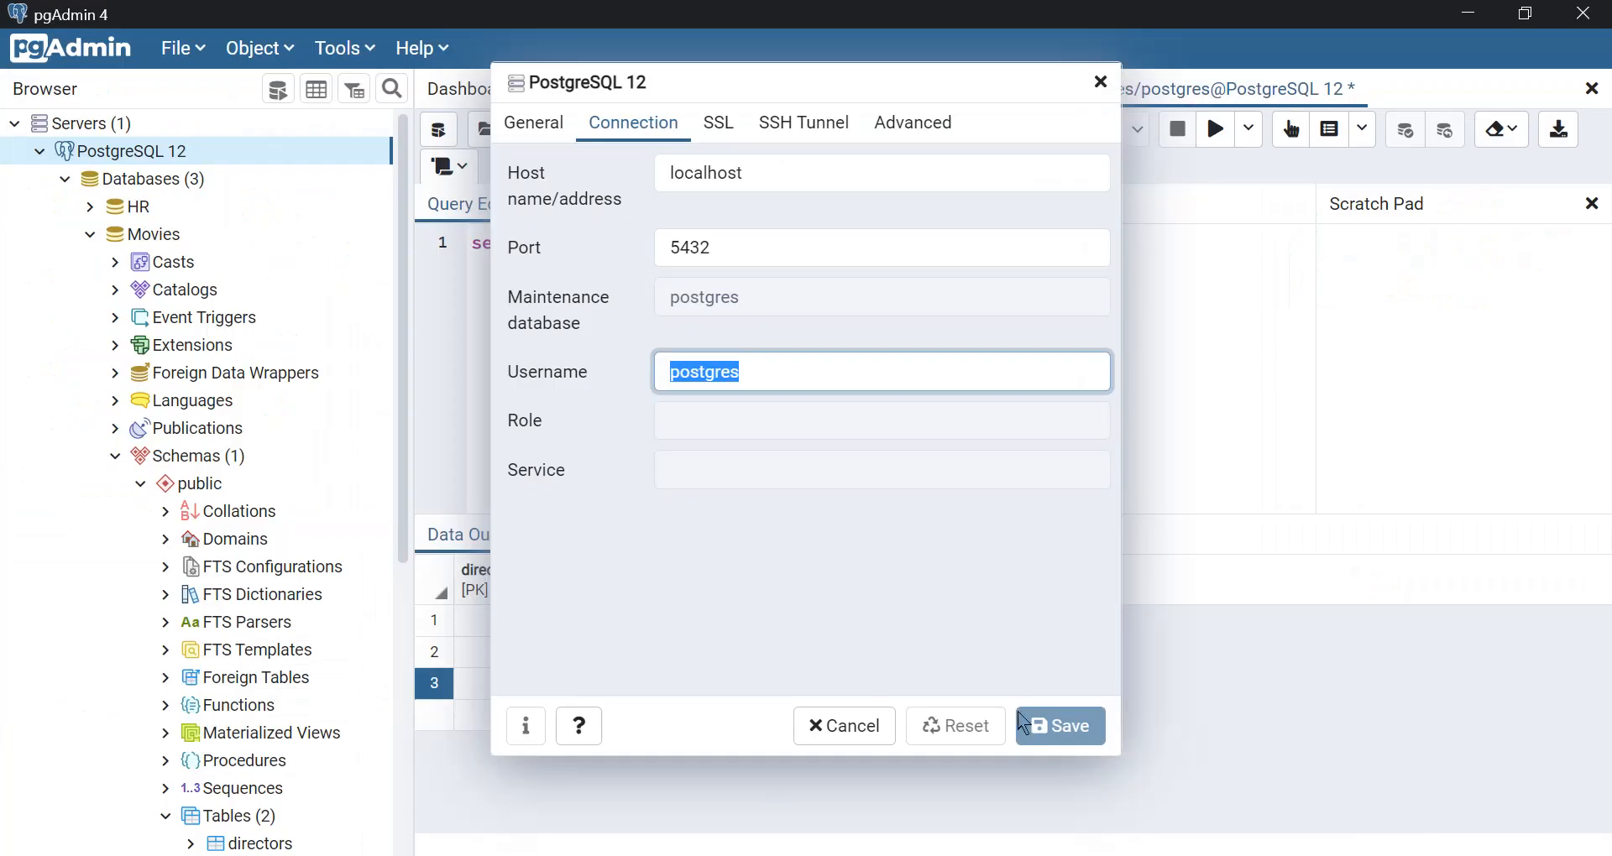
pyautogui.click(871, 743)
pyautogui.moveTo(801, 242); pyautogui.dragTo(479, 236)
pyautogui.hotkey('ctrl', 'c')
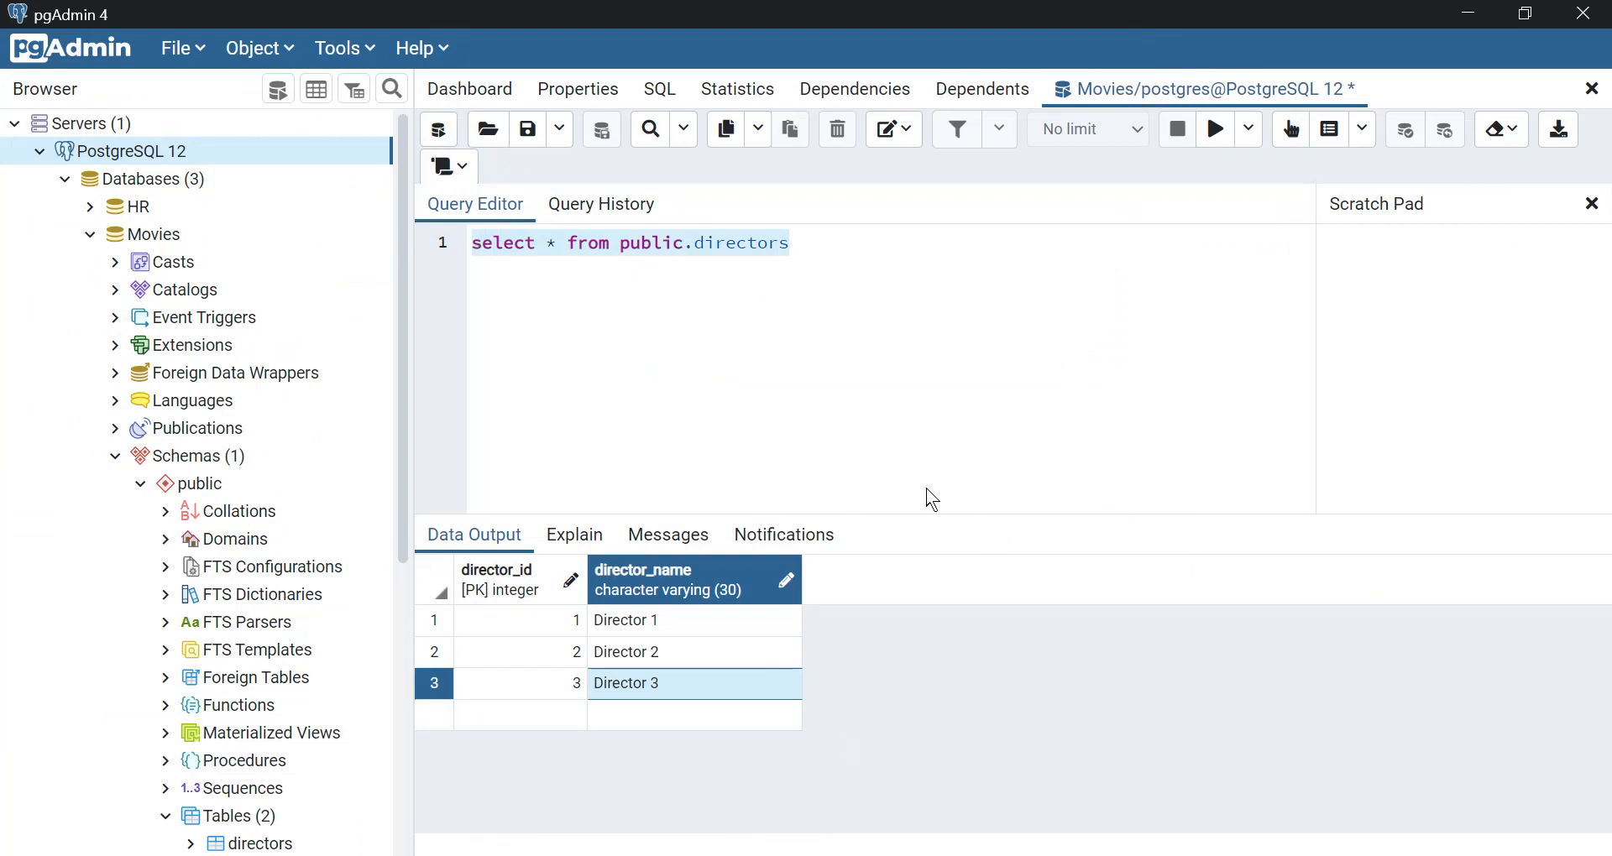
pyautogui.hotkey('alt', 'Tab')
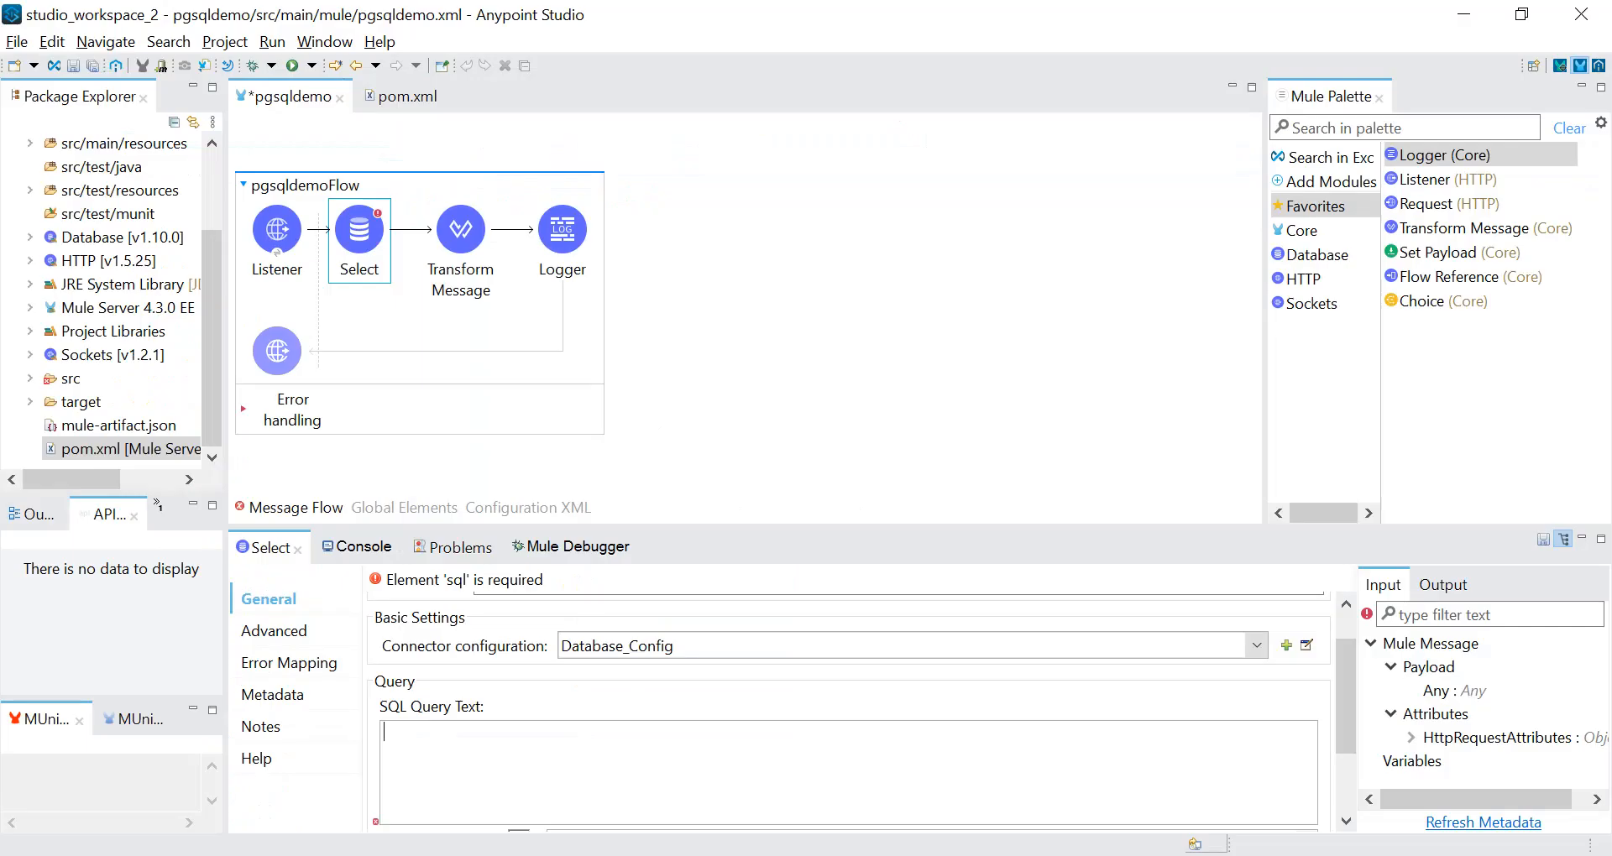
pyautogui.hotkey('ctrl', 'v')
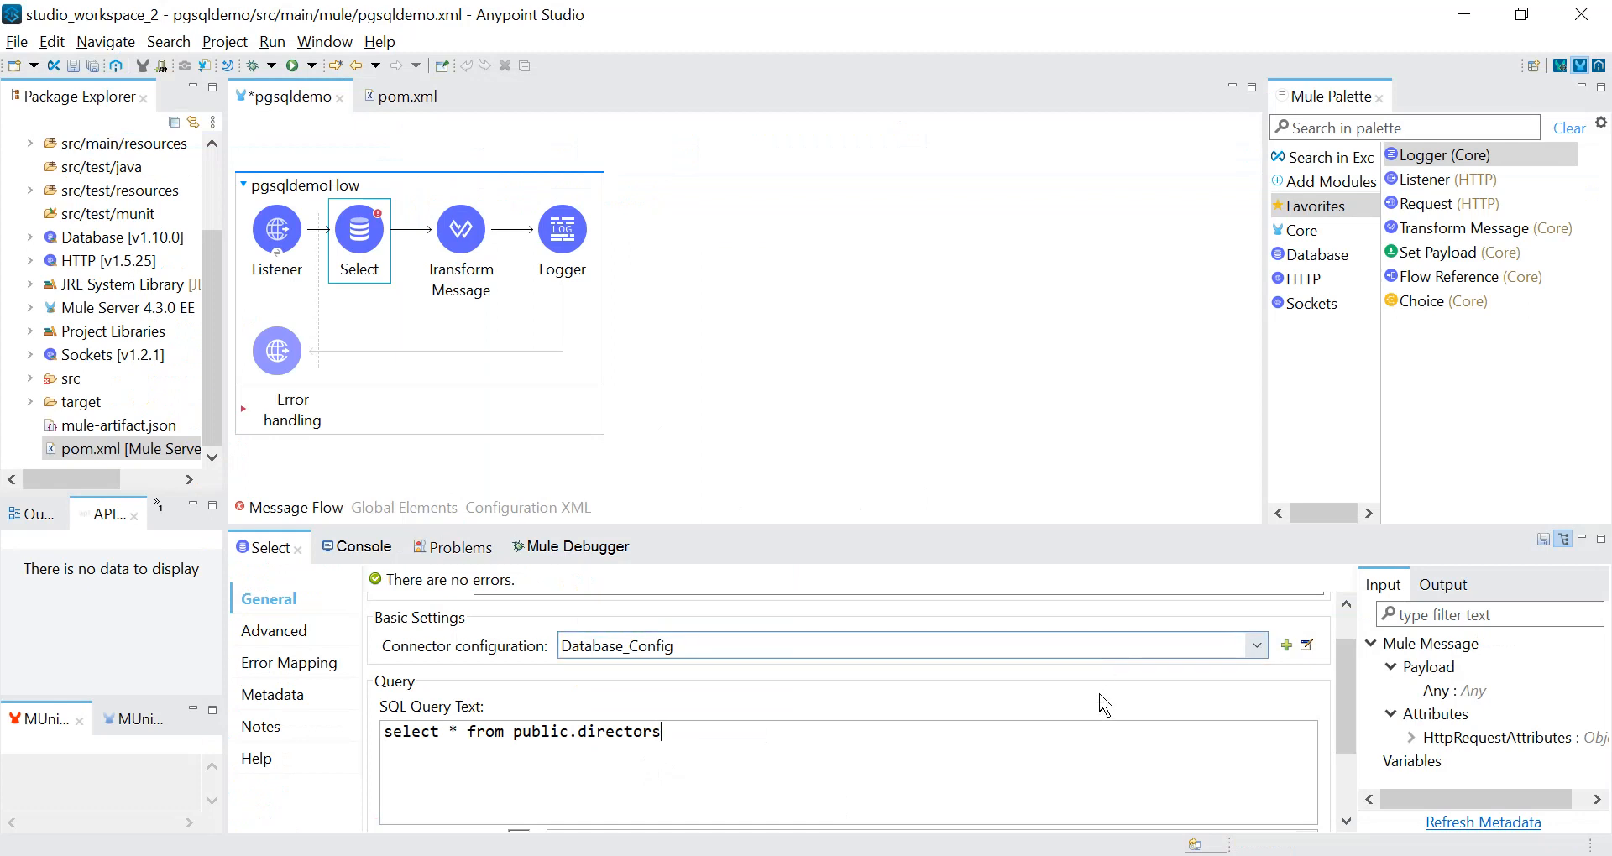
pyautogui.hotkey('ctrl', 's')
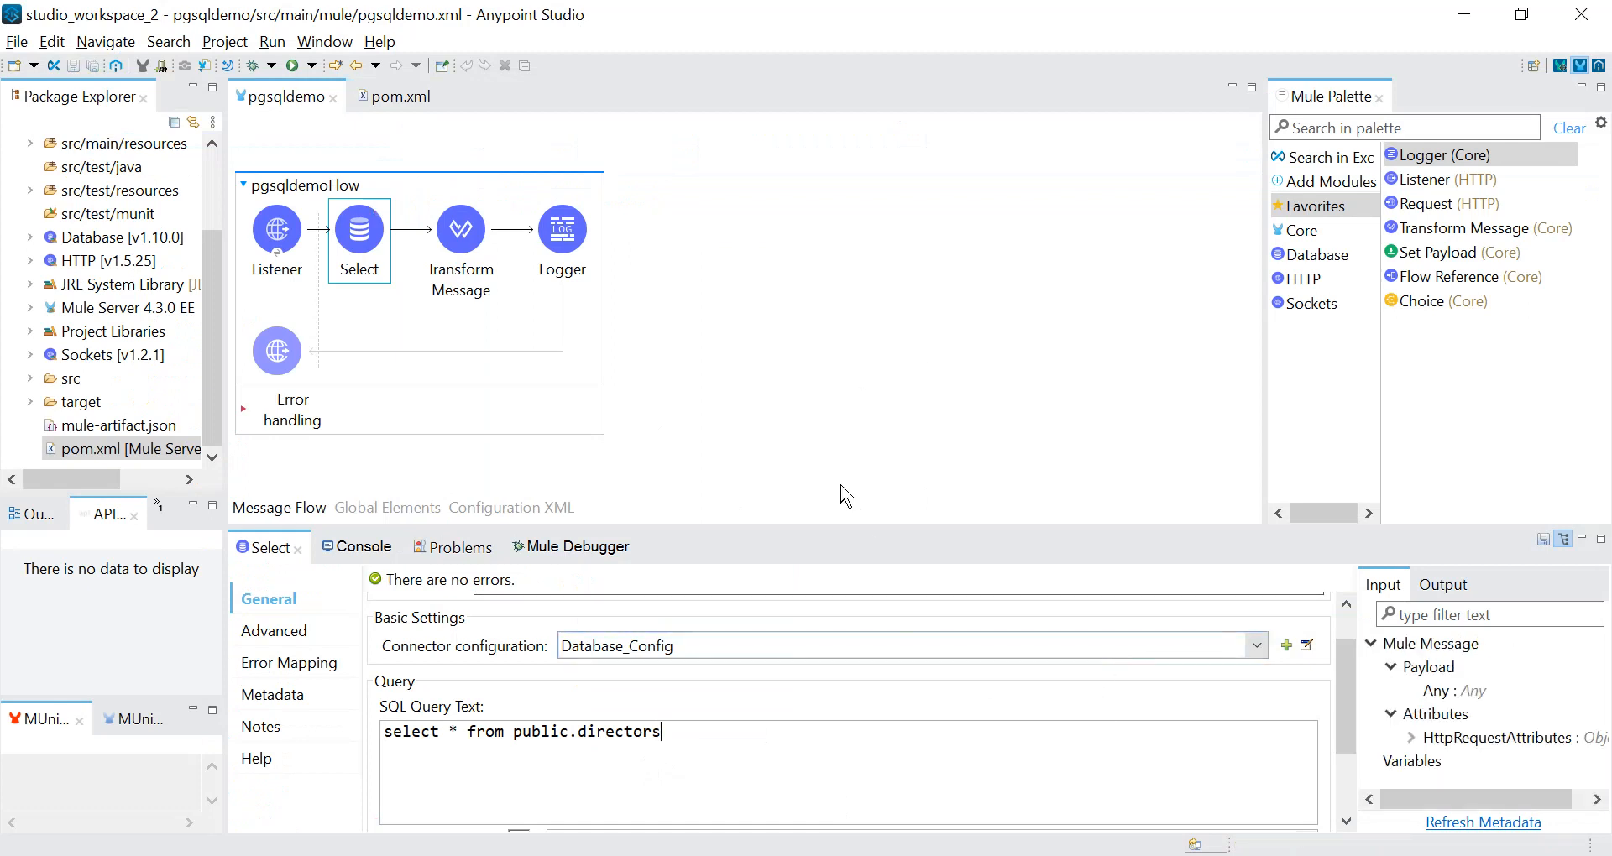
# Copy the path name pgsqldemo from the flow's HTTP Listener.
pyautogui.click(289, 251)
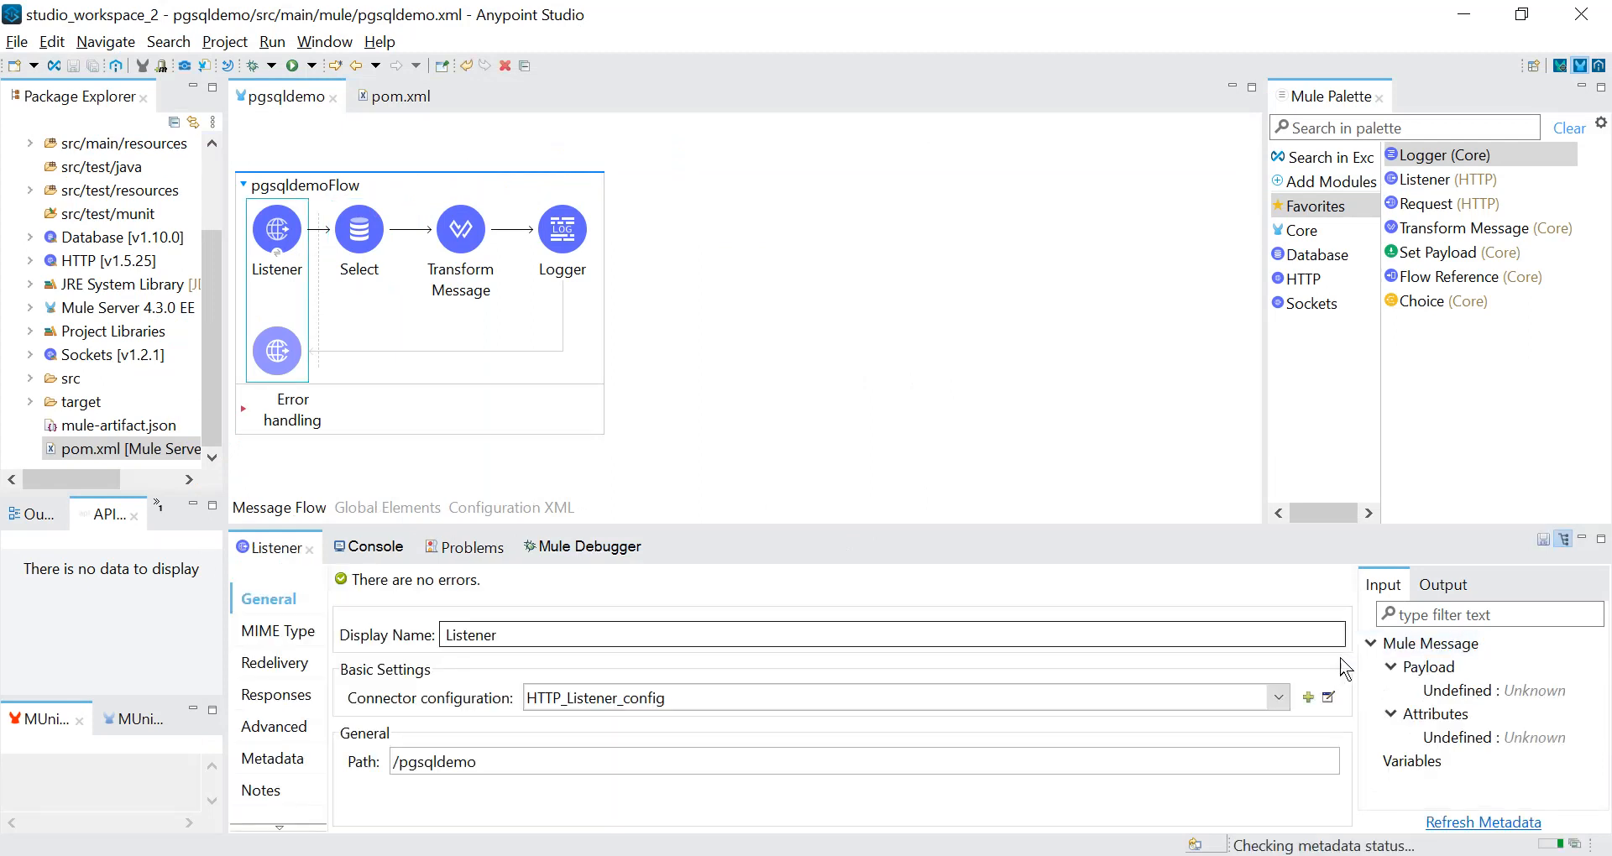
pyautogui.moveTo(476, 762); pyautogui.dragTo(400, 782)
pyautogui.hotkey('ctrl', 'c')
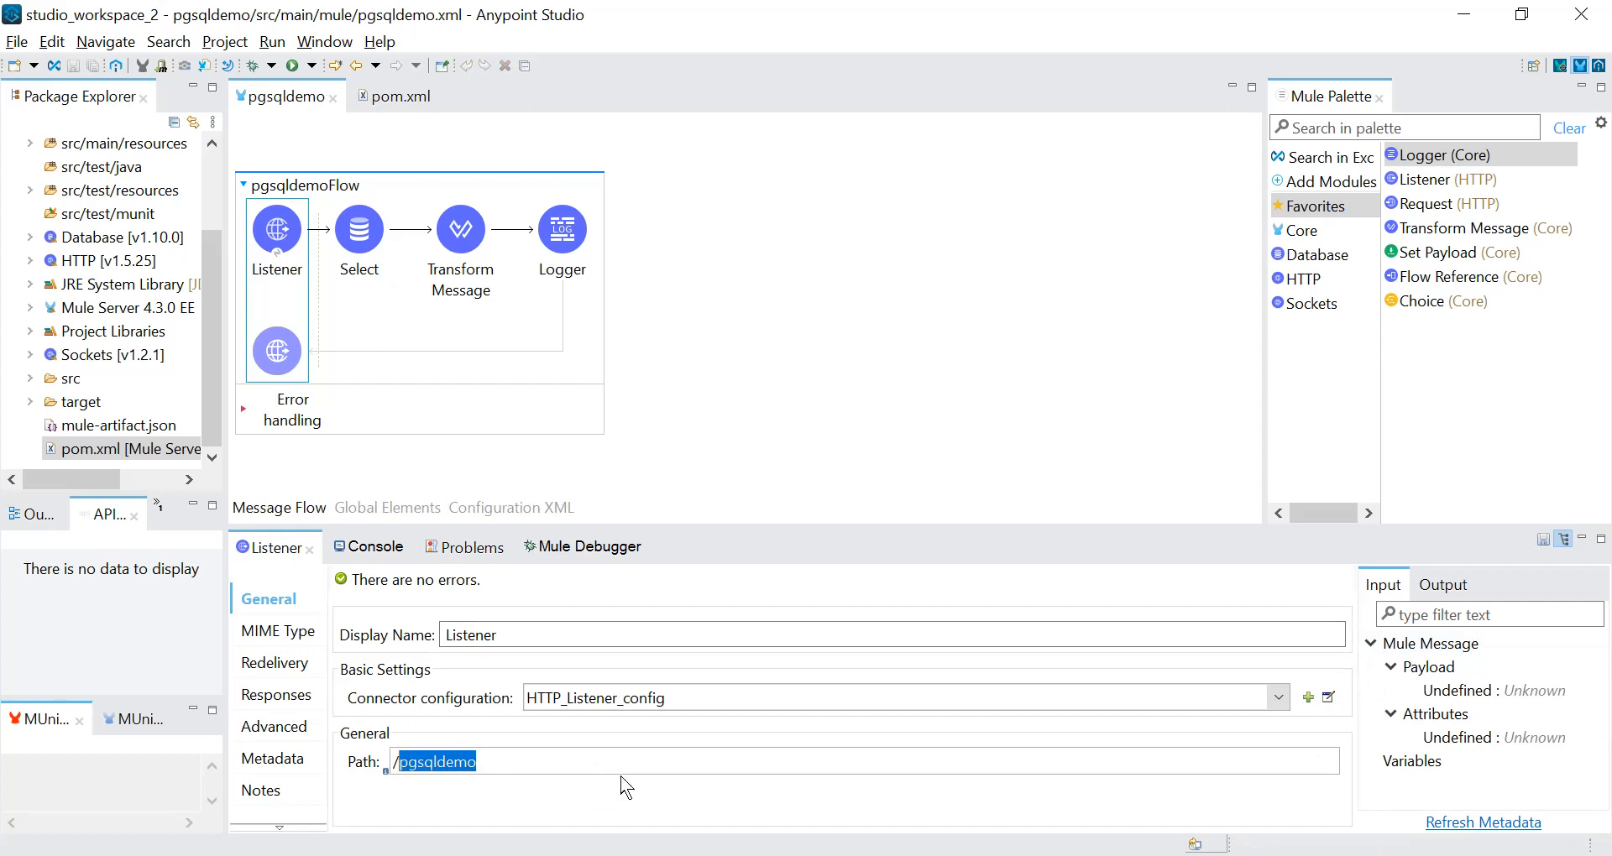
# Start debugging the pgsqldemo project and add a breakpoint to the Select component.
pyautogui.rightClick(794, 326)
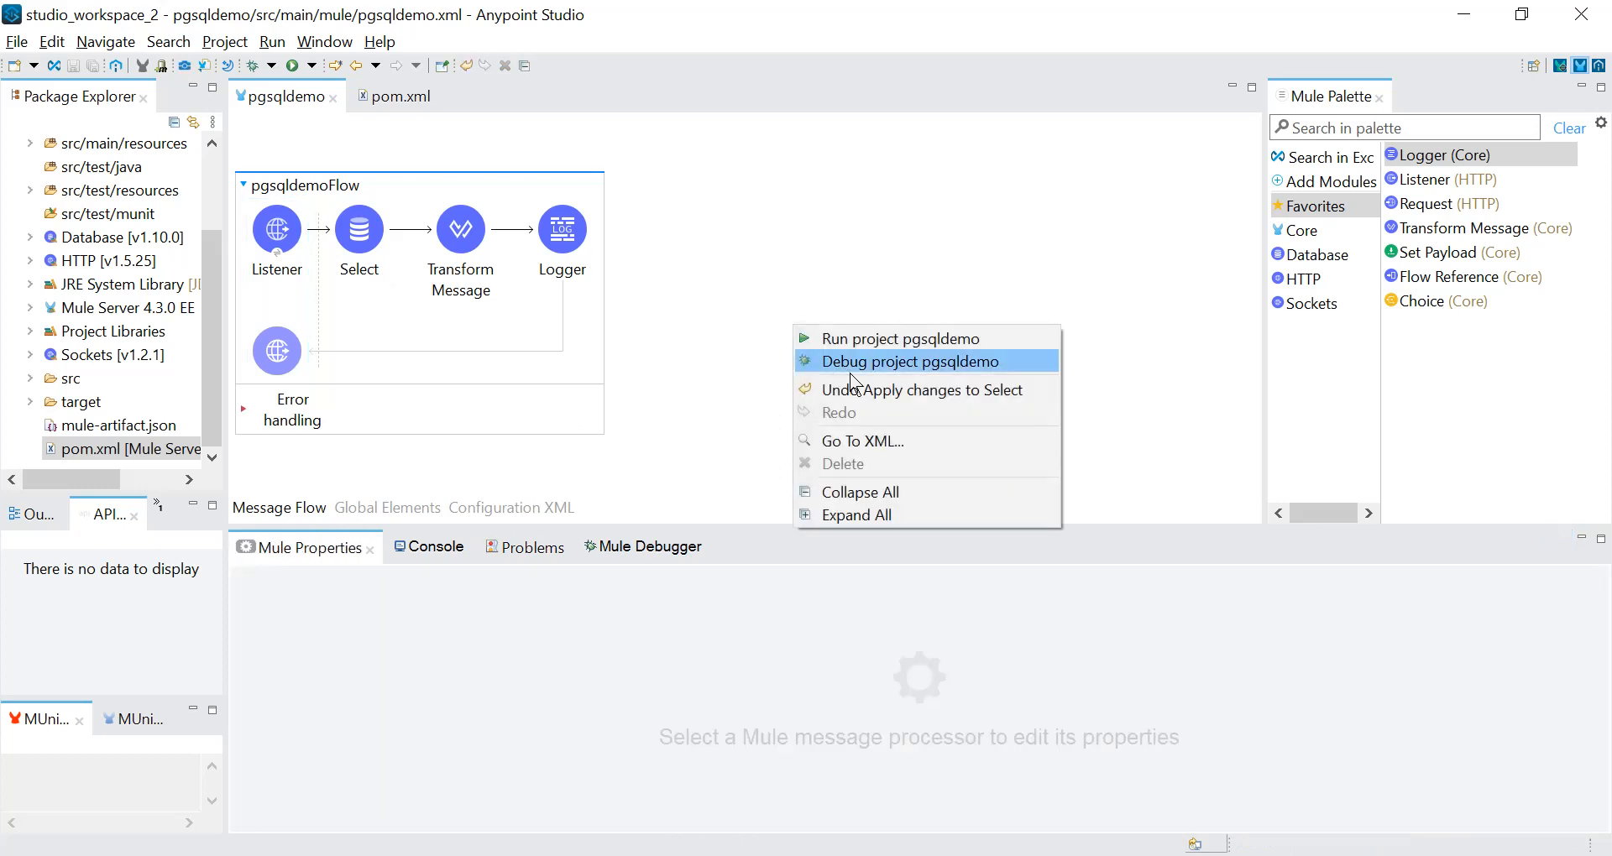
pyautogui.click(858, 378)
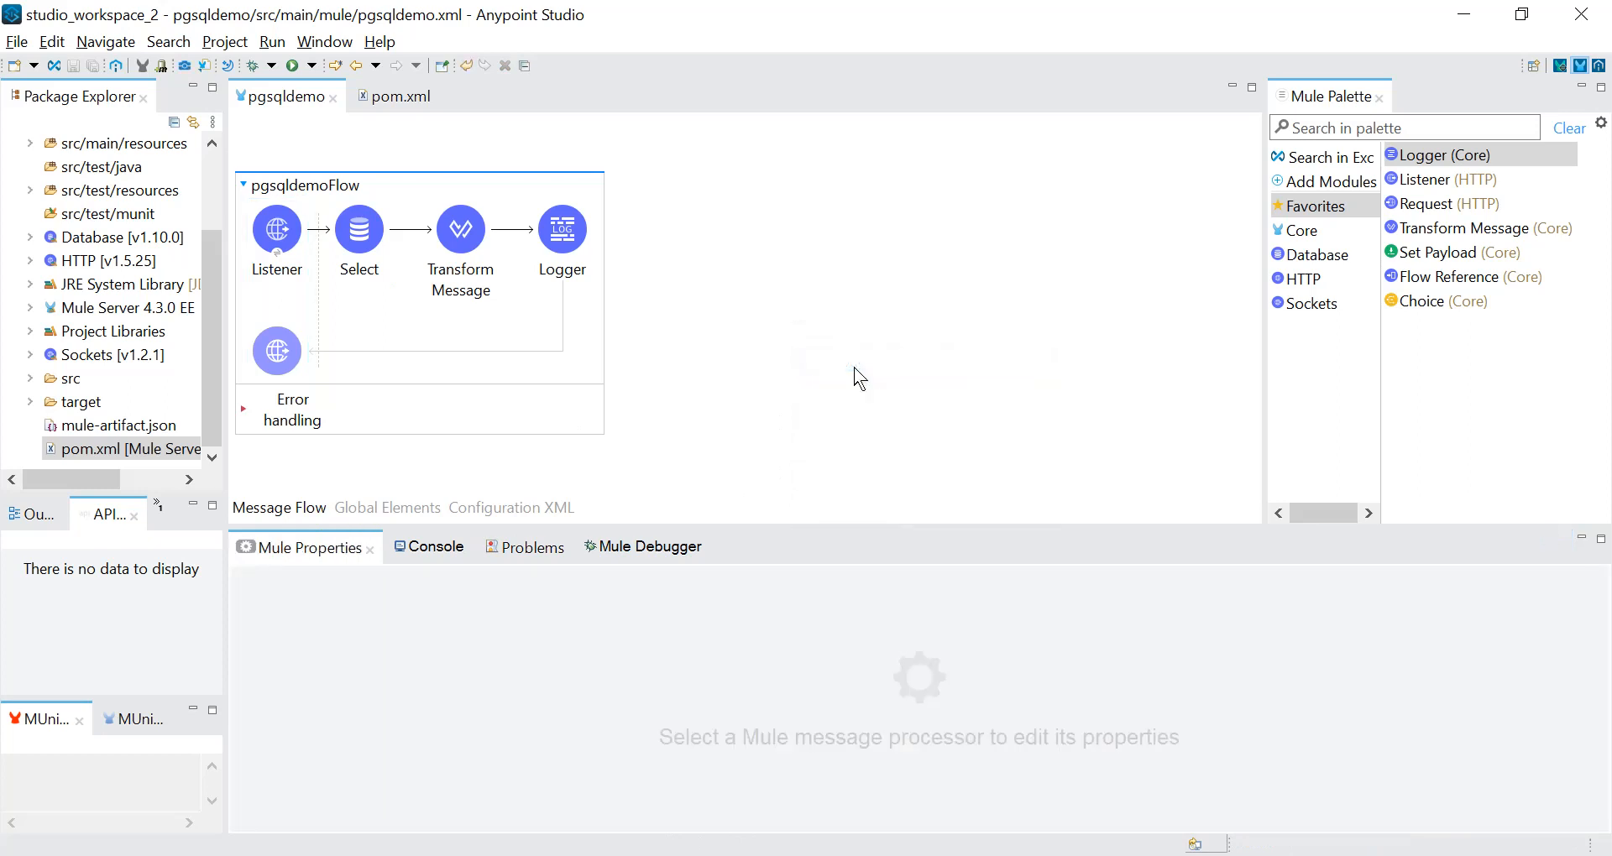
pyautogui.rightClick(367, 250)
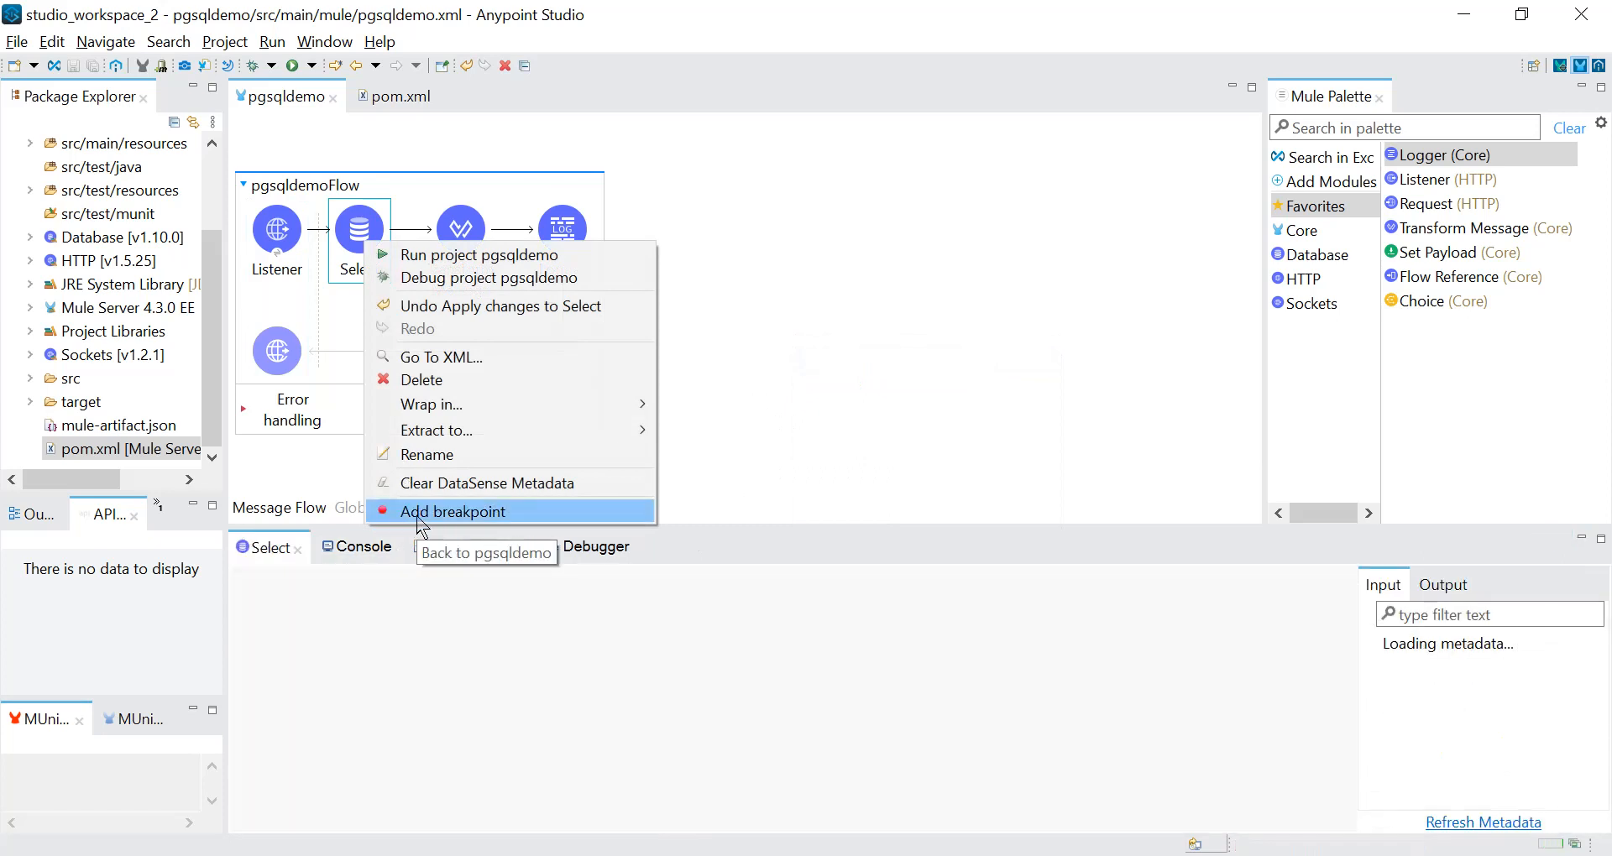
pyautogui.click(422, 511)
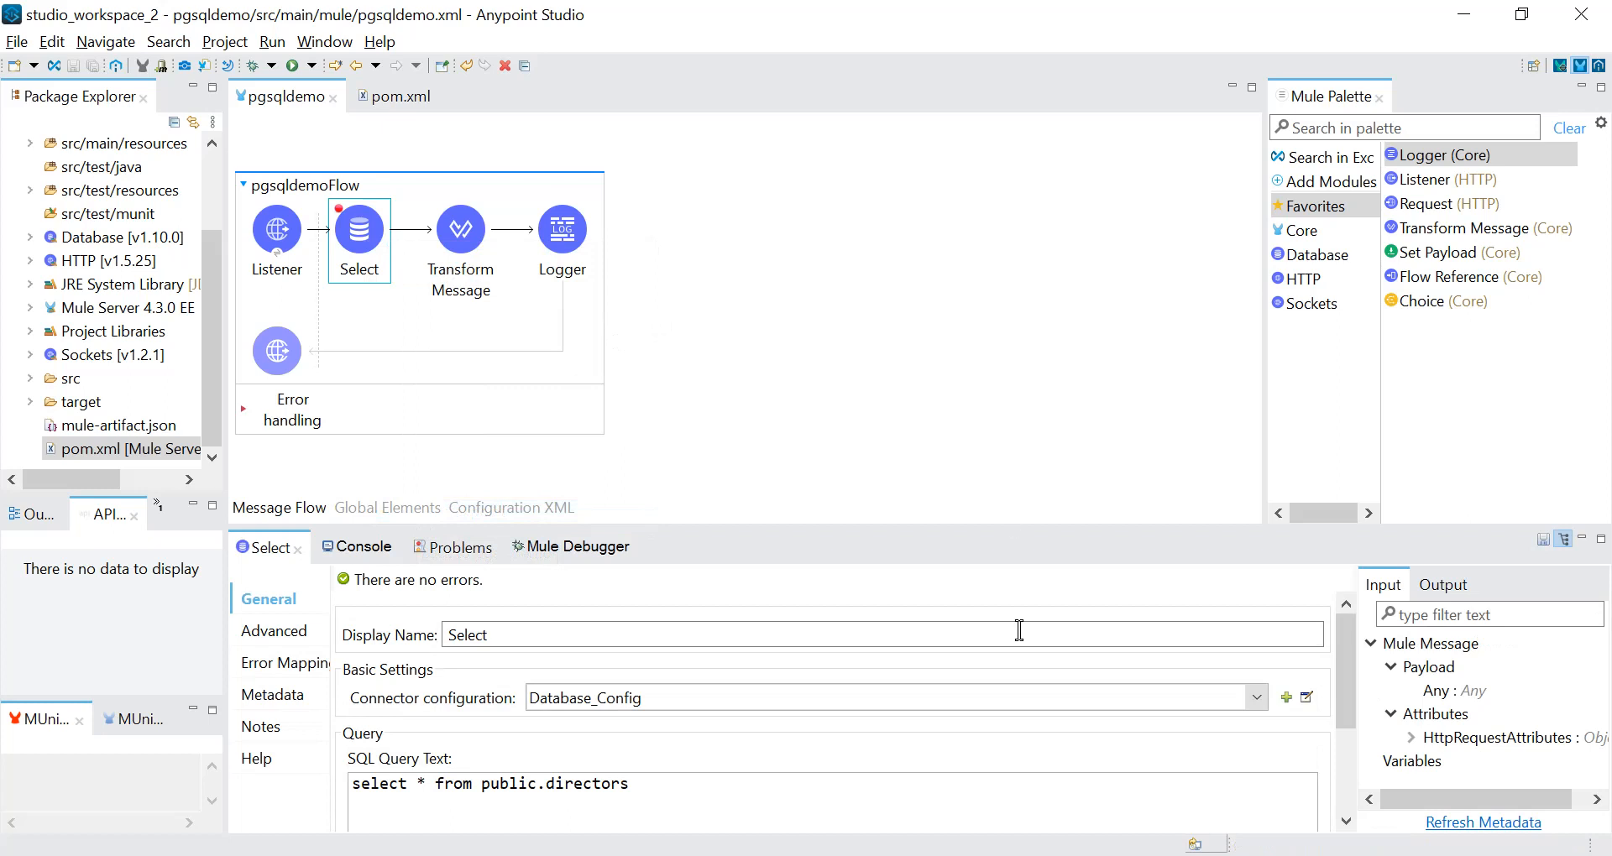
# Switch to Postman and create a new GET request.
pyautogui.click(1059, 855)
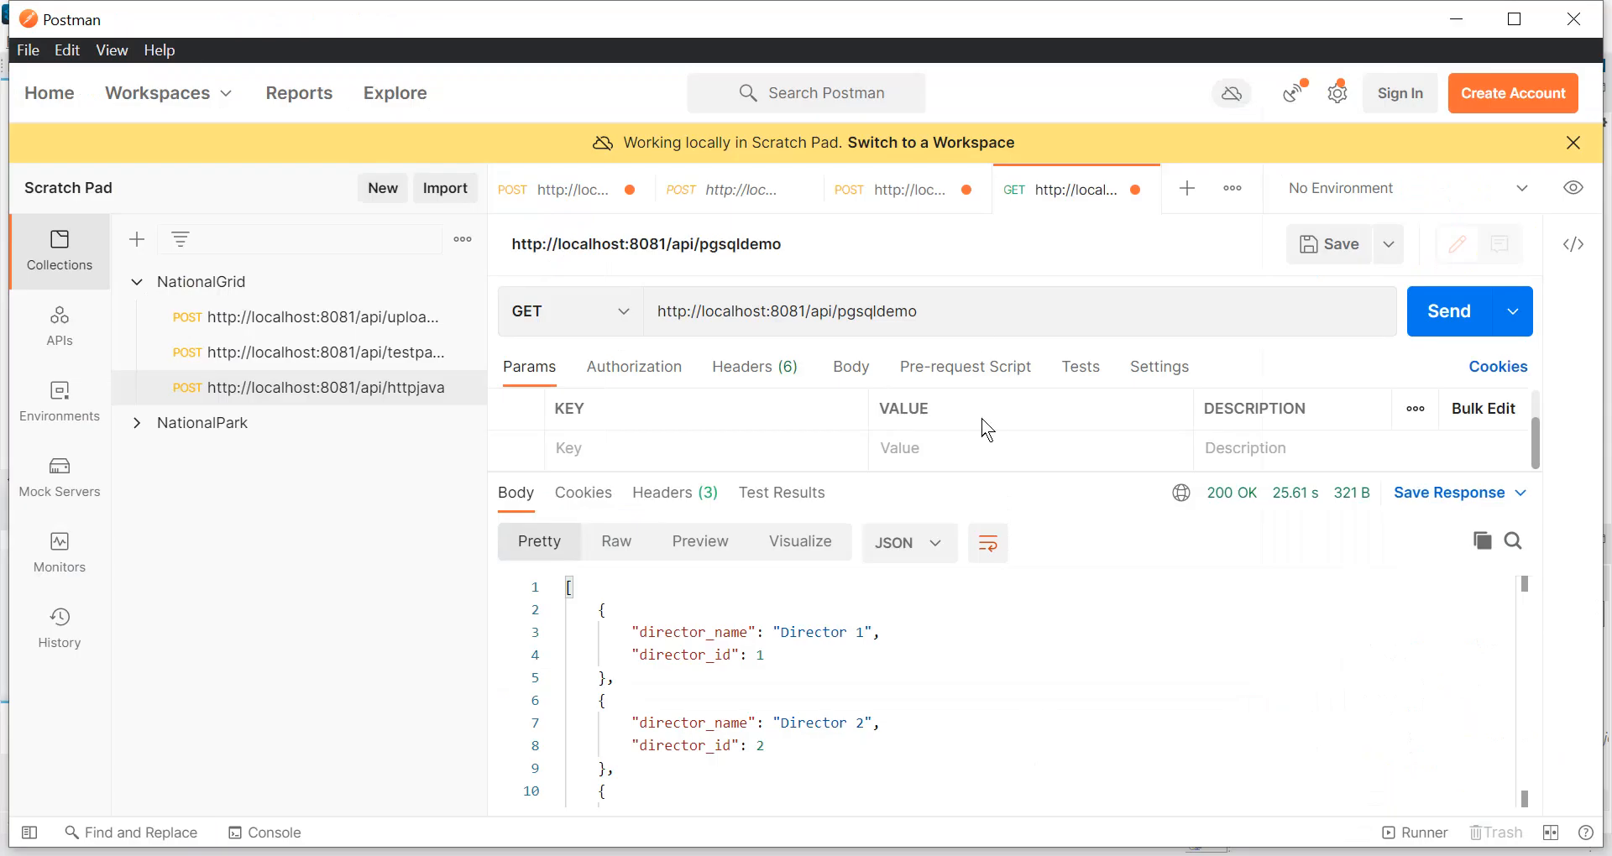
pyautogui.click(1189, 191)
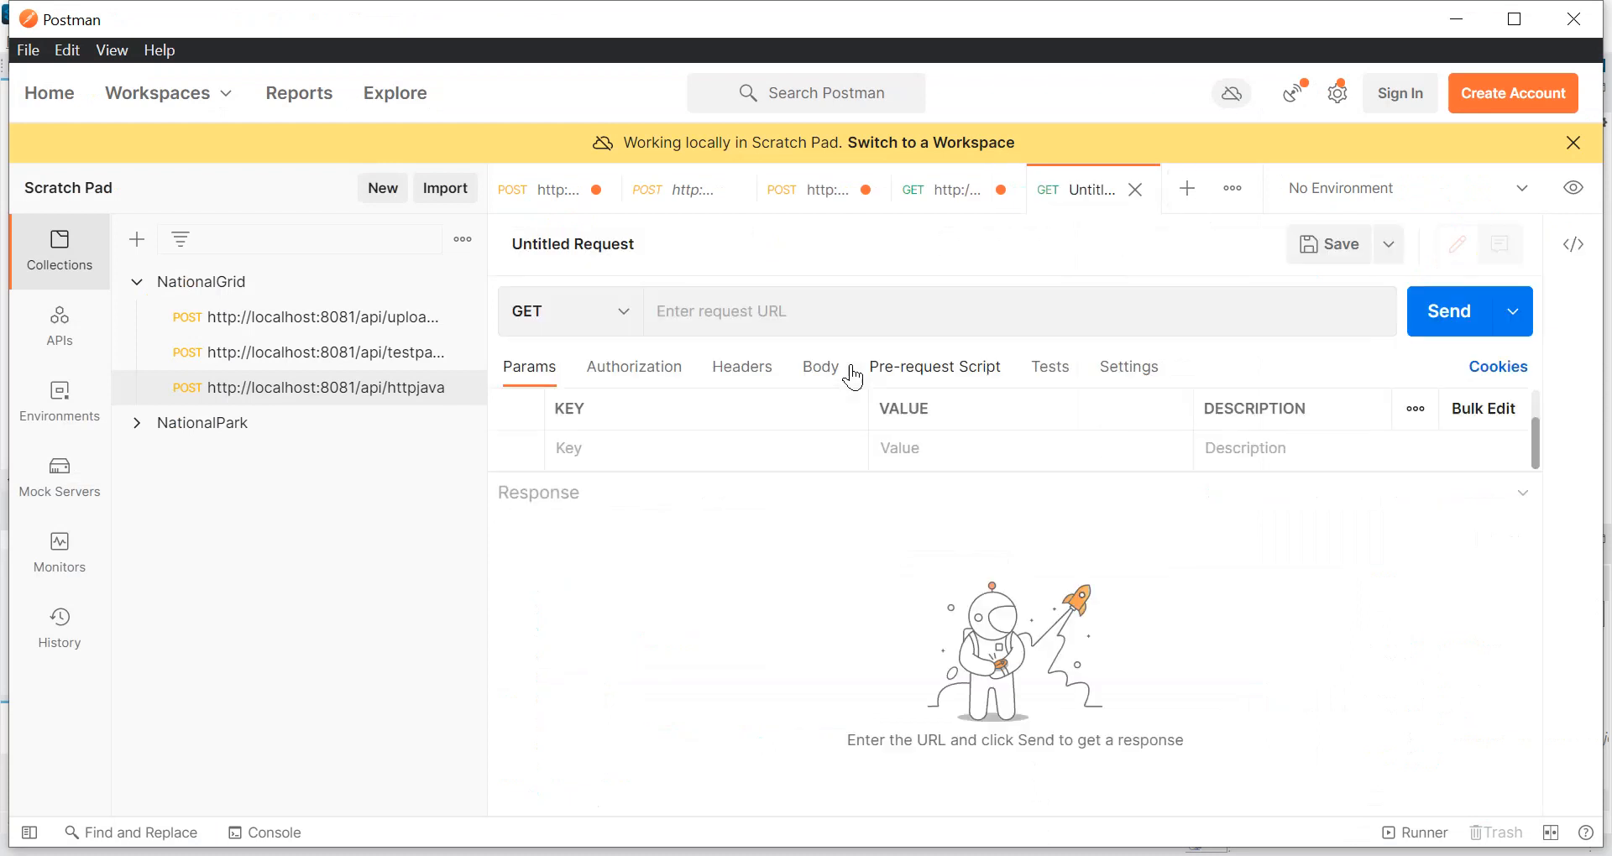
pyautogui.hotkey('ctrl', 'v')
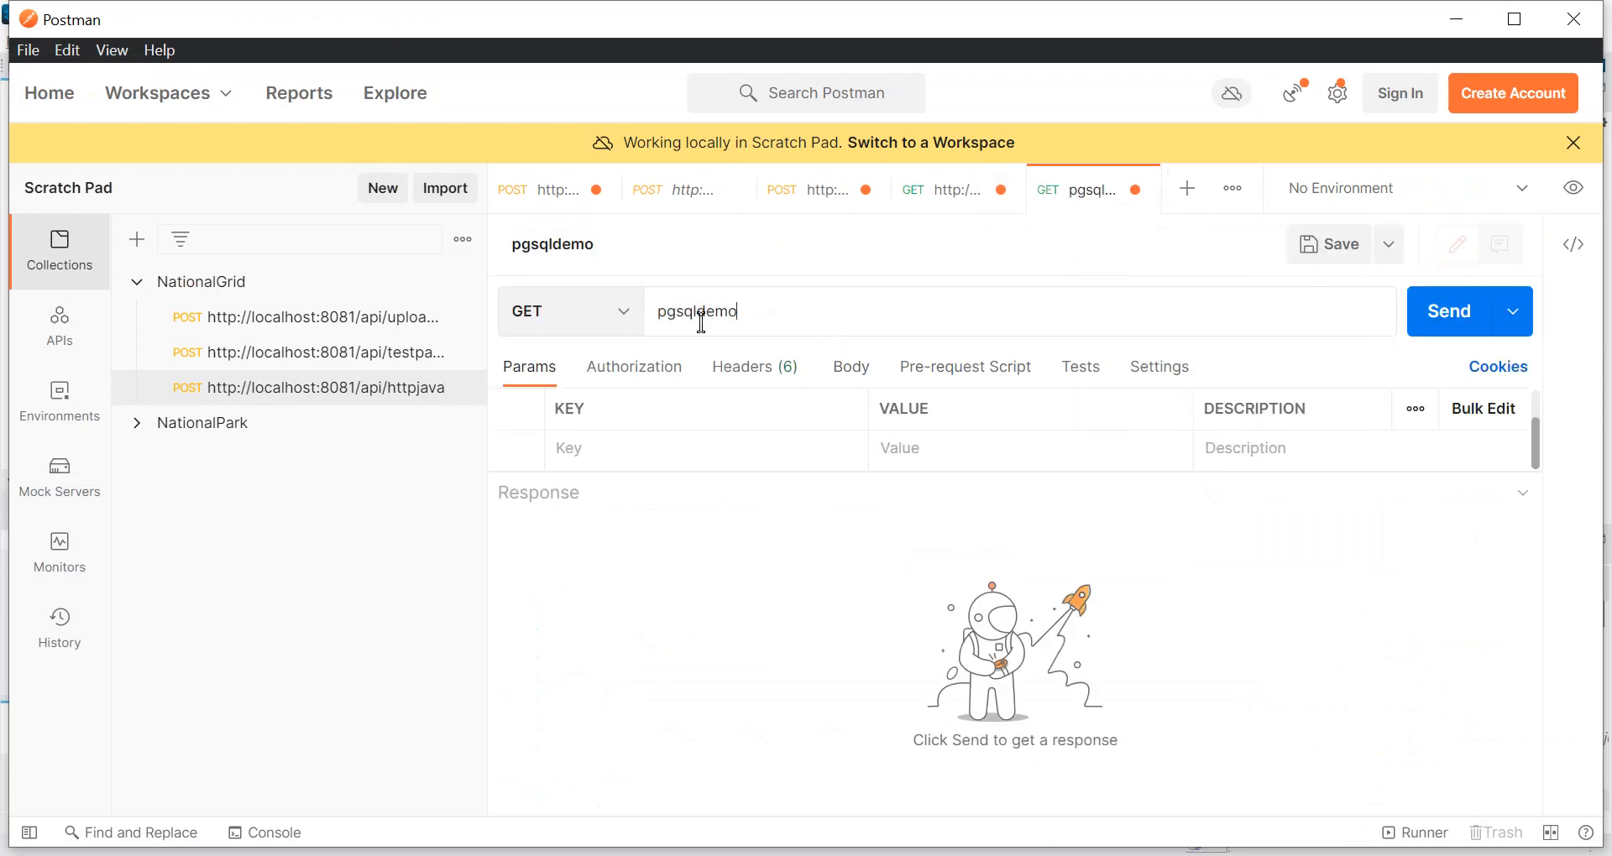
pyautogui.moveTo(780, 303); pyautogui.dragTo(660, 311)
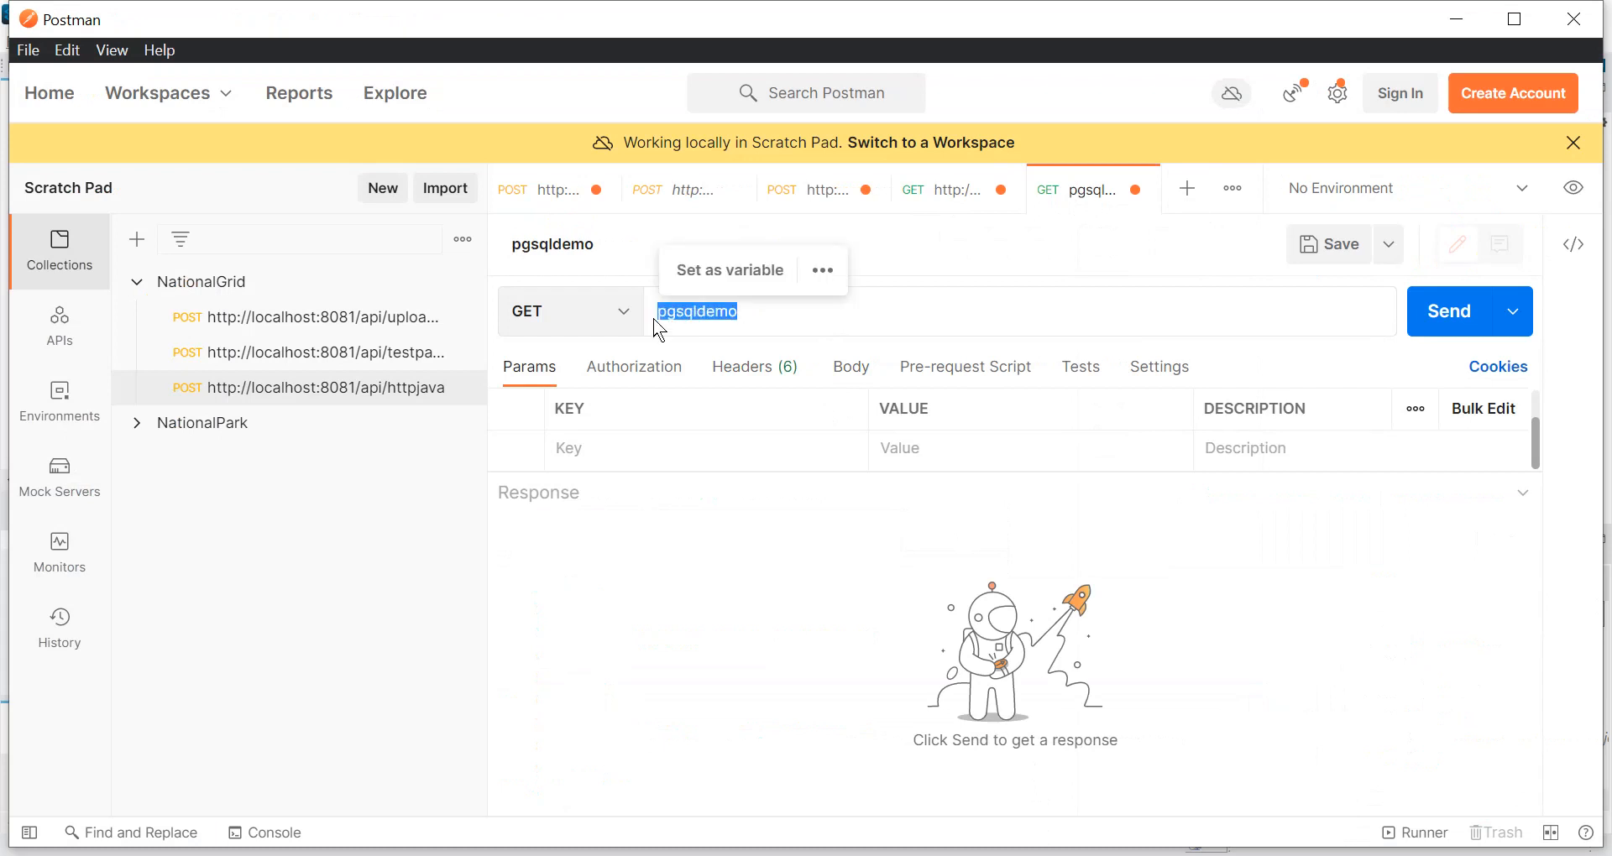
pyautogui.press('BackSpace')
pyautogui.write('htto')
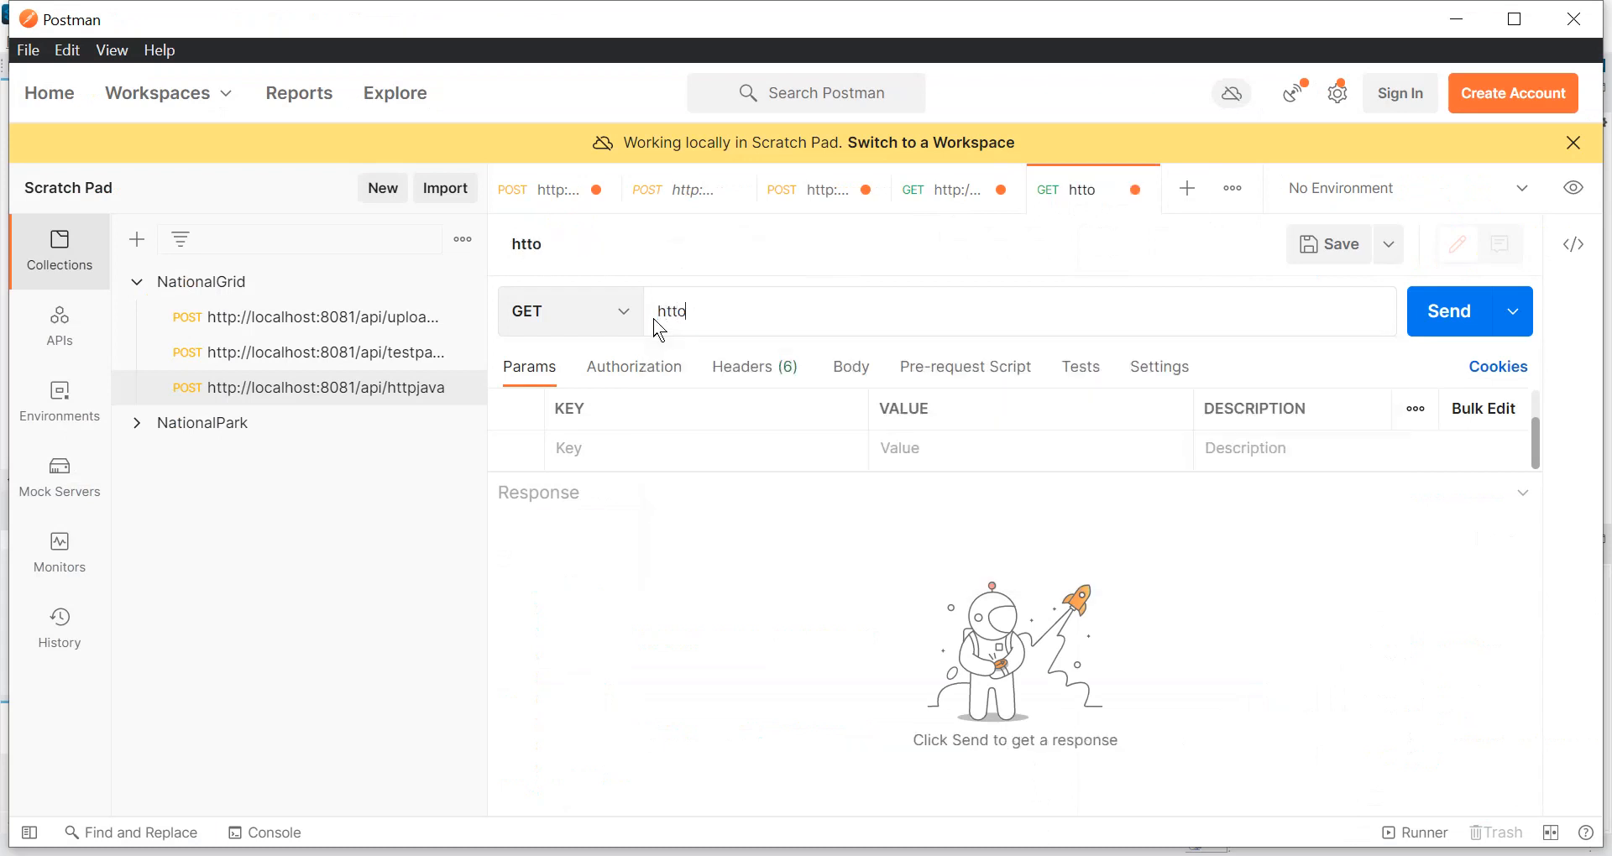
pyautogui.press('BackSpace')
pyautogui.write('p://local')
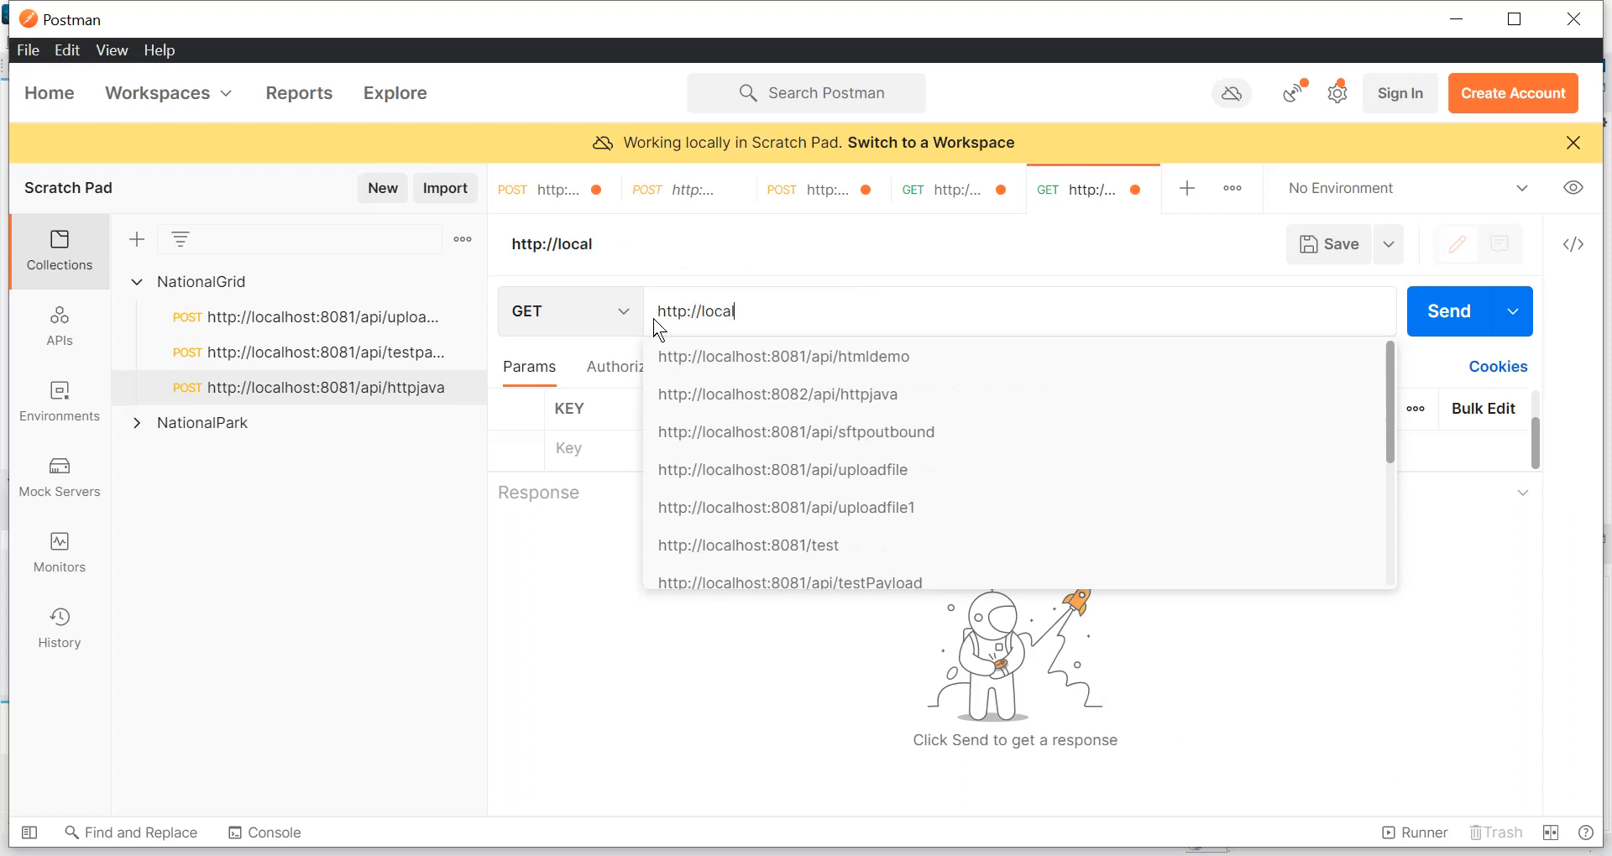
pyautogui.write('host:8080')
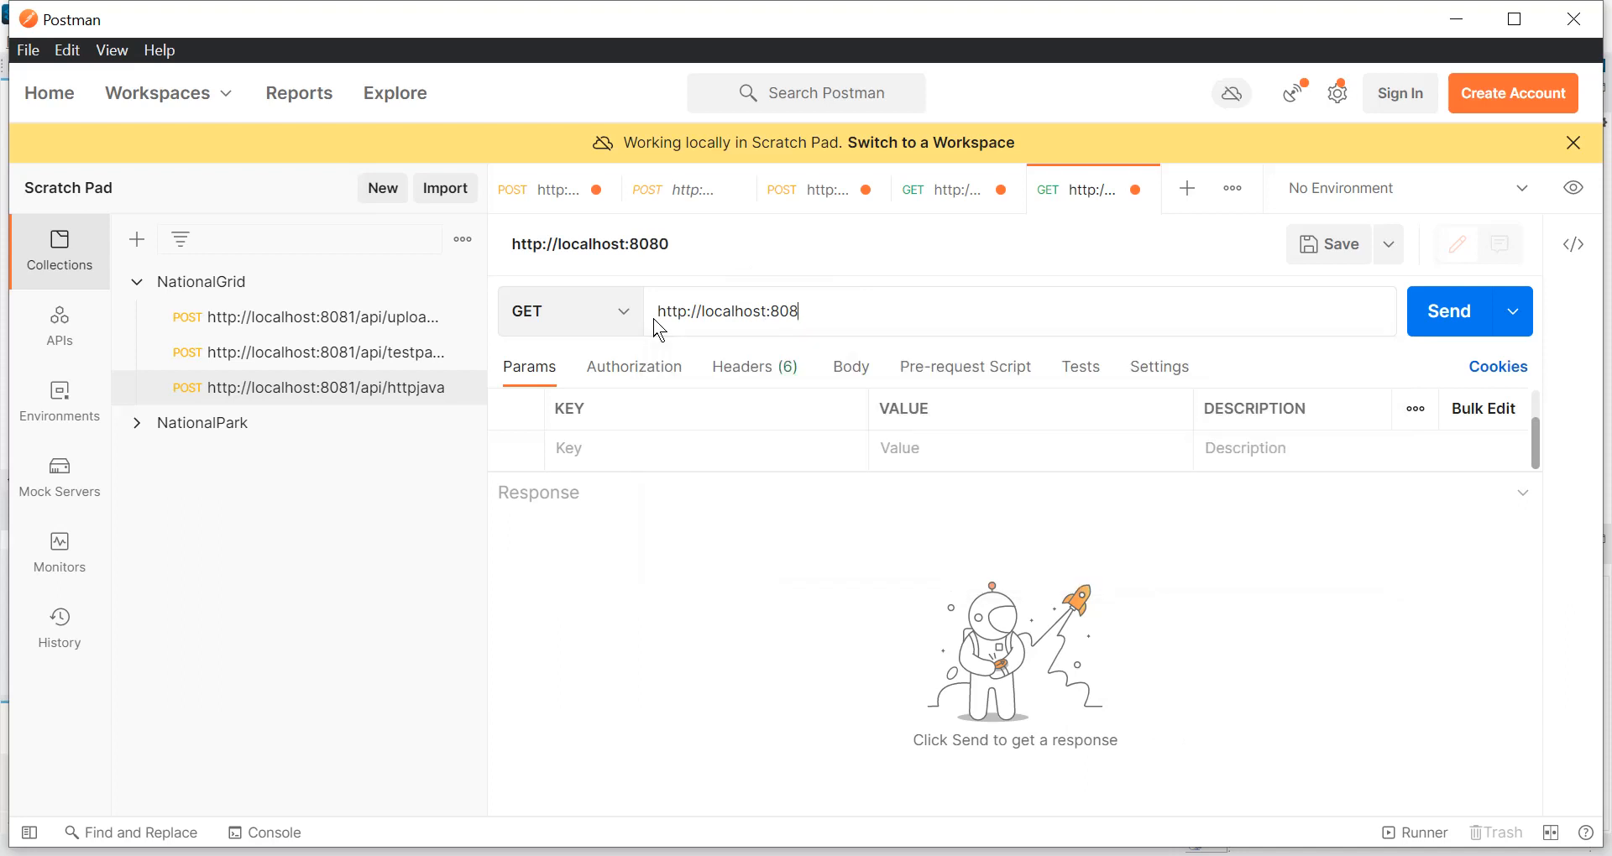
pyautogui.press('BackSpace')
pyautogui.write('1/ap')
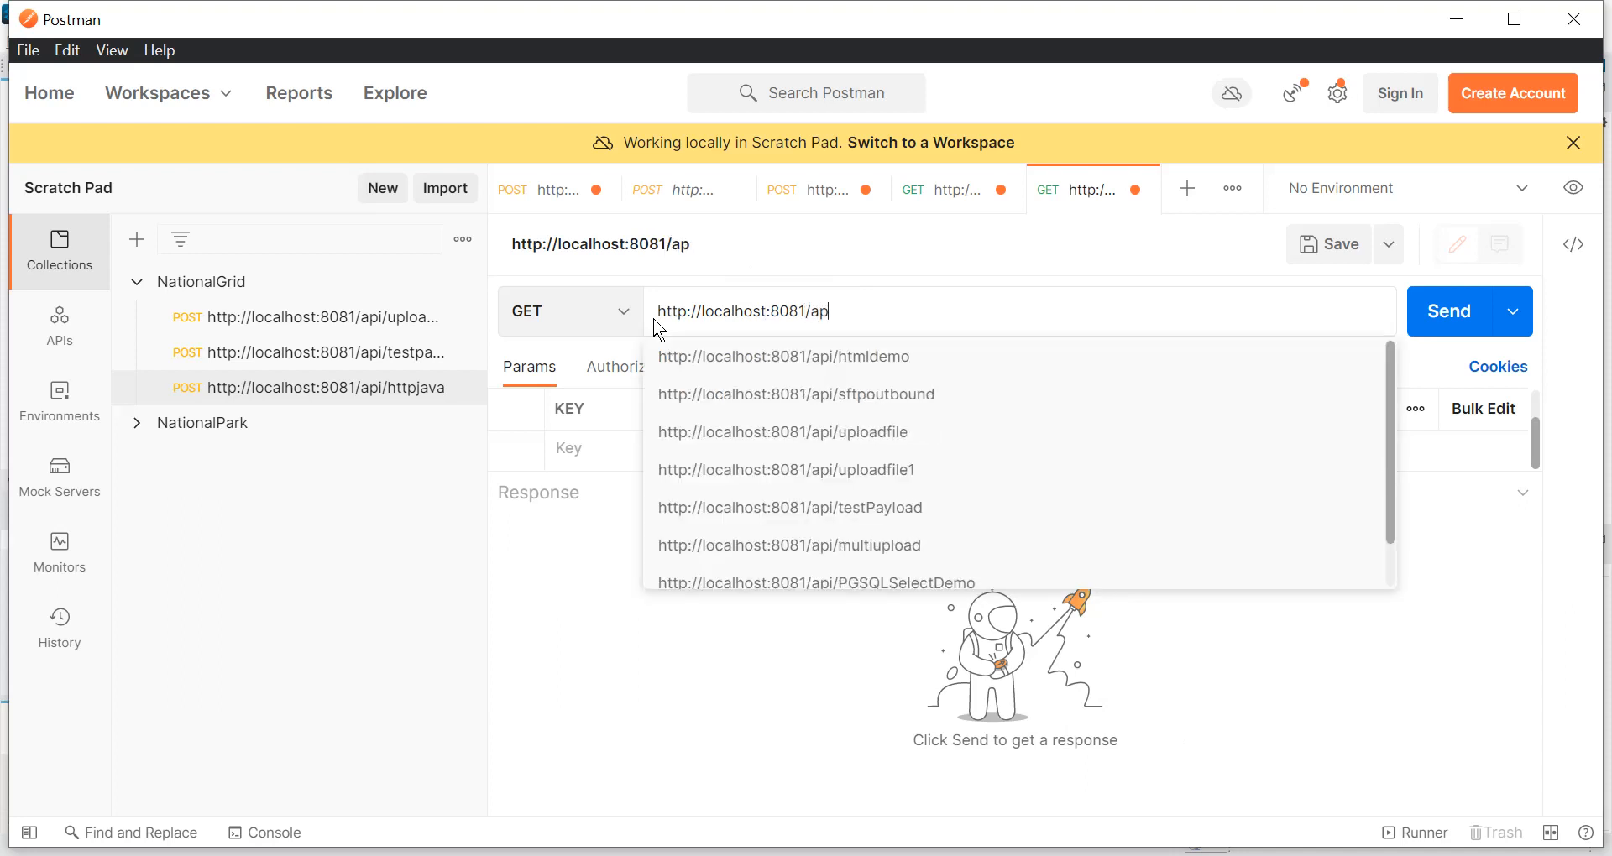
pyautogui.write('i/pgsqldemo')
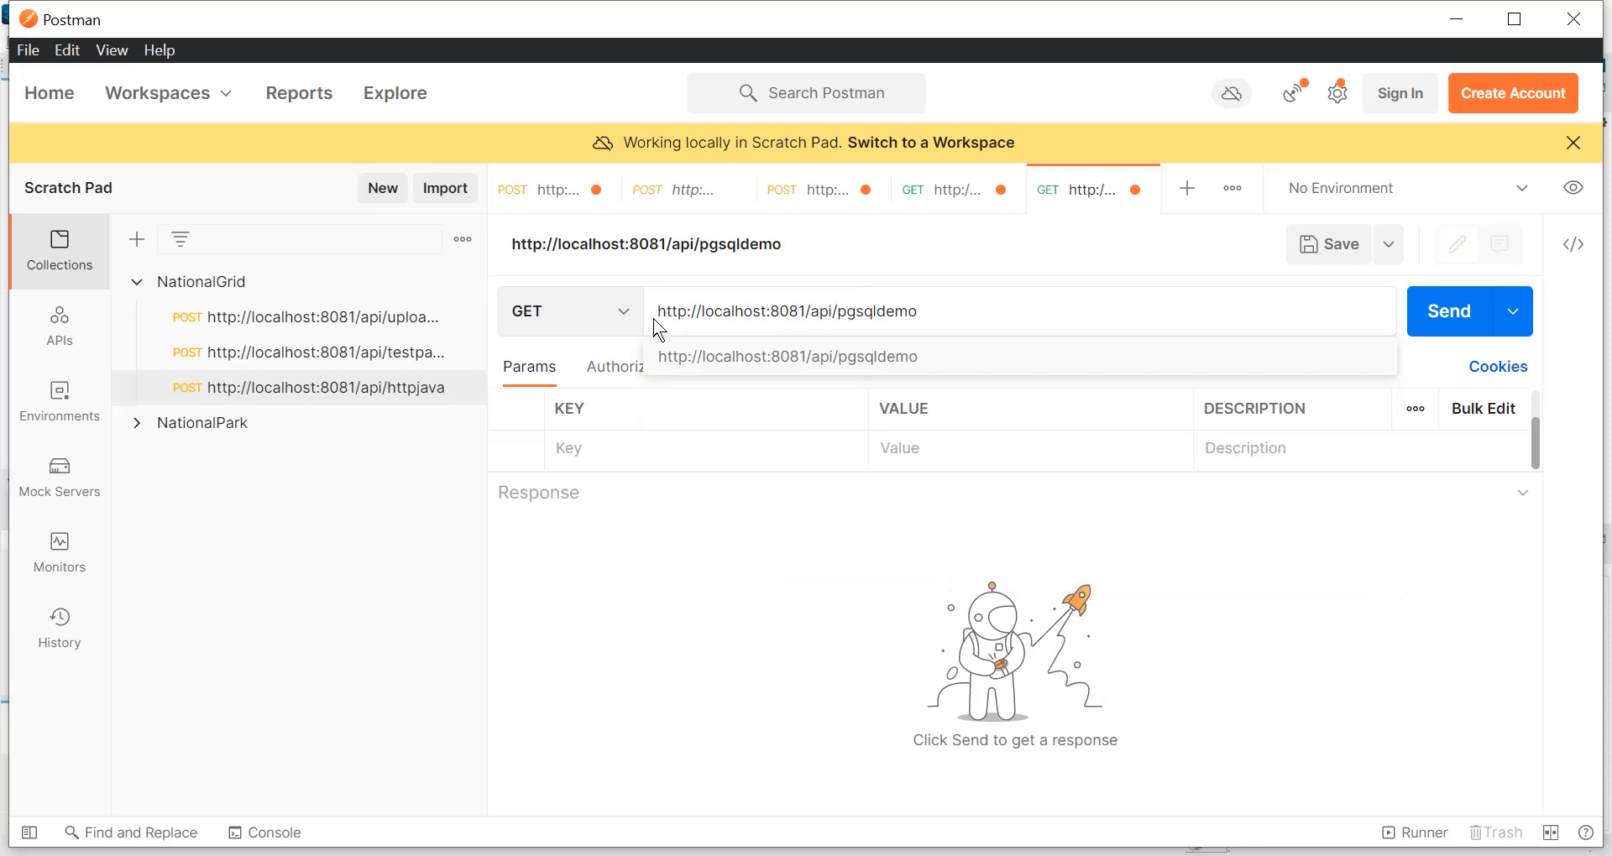
pyautogui.click(823, 580)
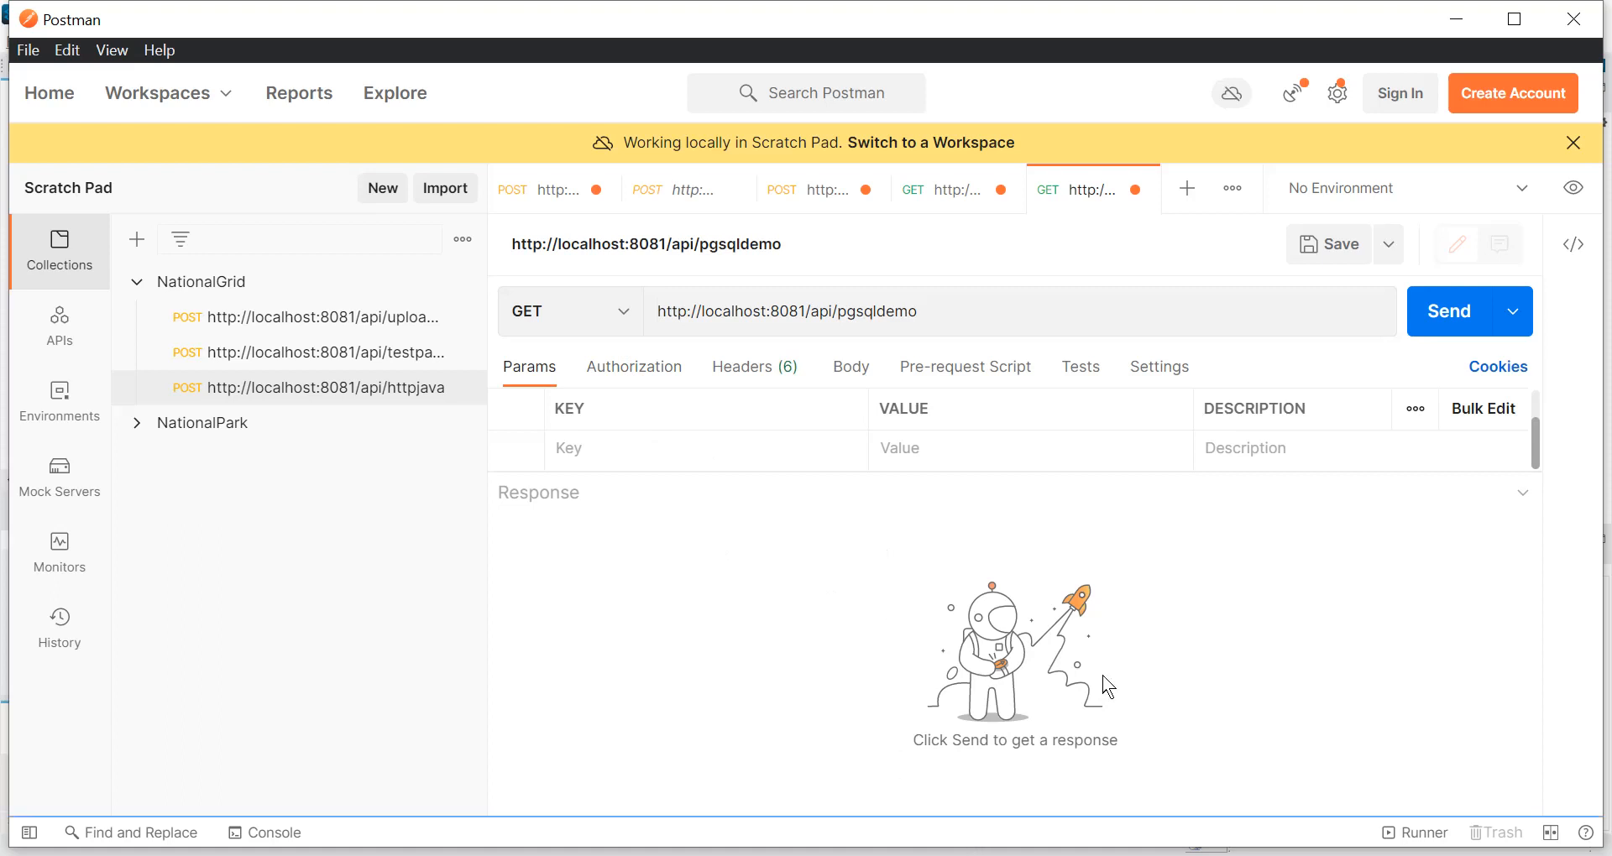
# Switch to Anypoint Studio, open the Mule Debug perspective and check the pgsqldemo deployment status in the console.
pyautogui.click(724, 832)
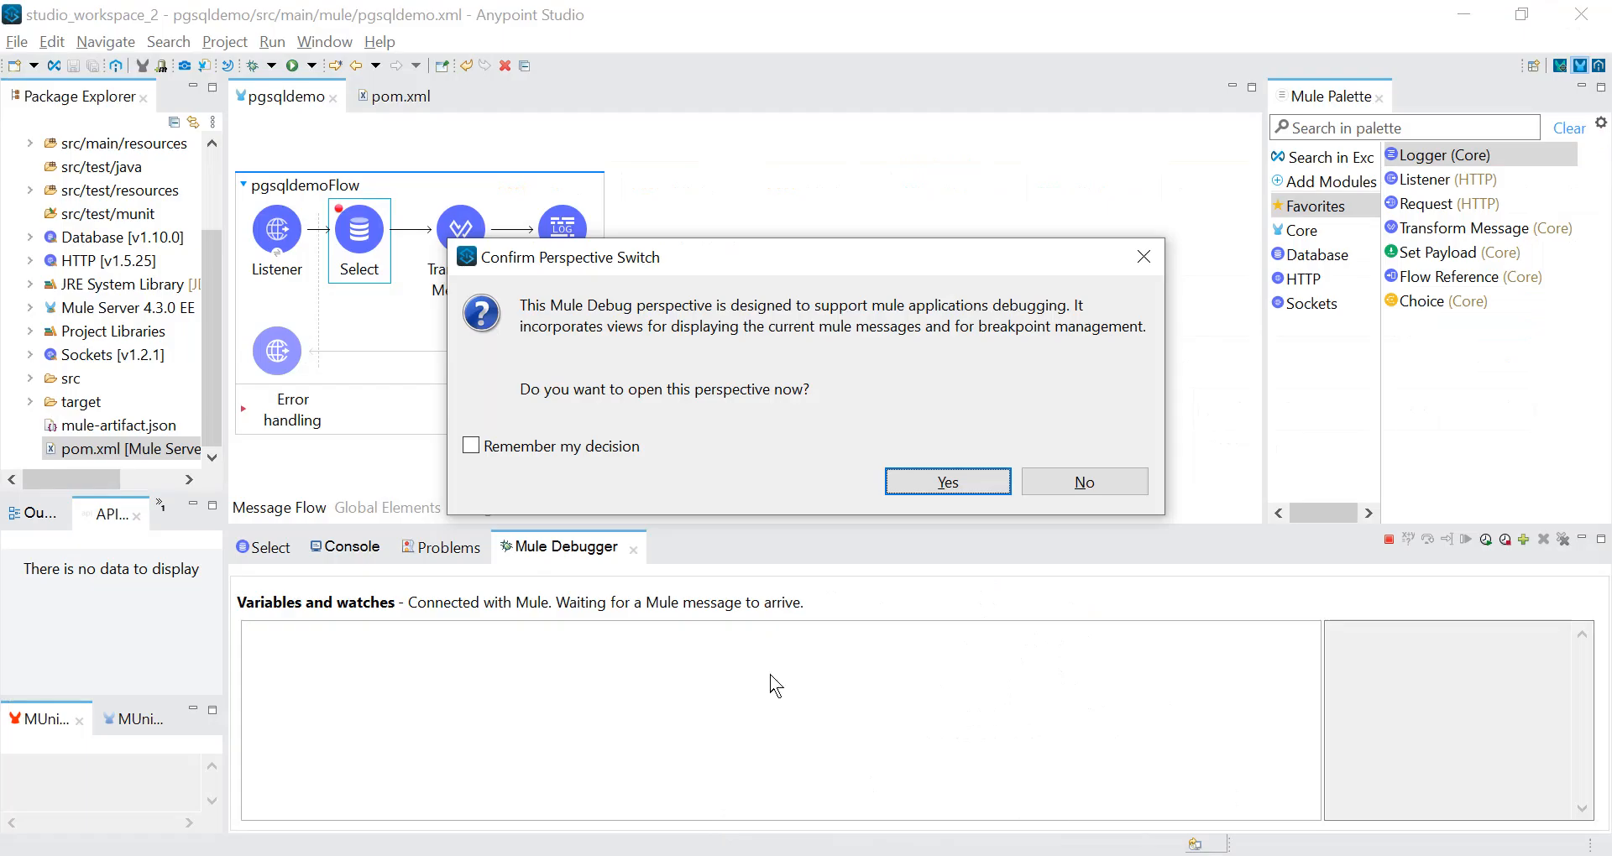
pyautogui.click(959, 487)
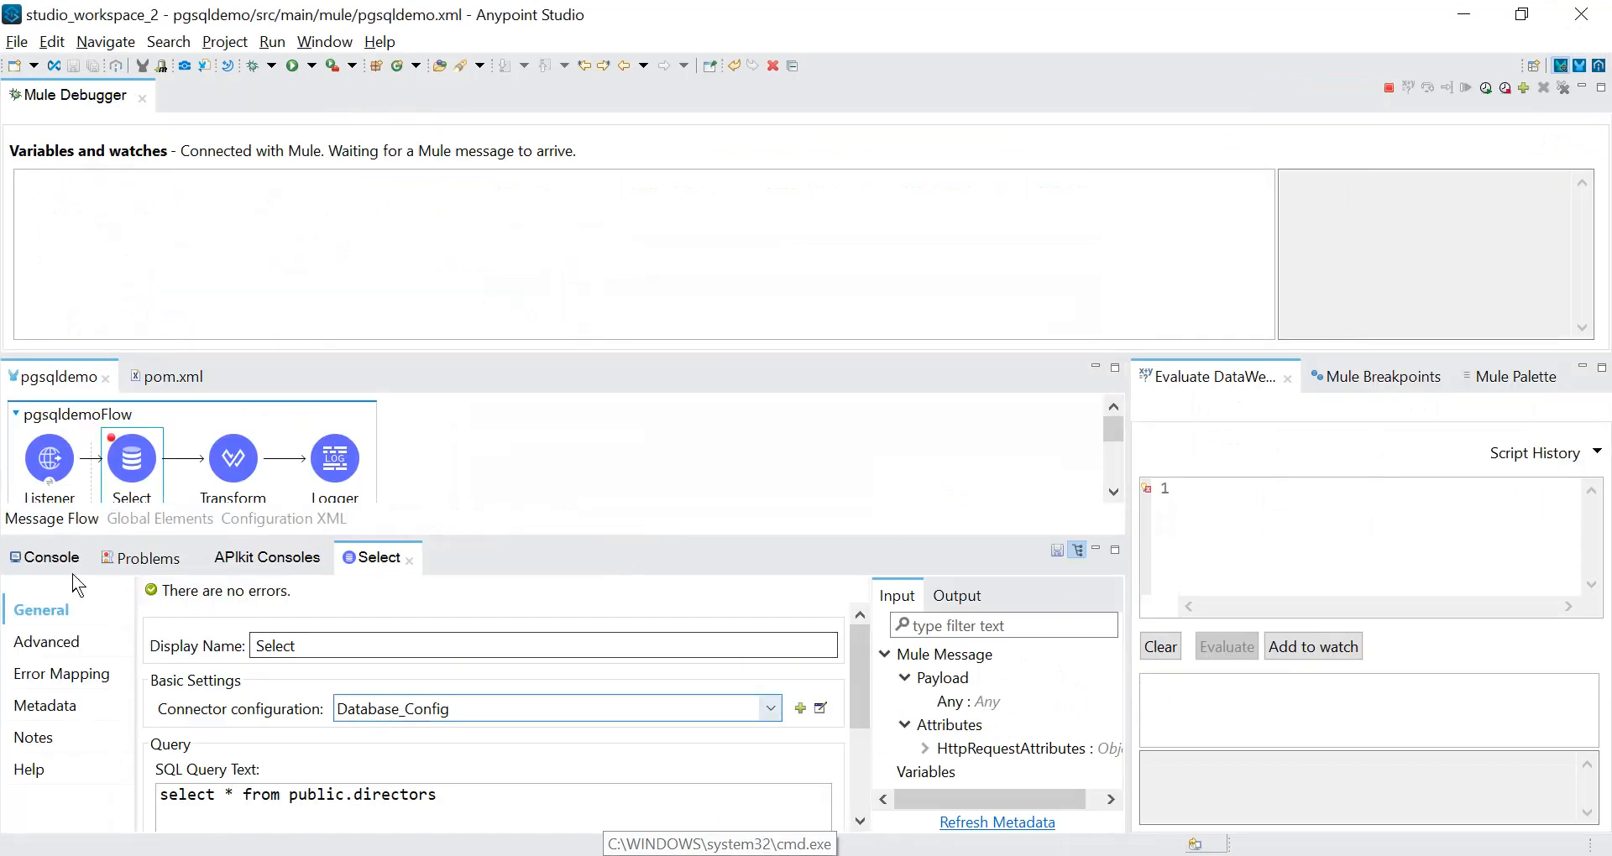
pyautogui.click(50, 558)
pyautogui.moveTo(870, 747); pyautogui.dragTo(374, 745)
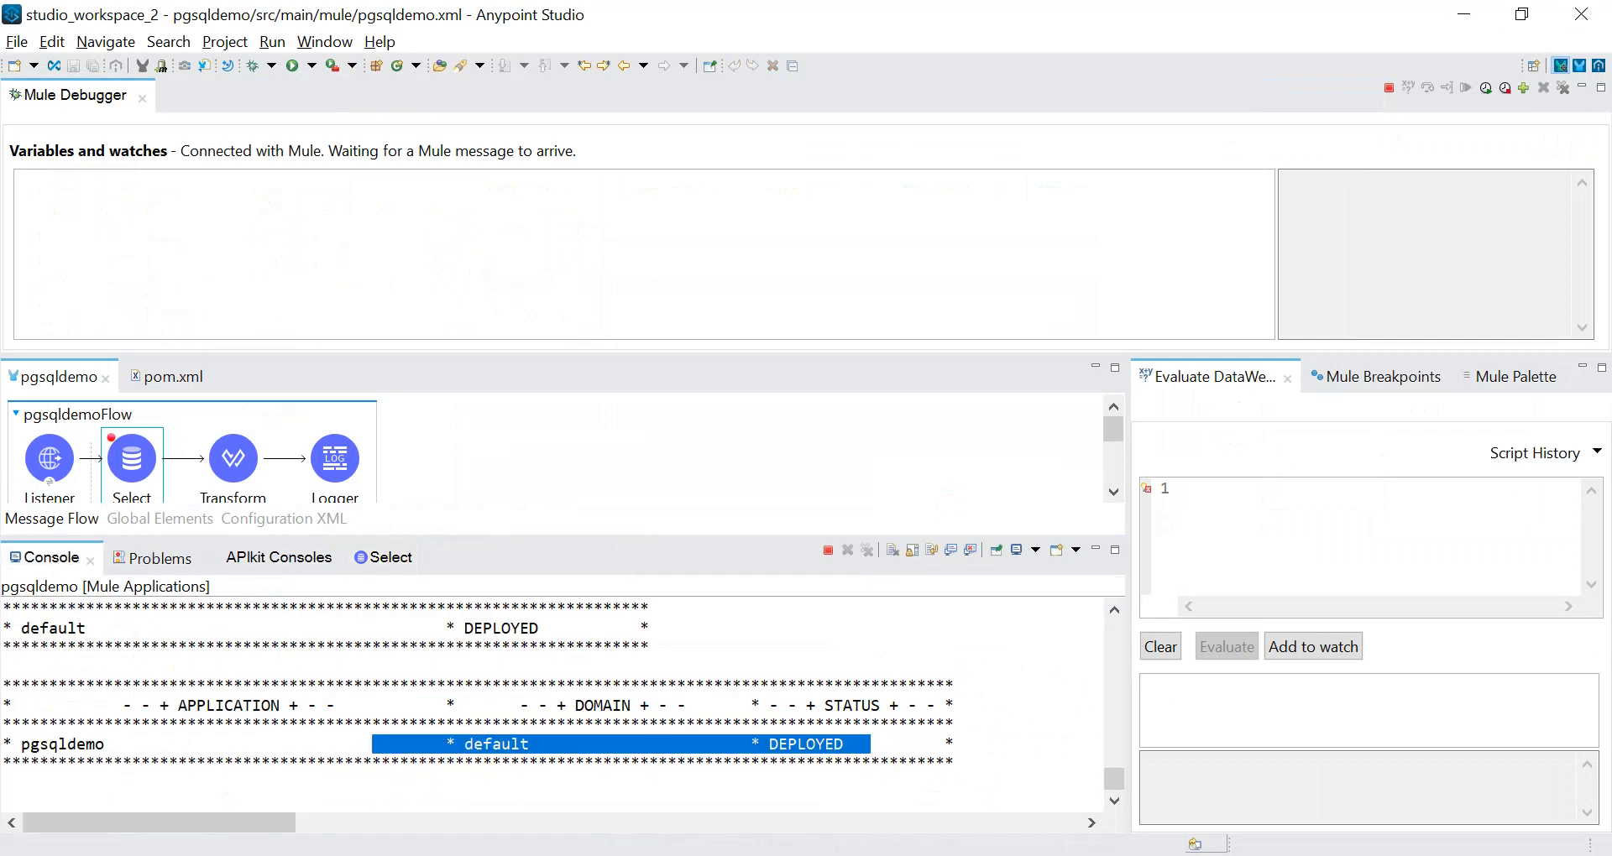
pyautogui.hotkey('alt', 'Tab')
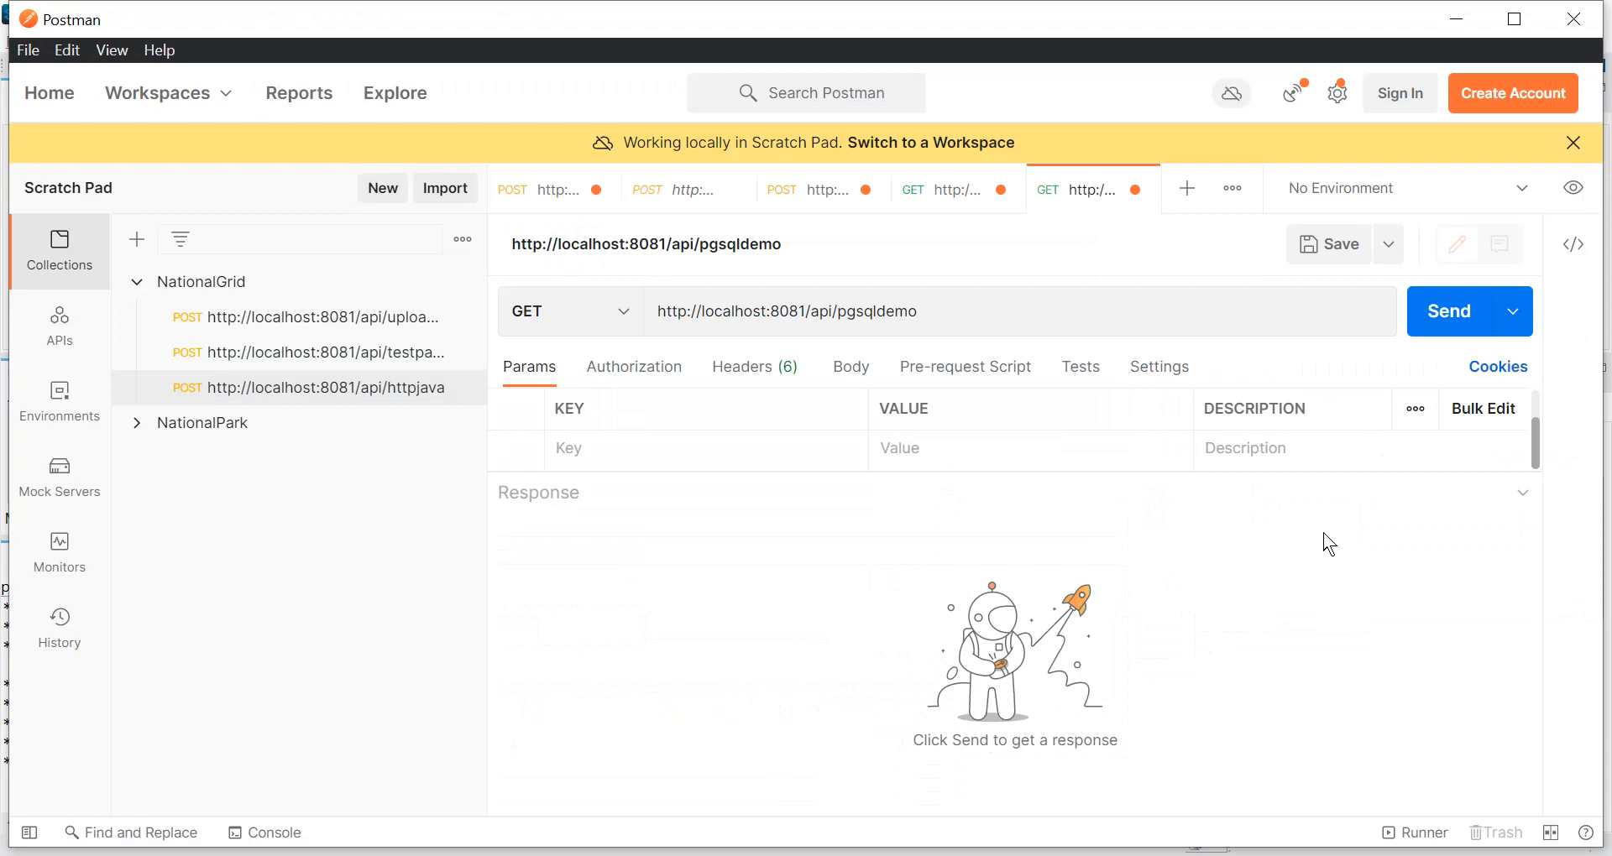
pyautogui.click(1446, 319)
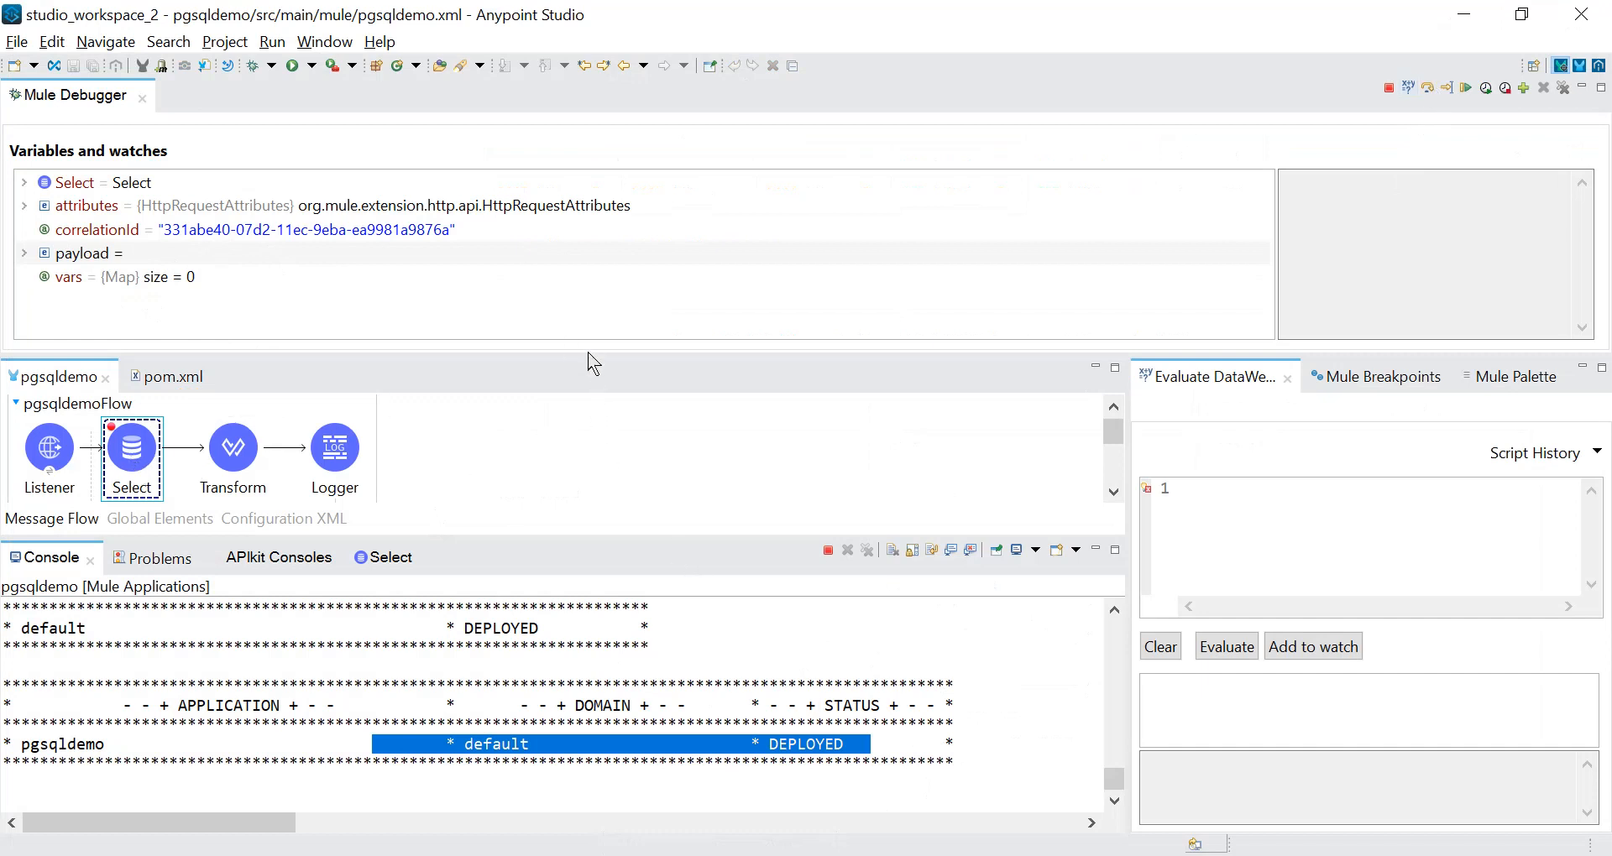
# In Anypoint Studio, advance the debugger past the Select component and inspect the payload variable.
pyautogui.moveTo(586, 357); pyautogui.dragTo(579, 245)
pyautogui.click(1427, 88)
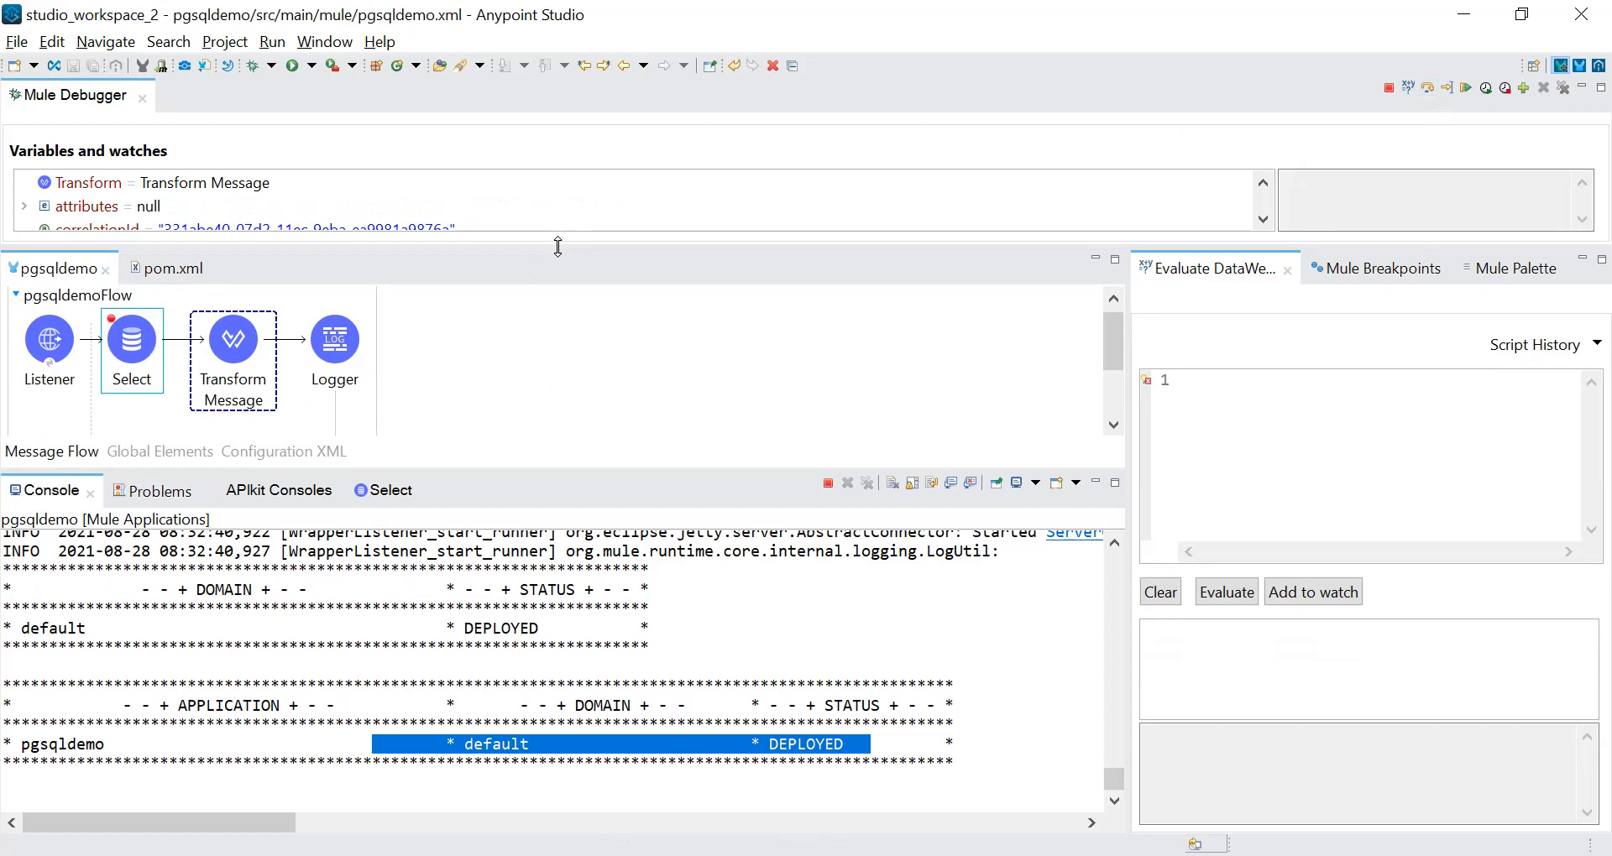
pyautogui.moveTo(558, 246); pyautogui.dragTo(551, 325)
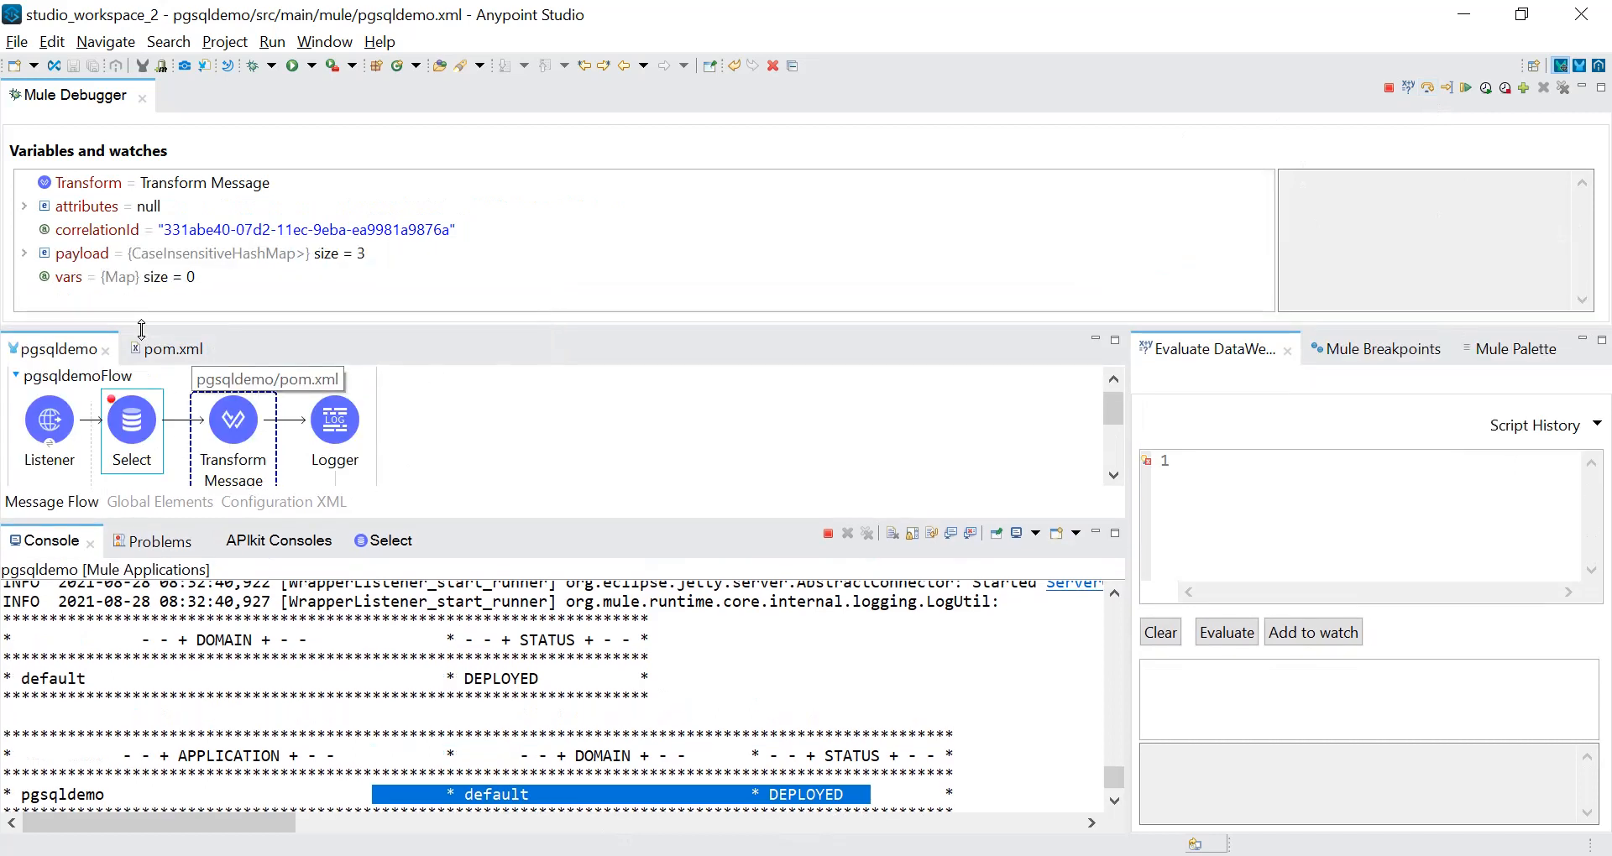
pyautogui.click(32, 256)
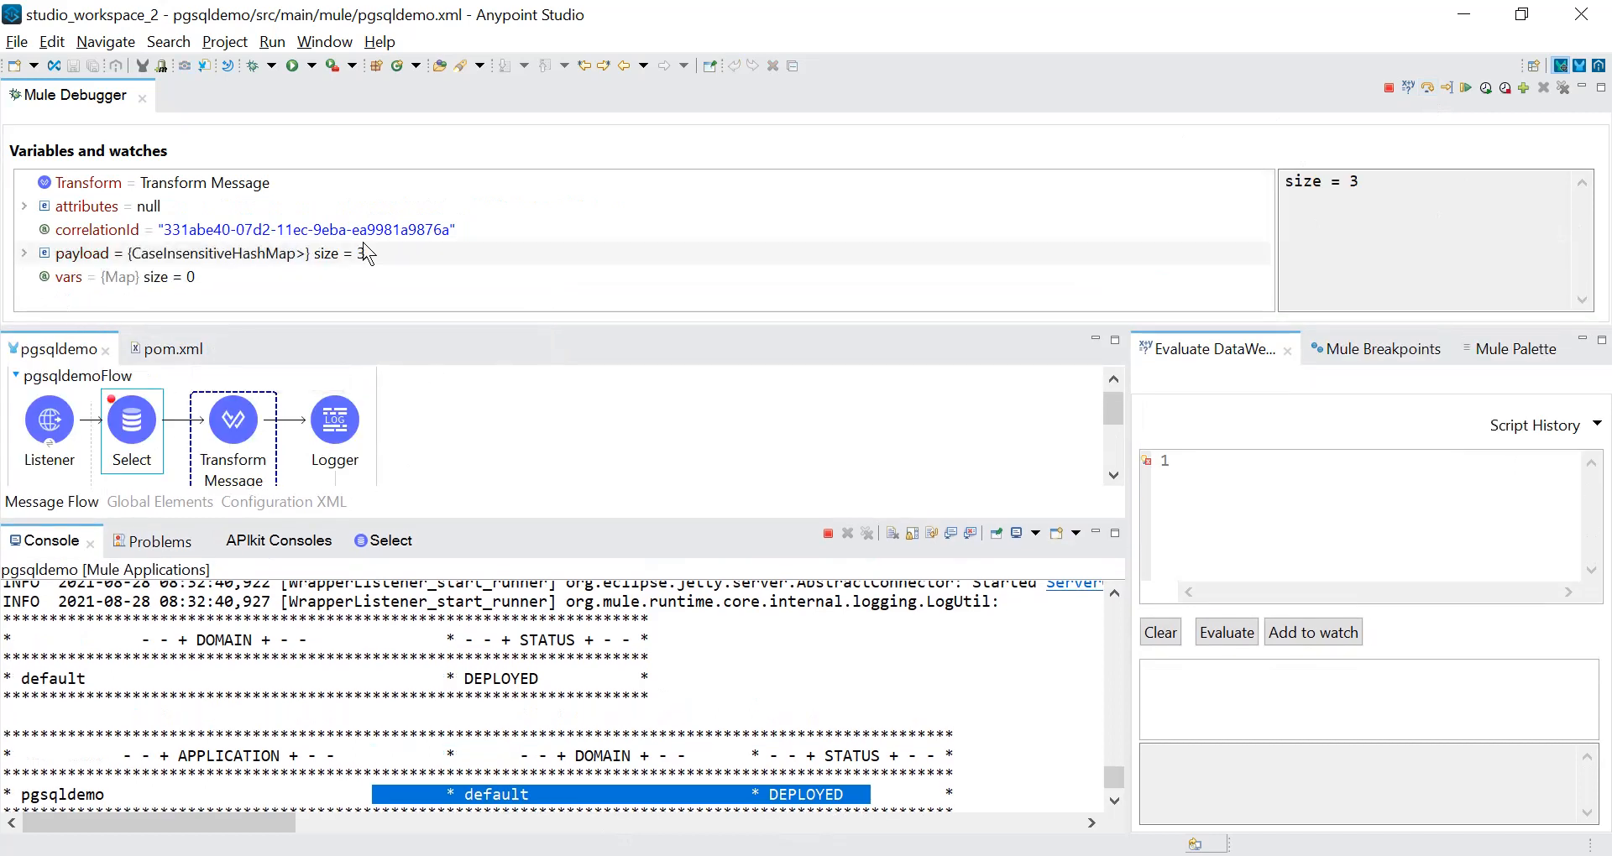
# Advance the debugger past Transform Message and display the full payload in an enlarged debugger view.
pyautogui.click(1428, 89)
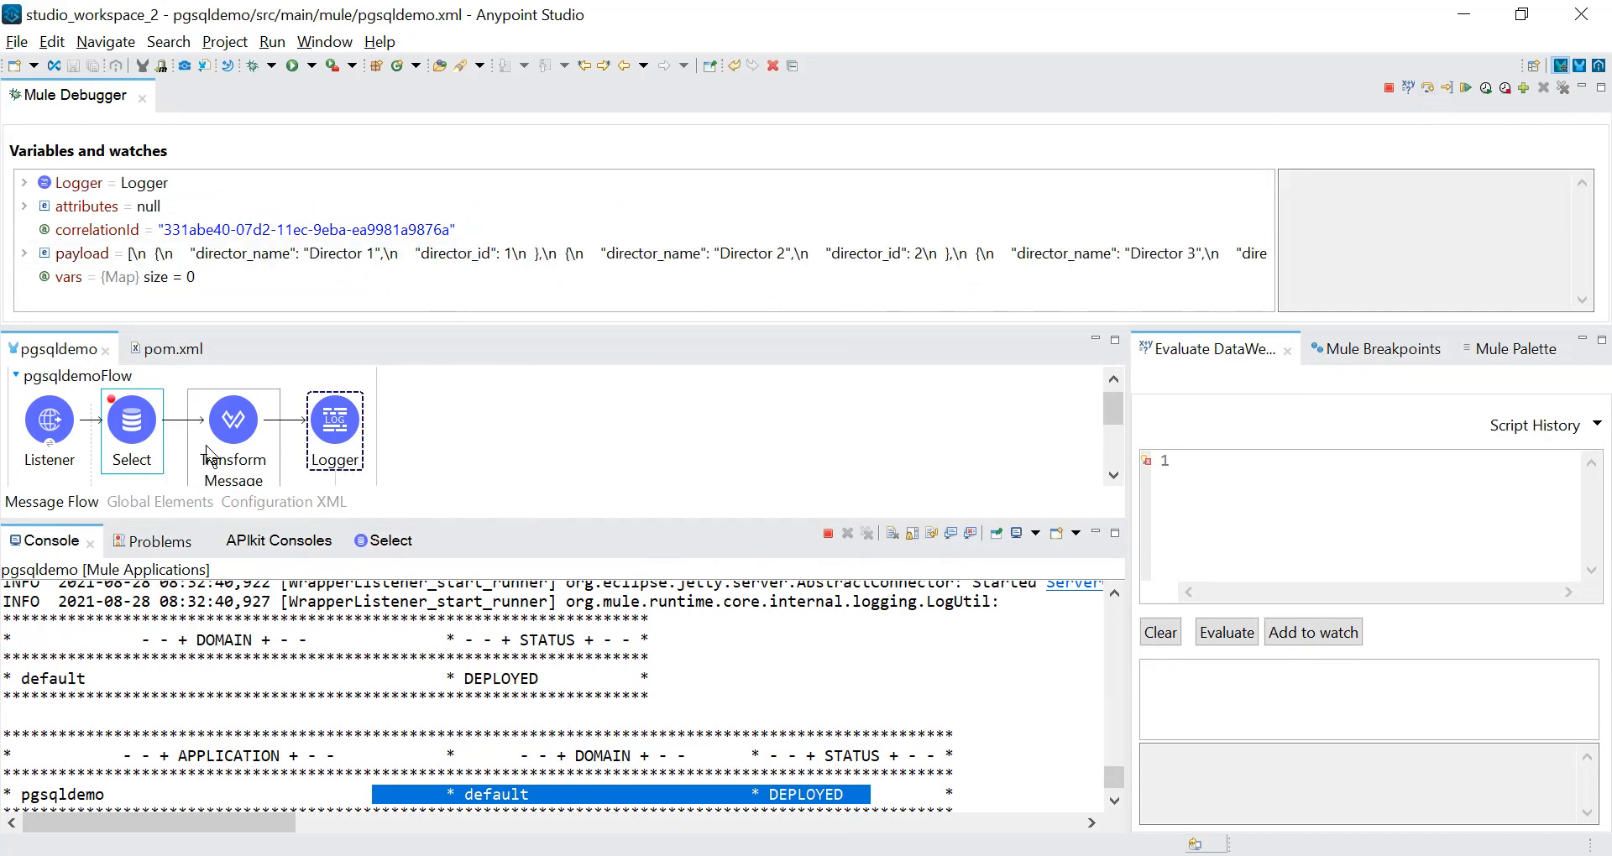
pyautogui.click(522, 258)
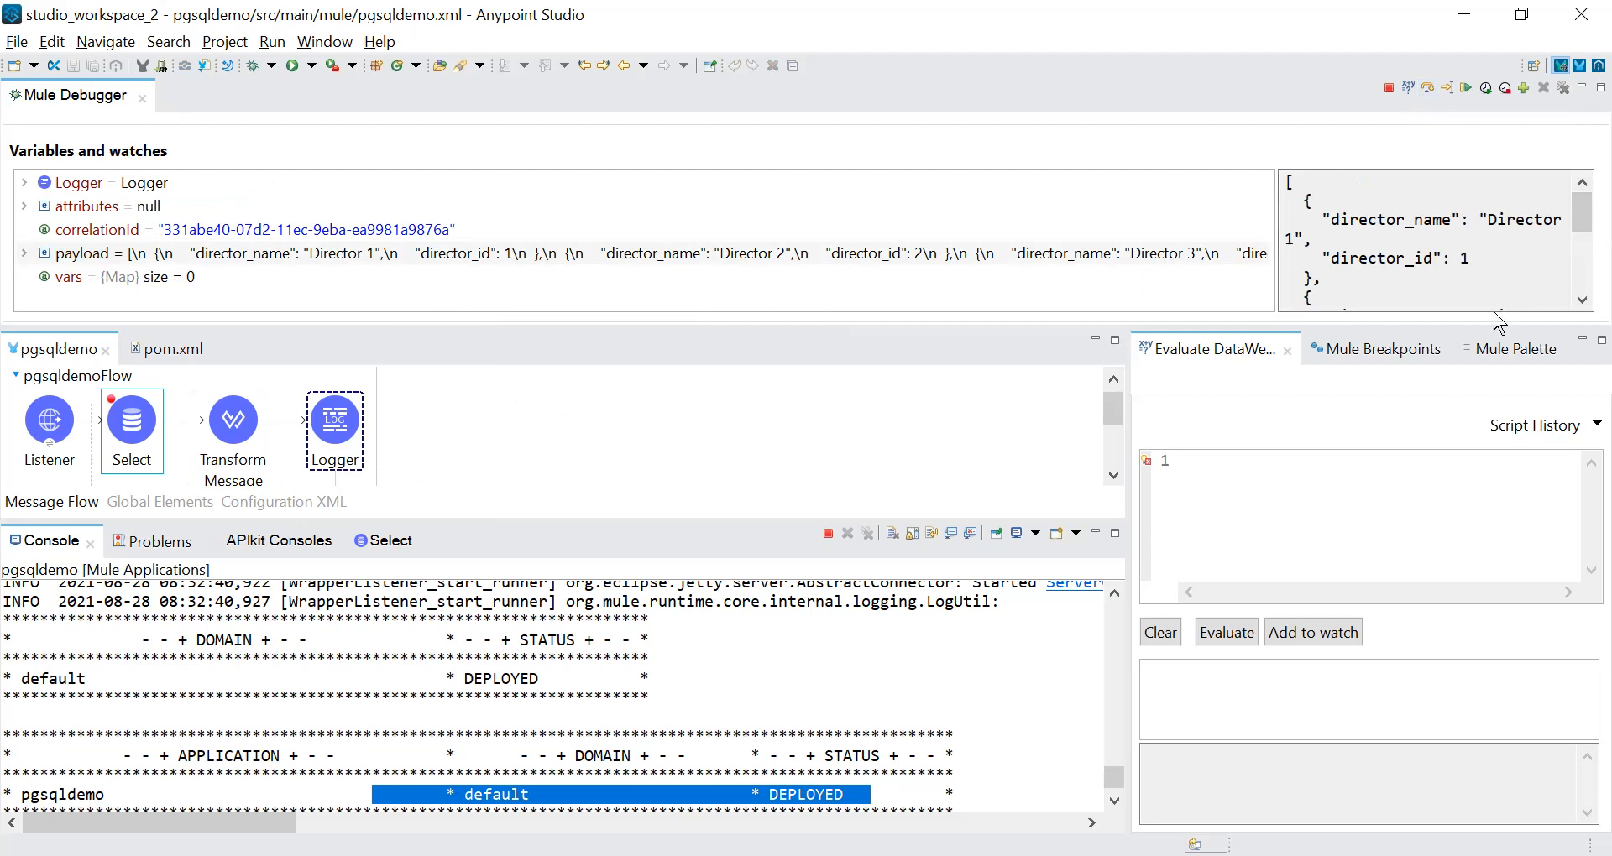
pyautogui.moveTo(1486, 327); pyautogui.dragTo(1486, 470)
pyautogui.moveTo(1583, 303); pyautogui.dragTo(1581, 231)
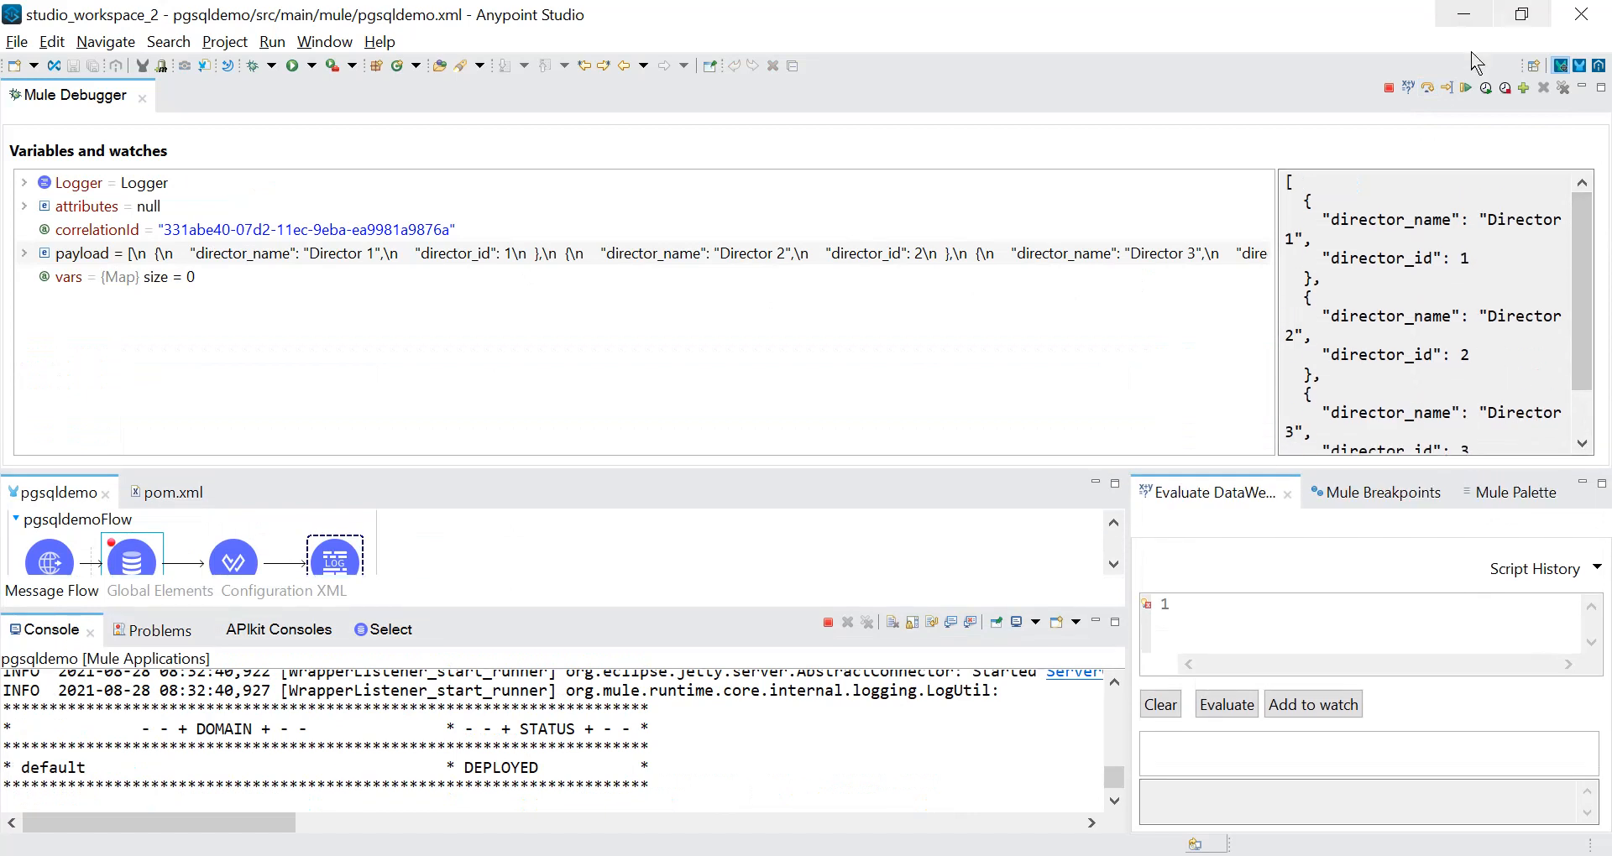
# Resume the paused flow and switch to Postman to review the whole JSON response body.
pyautogui.click(1466, 89)
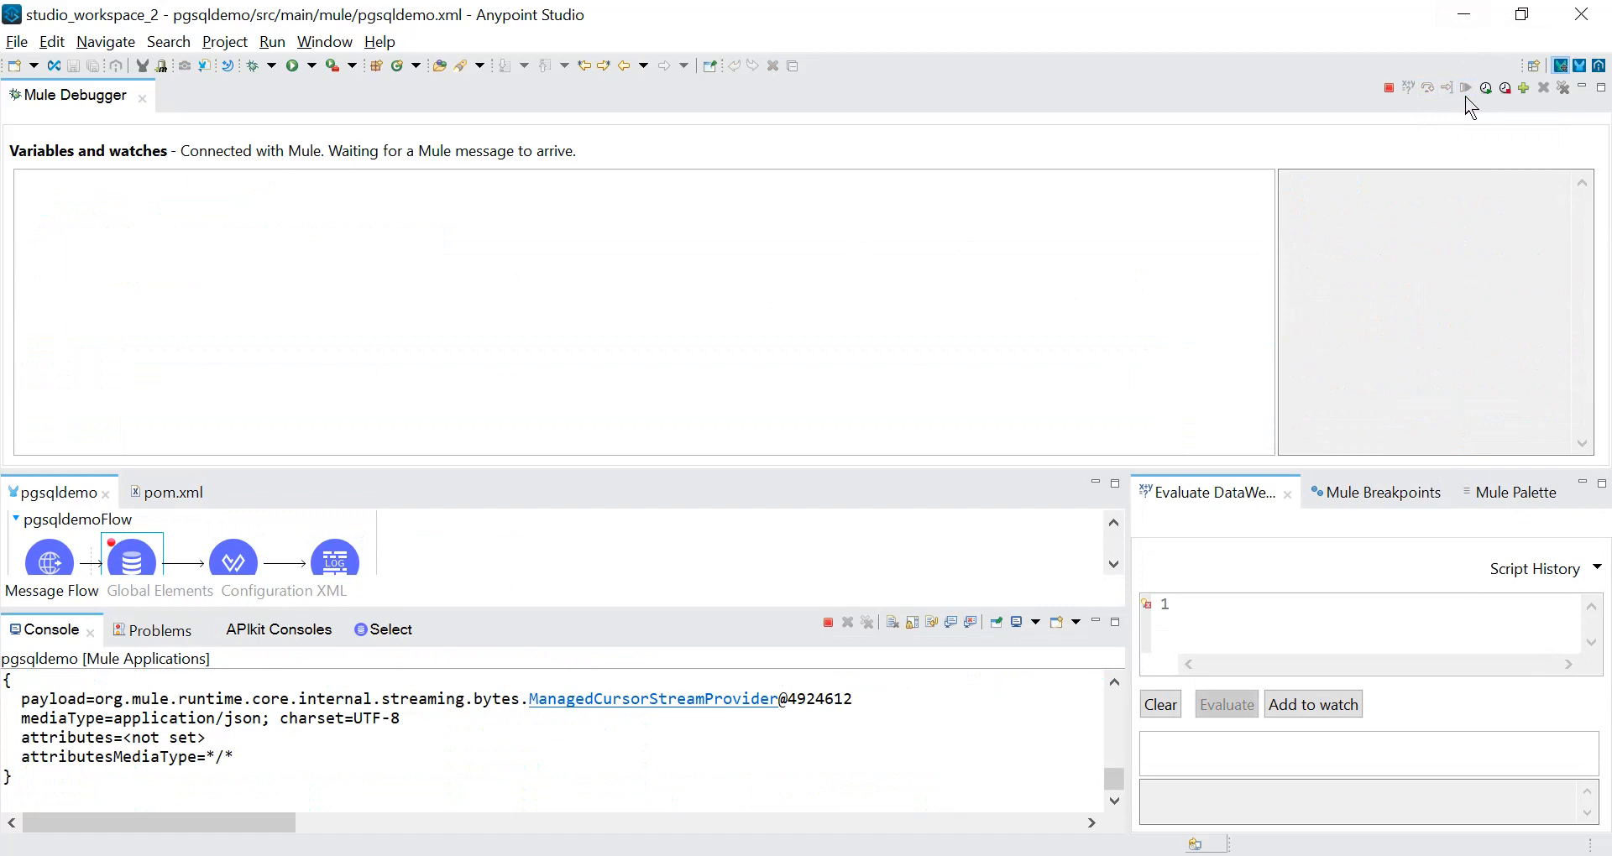
pyautogui.click(1085, 855)
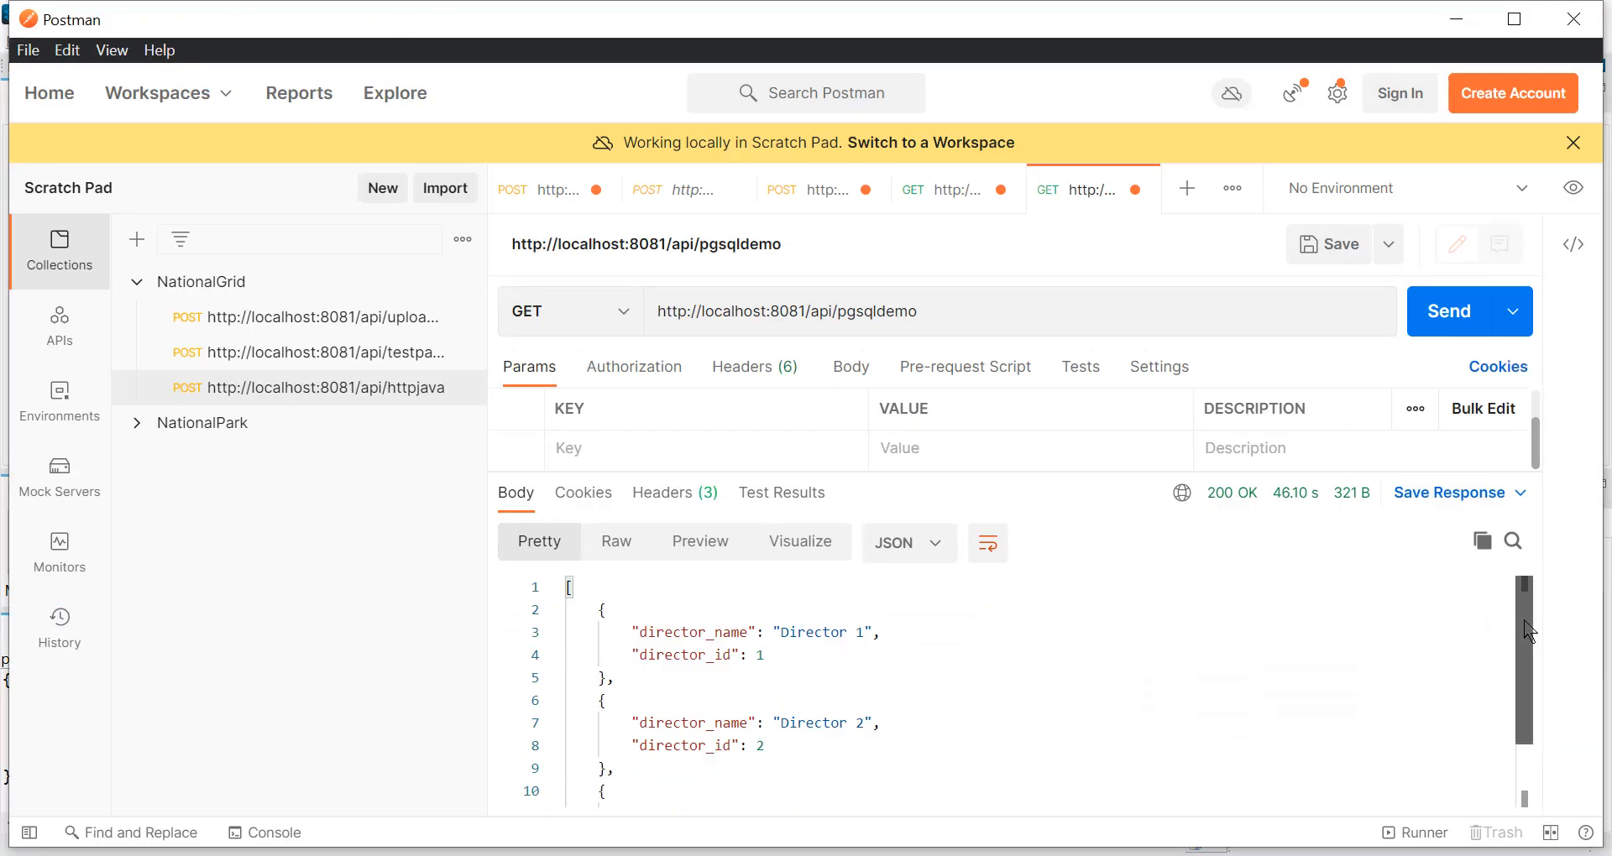
pyautogui.moveTo(1527, 632); pyautogui.dragTo(1526, 709)
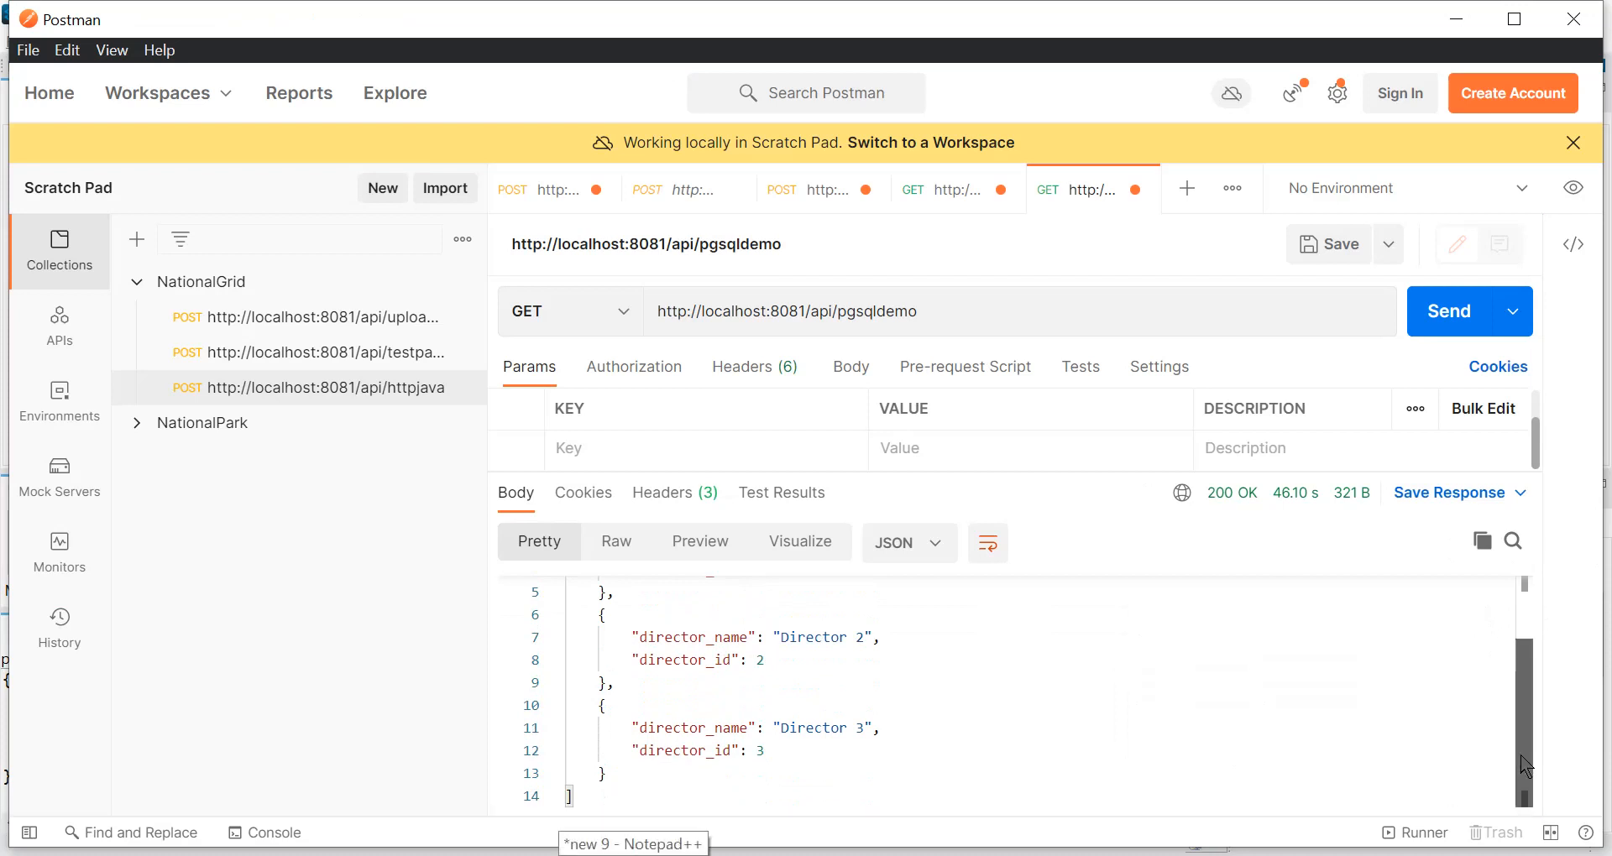
pyautogui.moveTo(1526, 755); pyautogui.dragTo(1526, 633)
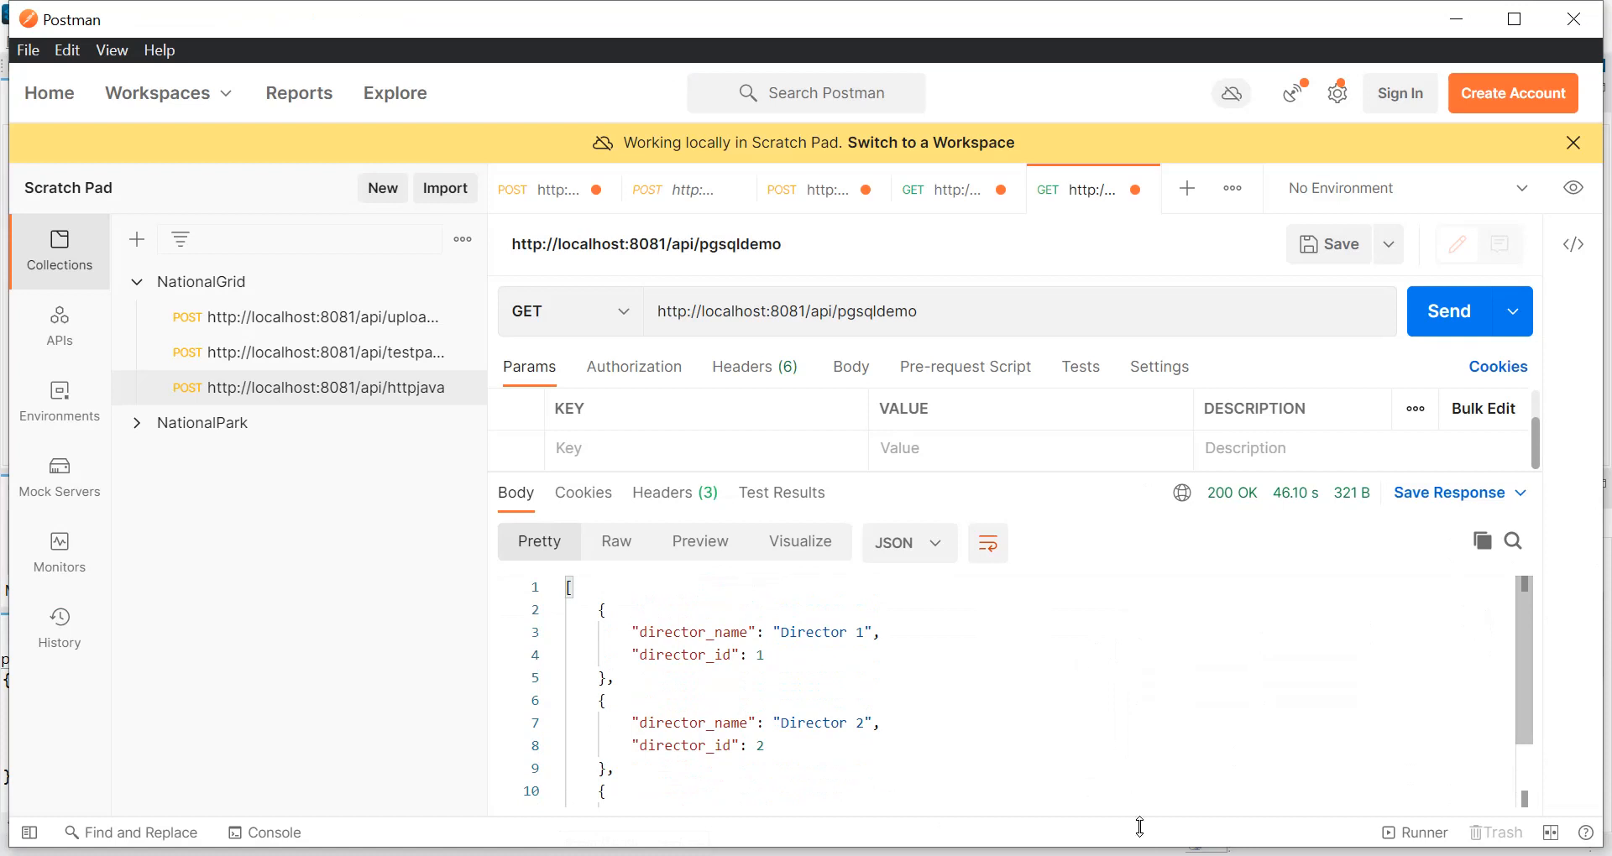
pyautogui.click(1143, 855)
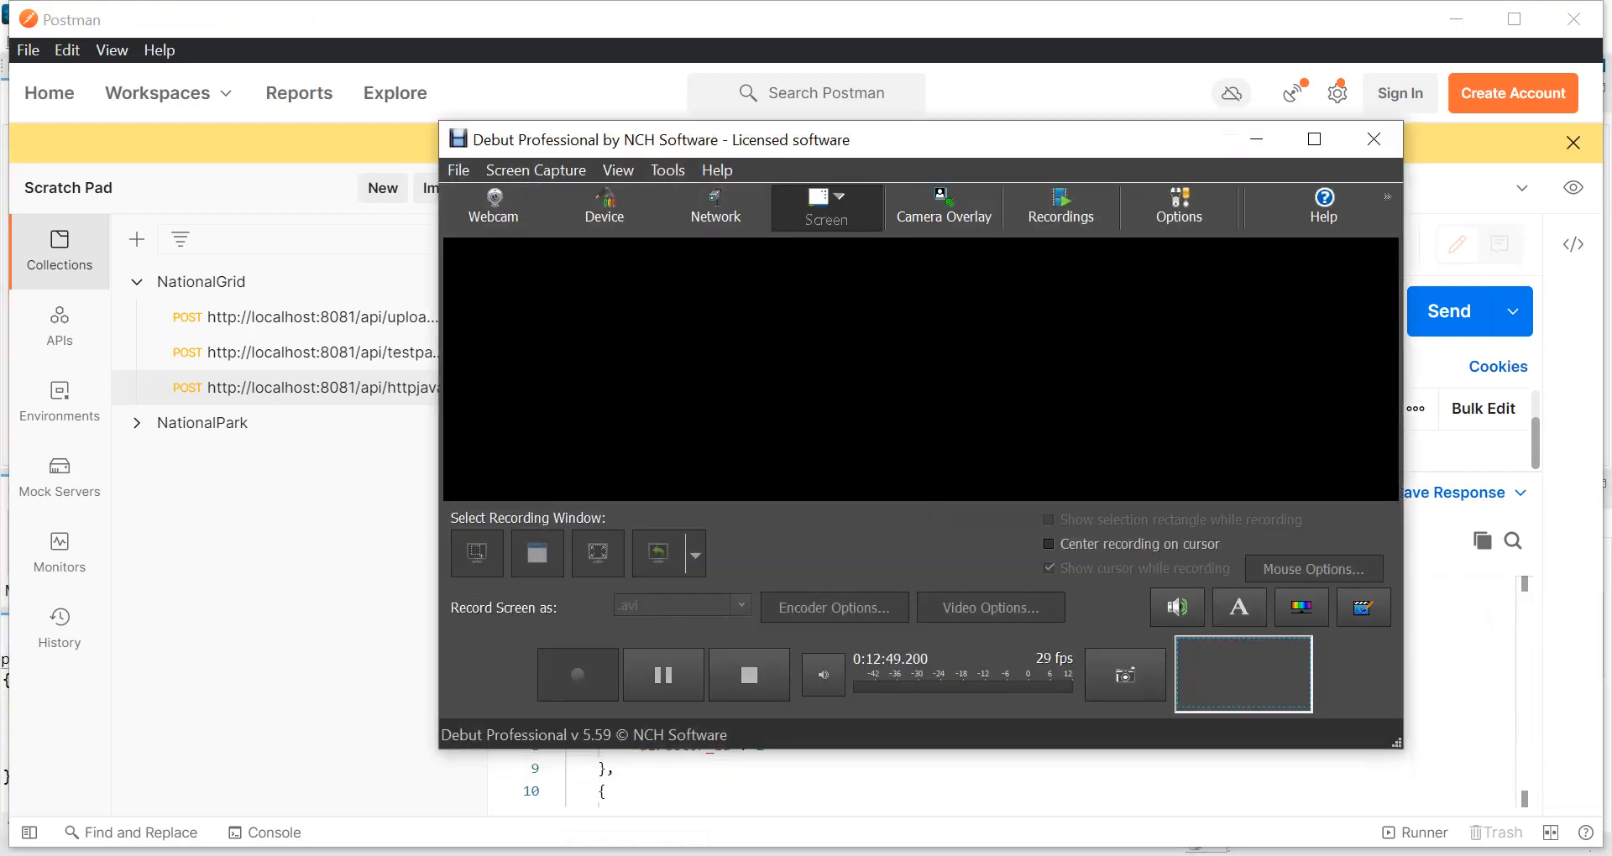